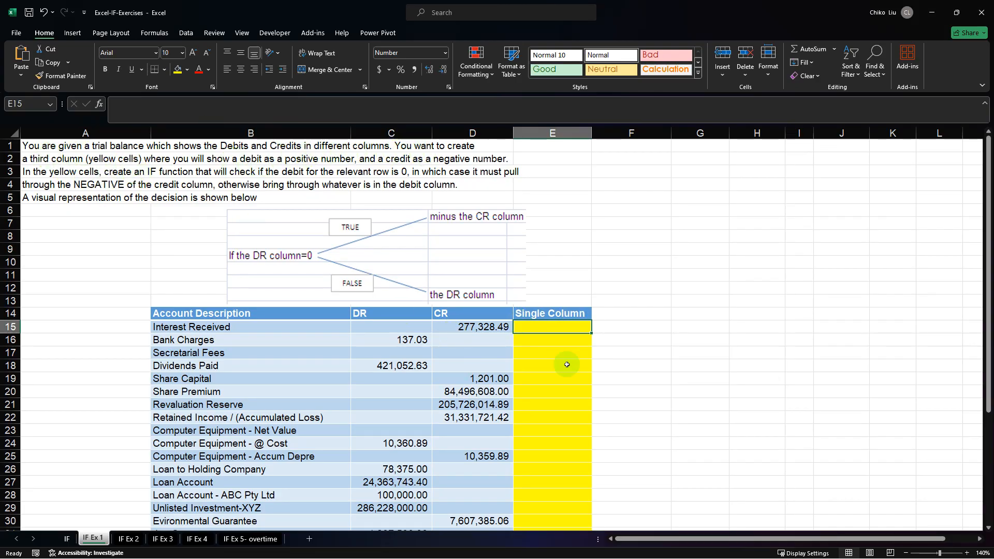
Examine the IF exercise instructions and compare the trial balance's DR and CR columns, including the Interest Received row.
{"action": "left_click", "coordinate": [569, 339]}
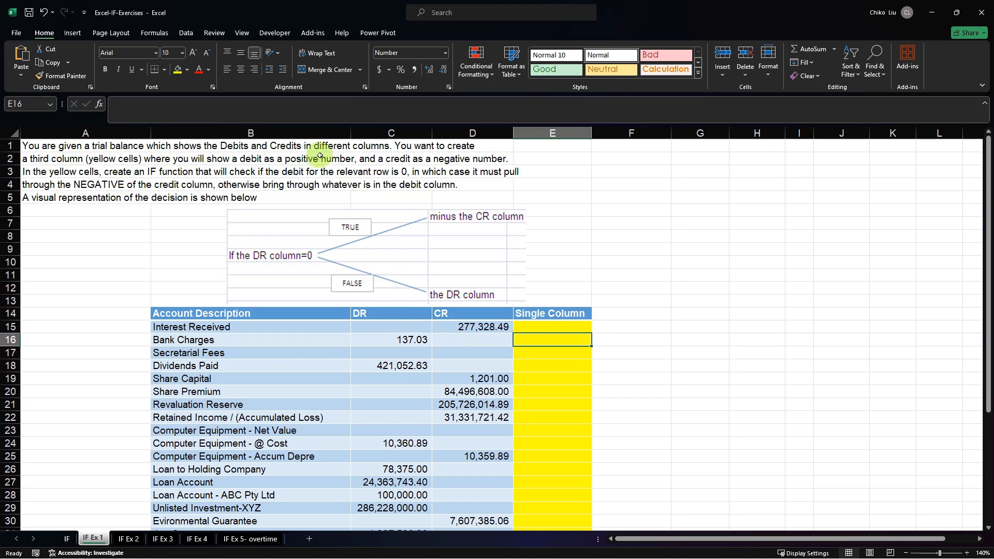
{"action": "left_click", "coordinate": [362, 314]}
{"action": "left_click", "coordinate": [447, 314]}
{"action": "left_click", "coordinate": [386, 315]}
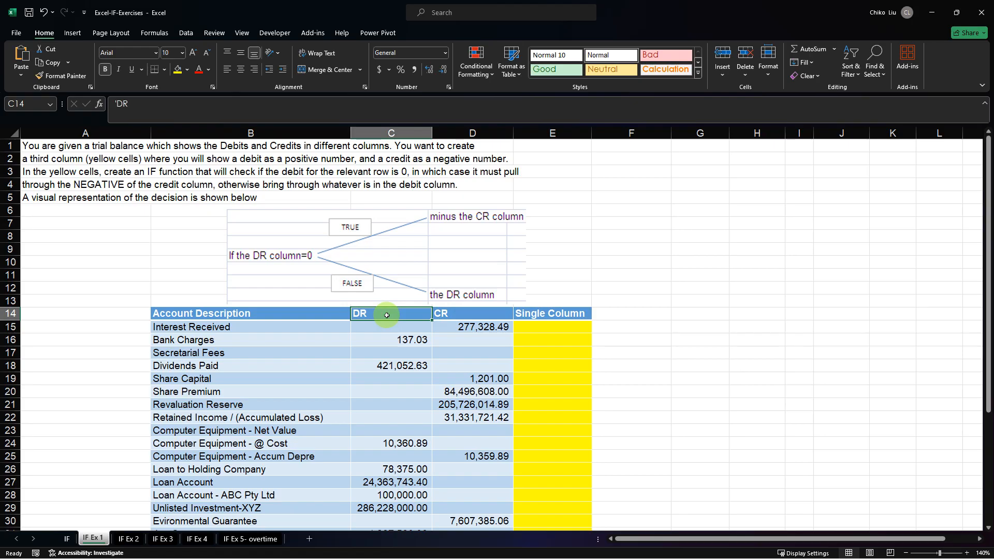
{"action": "left_click", "coordinate": [450, 313]}
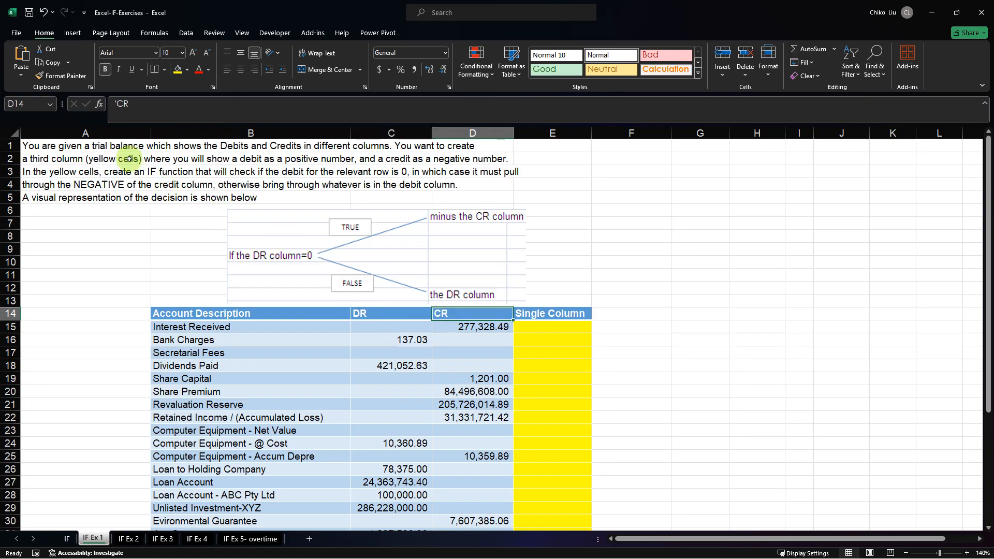
{"action": "left_click", "coordinate": [69, 171]}
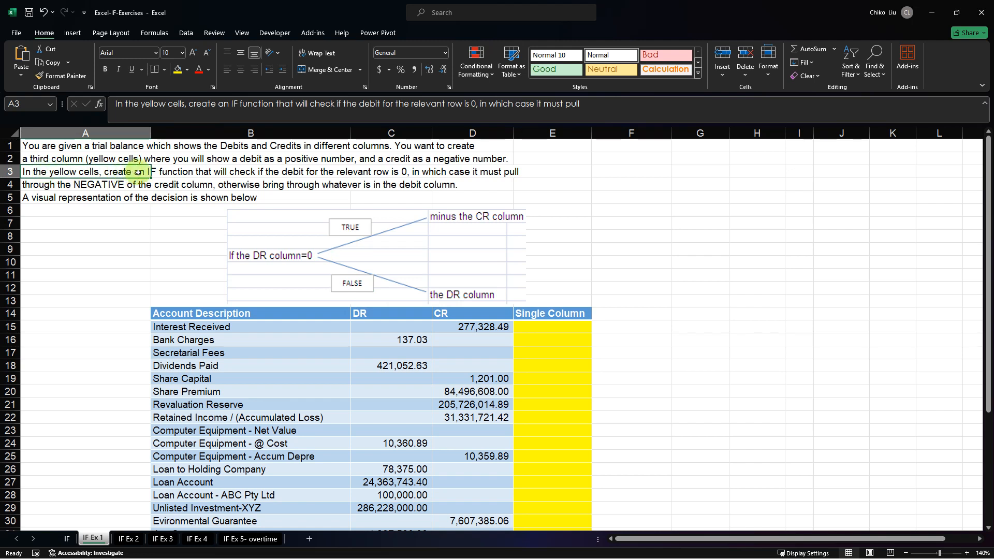
{"action": "left_click", "coordinate": [228, 175]}
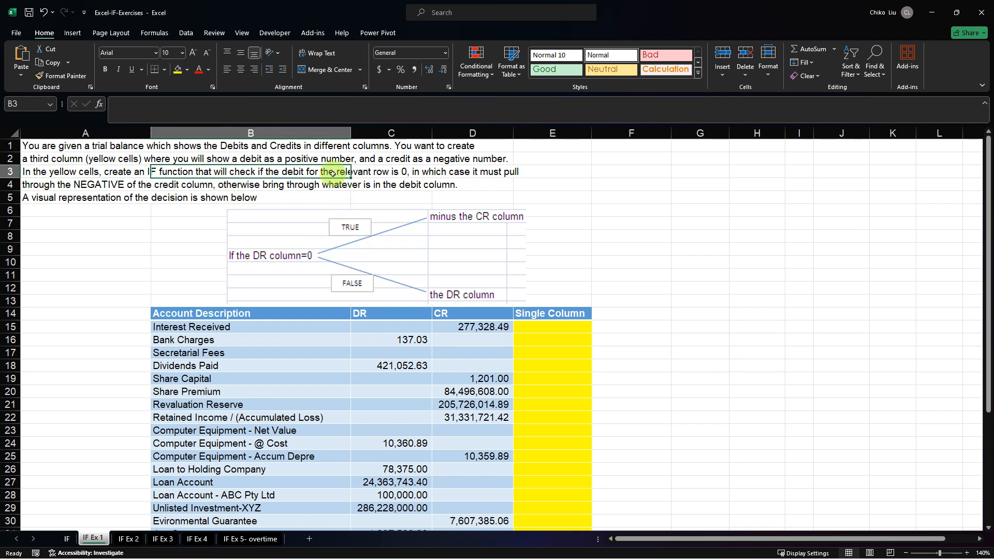
{"action": "left_click", "coordinate": [377, 172]}
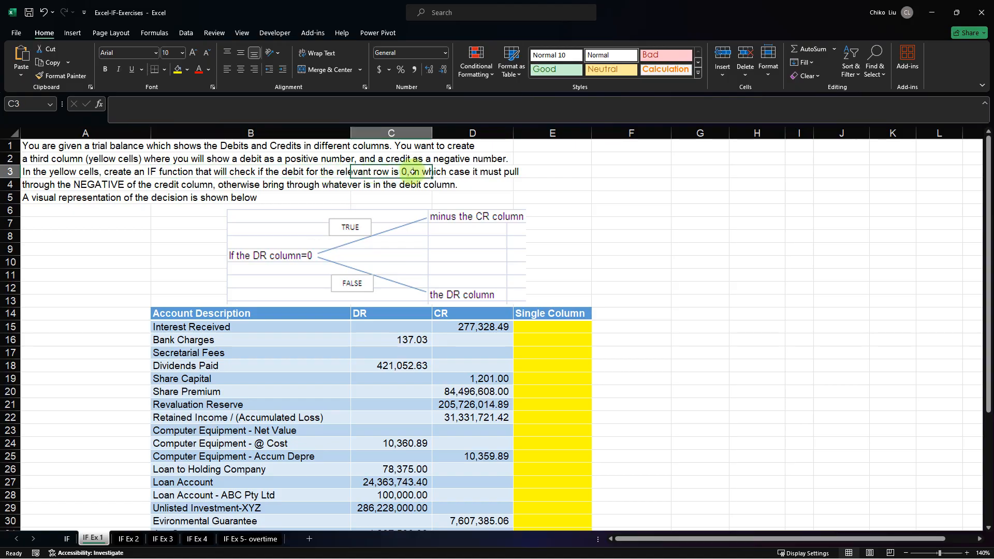
{"action": "left_click", "coordinate": [450, 175]}
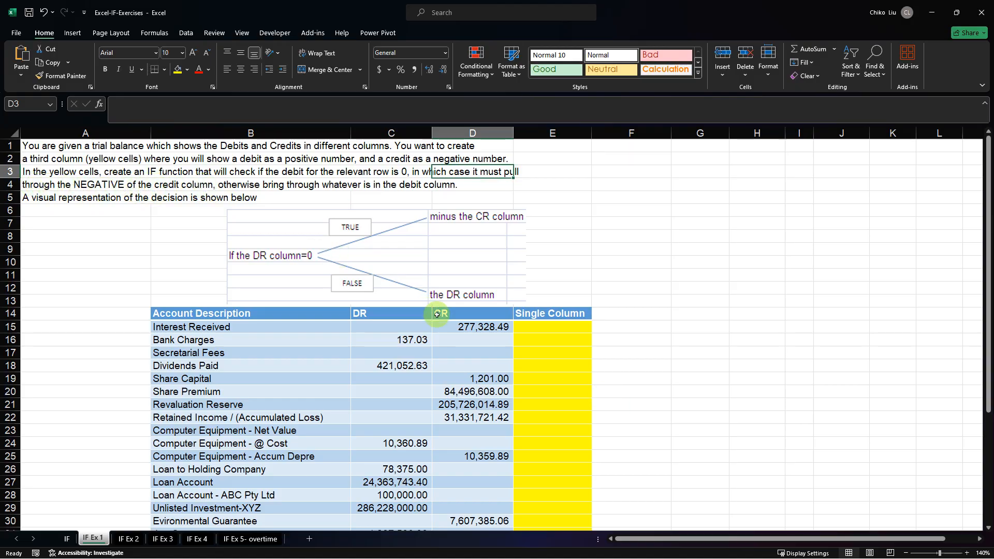
{"action": "left_click", "coordinate": [389, 332]}
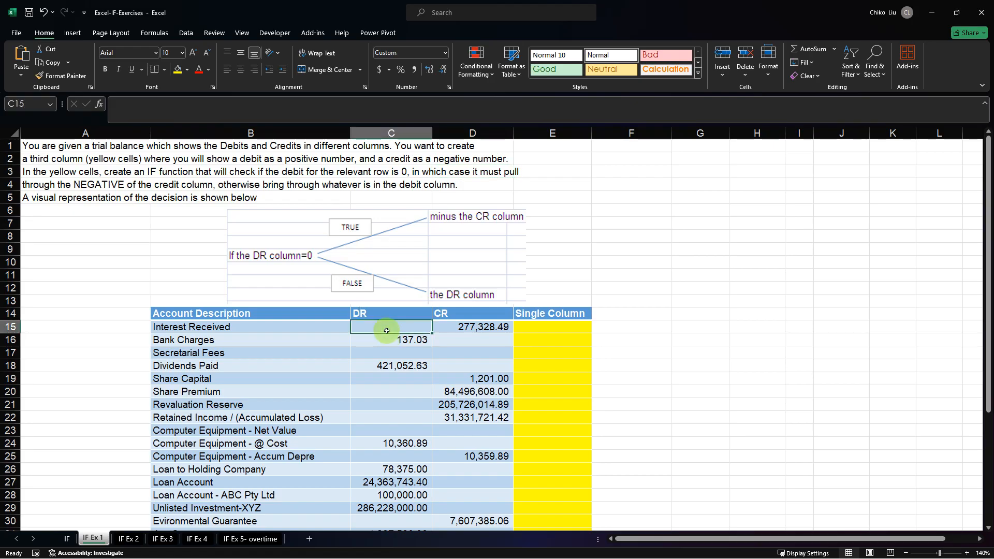
{"action": "left_click", "coordinate": [459, 329]}
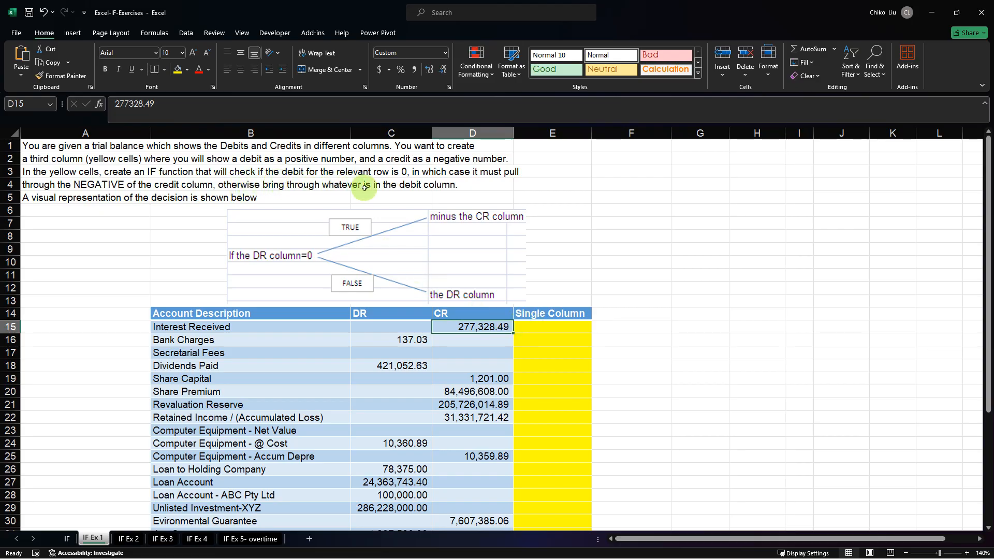
{"action": "left_click", "coordinate": [414, 328]}
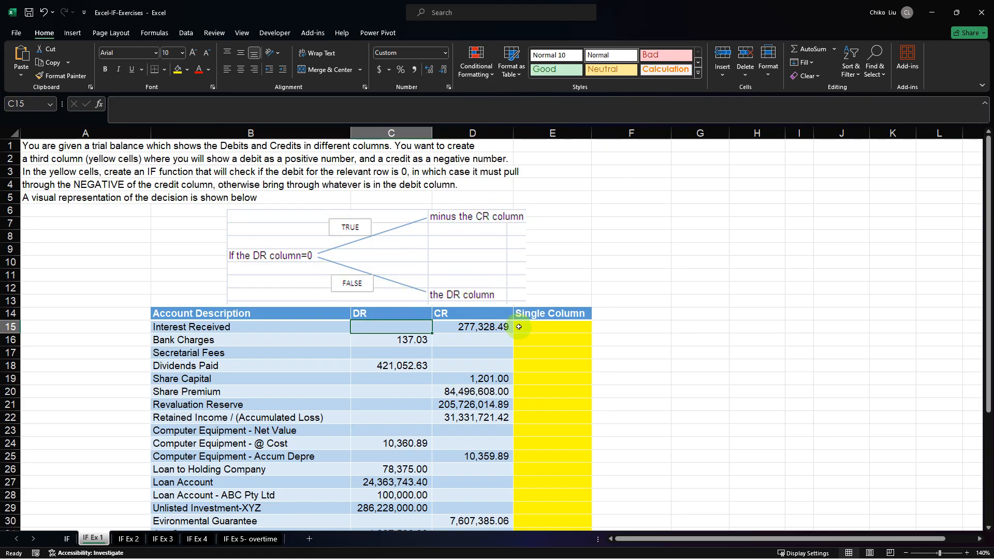
Start an IF formula in E15 that tests whether the row's debit is zero, using $C15=0 with the column locked.
{"action": "left_click", "coordinate": [563, 327]}
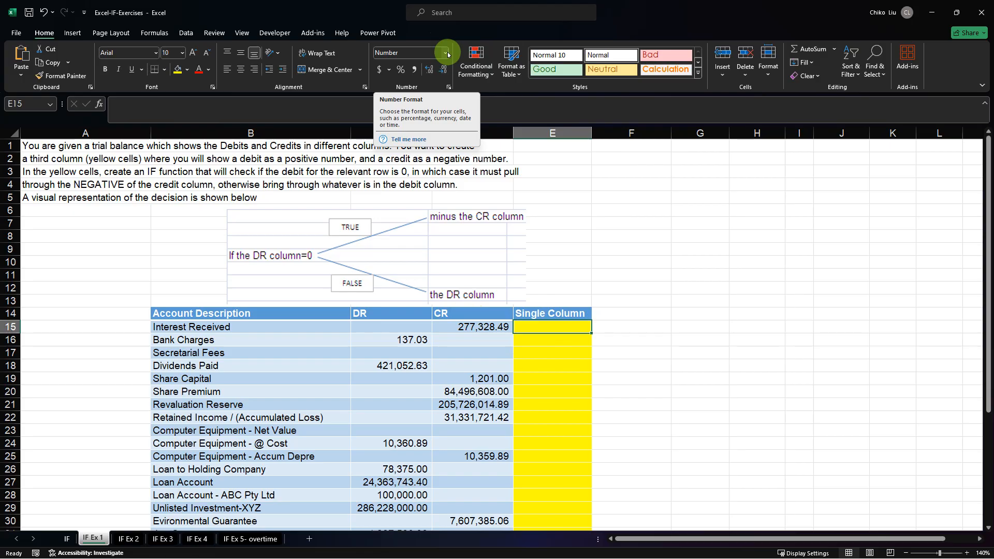
{"action": "type", "text": "="}
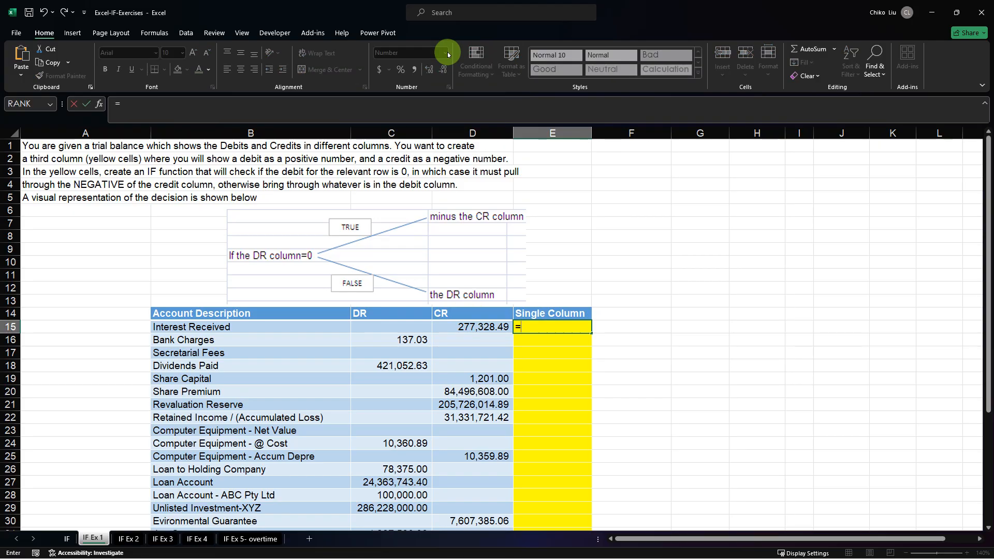
{"action": "type", "text": "IF("}
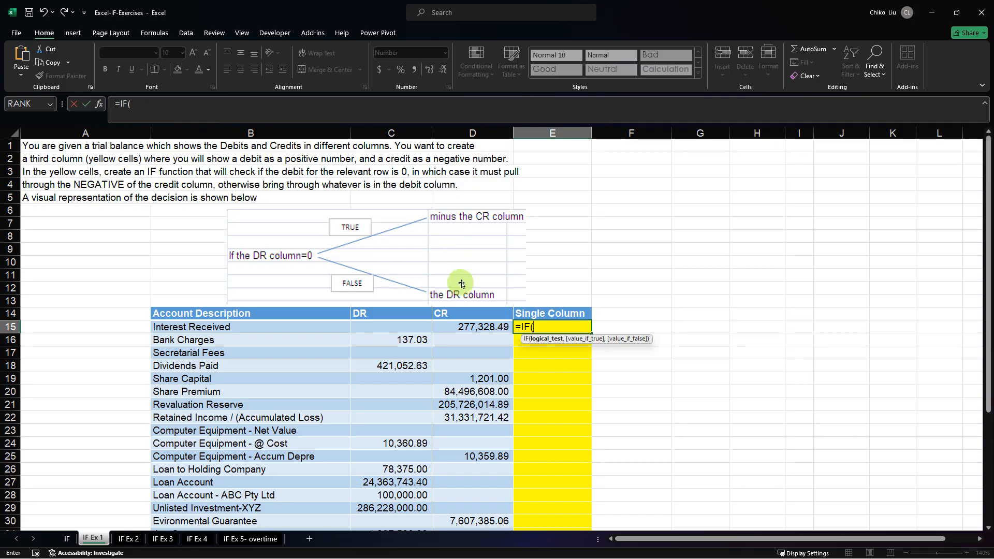
{"action": "left_click", "coordinate": [408, 329]}
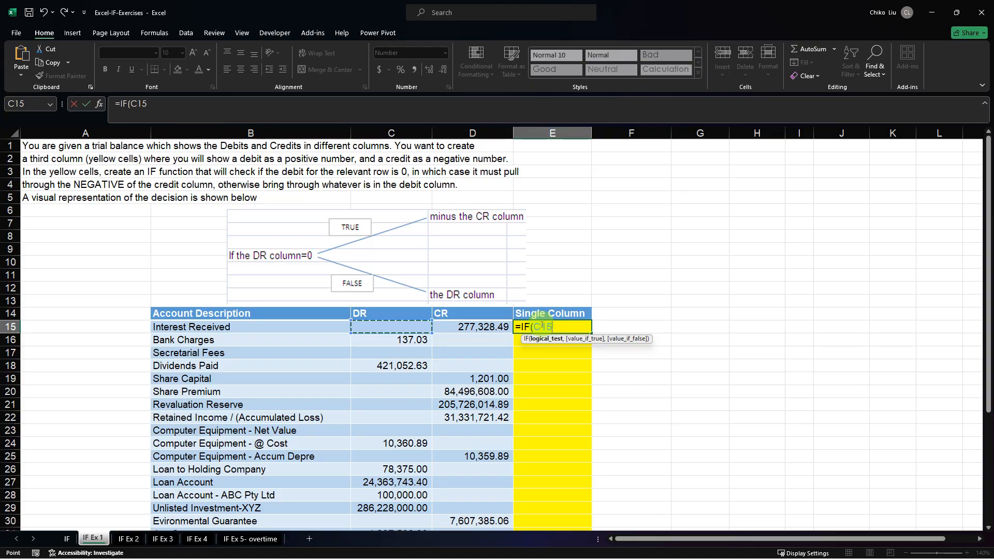
{"action": "left_click", "coordinate": [545, 327]}
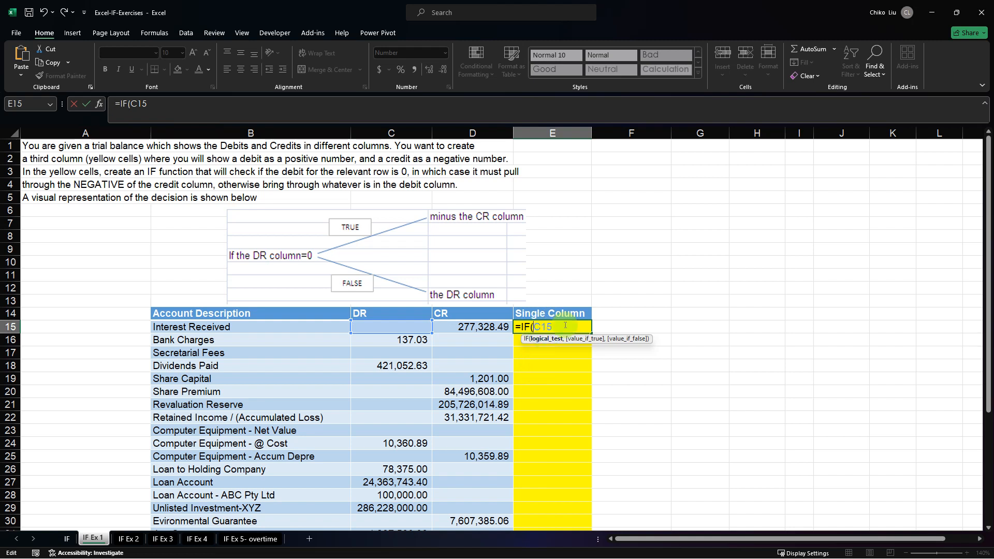
{"action": "type", "text": "$"}
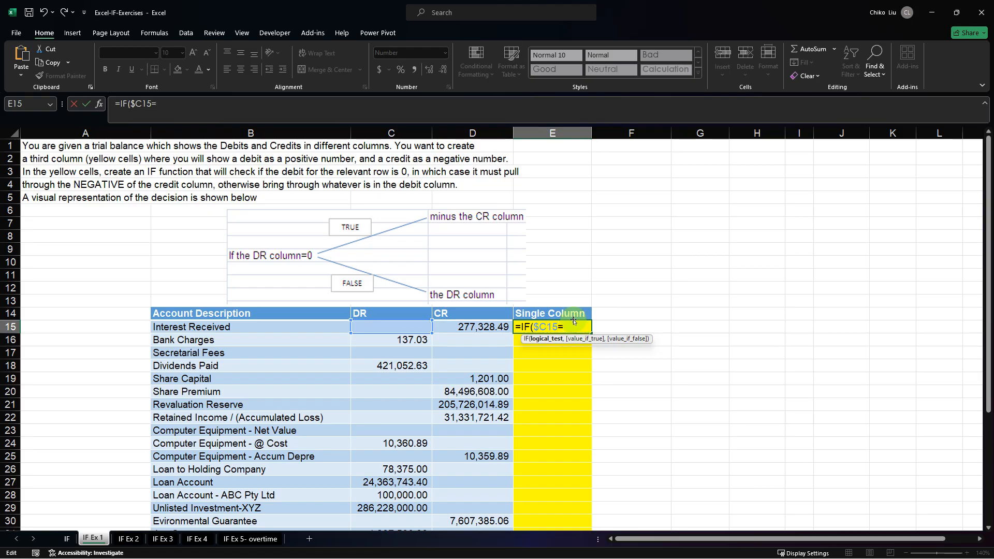
{"action": "type", "text": "0,"}
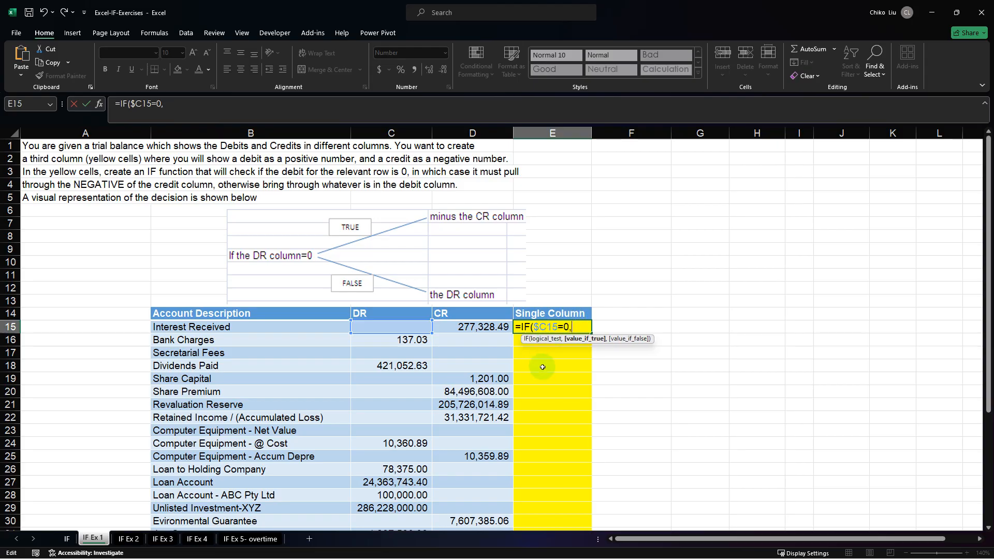
{"action": "type", "text": "-"}
Complete the E15 formula with -$D15 as the true result and $C15 as the false result, giving =IF($C15=0,-$D15,$C15).
{"action": "left_click", "coordinate": [488, 327]}
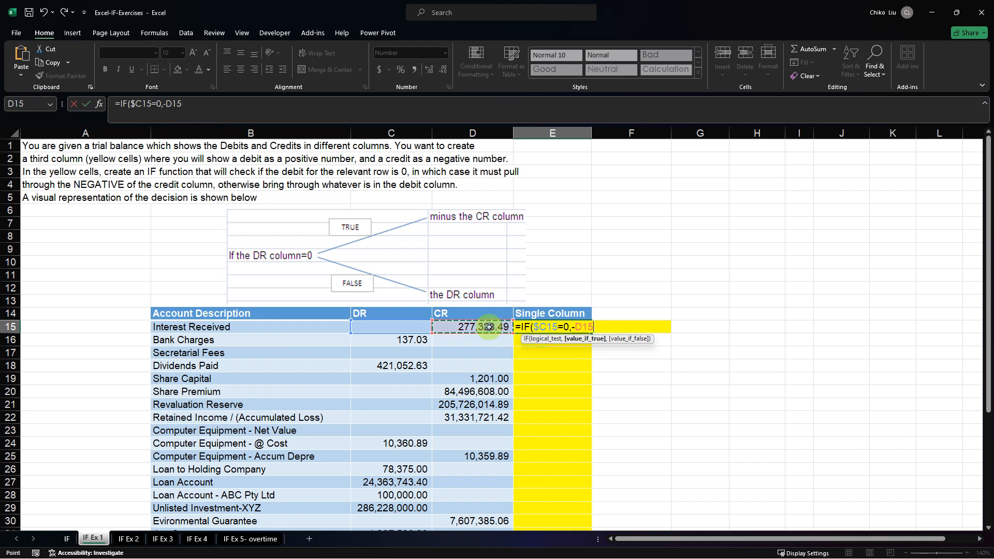
{"action": "key", "text": "F4"}
{"action": "key", "text": "F4"}
{"action": "key", "text": "F4"}
{"action": "type", "text": ","}
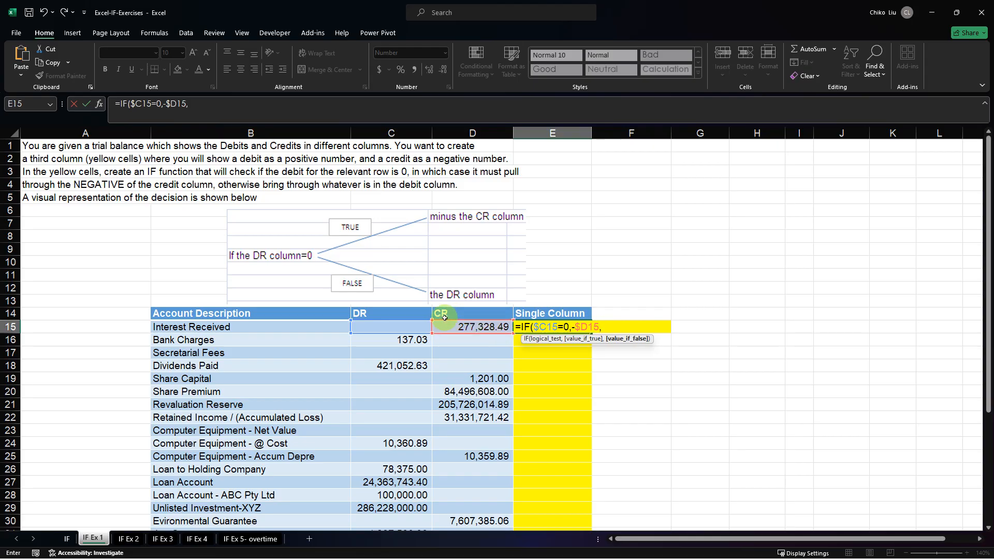
{"action": "left_click", "coordinate": [420, 327]}
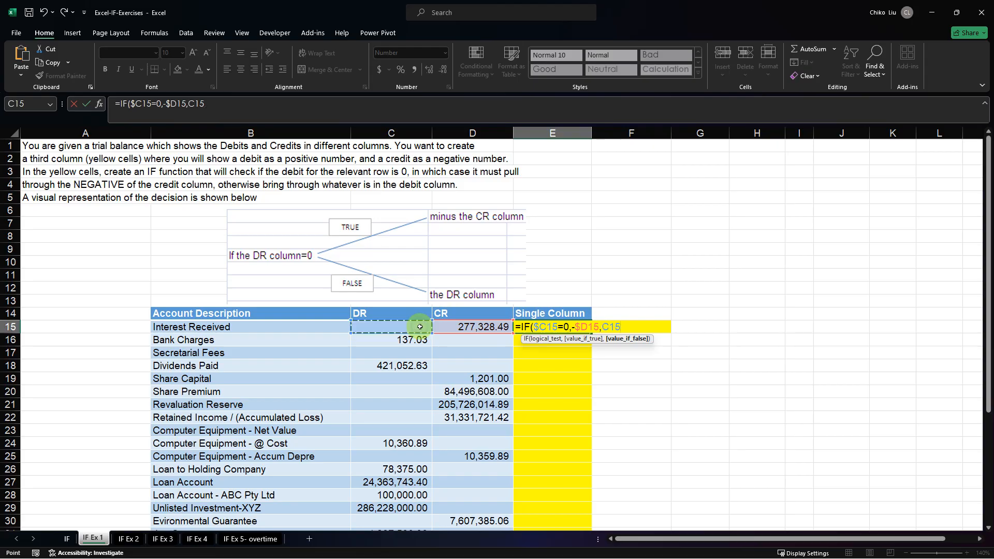
{"action": "key", "text": "F4"}
{"action": "key", "text": "F4"}
{"action": "key", "text": "F4"}
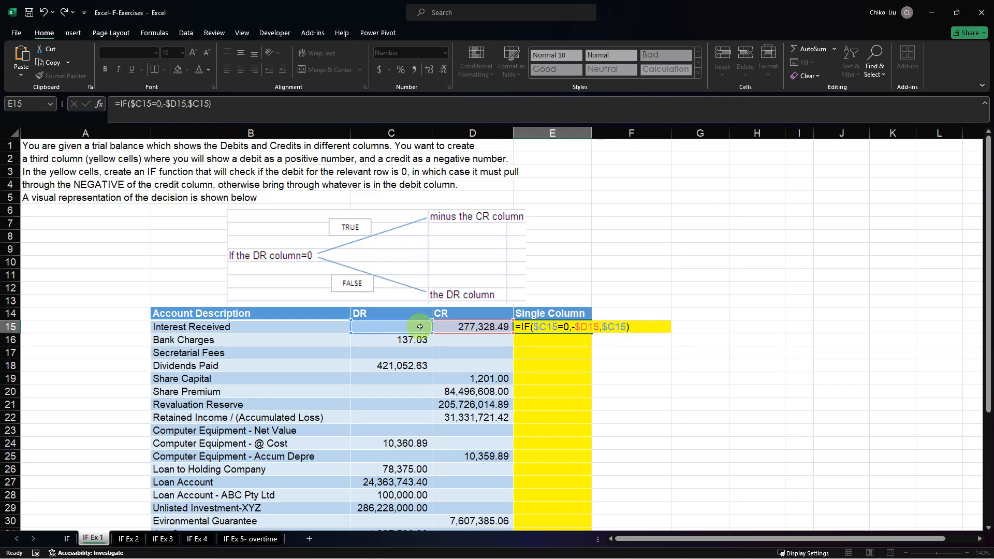
{"action": "key", "text": "Return"}
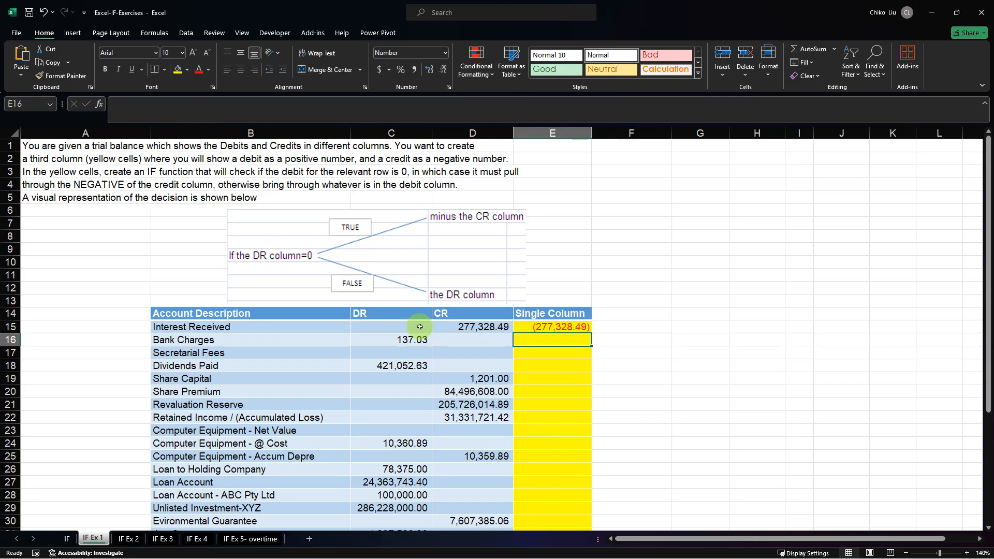
Fill the E15 formula down the Single Column through row 42, autofit column E, and check the totals row's cell.
{"action": "left_click", "coordinate": [584, 331]}
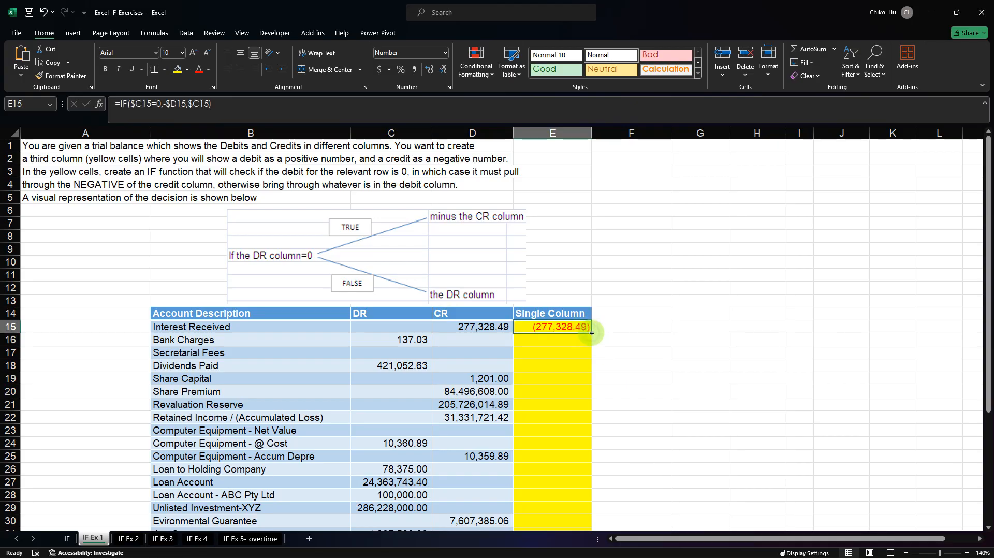
{"action": "double_click", "coordinate": [592, 333]}
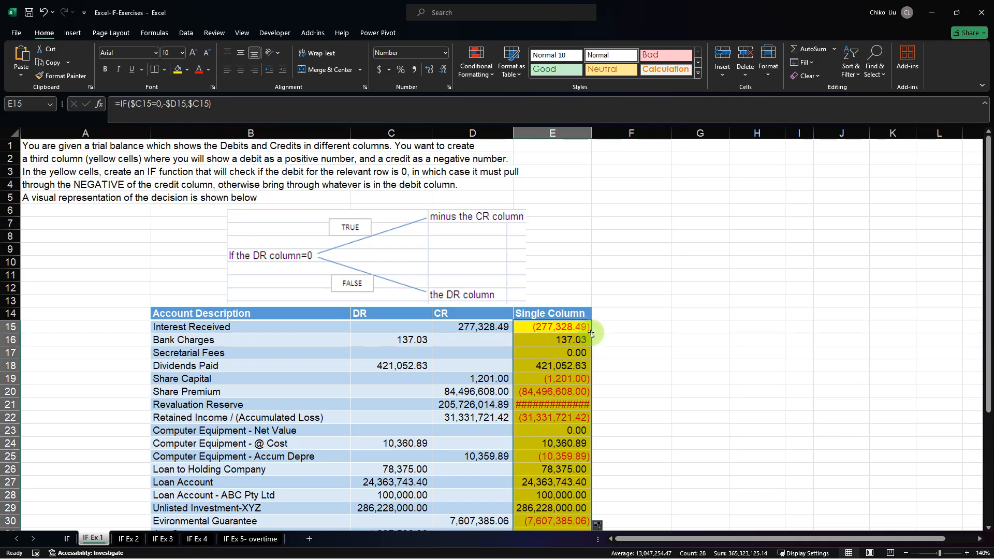
{"action": "double_click", "coordinate": [595, 134]}
{"action": "scroll", "coordinate": [530, 340], "scroll_direction": "down", "scroll_amount": 7}
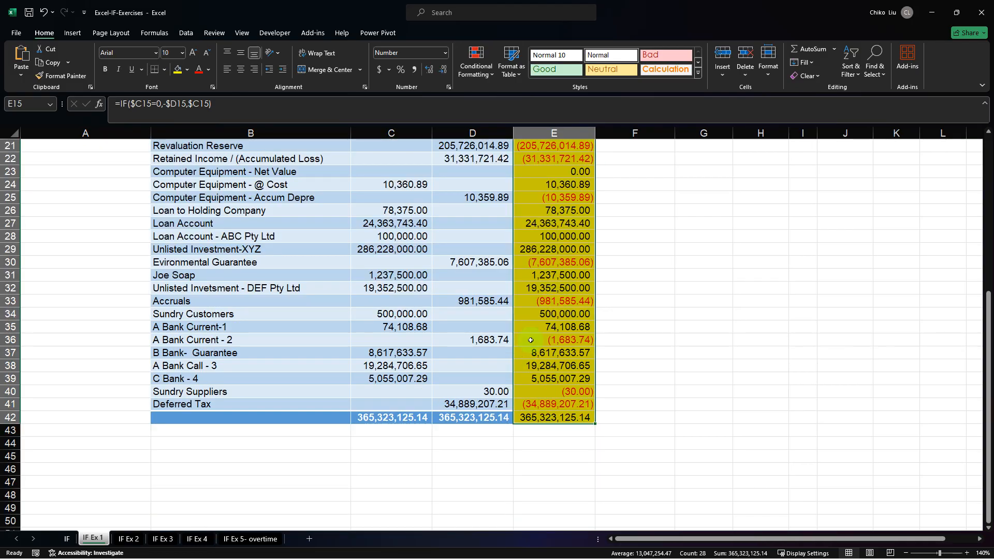
{"action": "left_click", "coordinate": [537, 419]}
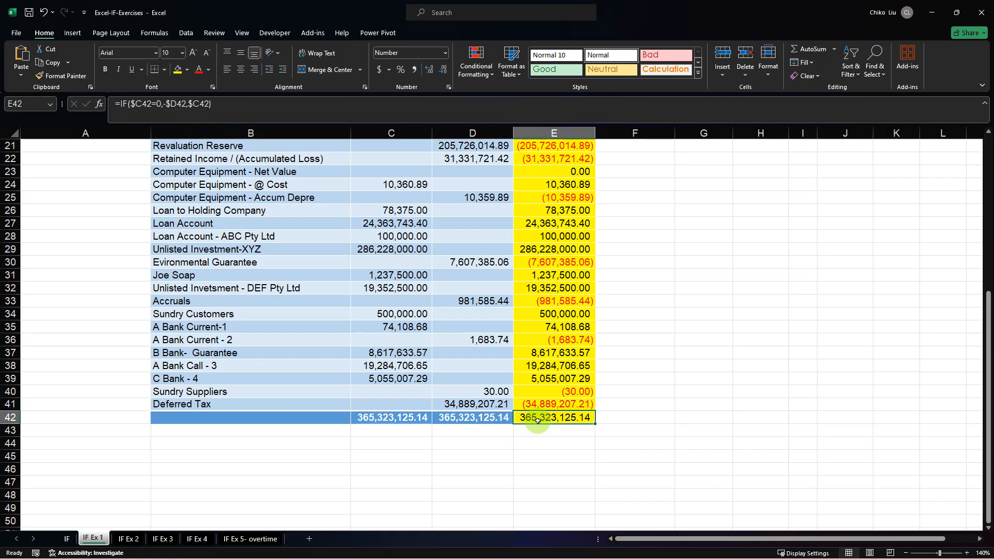
Undo the column E autofit and the formula fill below E15.
{"action": "key", "text": "ctrl+z"}
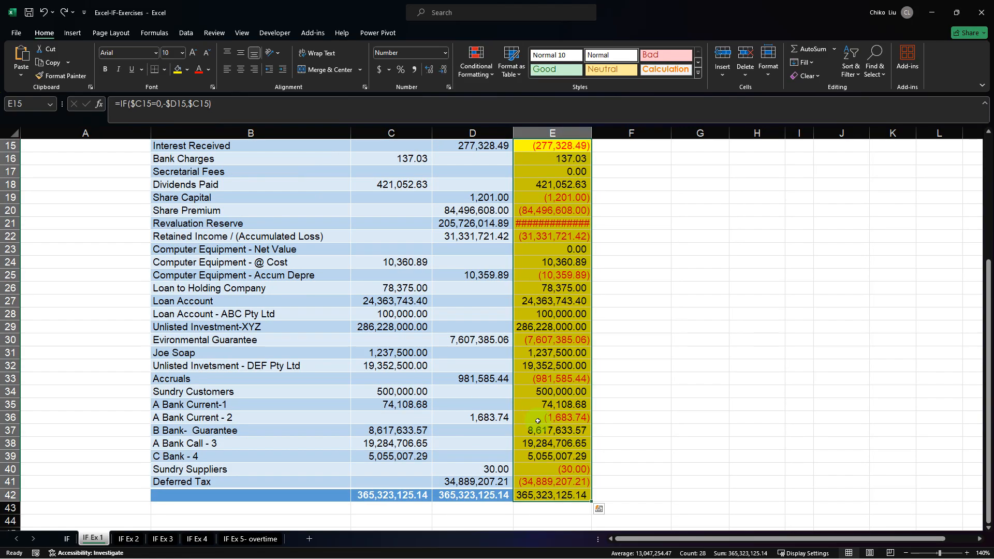
{"action": "key", "text": "ctrl+z"}
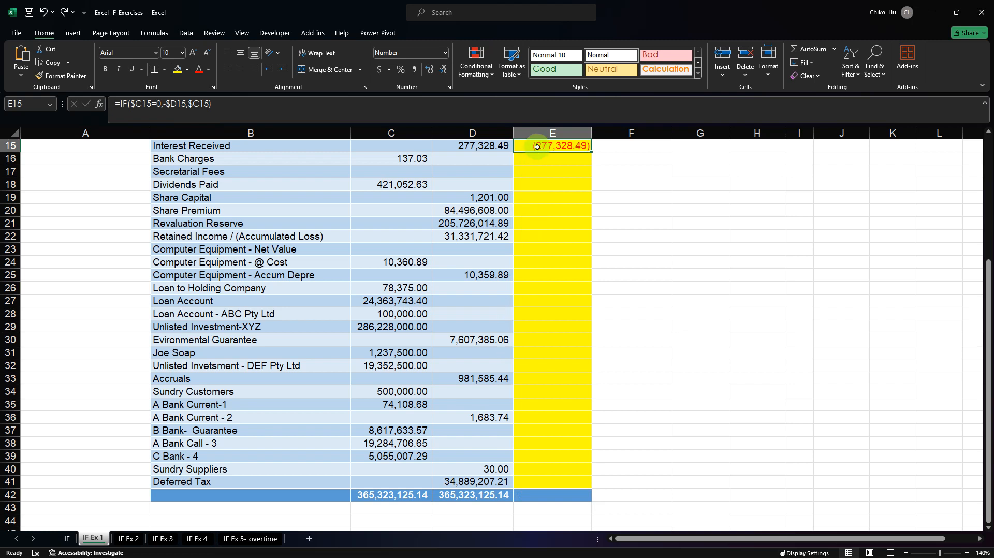
Fill the E15 formula into E15:E41 only, keeping the totals row's format, and autofit column E.
{"action": "left_click_drag", "start_coordinate": [549, 231], "coordinate": [538, 479]}
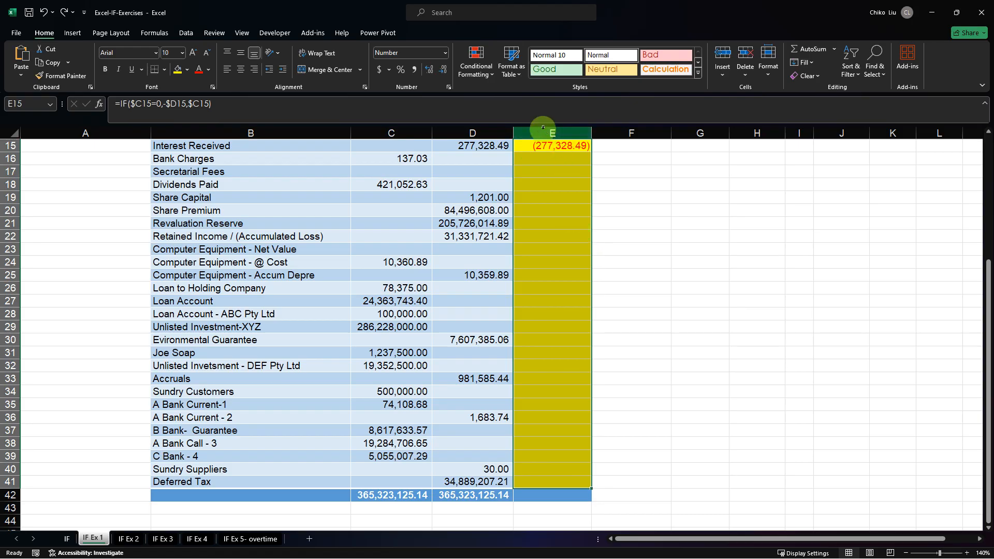
{"action": "left_click", "coordinate": [532, 108]}
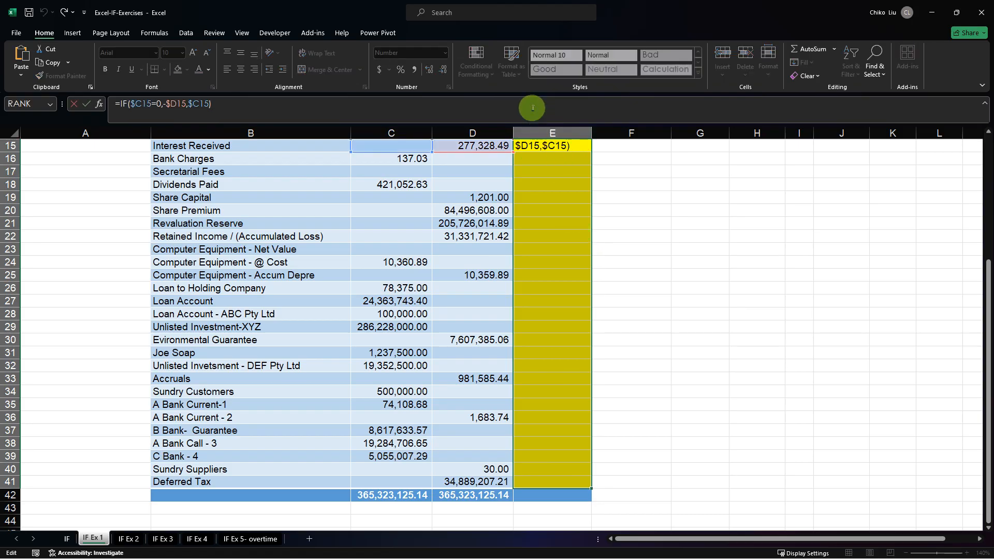
{"action": "key", "text": "ctrl+Return"}
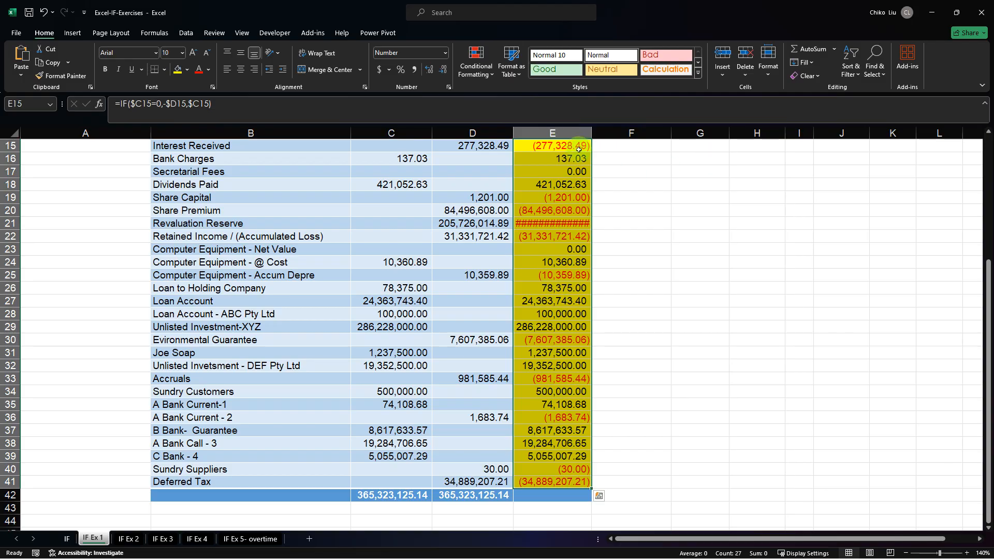
{"action": "double_click", "coordinate": [592, 129]}
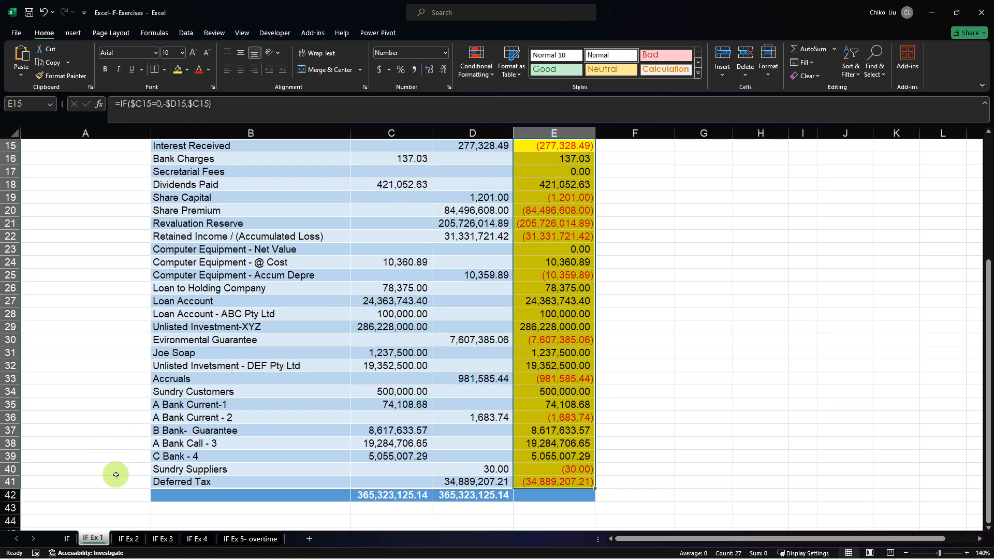
Go to the IF Ex 3 sheet and examine the commission rate and the level at which commission kicks in.
{"action": "key", "text": "ctrl+Page_Down"}
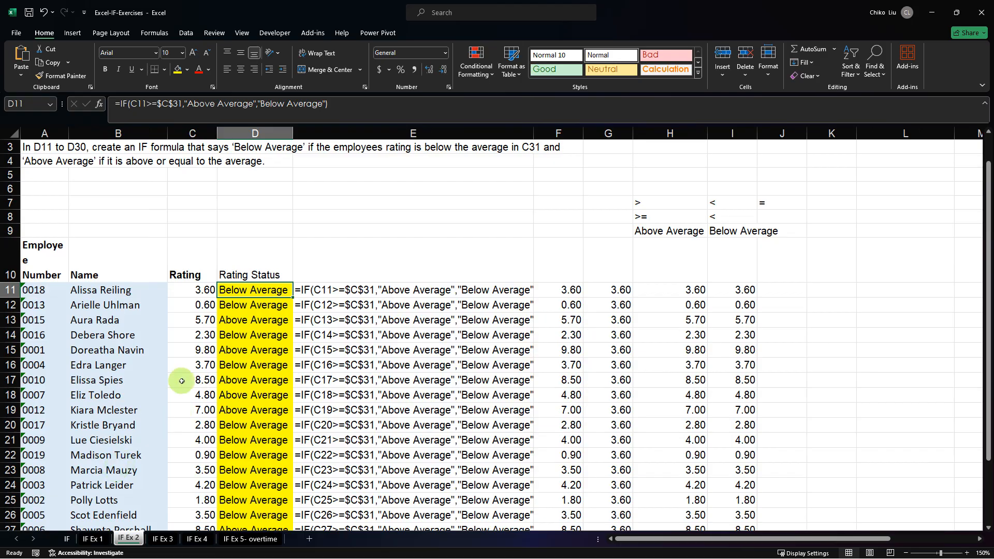
{"action": "key", "text": "ctrl+Page_Down"}
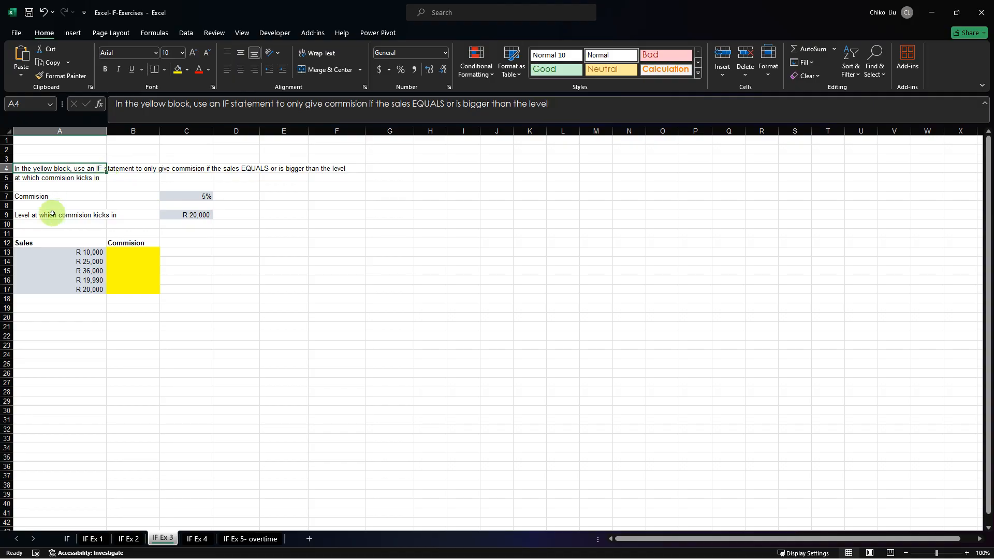
{"action": "left_click", "coordinate": [46, 198]}
{"action": "left_click", "coordinate": [177, 195]}
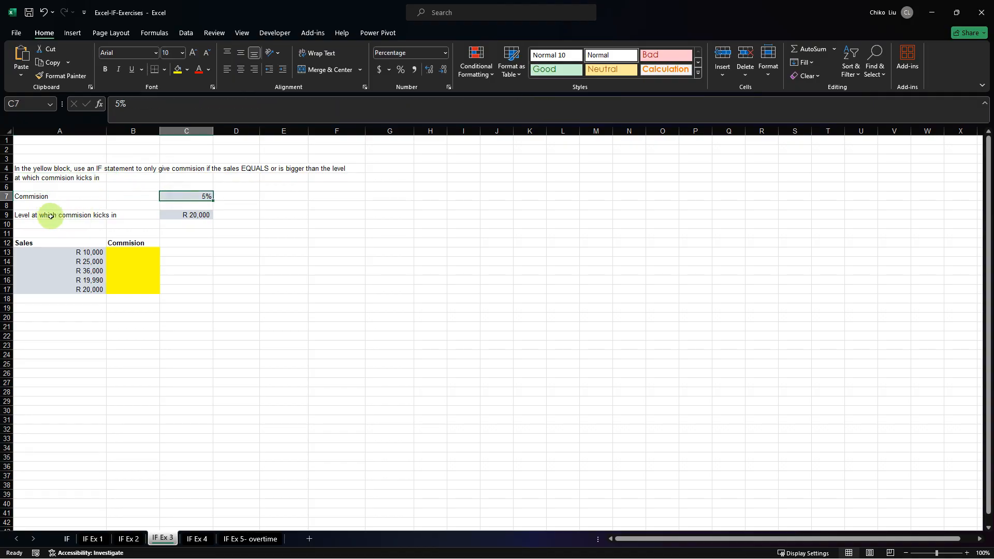
{"action": "left_click", "coordinate": [50, 215]}
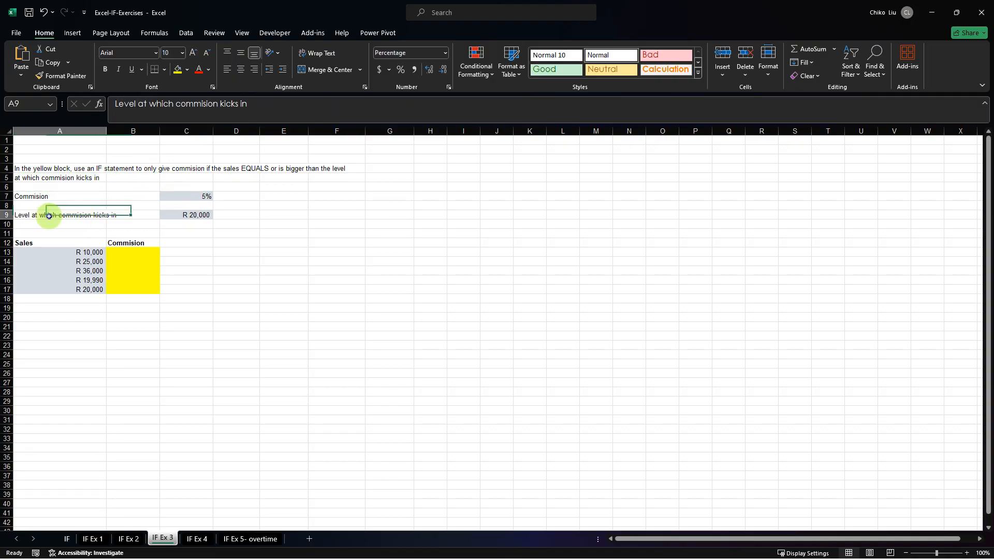
{"action": "left_click", "coordinate": [174, 213]}
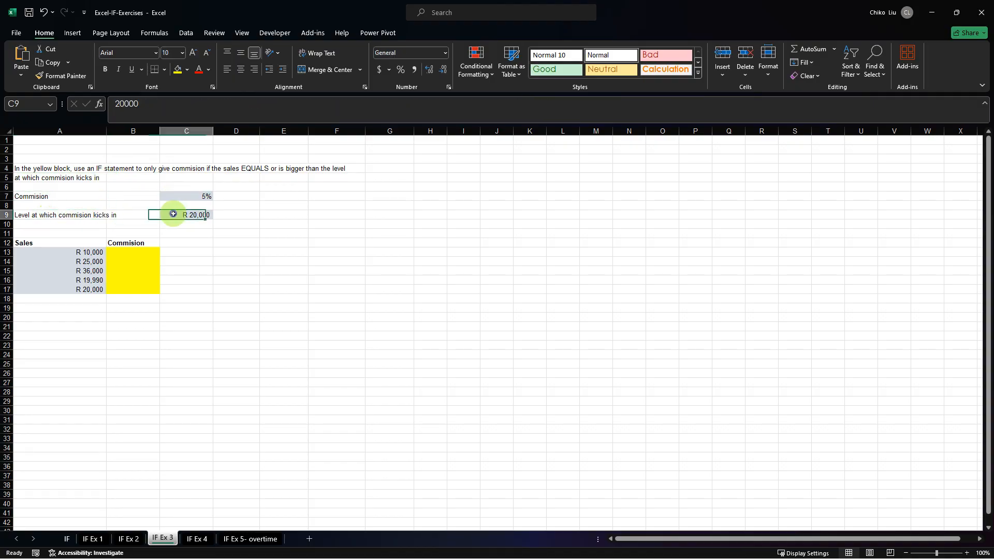
Find the IF function by searching for "if" and insert it into the first commission cell, B13.
{"action": "left_click", "coordinate": [116, 256]}
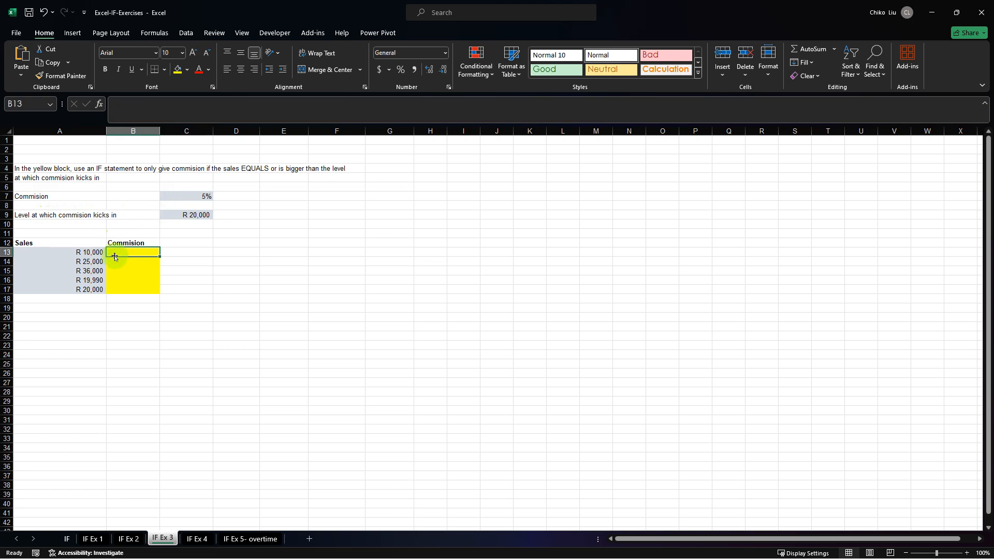
{"action": "type", "text": "=if"}
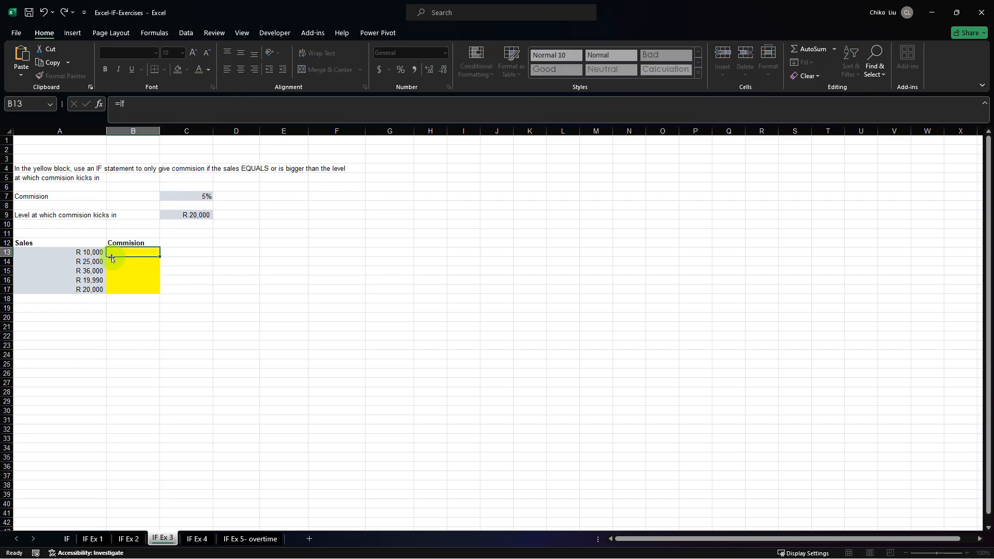
{"action": "key", "text": "Escape"}
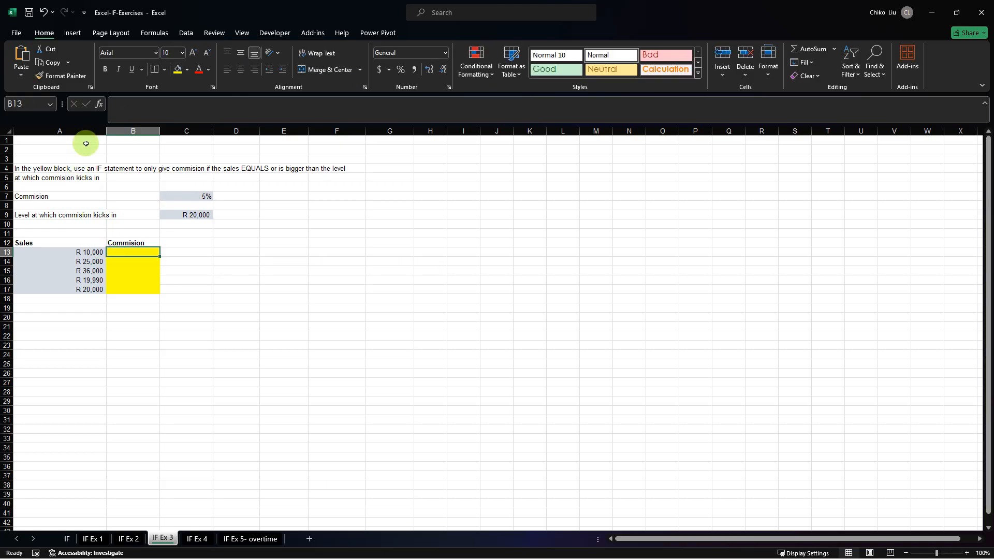
{"action": "left_click", "coordinate": [101, 104]}
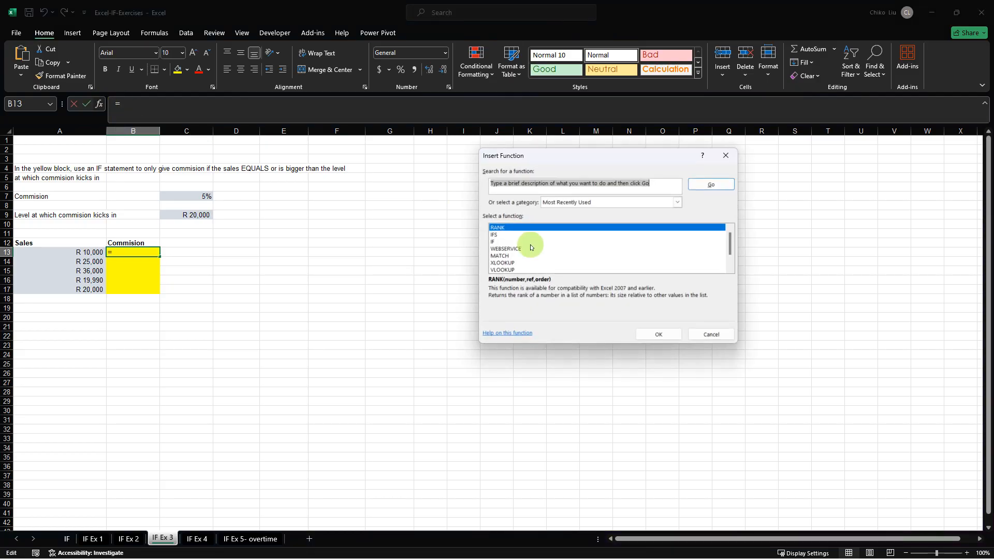
{"action": "left_click", "coordinate": [498, 240]}
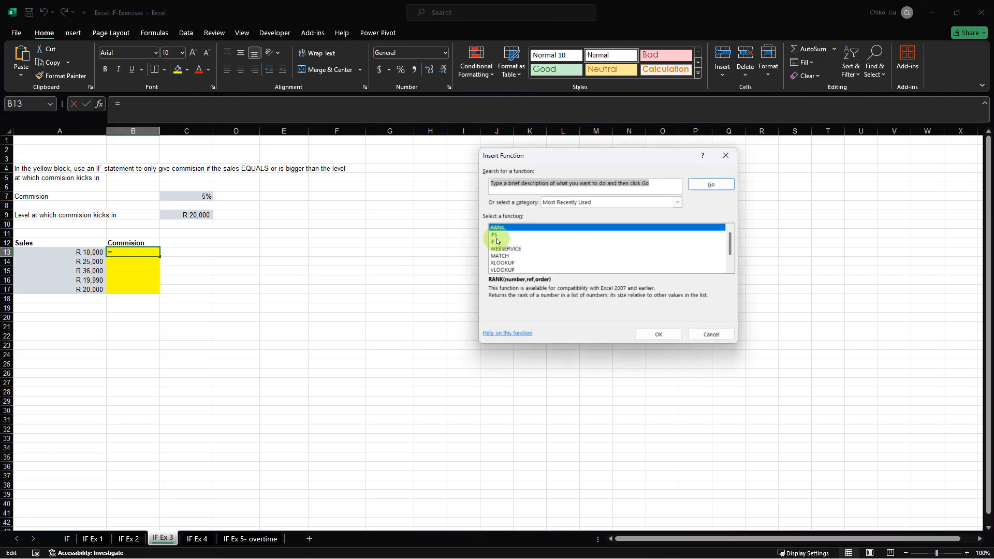
{"action": "left_click", "coordinate": [673, 183]}
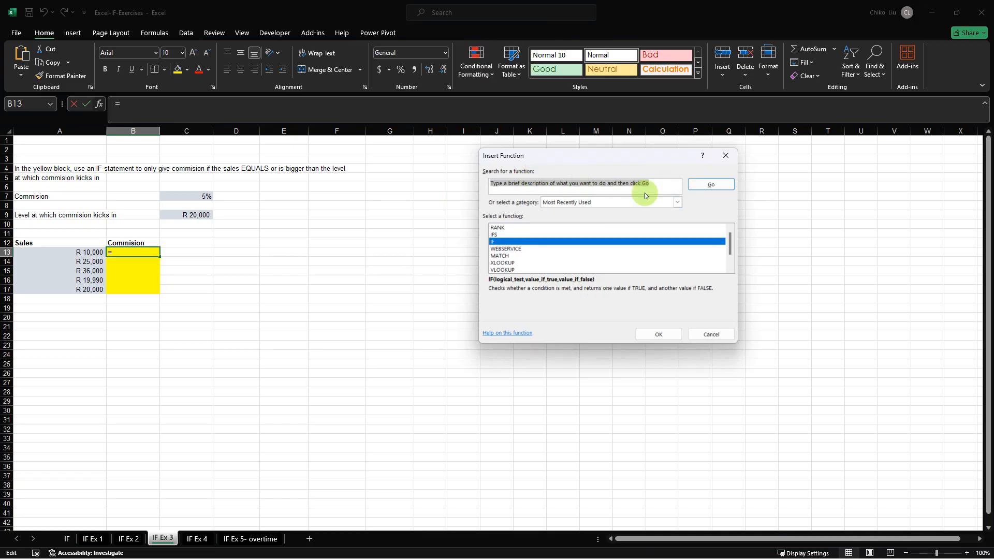
{"action": "type", "text": "if"}
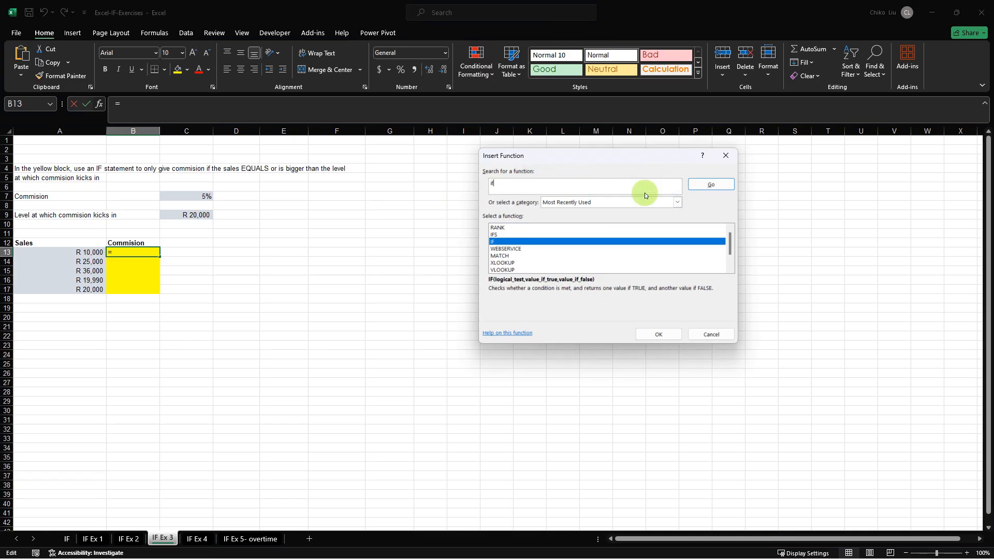
{"action": "left_click", "coordinate": [719, 187]}
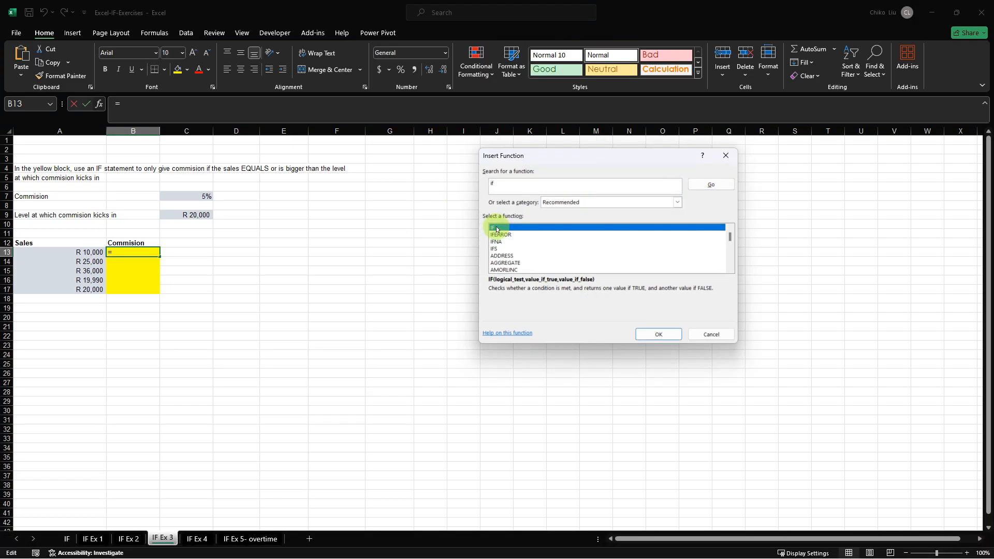
{"action": "left_click", "coordinate": [641, 330]}
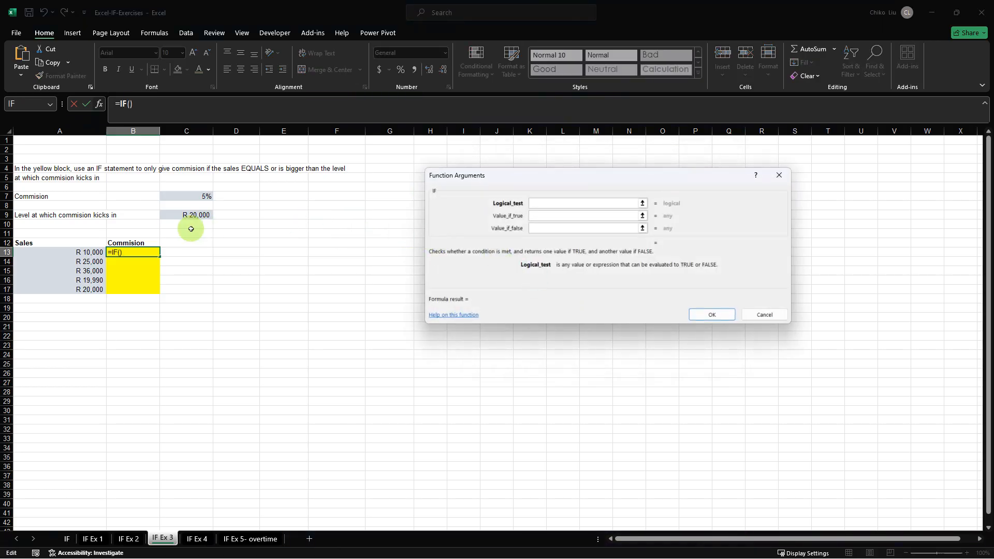
Set the logical test of the B13 IF function to $A13>=$C$9.
{"action": "left_click", "coordinate": [92, 251]}
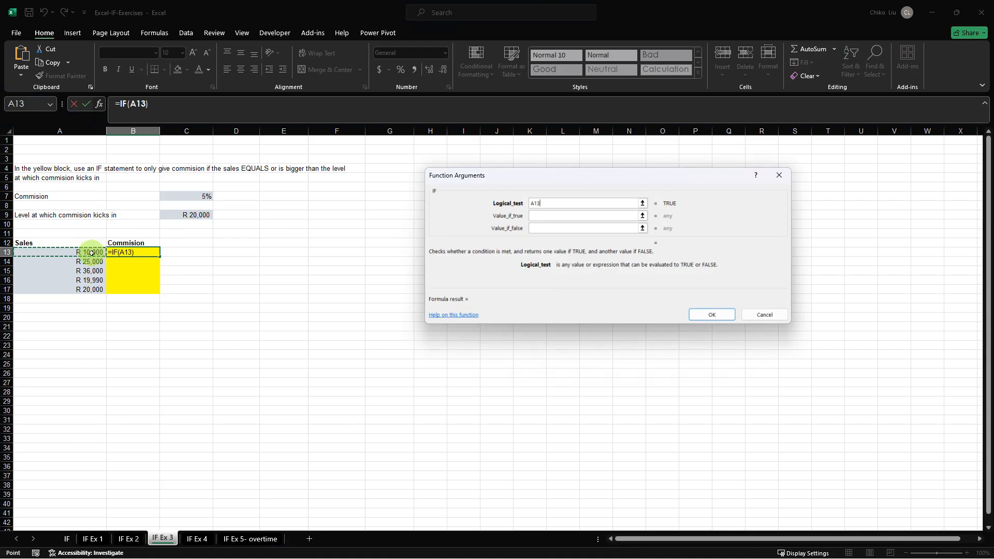
{"action": "key", "text": "F4"}
{"action": "key", "text": "F4"}
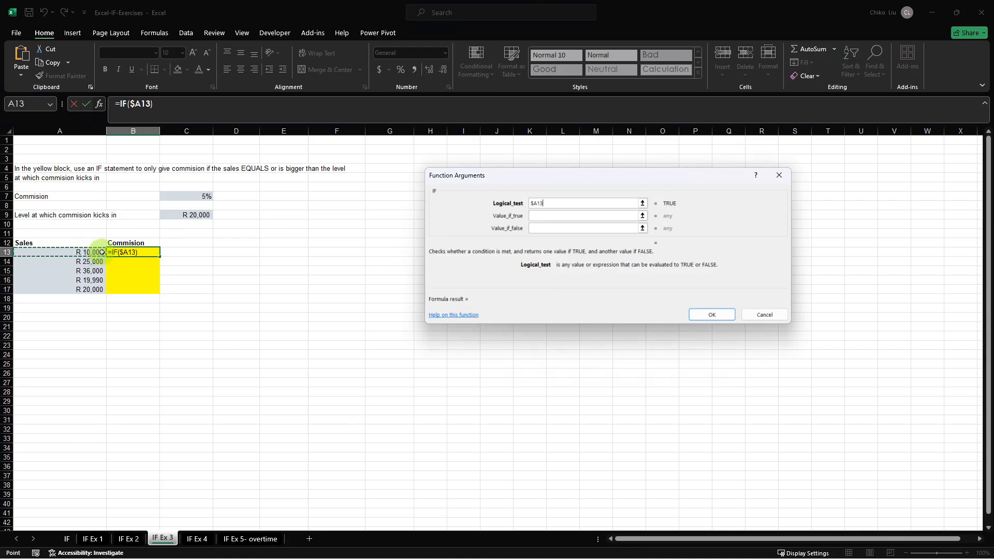
{"action": "type", "text": "?"}
{"action": "left_click", "coordinate": [184, 215]}
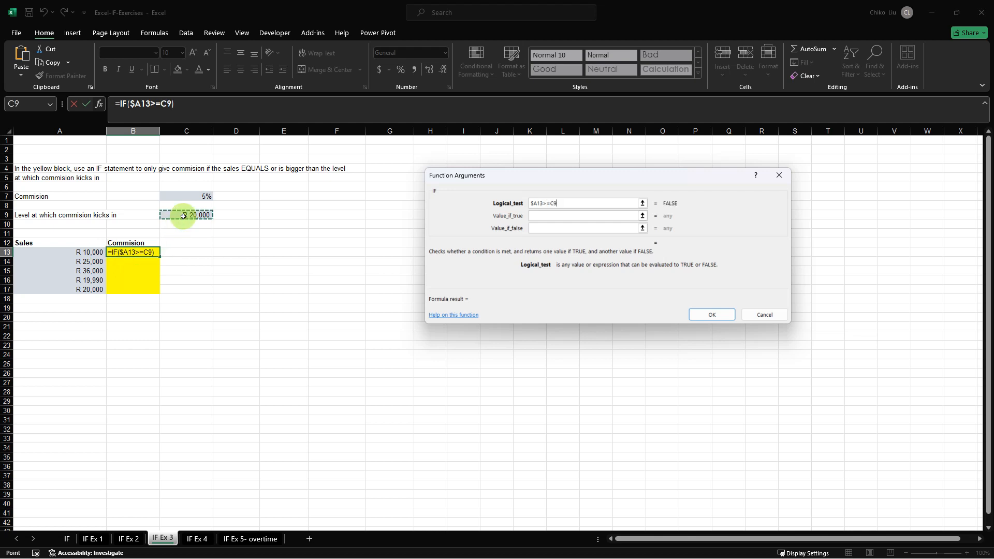
{"action": "key", "text": "F4"}
Complete the B13 formula with $C$7 as the true result and 0 as the false result, giving =IF($A13>=$C$9,$C$7,0).
{"action": "left_click", "coordinate": [566, 214]}
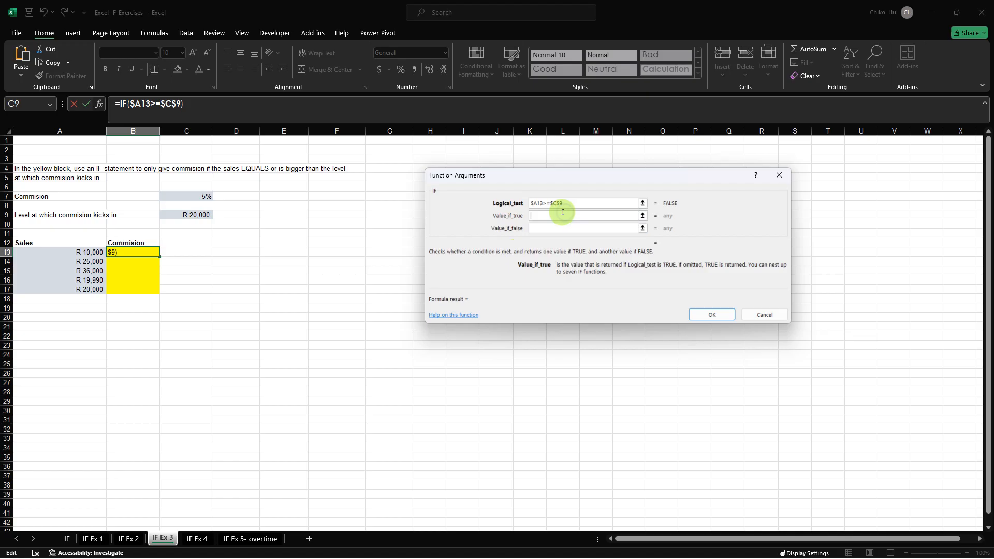
{"action": "left_click", "coordinate": [201, 197]}
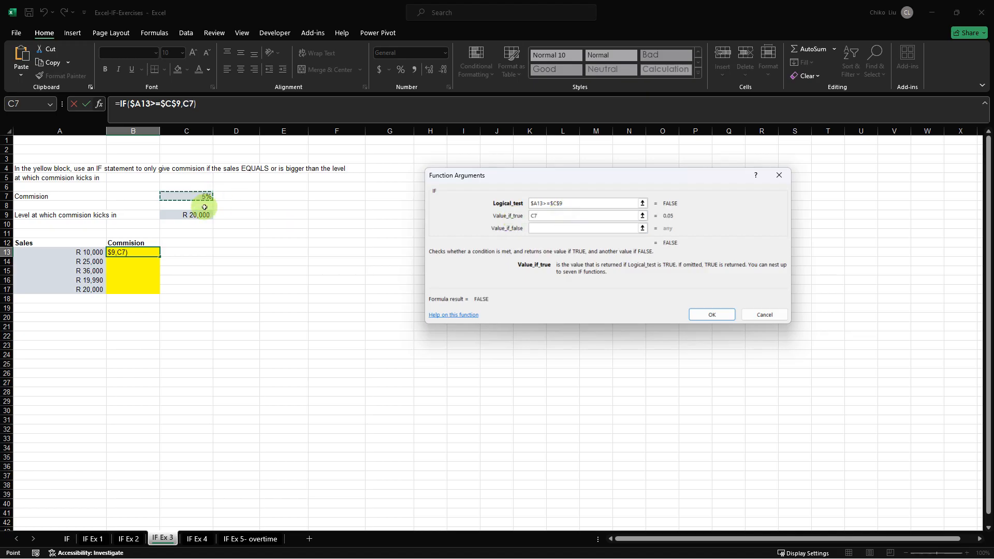
{"action": "key", "text": "F4"}
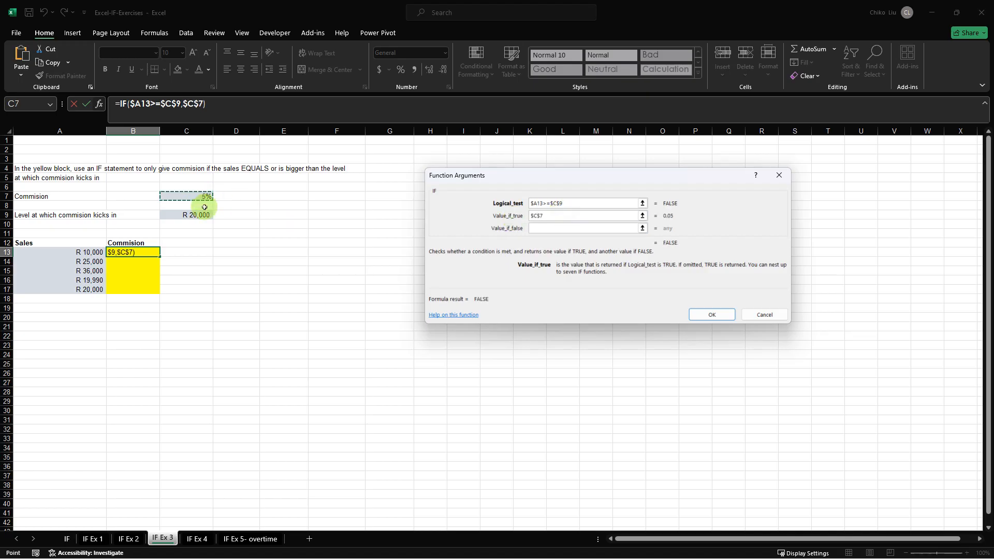
{"action": "left_click", "coordinate": [550, 226]}
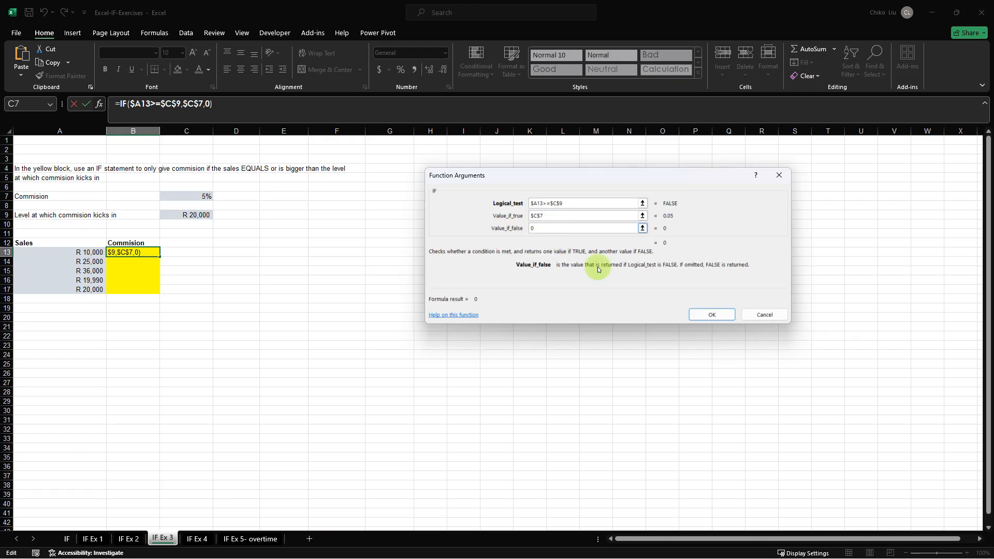
{"action": "left_click", "coordinate": [704, 314]}
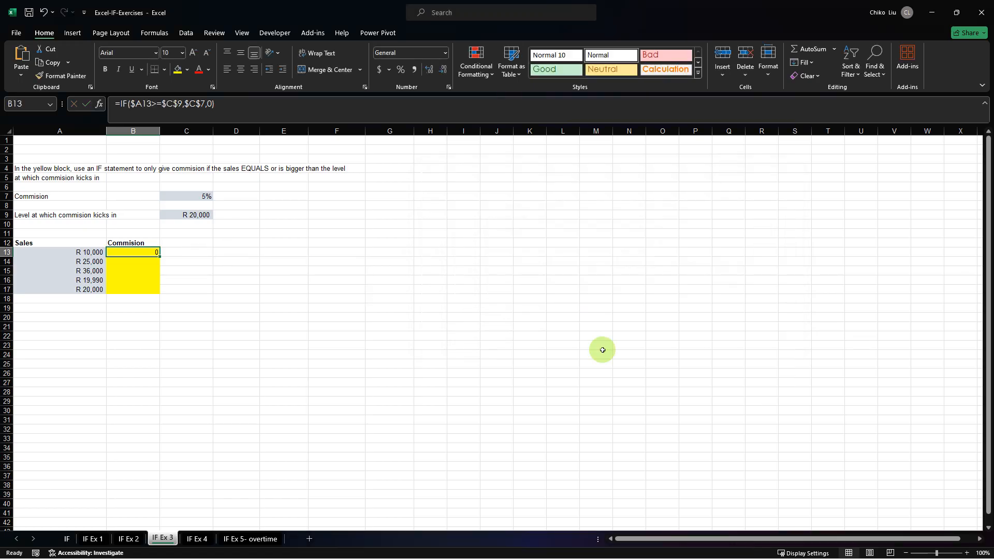
Enter the B13 formula into the whole commission range B13:B17 at once.
{"action": "left_click_drag", "start_coordinate": [147, 259], "coordinate": [145, 289]}
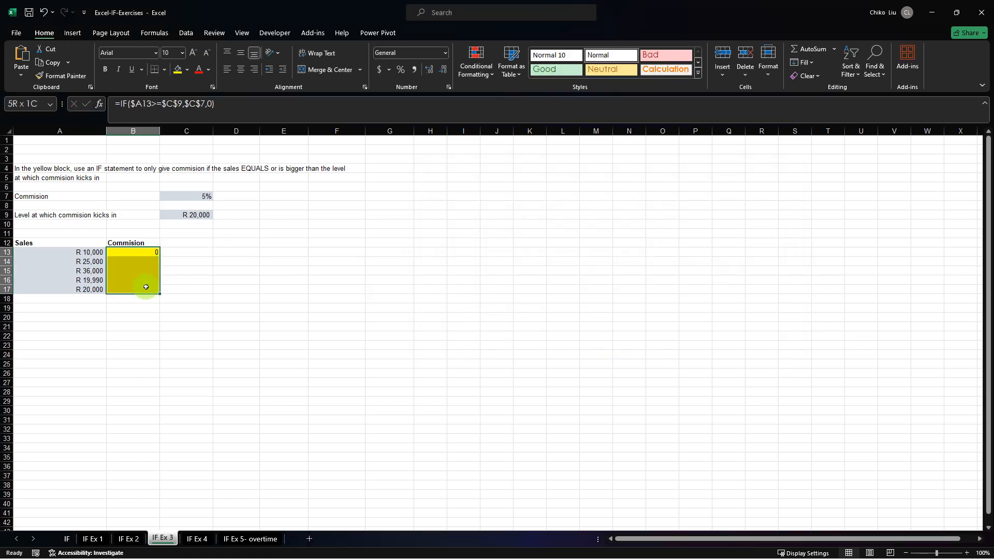
{"action": "left_click", "coordinate": [234, 104]}
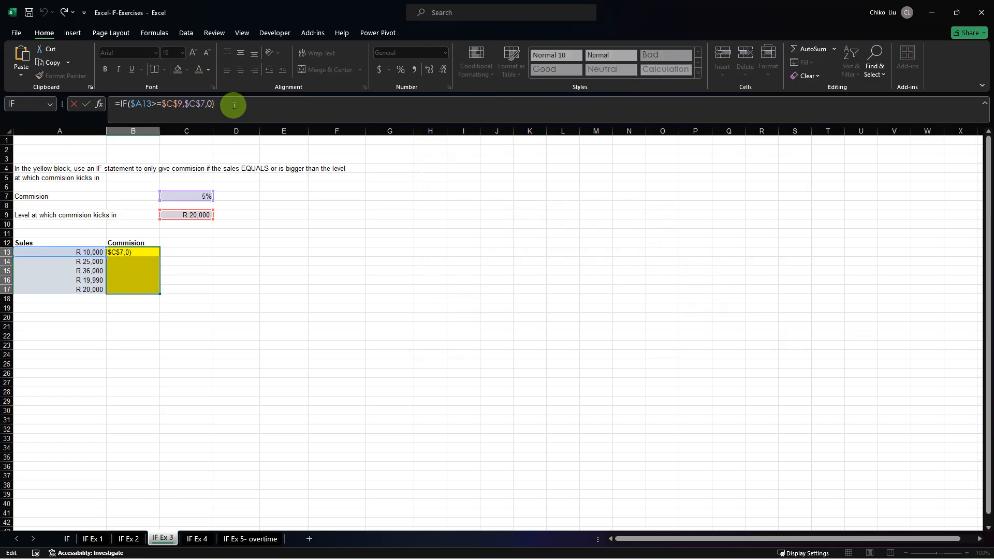
{"action": "key", "text": "ctrl+Return"}
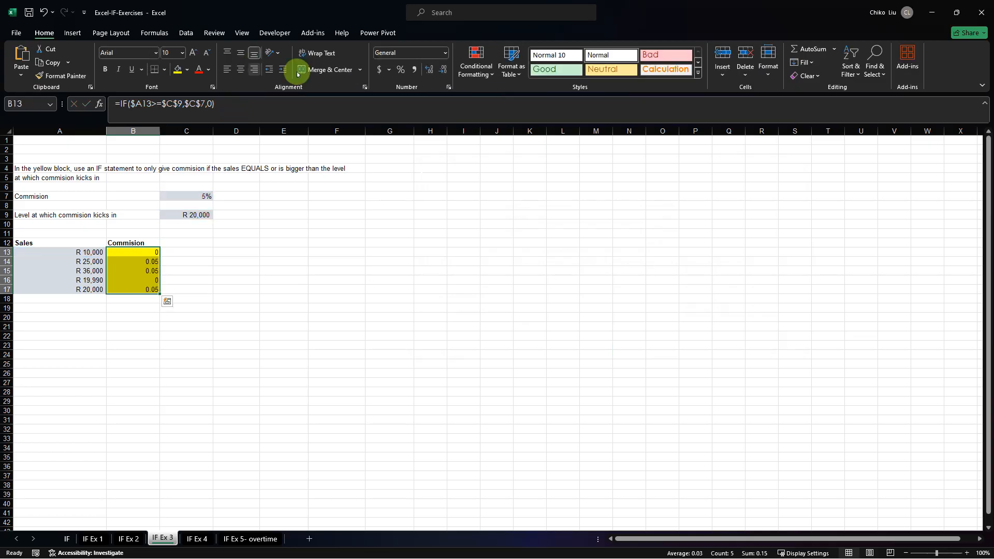
Format the commission cells B13:B17 as percentages and check the formula in B13.
{"action": "left_click", "coordinate": [398, 68]}
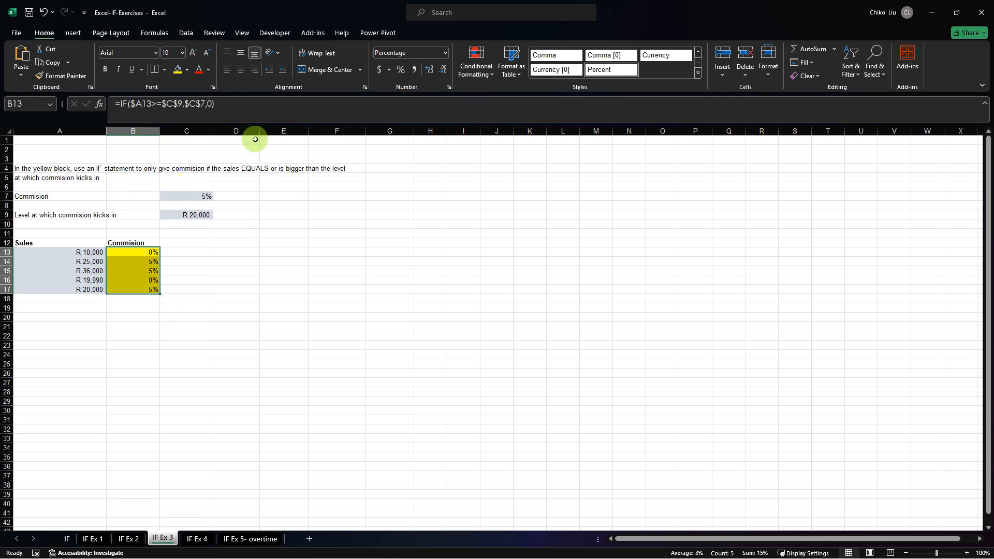
{"action": "key", "text": "ctrl+z"}
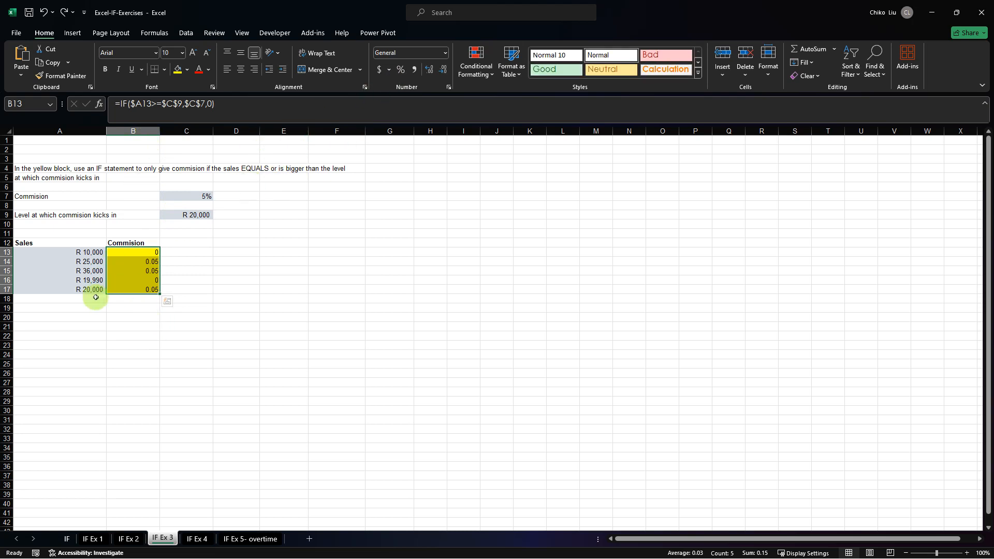
{"action": "left_click", "coordinate": [400, 68]}
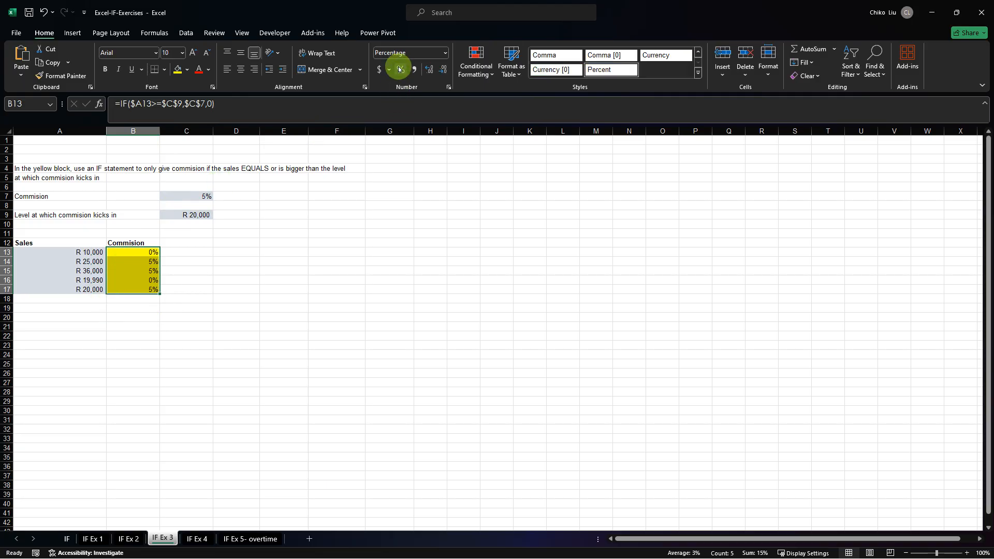
{"action": "left_click", "coordinate": [145, 261]}
{"action": "left_click", "coordinate": [142, 253]}
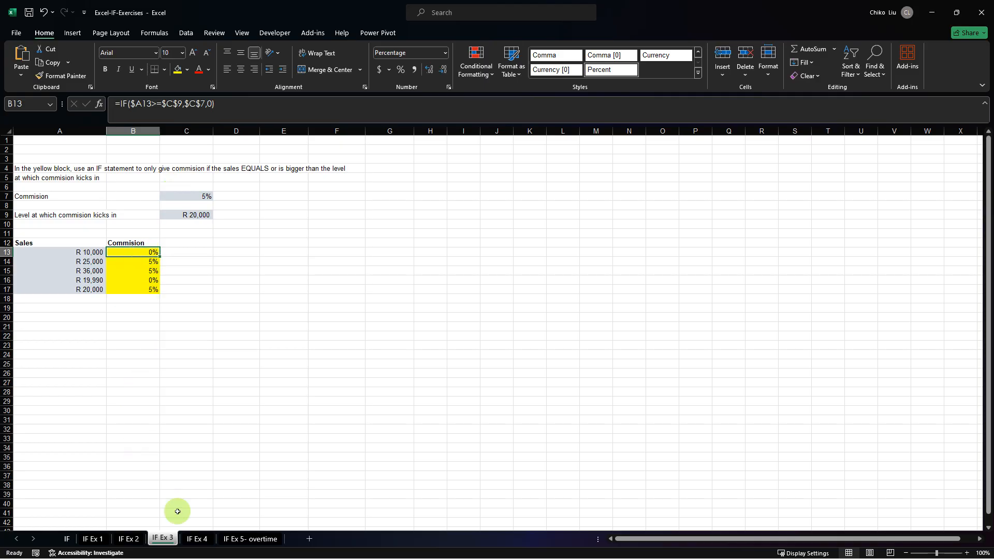
Go to the IF Ex 4 sheet and examine the Units sold and Selling Price rows of the revenue calculation.
{"action": "left_click", "coordinate": [197, 538]}
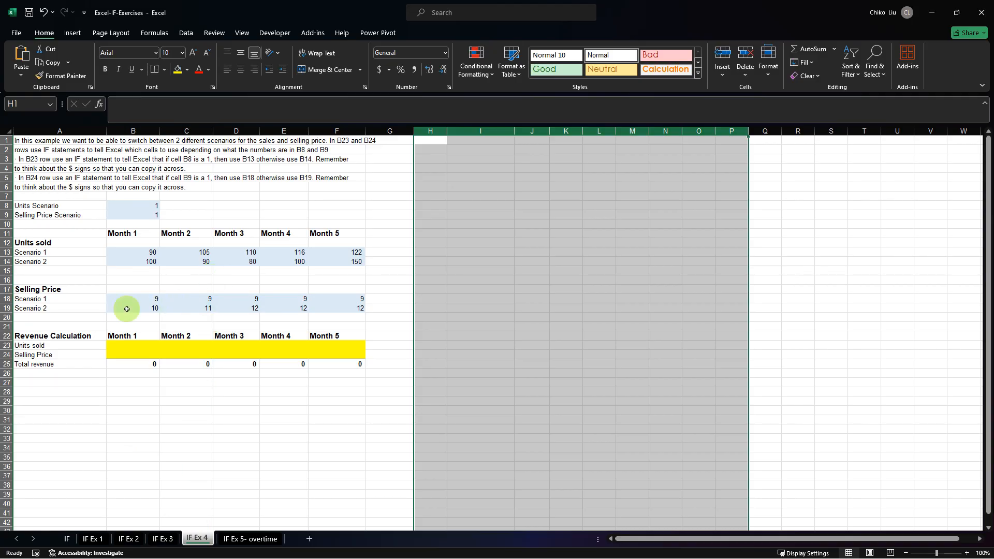
{"action": "left_click", "coordinate": [125, 345]}
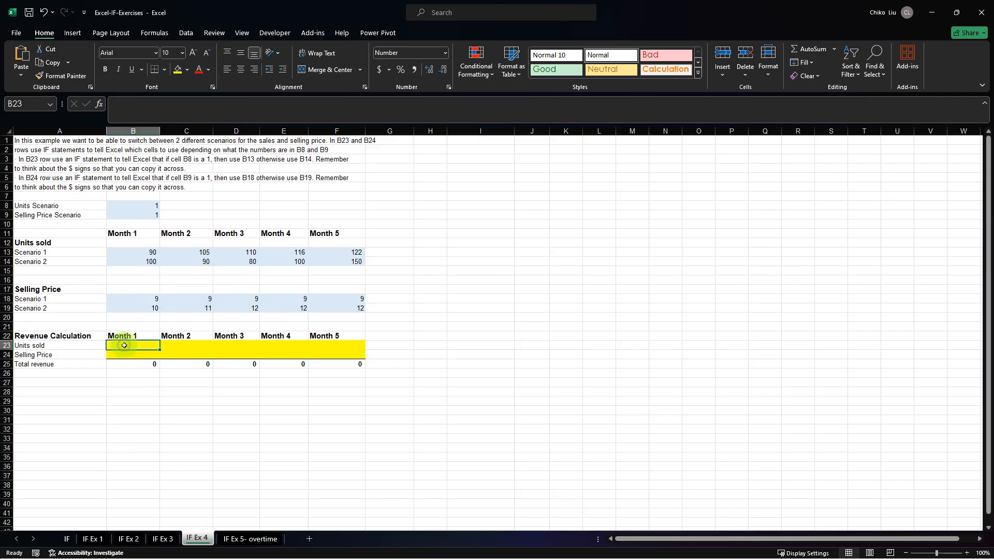
{"action": "left_click", "coordinate": [174, 344]}
{"action": "left_click", "coordinate": [136, 346]}
{"action": "left_click", "coordinate": [6, 345]}
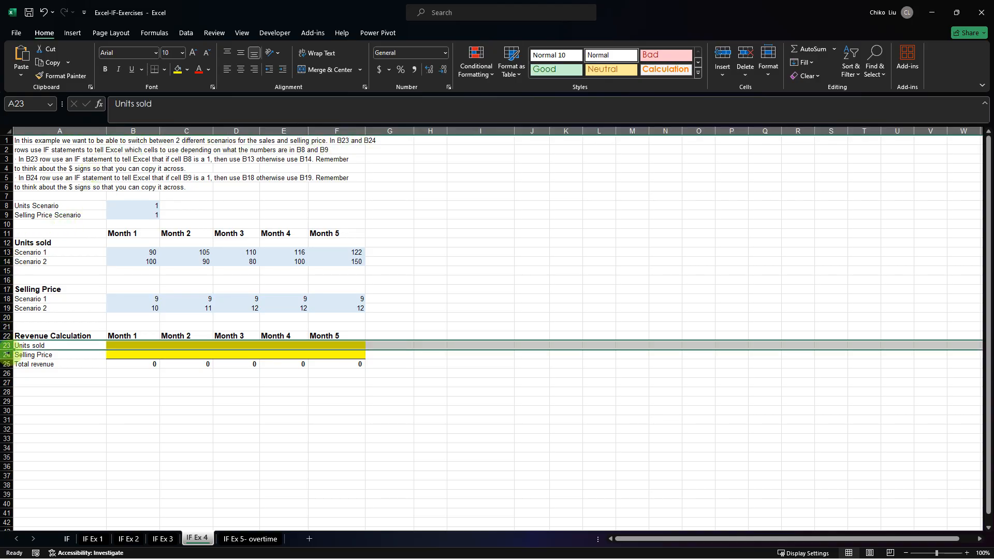
{"action": "left_click", "coordinate": [7, 355]}
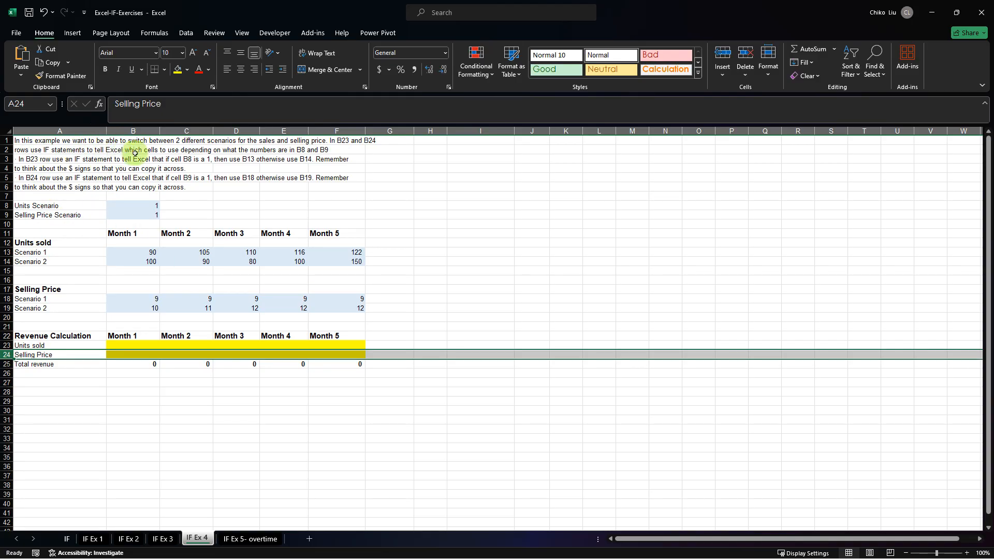
Read the exercise instructions and examine the Units Scenario cell B8 and the scenario rows for units sold and selling price.
{"action": "left_click", "coordinate": [164, 151]}
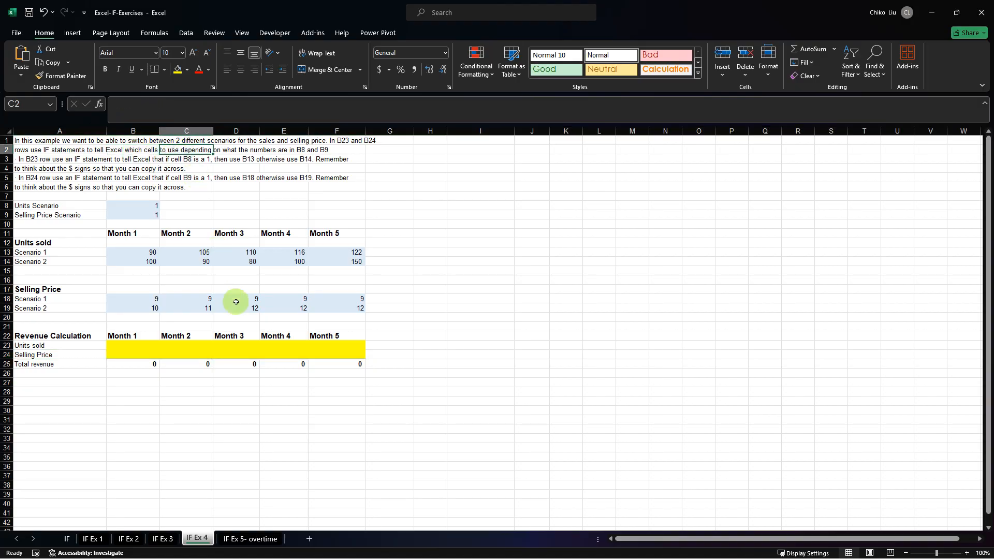
{"action": "left_click", "coordinate": [233, 151]}
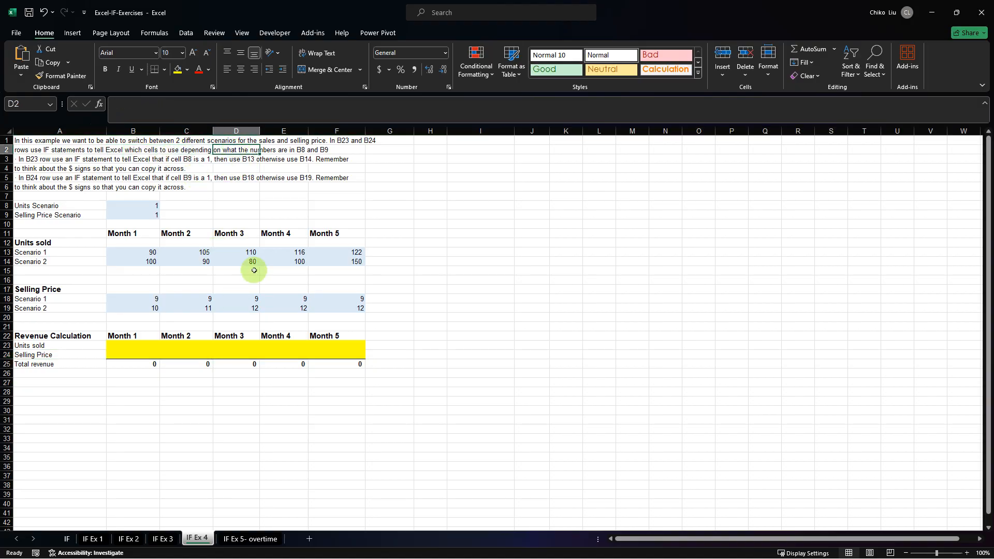
{"action": "left_click", "coordinate": [286, 151]}
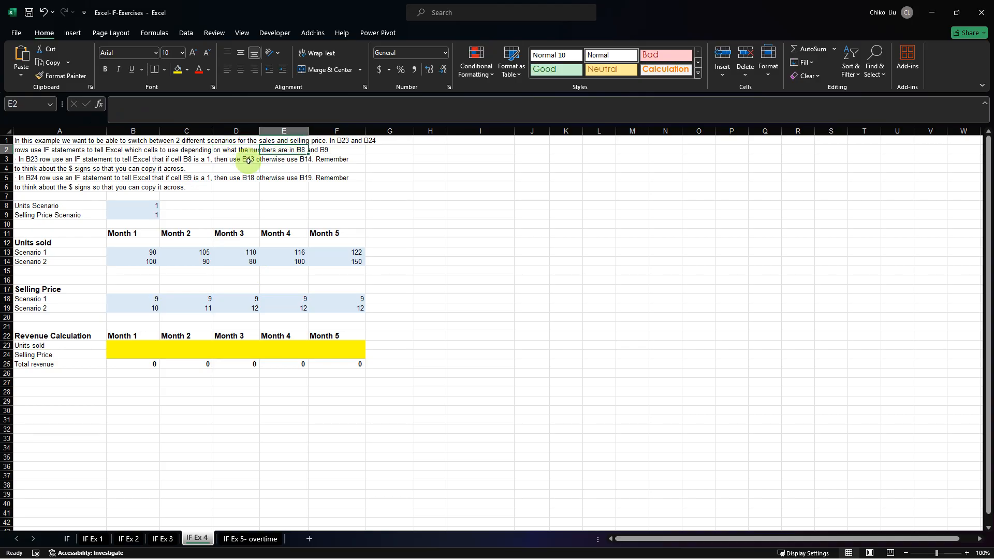
{"action": "left_click", "coordinate": [6, 159]}
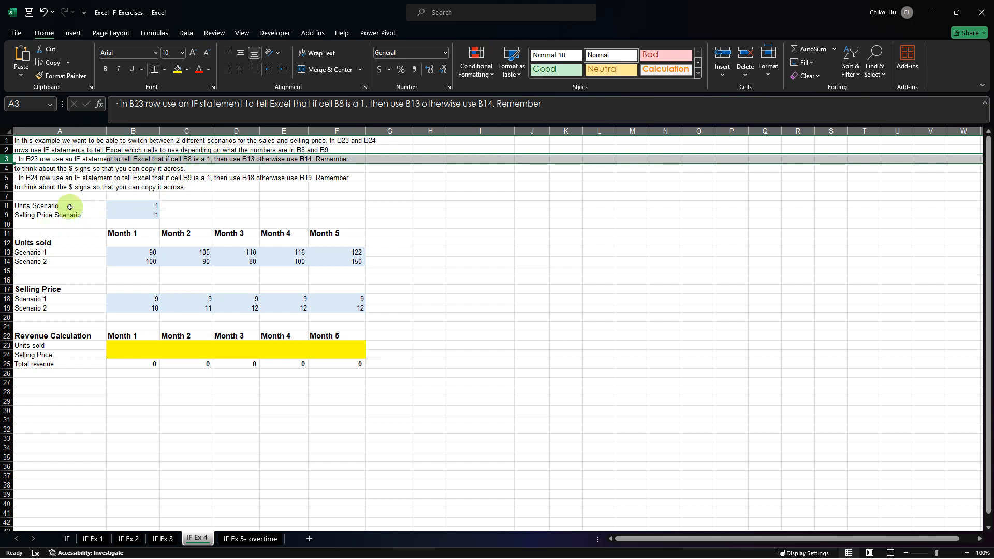
{"action": "left_click", "coordinate": [129, 206]}
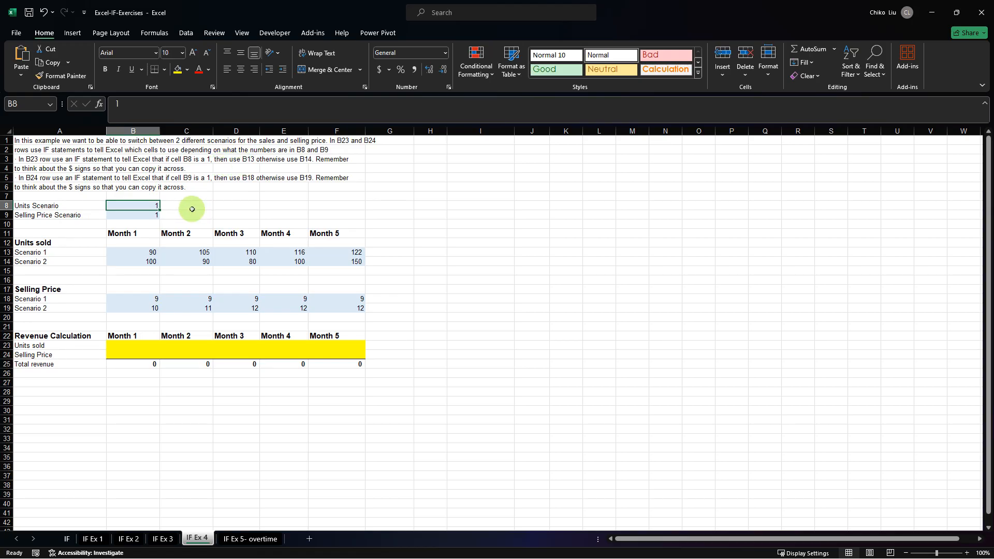
{"action": "left_click", "coordinate": [134, 253]}
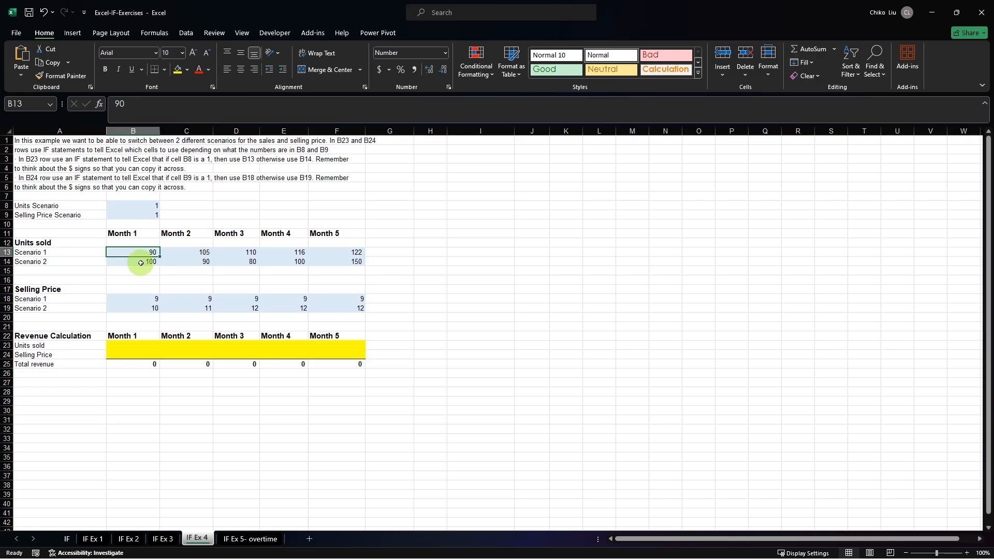
{"action": "left_click", "coordinate": [140, 263]}
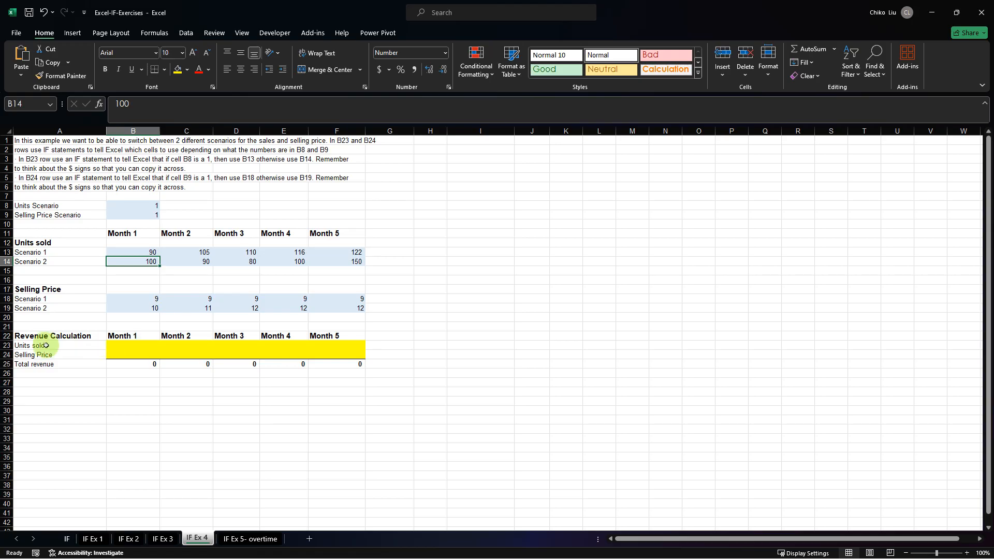
{"action": "left_click", "coordinate": [6, 345]}
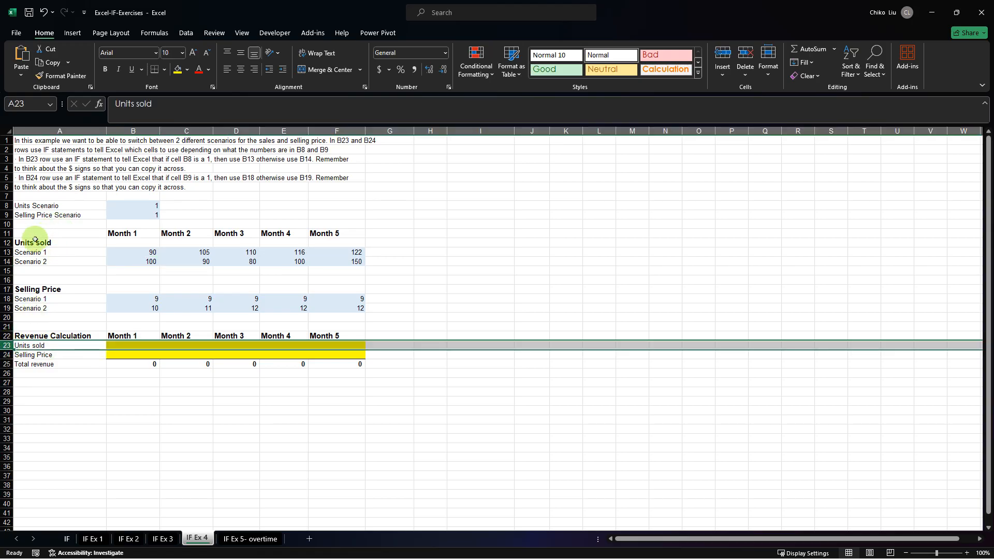
{"action": "left_click", "coordinate": [6, 252]}
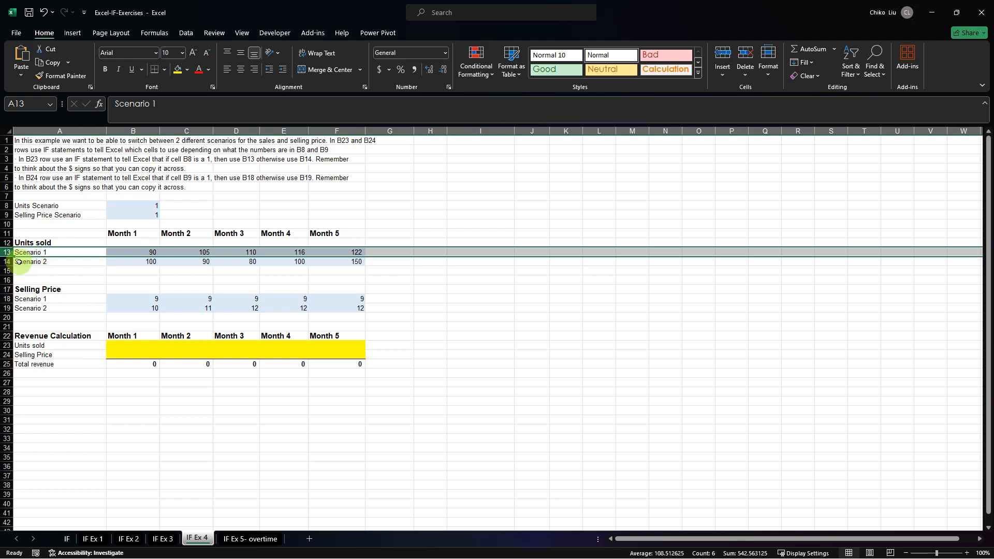
{"action": "left_click", "coordinate": [6, 299]}
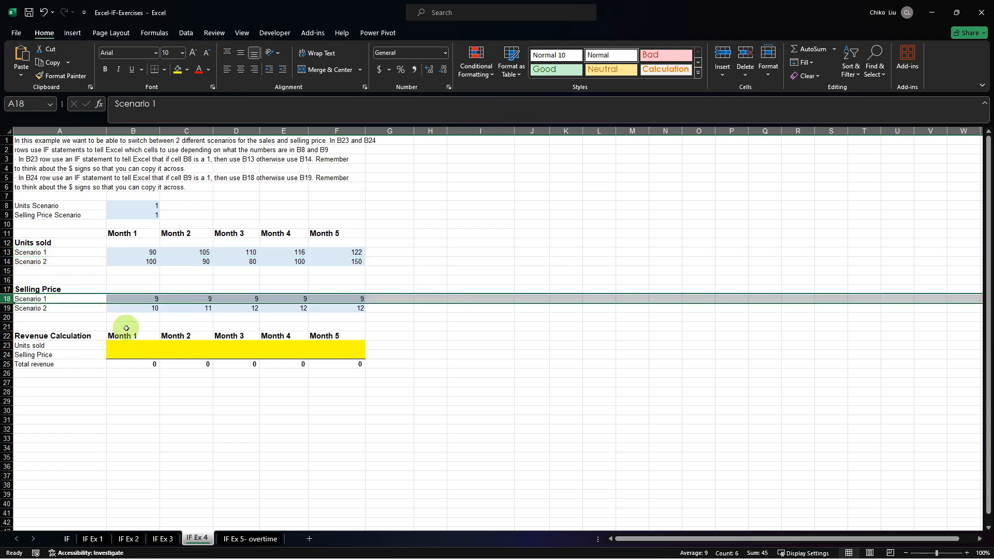
Start an IF function in B23 with the logical test $B$8=1, using an absolute reference to the Units Scenario cell.
{"action": "left_click", "coordinate": [131, 344]}
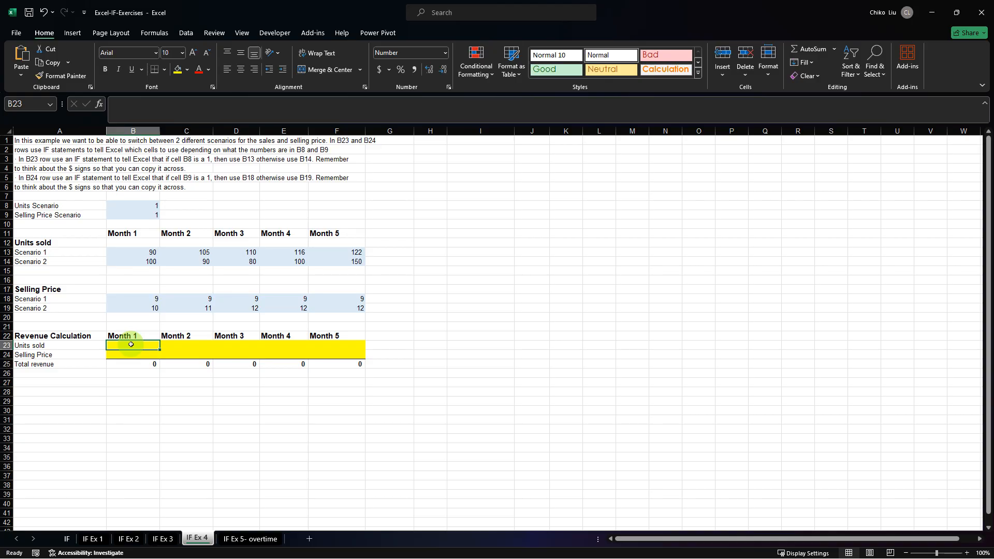
{"action": "left_click", "coordinate": [114, 105]}
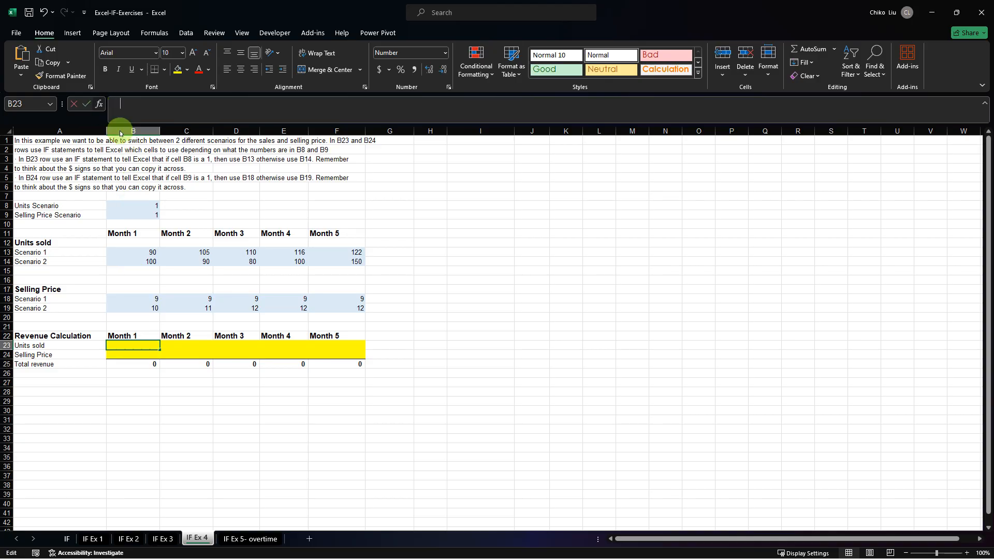
{"action": "key", "text": "shift+F3"}
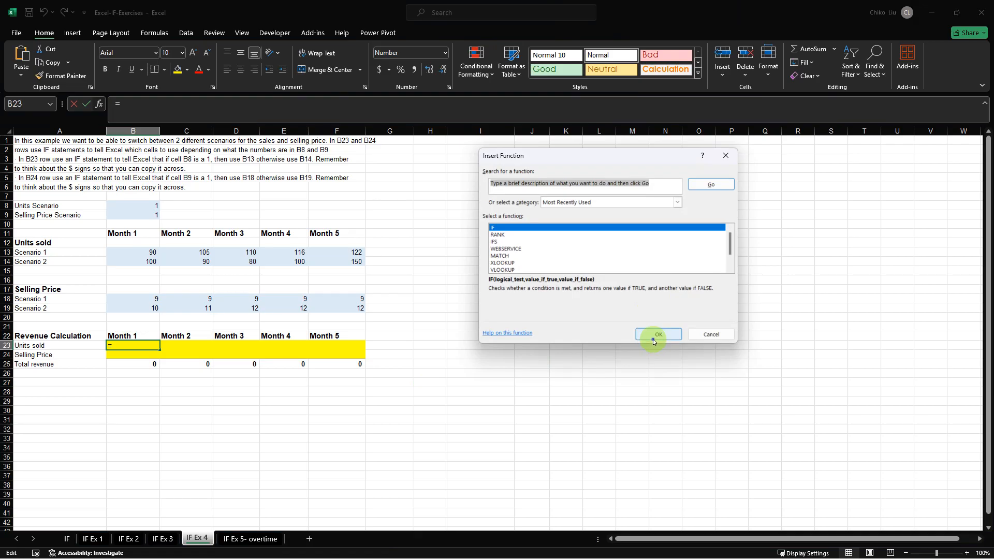
{"action": "left_click", "coordinate": [654, 337]}
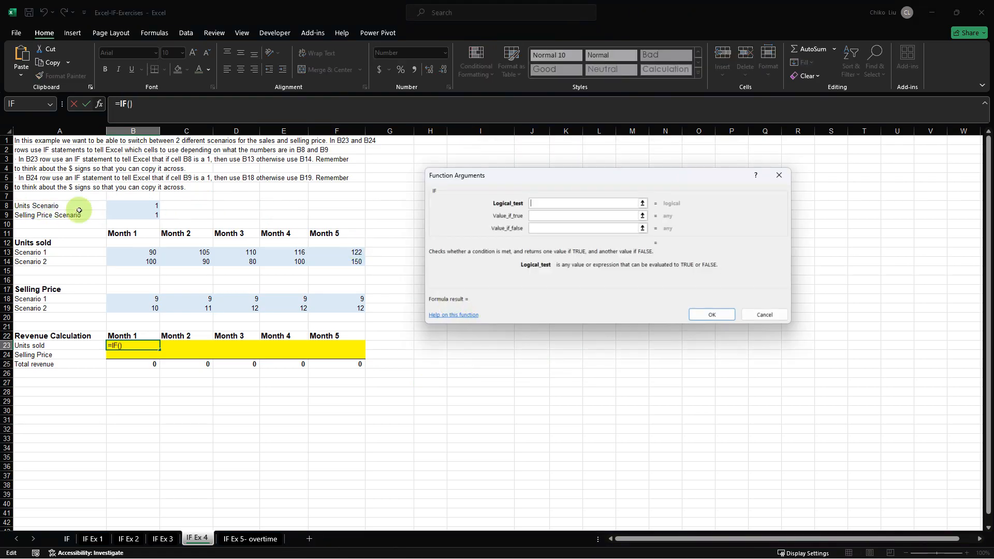
{"action": "left_click", "coordinate": [144, 207]}
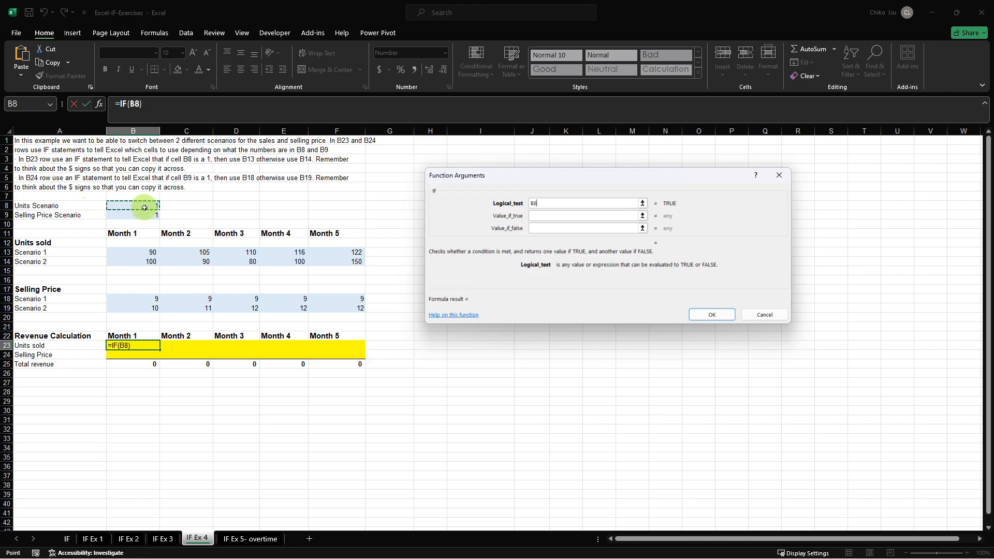
{"action": "key", "text": "F4"}
{"action": "type", "text": "="}
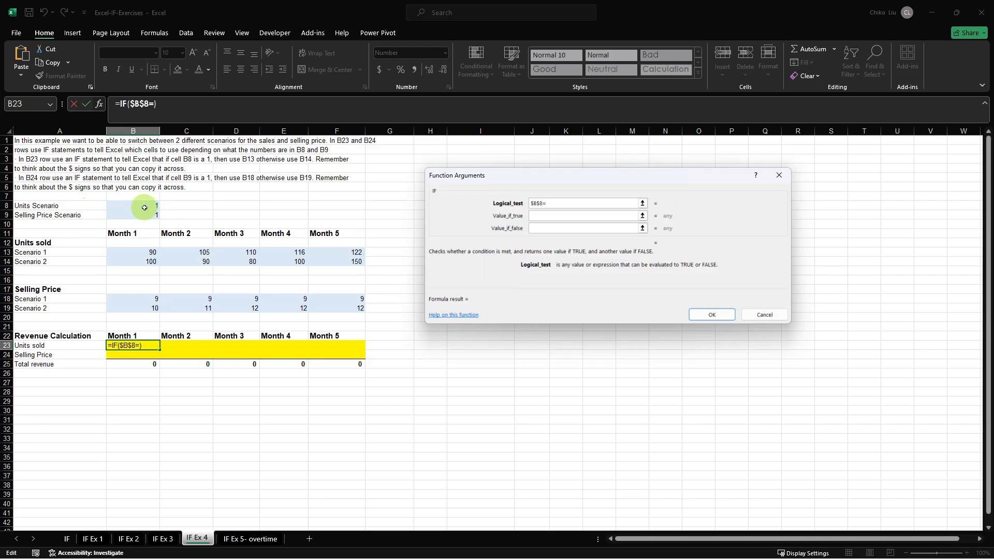
{"action": "type", "text": "1"}
{"action": "key", "text": "Tab"}
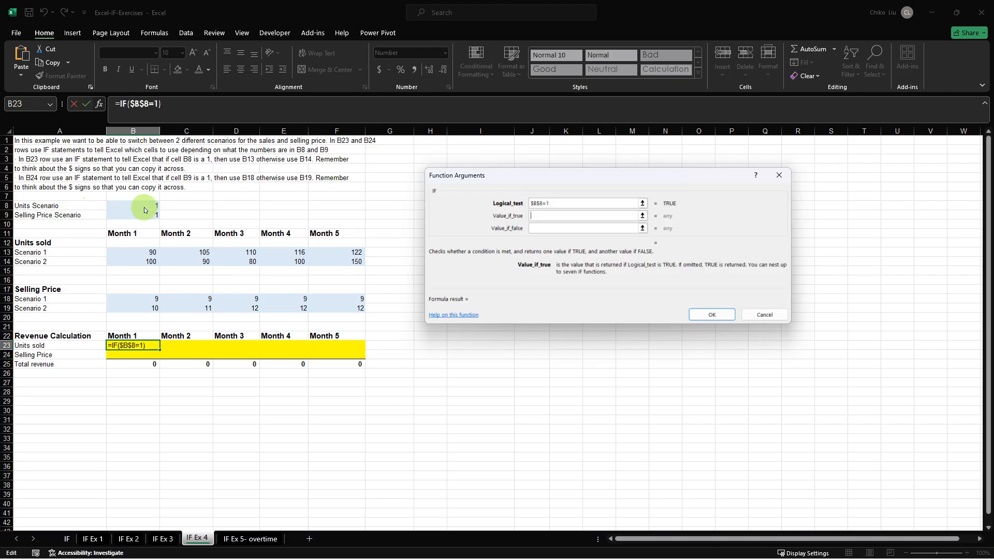
Complete the B23 formula with B$13 as the true result and B$14 as the false result, and fill it across to F23.
{"action": "left_click", "coordinate": [144, 254]}
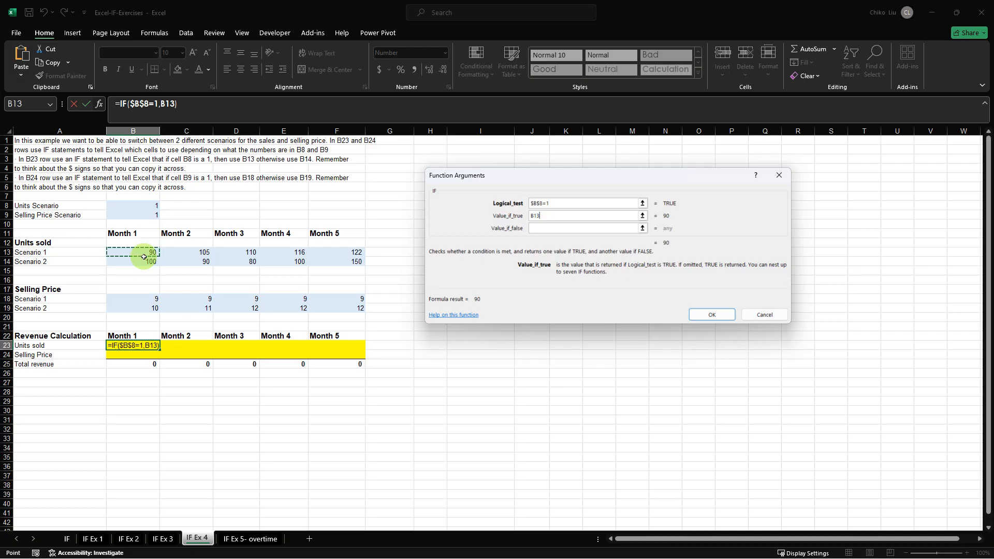
{"action": "key", "text": "F4"}
{"action": "left_click", "coordinate": [561, 227]}
{"action": "left_click", "coordinate": [149, 261]}
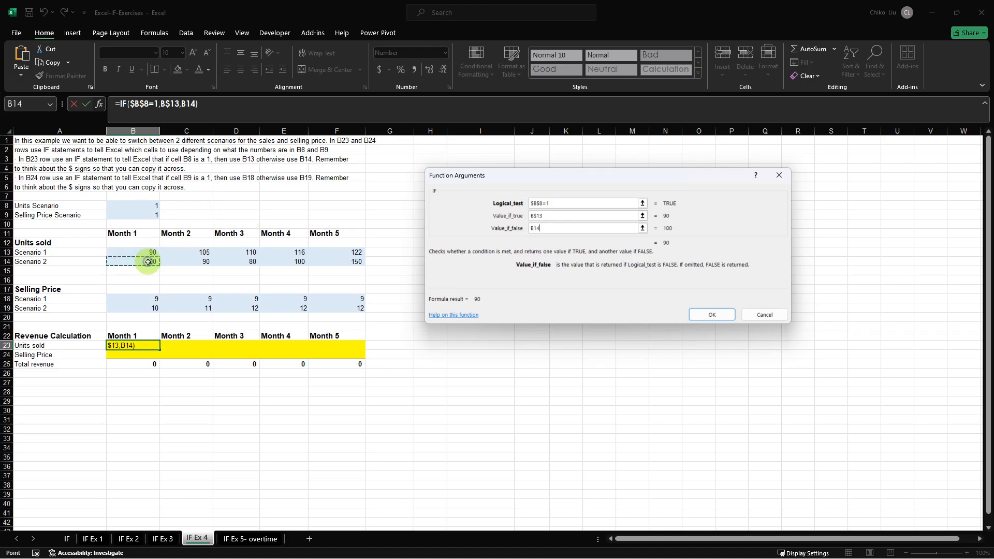
{"action": "key", "text": "F4"}
{"action": "key", "text": "F4"}
{"action": "left_click", "coordinate": [711, 314]}
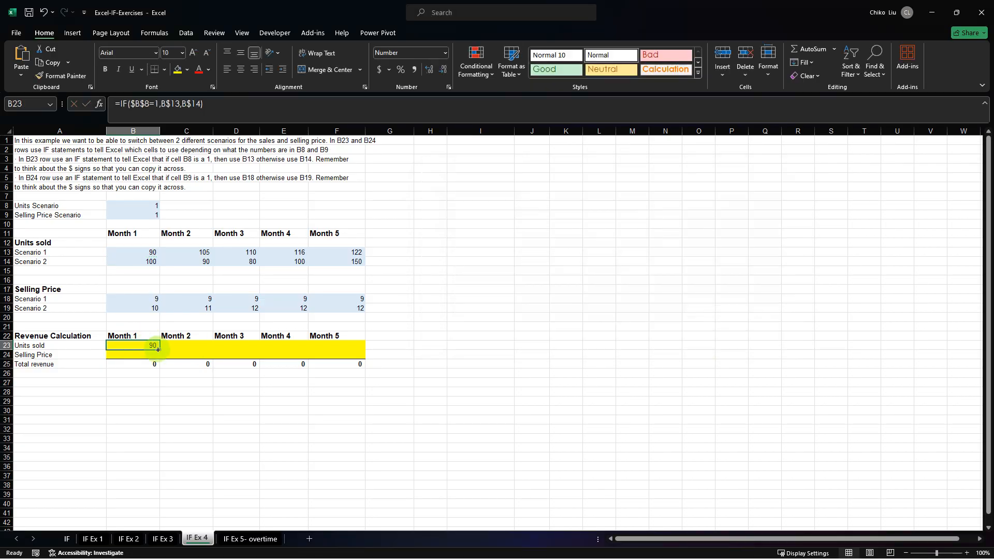
{"action": "left_click_drag", "start_coordinate": [158, 350], "coordinate": [363, 342]}
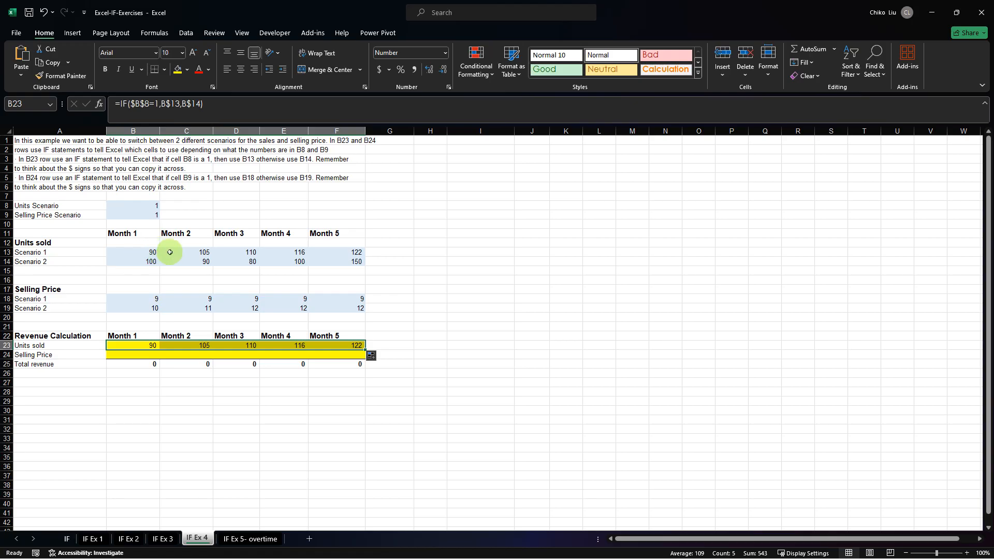
Begin an IF formula in B24 with the logical test $B$9=1 for the Selling Price Scenario.
{"action": "left_click", "coordinate": [146, 357]}
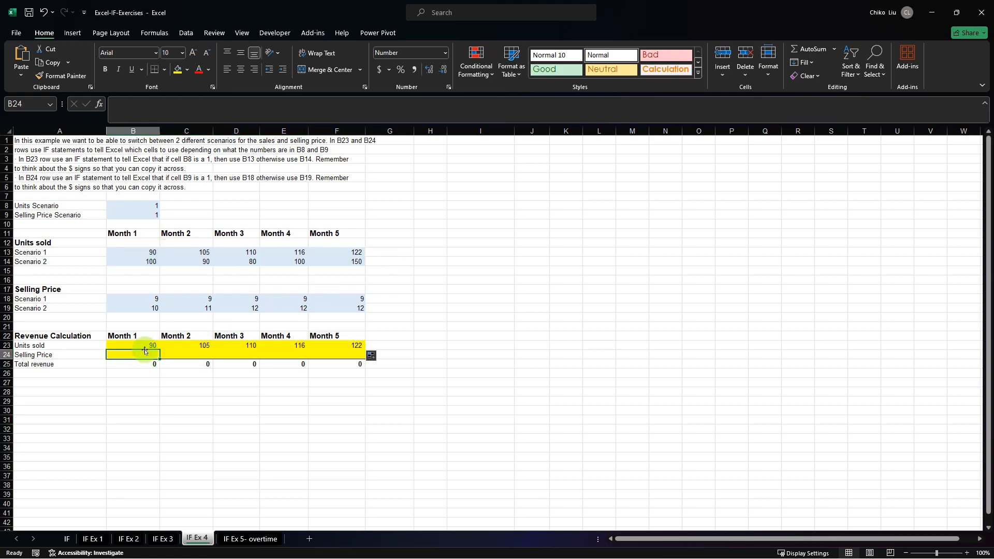
{"action": "key", "text": "BackSpace"}
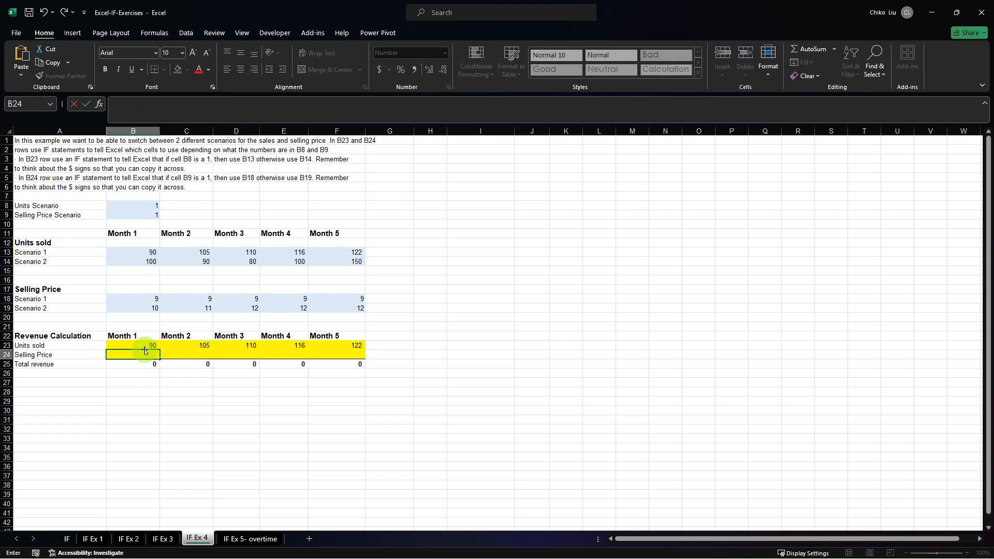
{"action": "type", "text": "="}
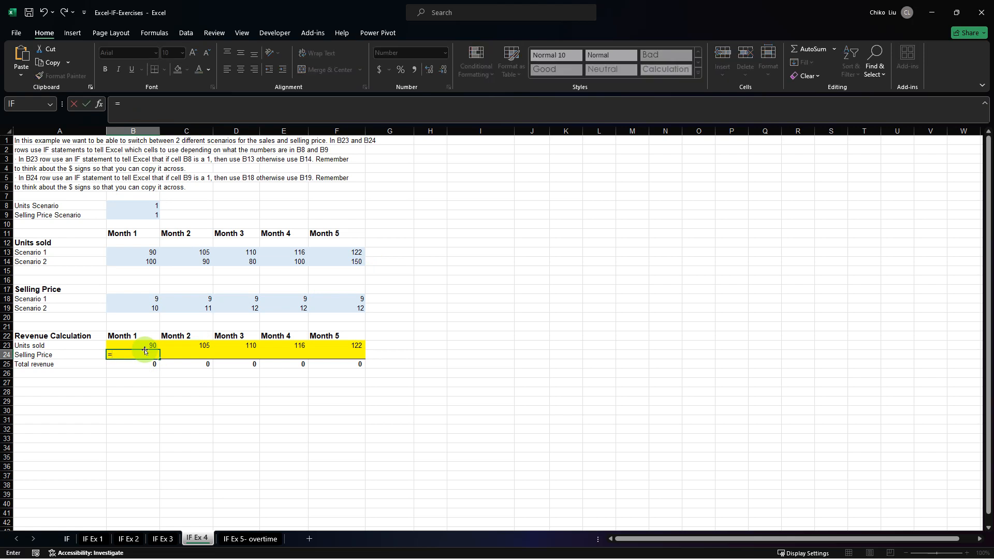
{"action": "type", "text": "i"}
{"action": "key", "text": "Tab"}
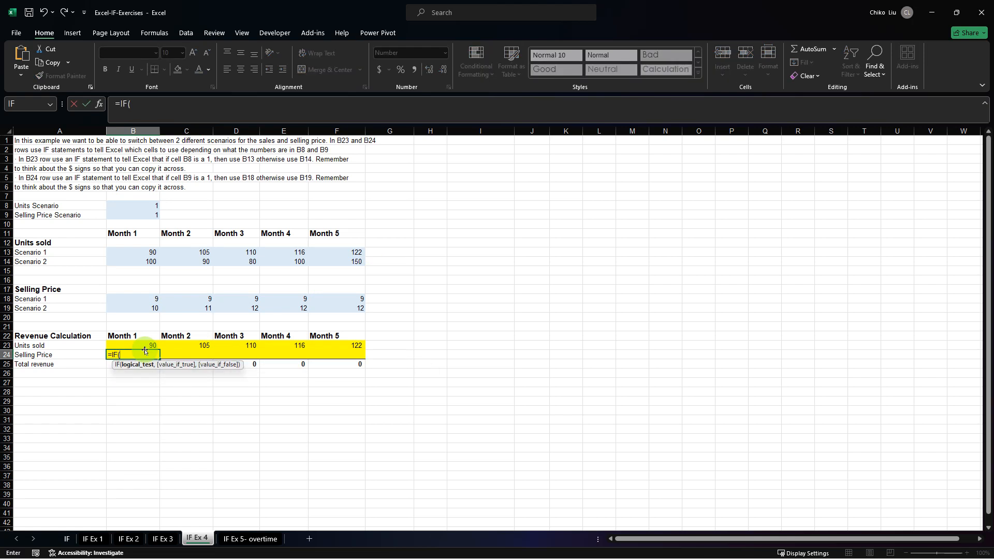
{"action": "left_click", "coordinate": [137, 218]}
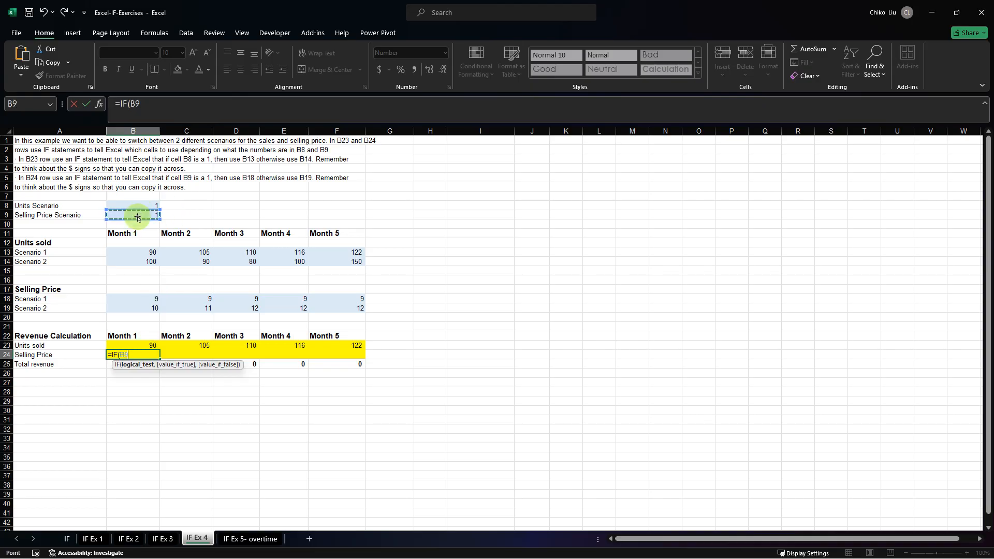
{"action": "key", "text": "F4"}
{"action": "type", "text": ">"}
{"action": "type", "text": "1,"}
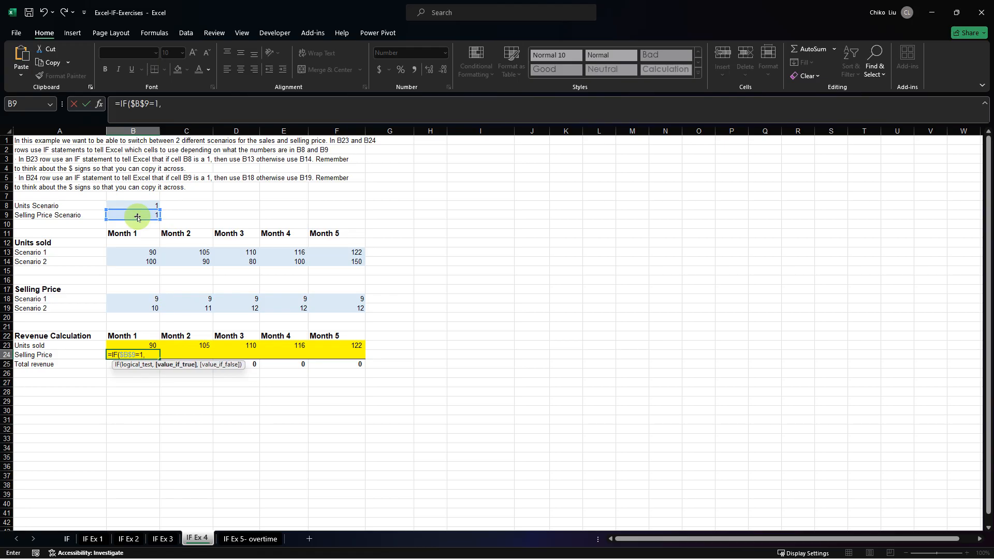
Complete the B24 formula with B$18 as the true result and B$19 as the false result, giving =IF($B$9=1,B$18,B$19).
{"action": "left_click", "coordinate": [149, 299]}
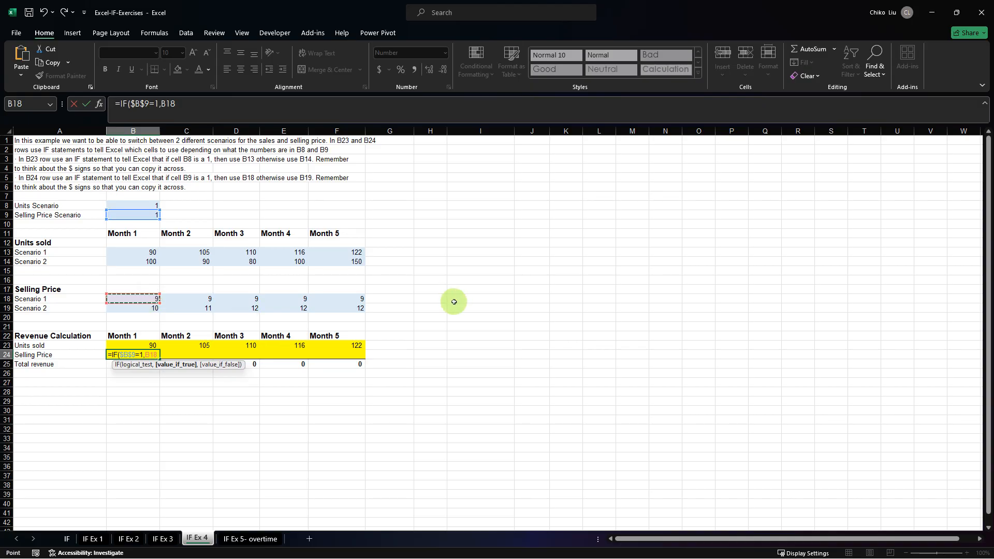
{"action": "key", "text": "F4"}
{"action": "key", "text": "F4"}
{"action": "type", "text": ","}
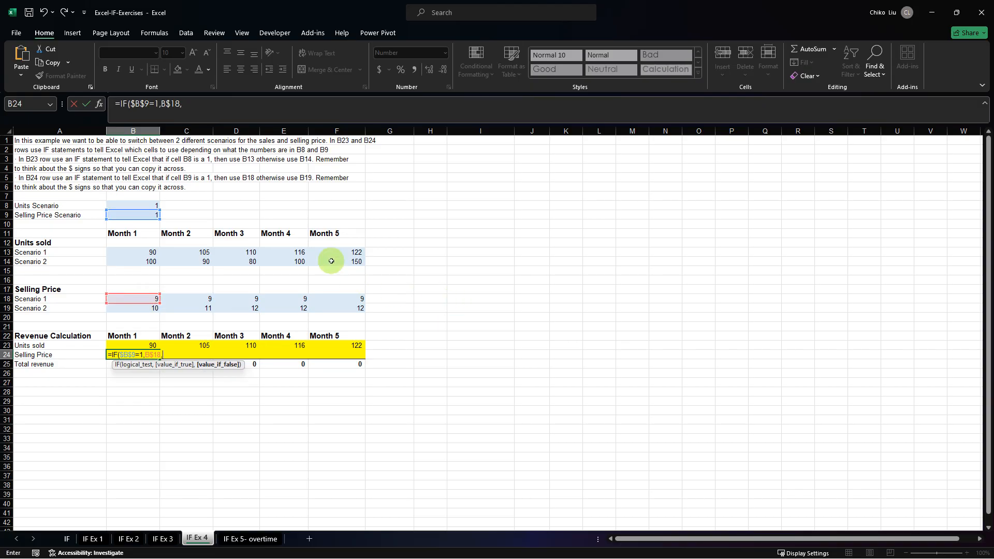
{"action": "left_click", "coordinate": [145, 311]}
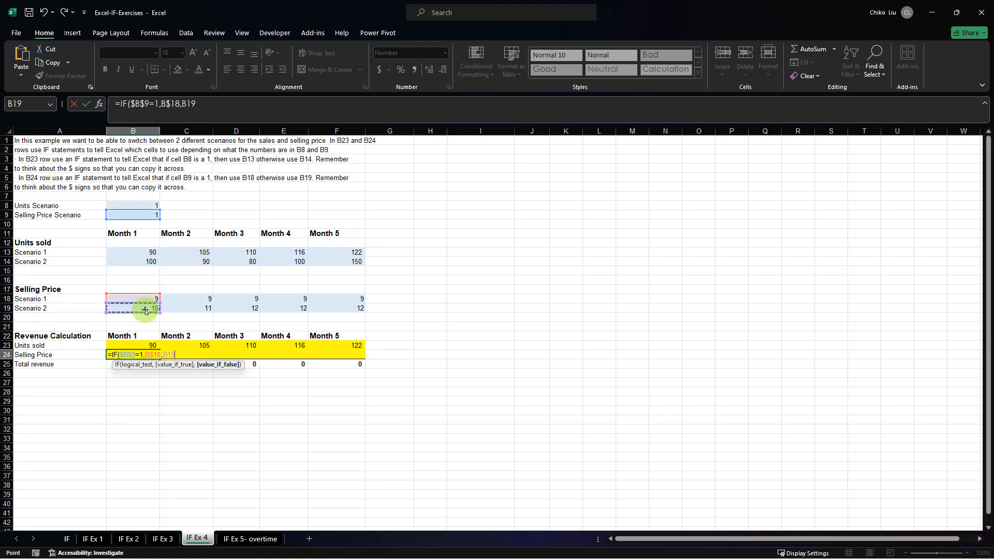
{"action": "key", "text": "F4"}
{"action": "key", "text": "F4"}
{"action": "key", "text": "Return"}
Fill the Selling Price formula from B24 across to F24.
{"action": "left_click", "coordinate": [151, 354]}
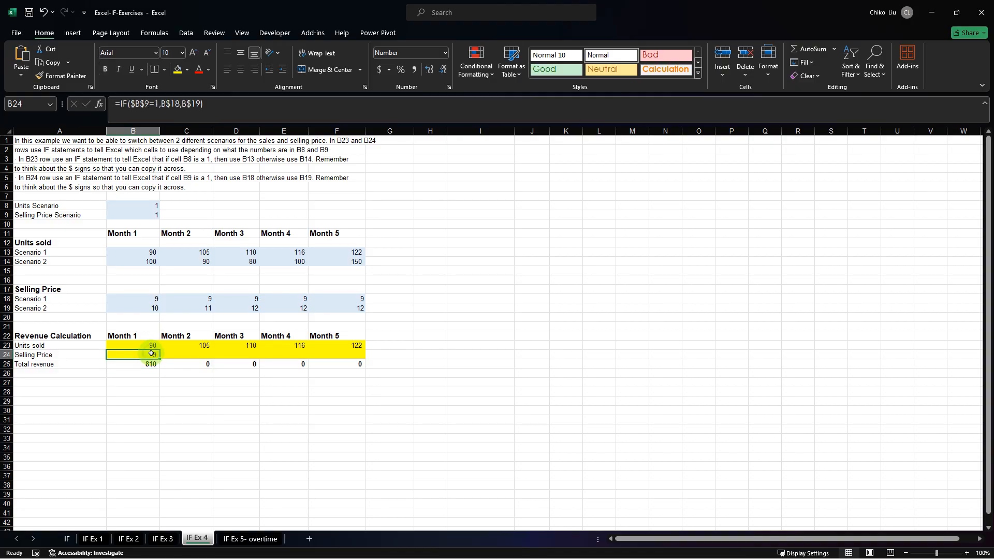
{"action": "left_click_drag", "start_coordinate": [159, 359], "coordinate": [374, 362]}
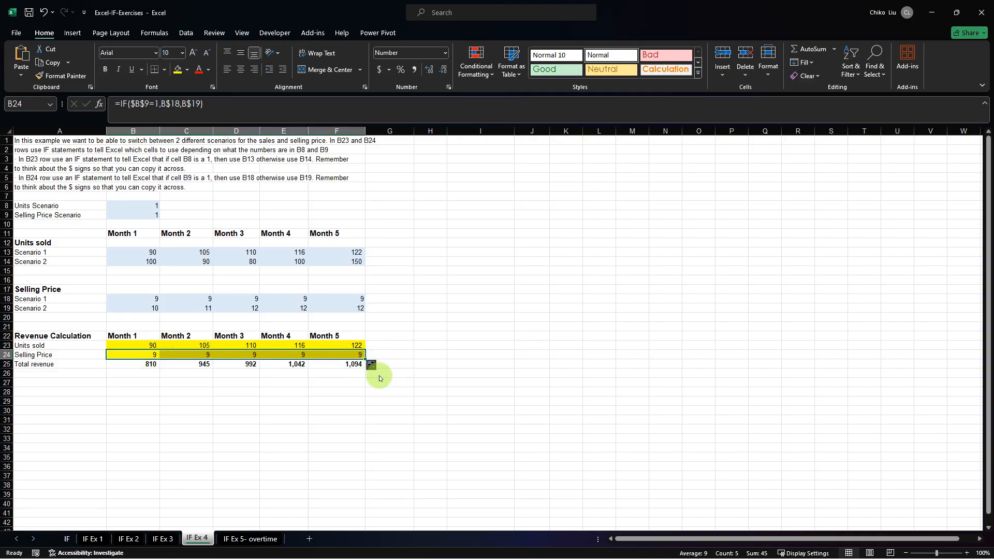
{"action": "left_click", "coordinate": [381, 382]}
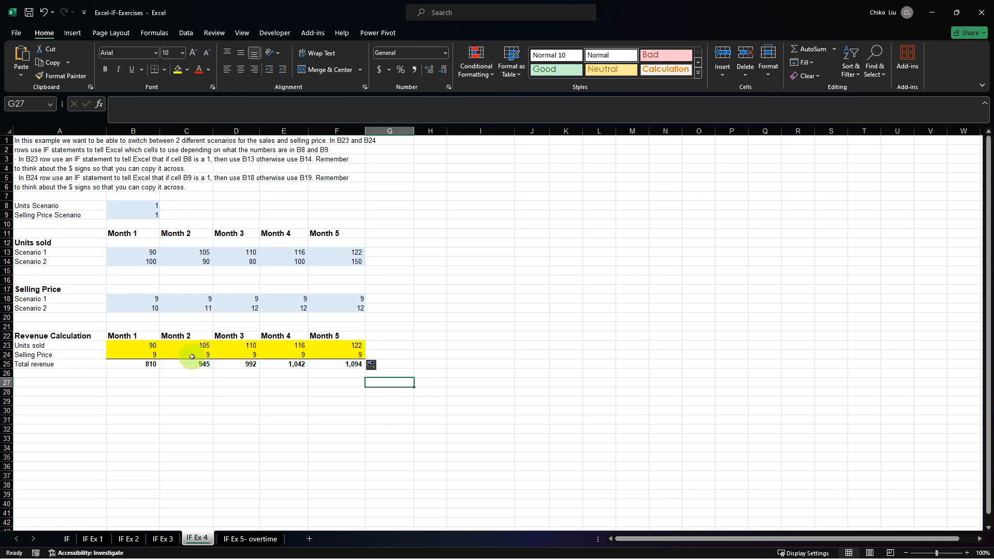
Switch to the IF Ex 5- overtime sheet and look over the employee hours listing from its first columns.
{"action": "left_click", "coordinate": [232, 538]}
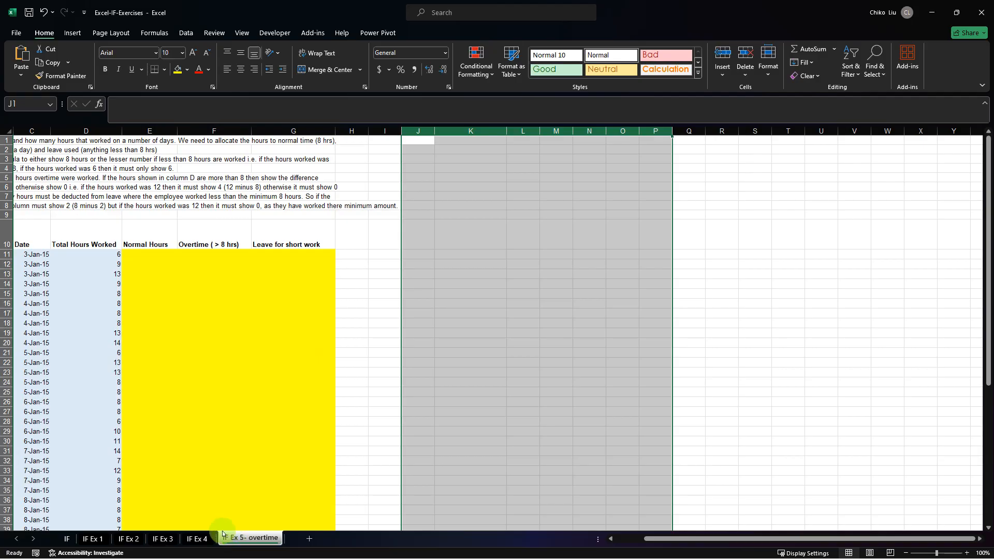
{"action": "left_click", "coordinate": [630, 540]}
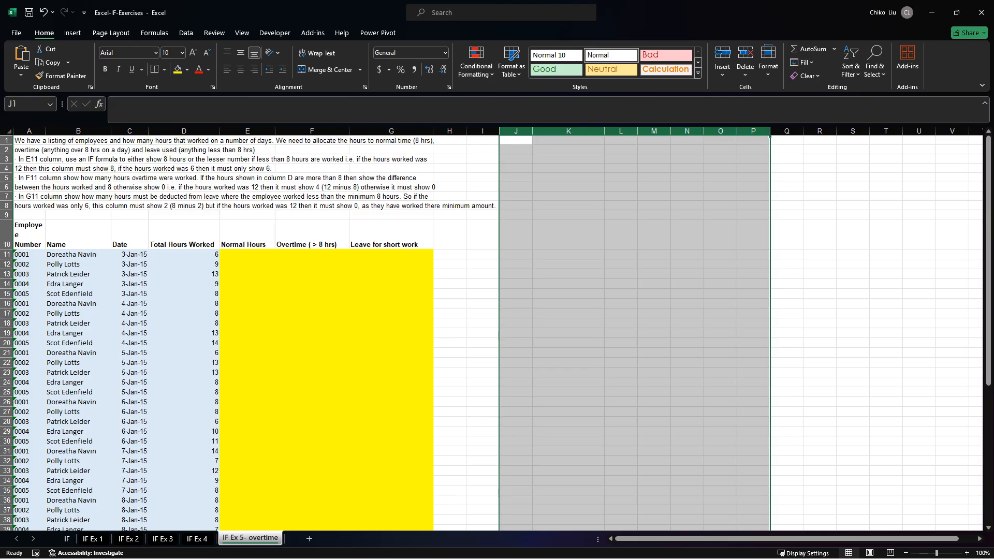
{"action": "left_click", "coordinate": [7, 254]}
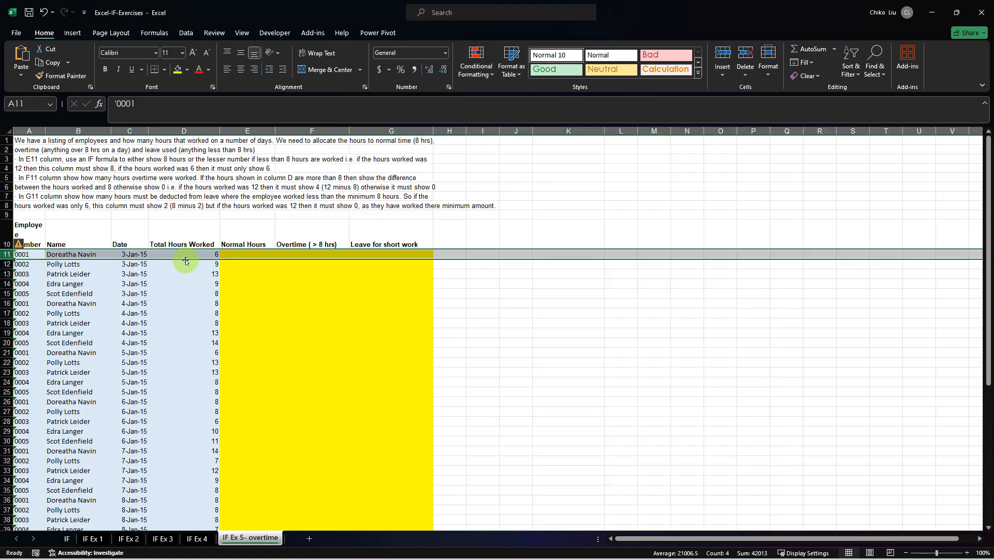
{"action": "left_click", "coordinate": [252, 131]}
Begin an IF formula in E11 for Normal Hours with the logical test D11>=8 and 8 as the true result.
{"action": "left_click", "coordinate": [255, 256]}
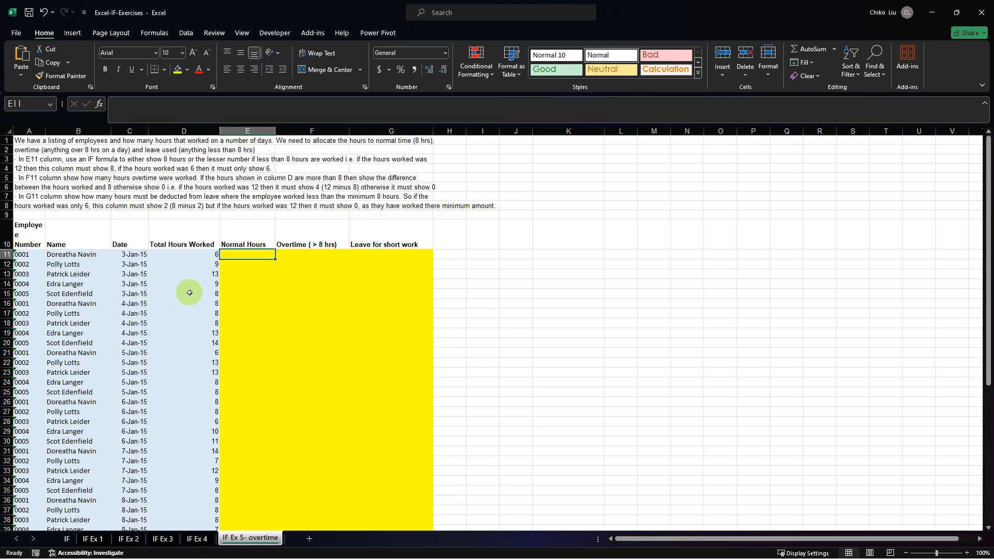
{"action": "type", "text": "=if"}
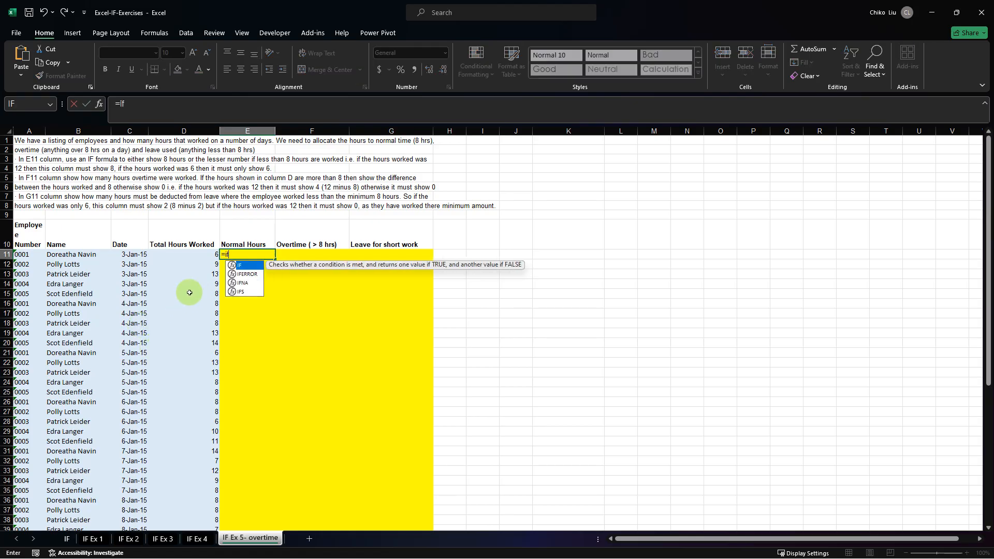
{"action": "key", "text": "Tab"}
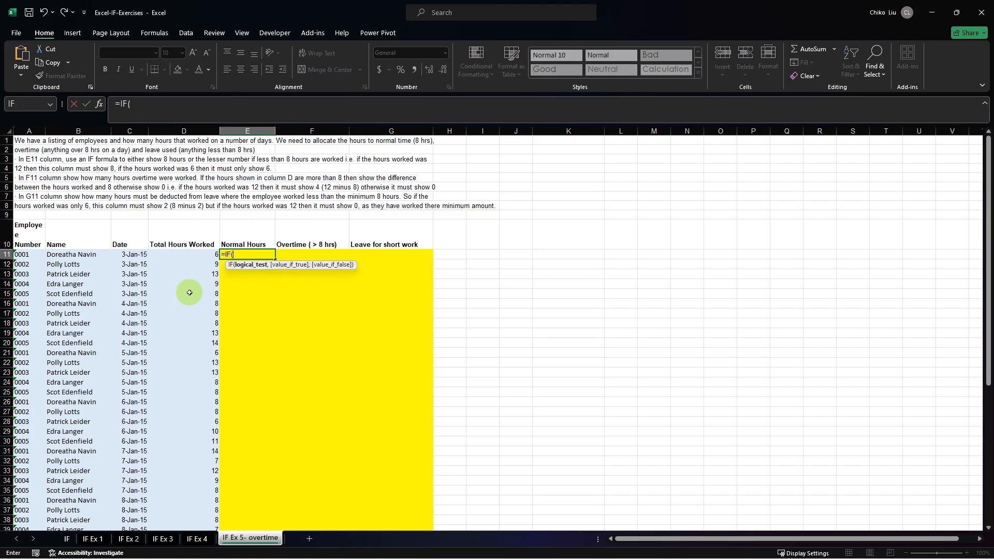
{"action": "left_click", "coordinate": [207, 253]}
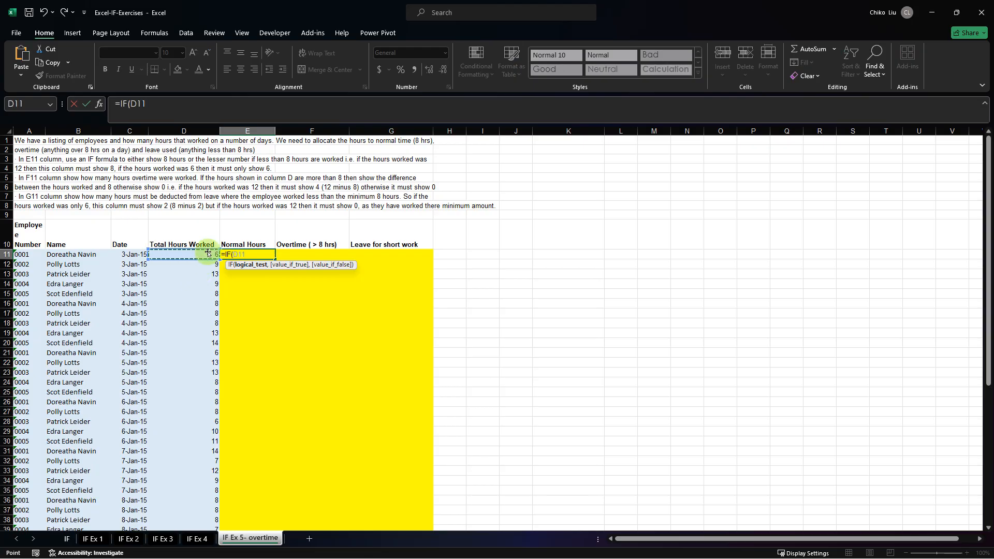
{"action": "type", "text": ">=8,"}
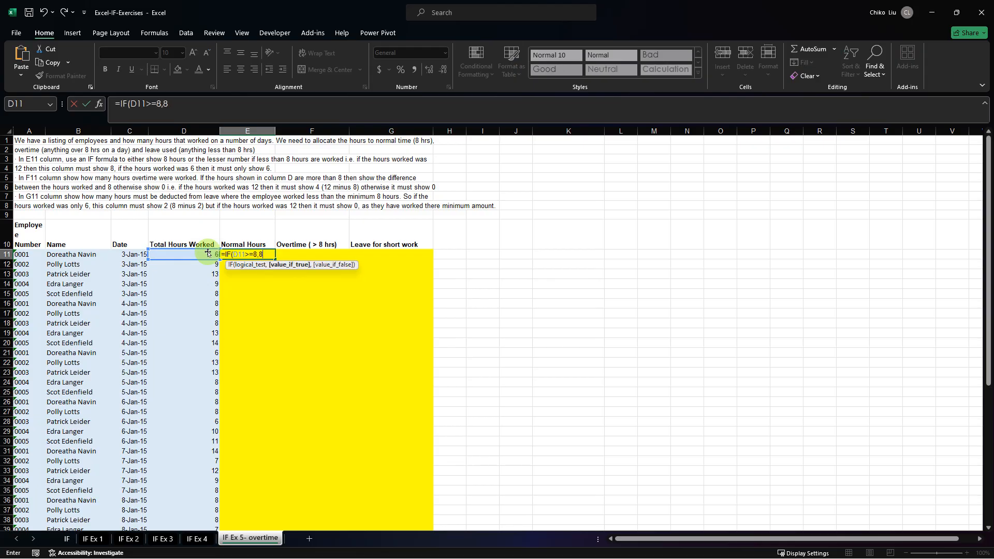
{"action": "type", "text": "8,"}
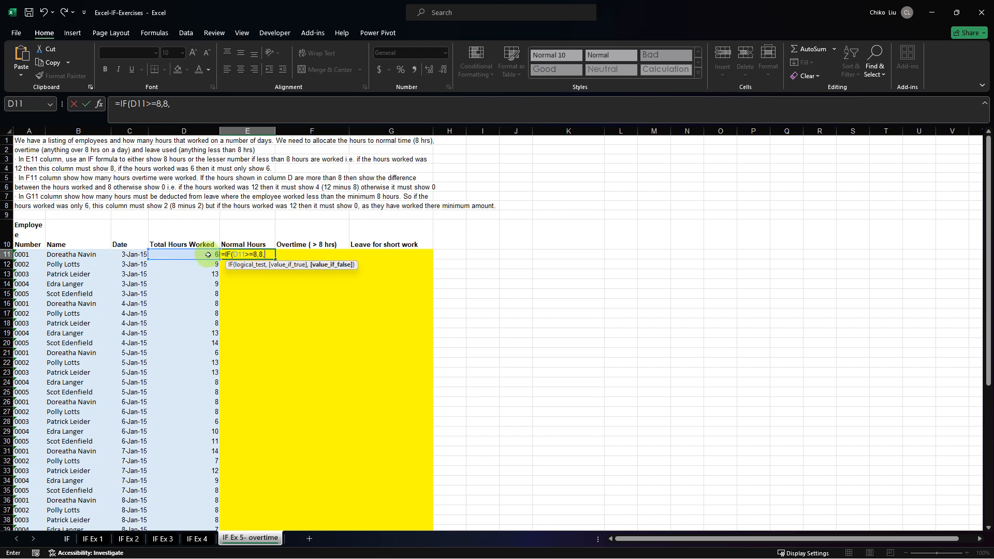
Complete the E11 formula with D11 as the false result and column D locked in both references, giving =IF($D11>=8,8,$D11).
{"action": "left_click", "coordinate": [208, 254]}
{"action": "key", "text": "F4"}
{"action": "key", "text": "F4"}
{"action": "key", "text": "F4"}
{"action": "left_click", "coordinate": [234, 254]}
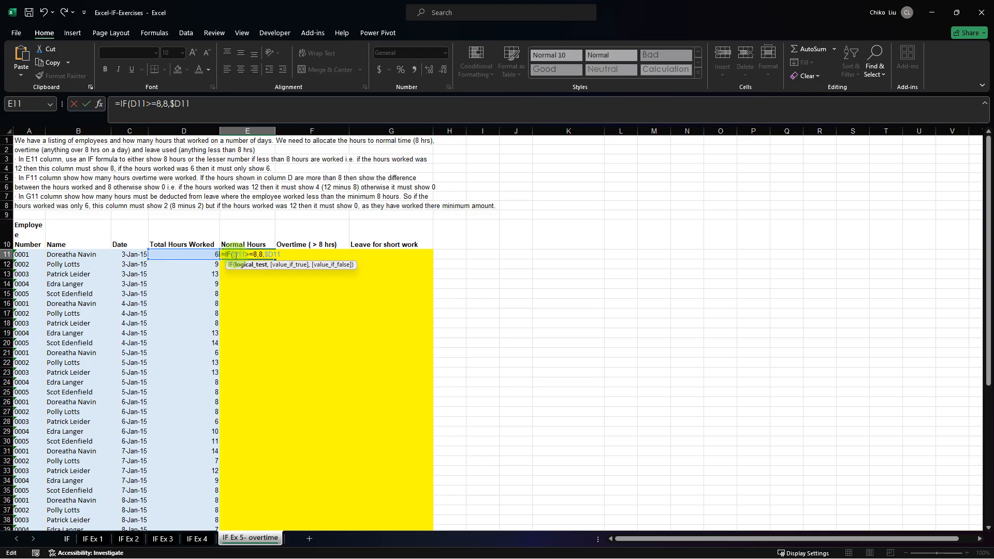
{"action": "key", "text": "F4"}
{"action": "key", "text": "F4"}
{"action": "key", "text": "Return"}
Fill the Normal Hours formula from E11 down to E60.
{"action": "left_click", "coordinate": [237, 254]}
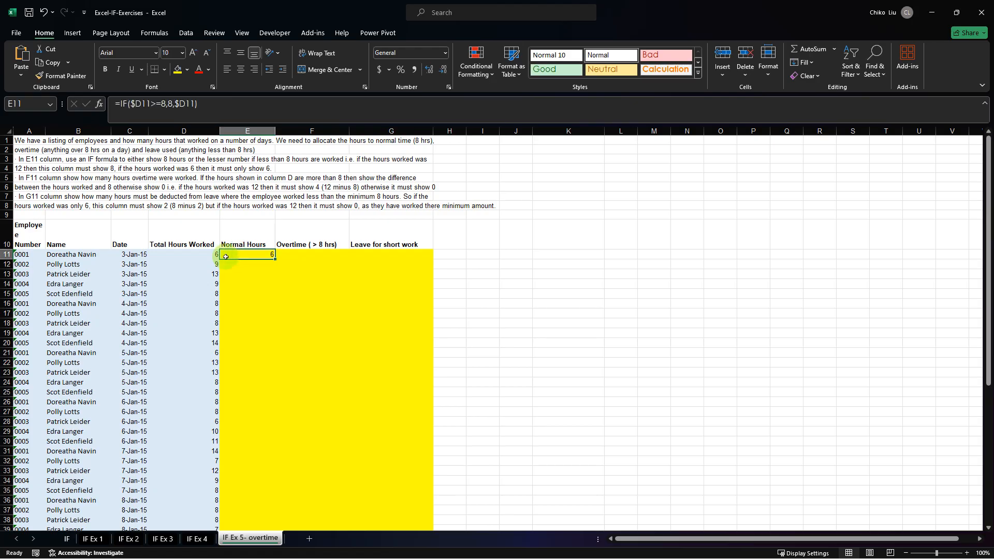
{"action": "mouse_move", "coordinate": [275, 259]}
{"action": "left_mouse_down"}
{"action": "mouse_move", "coordinate": [246, 529]}
{"action": "mouse_move", "coordinate": [246, 512]}
{"action": "left_mouse_up"}
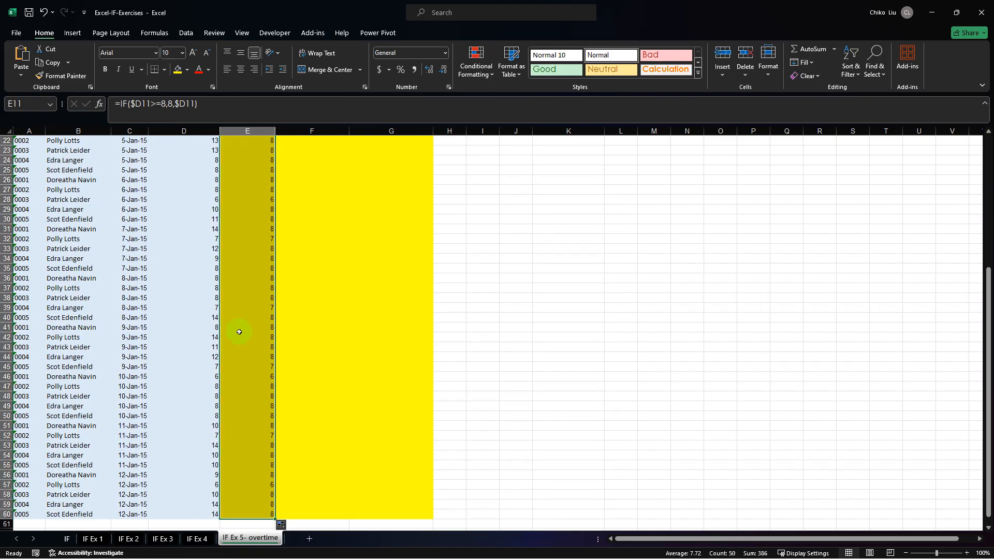
{"action": "scroll", "coordinate": [231, 327], "scroll_direction": "up", "scroll_amount": 7}
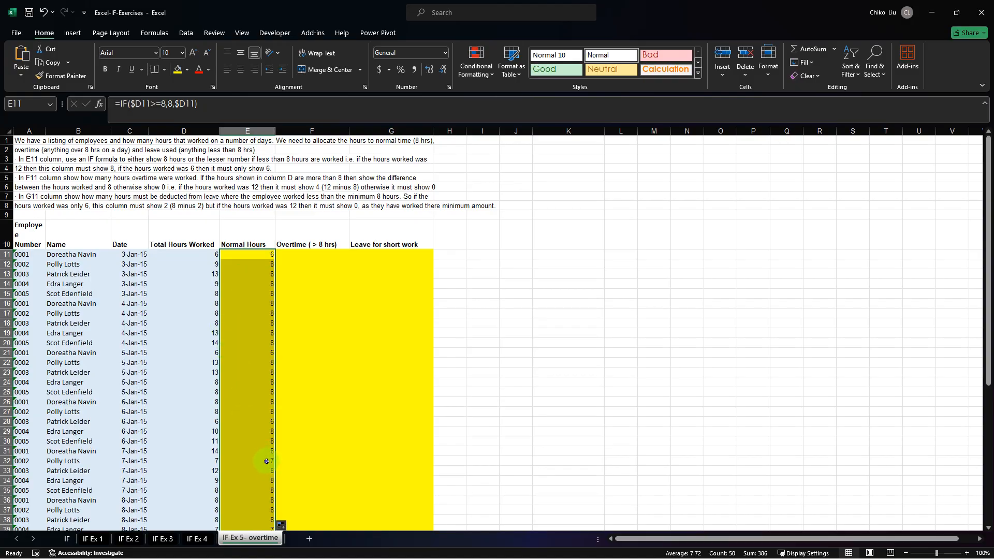
{"action": "left_click", "coordinate": [267, 461]}
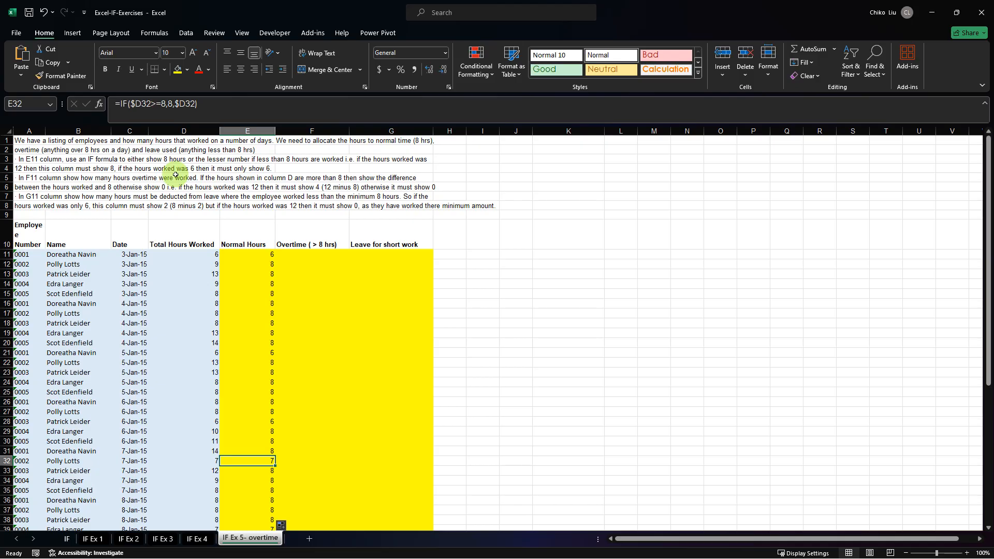
Begin an IF formula in F11 for Overtime with the logical test $D11>=8.
{"action": "left_click", "coordinate": [296, 256]}
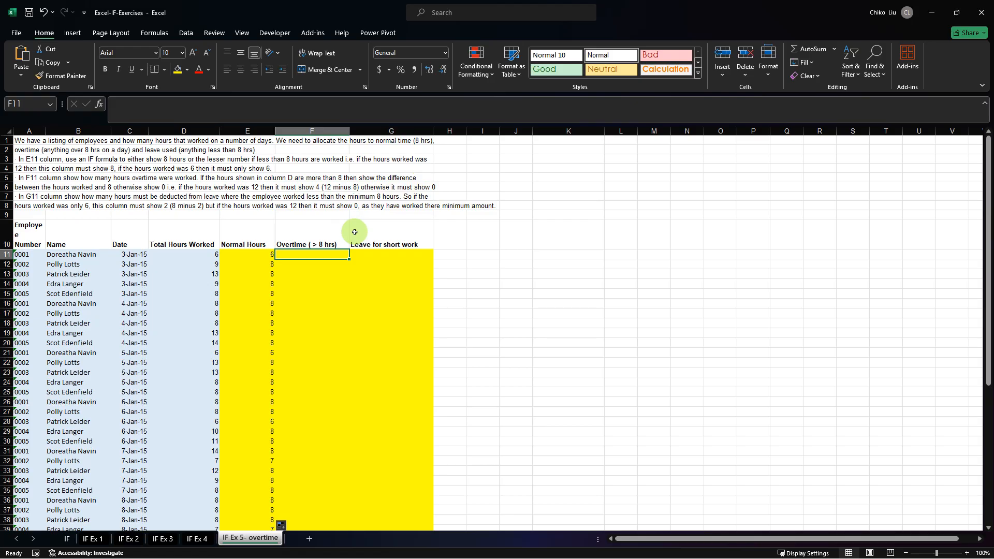
{"action": "type", "text": "="}
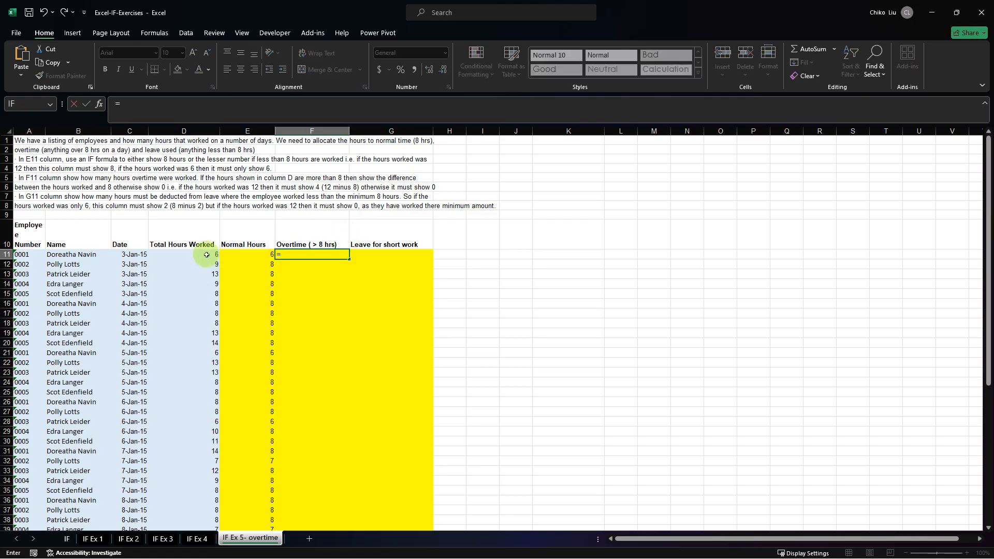
{"action": "type", "text": "if"}
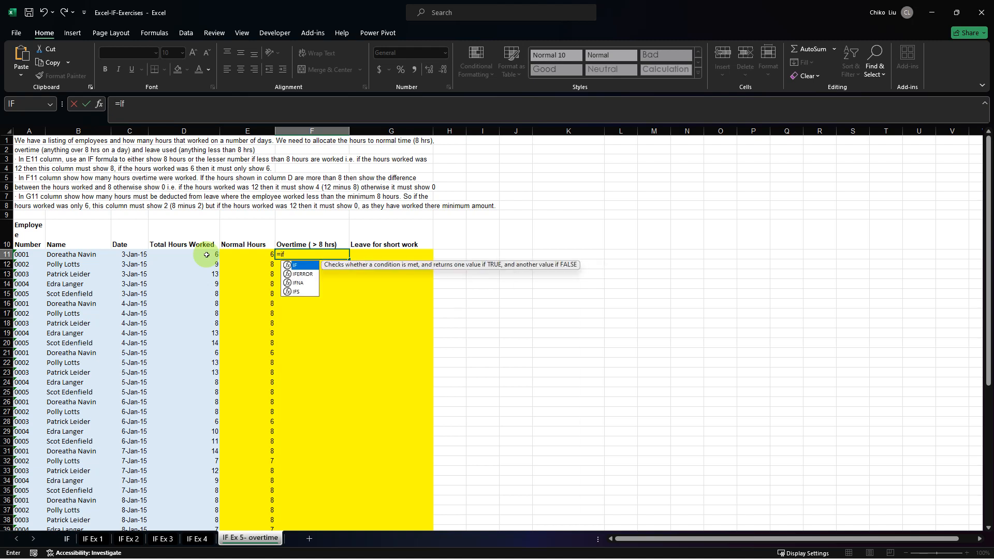
{"action": "key", "text": "Tab"}
{"action": "left_click", "coordinate": [206, 254]}
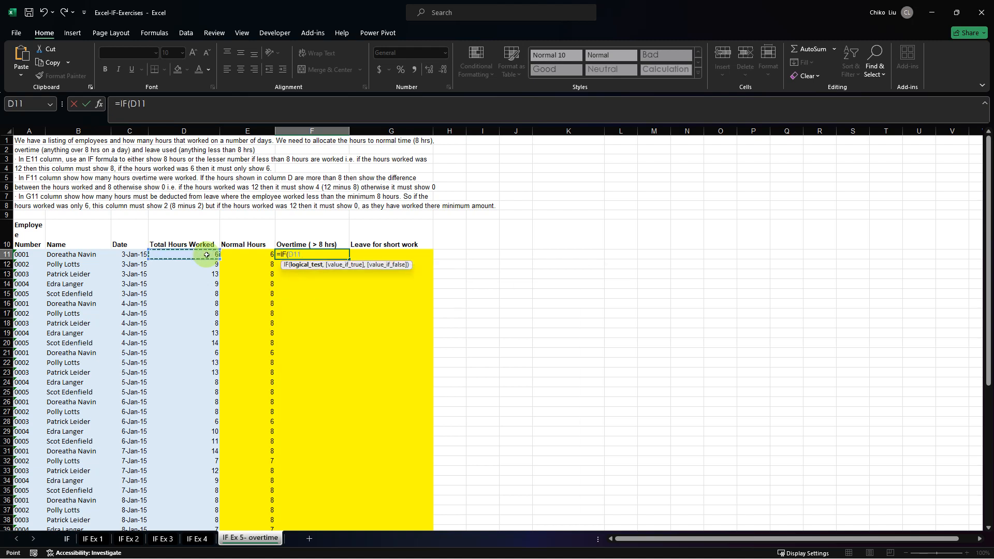
{"action": "key", "text": "F5"}
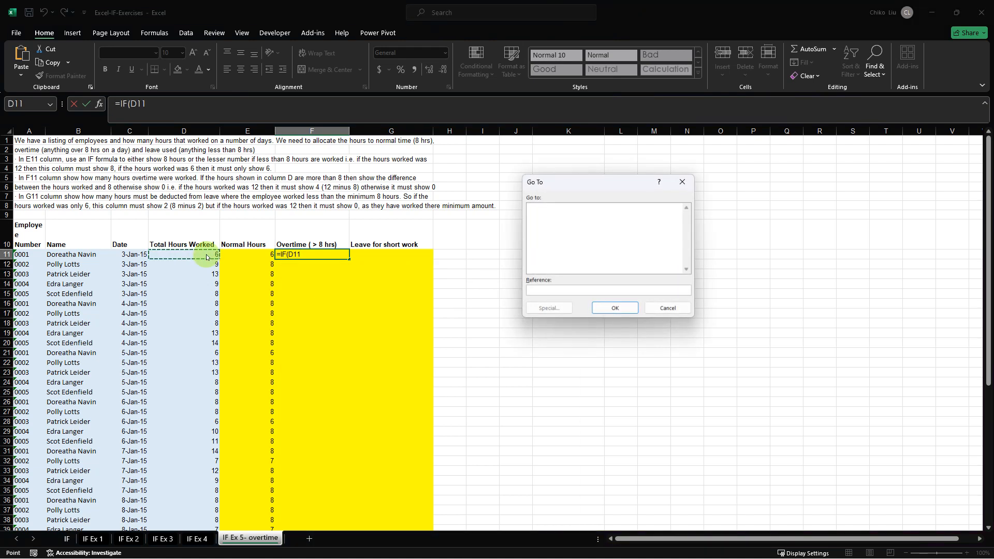
{"action": "key", "text": "Escape"}
{"action": "key", "text": "F4"}
{"action": "key", "text": "F4"}
{"action": "key", "text": "F4"}
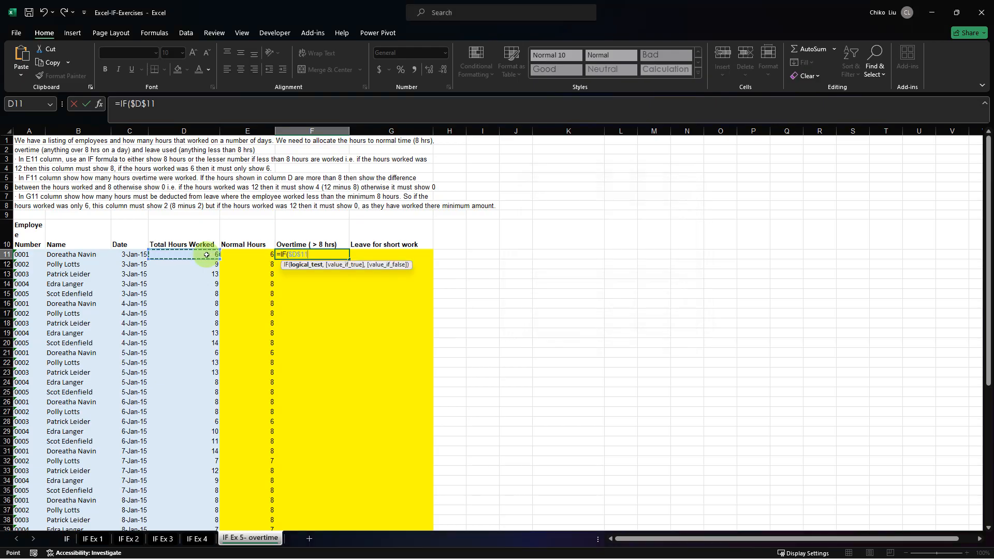
{"action": "type", "text": ">=8,"}
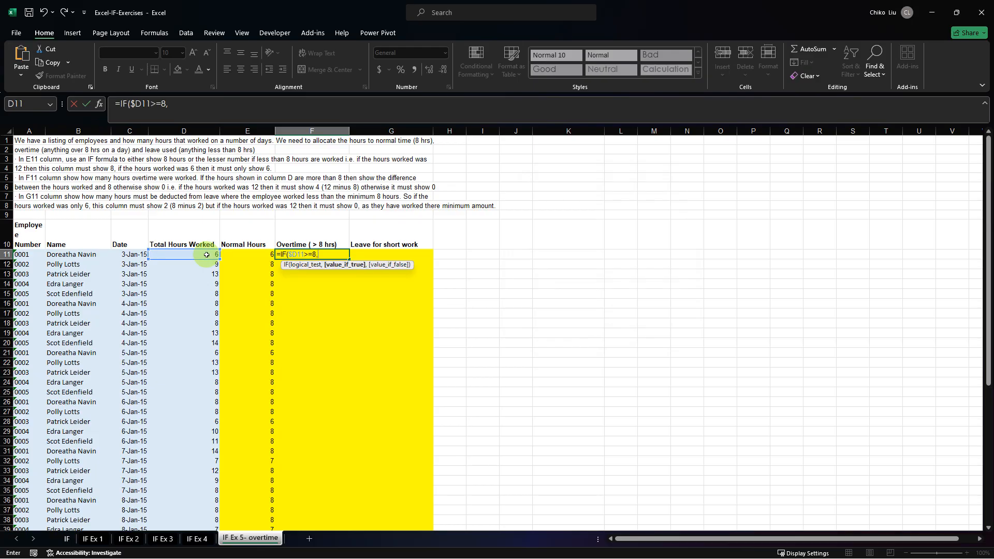
Complete the F11 formula with $D11-8 as the true result and 0 as the false result, giving =IF($D11>=8,$D11-8,0).
{"action": "left_click", "coordinate": [206, 255]}
{"action": "key", "text": "F4"}
{"action": "key", "text": "F4"}
{"action": "key", "text": "F4"}
{"action": "type", "text": "-8,"}
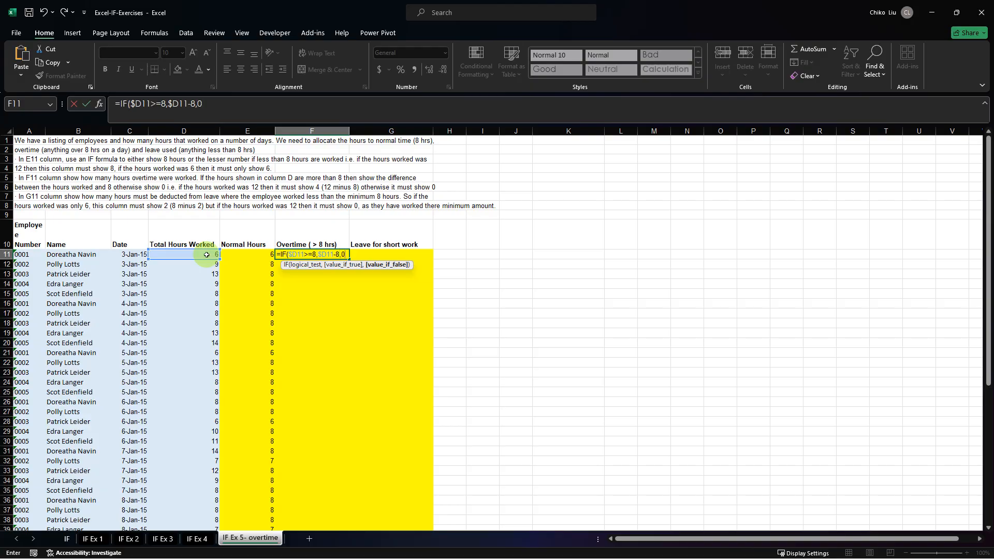
{"action": "type", "text": "0)"}
{"action": "key", "text": "Return"}
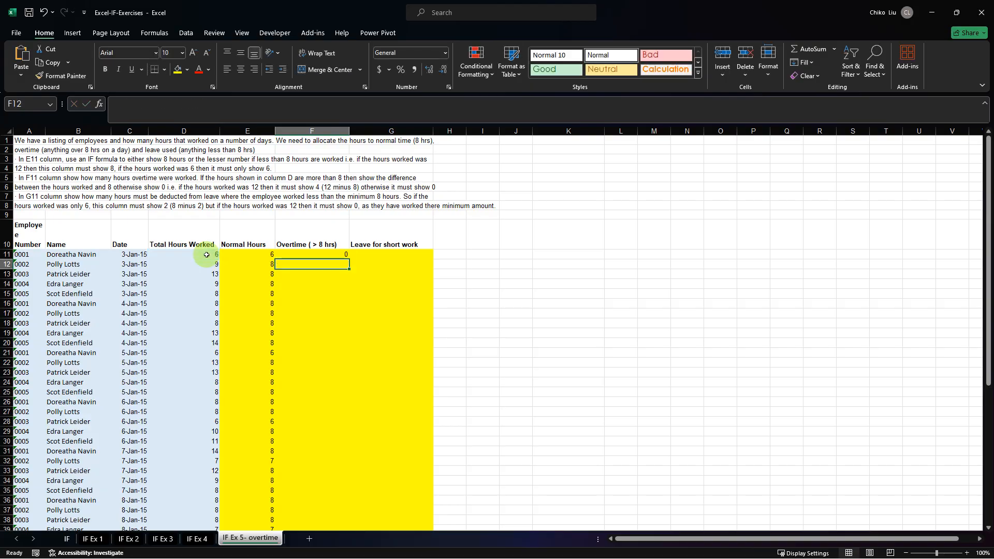
Fill the Overtime formula from F11 down to F60.
{"action": "left_click", "coordinate": [289, 256]}
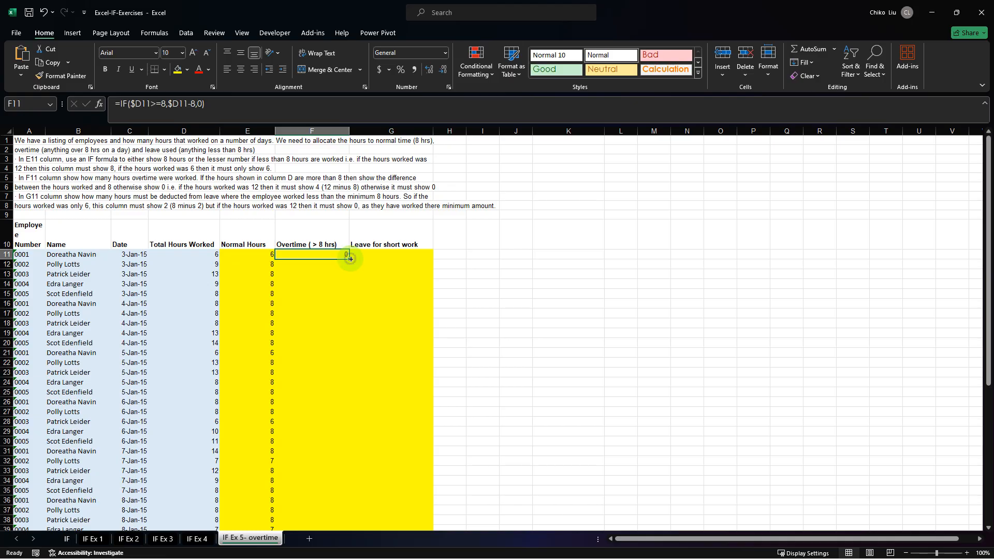
{"action": "left_click_drag", "start_coordinate": [349, 258], "coordinate": [340, 516]}
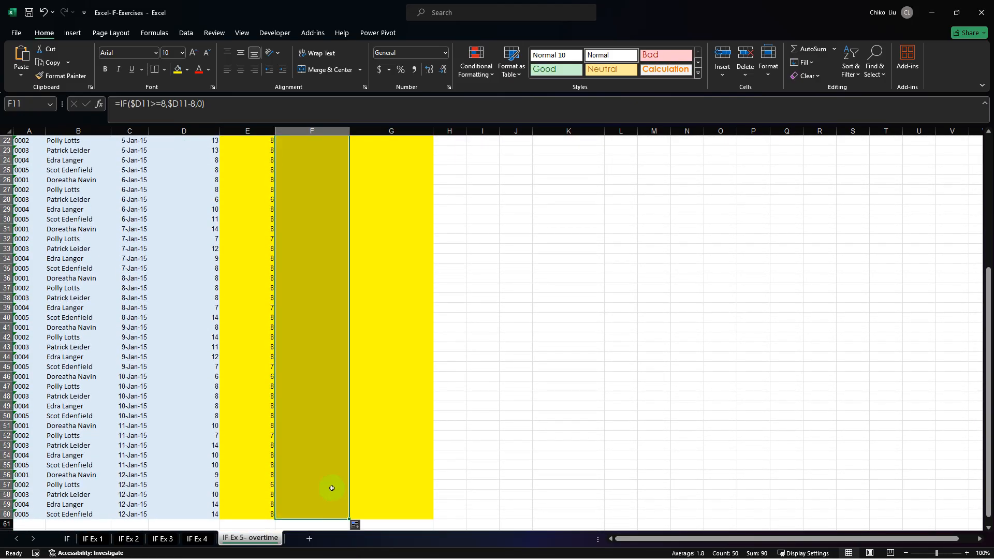
{"action": "scroll", "coordinate": [311, 462], "scroll_direction": "up", "scroll_amount": 7}
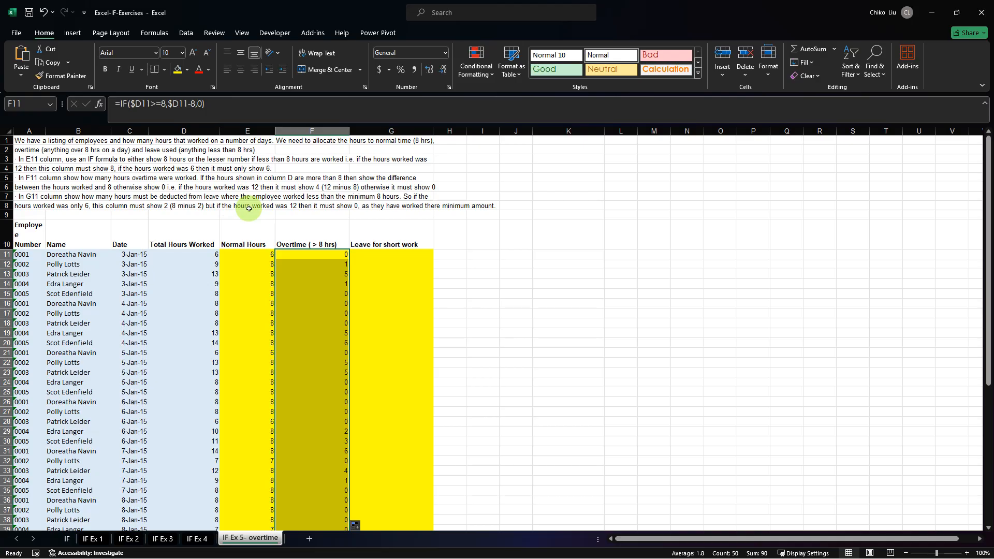
Check the leave instructions in row 8 and start an IF formula in G11 under Leave for short work.
{"action": "left_click", "coordinate": [184, 207]}
{"action": "left_click", "coordinate": [231, 207]}
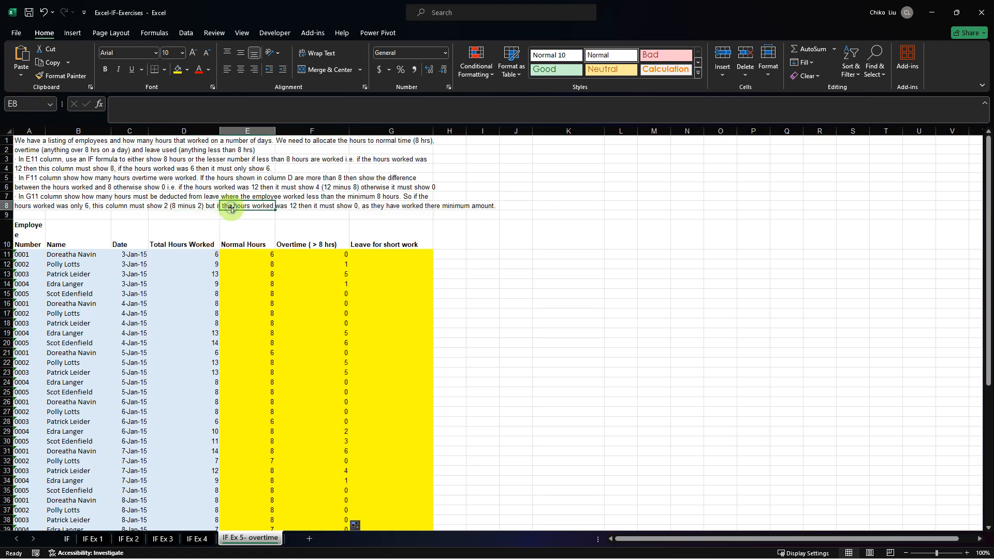
{"action": "left_click", "coordinate": [179, 207]}
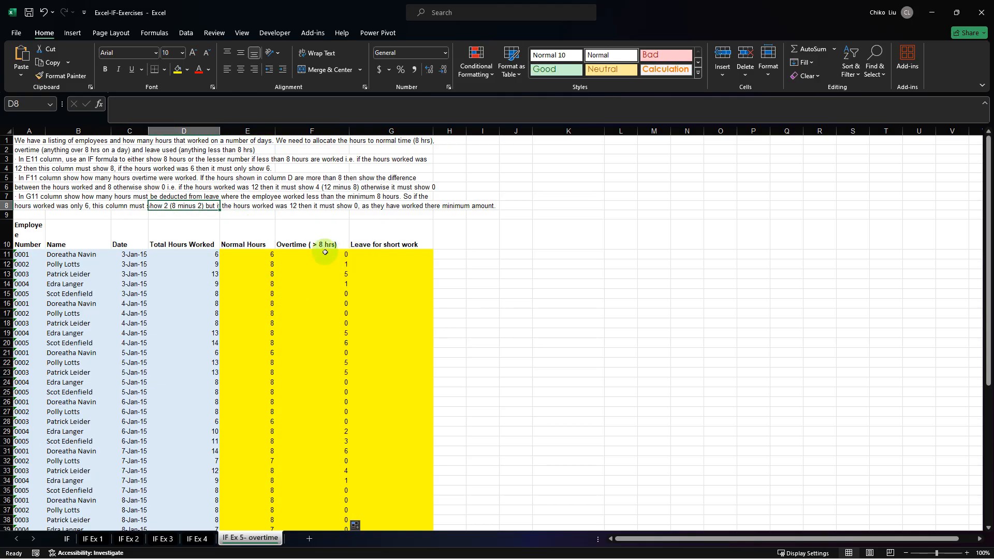
{"action": "left_click", "coordinate": [380, 257]}
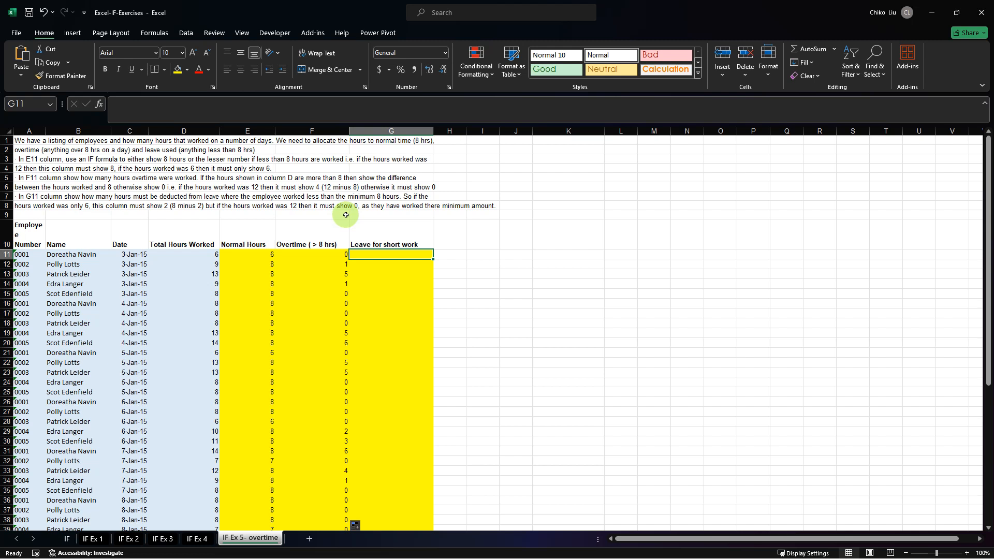
{"action": "type", "text": "=IF("}
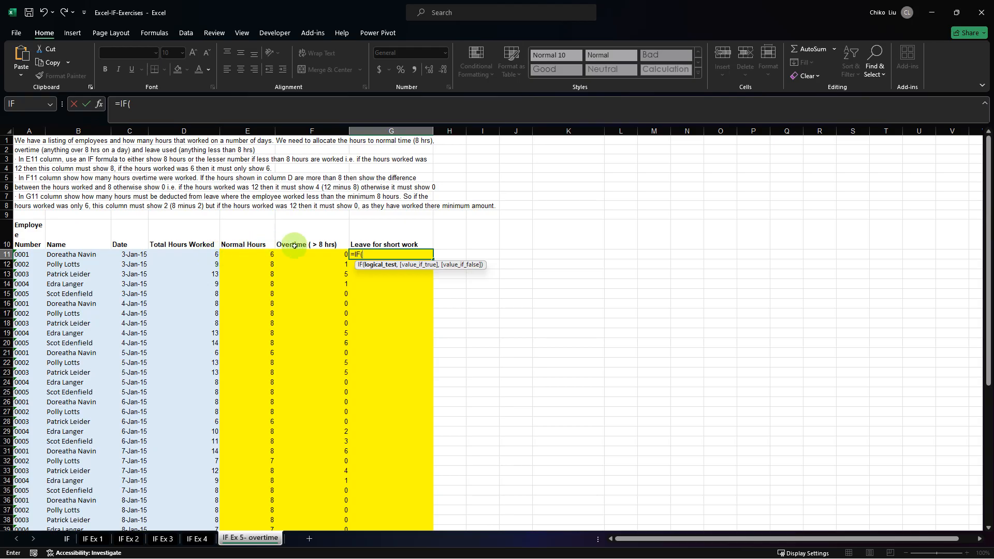
{"action": "left_click", "coordinate": [315, 256]}
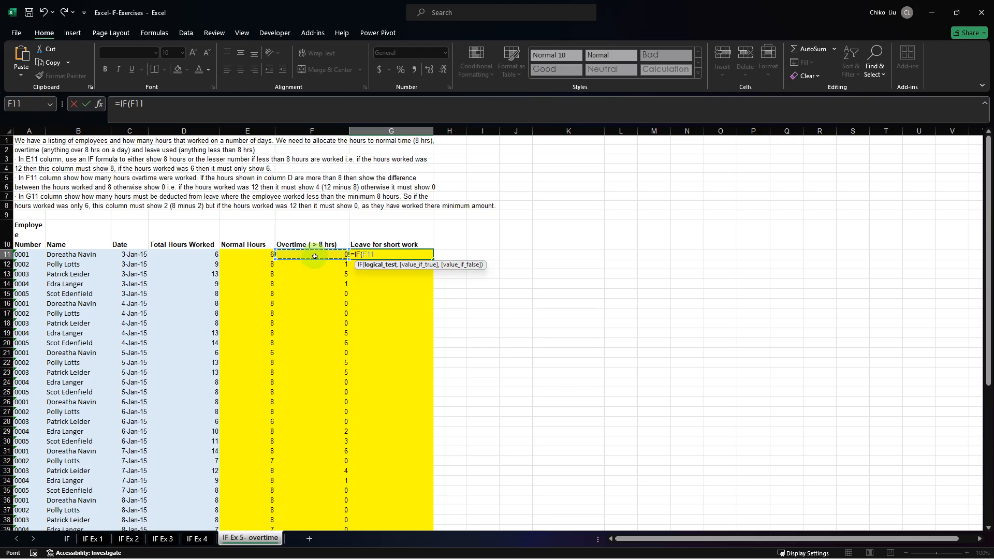
{"action": "key", "text": "BackSpace"}
{"action": "key", "text": "BackSpace"}
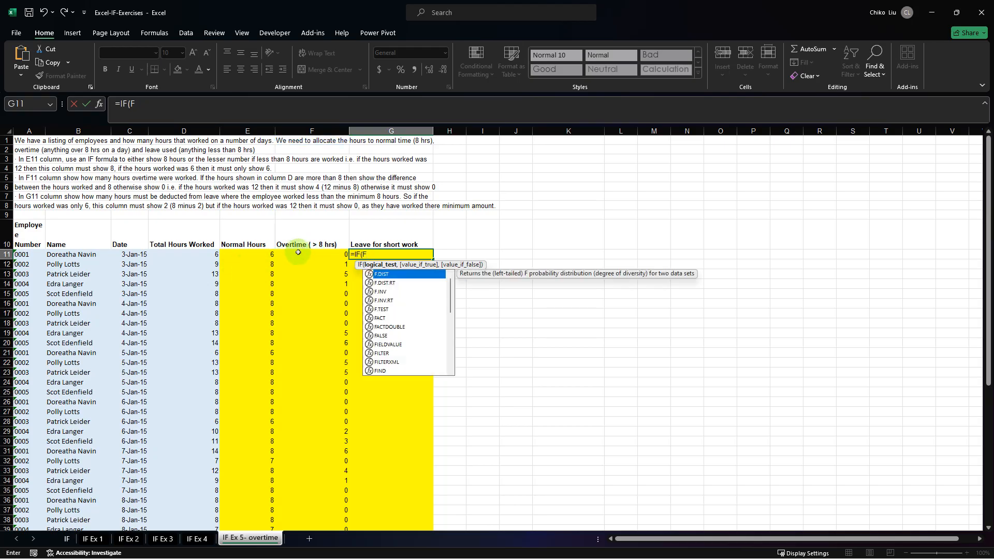
{"action": "key", "text": "BackSpace"}
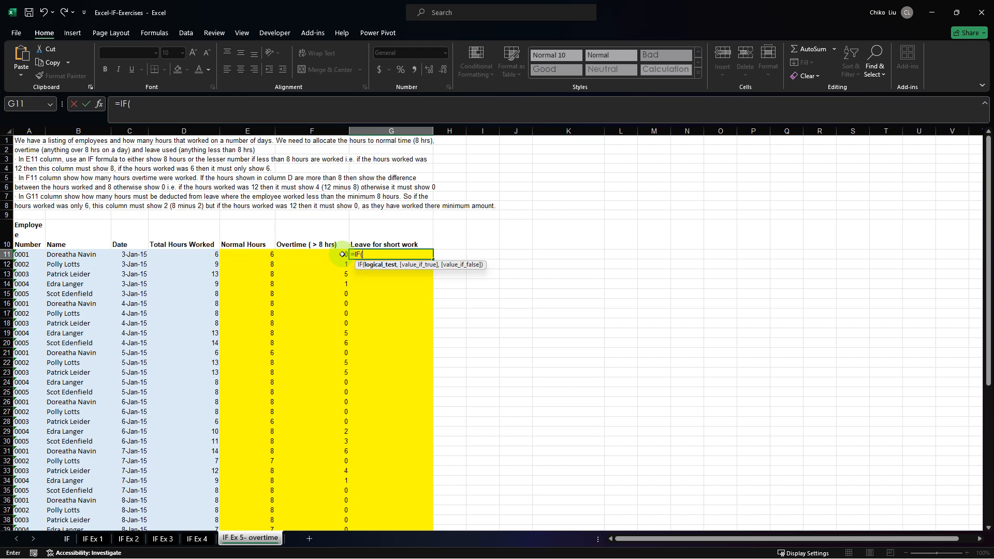
Give the IF formula in G11 the logical test $D11<8, with the column reference to D locked.
{"action": "left_click", "coordinate": [213, 254]}
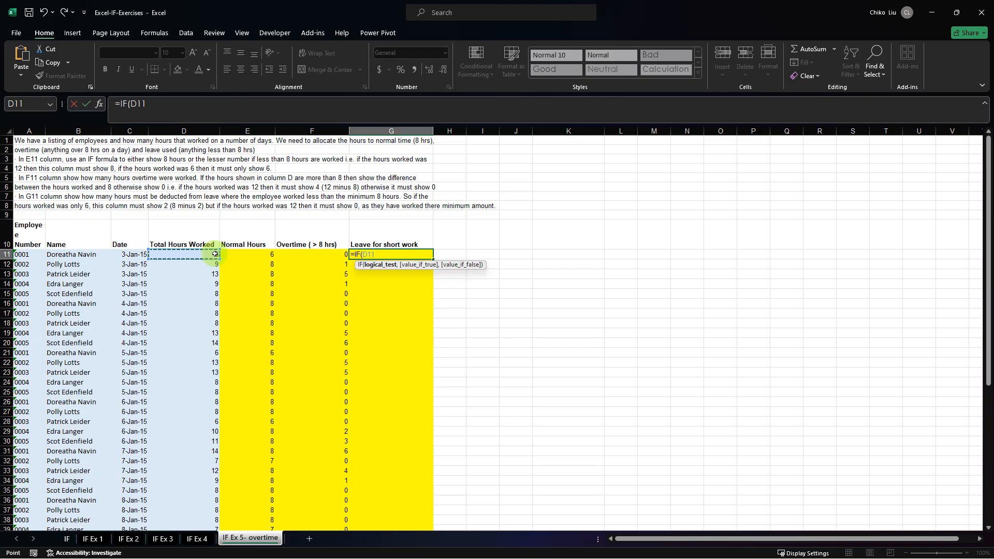
{"action": "type", "text": "<8"}
{"action": "left_click", "coordinate": [369, 257]}
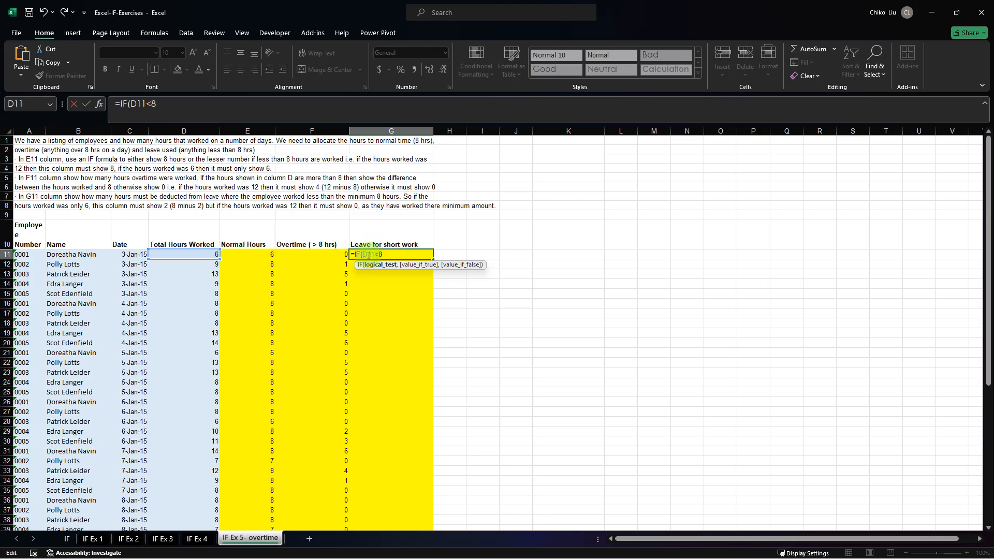
{"action": "key", "text": "Return"}
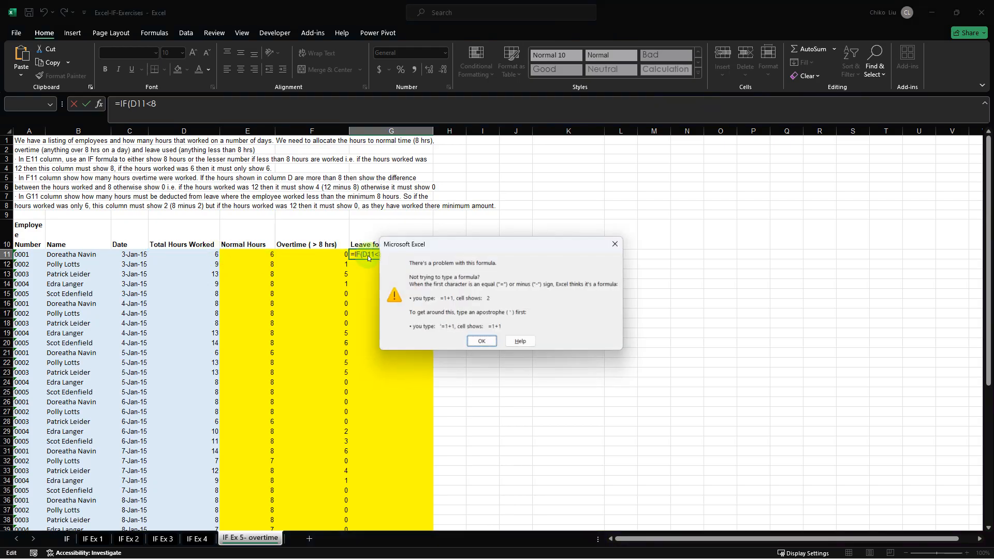
{"action": "key", "text": "Return"}
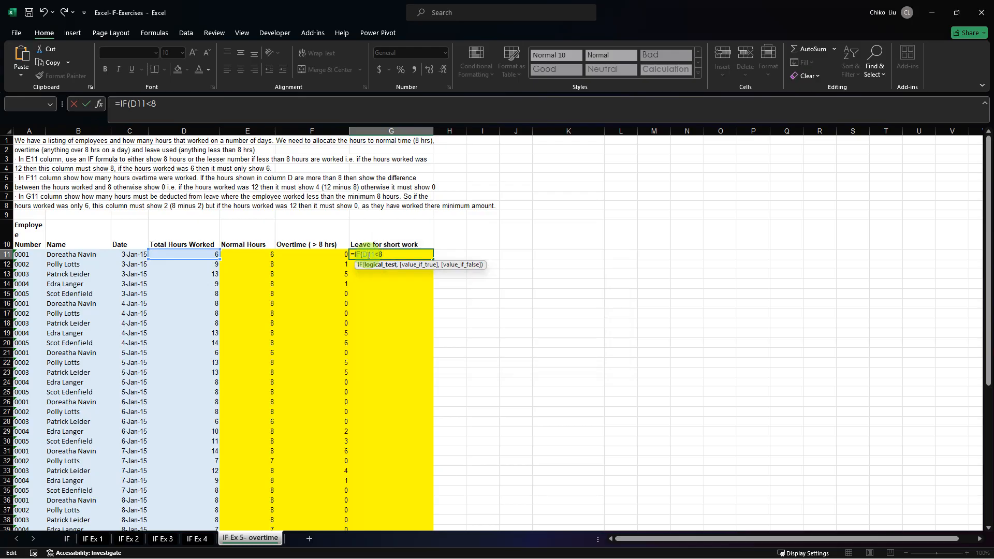
{"action": "key", "text": "F4"}
{"action": "key", "text": "F4"}
{"action": "key", "text": "F4"}
{"action": "double_click", "coordinate": [368, 255]}
{"action": "left_click", "coordinate": [389, 255]}
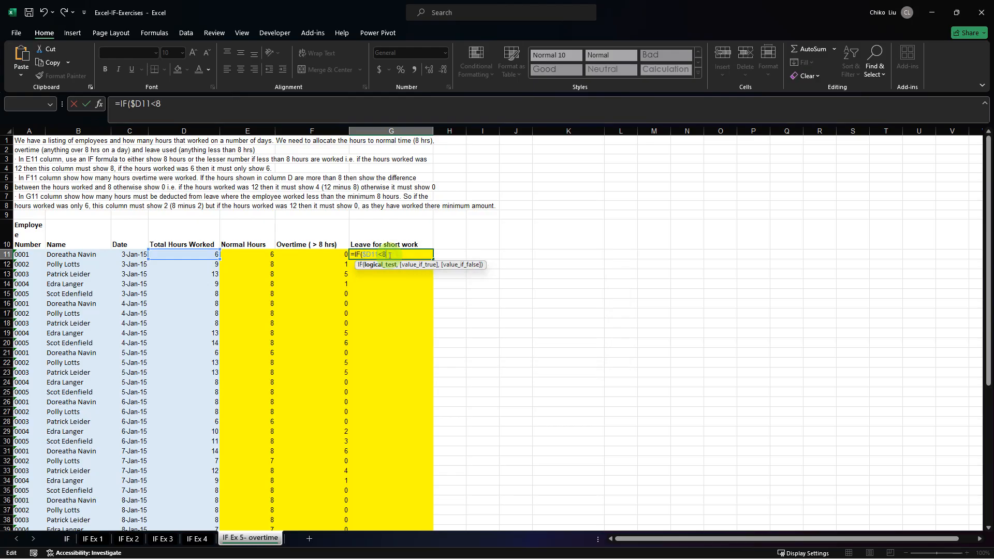
Complete the G11 formula as =IF($D11<8,8-$D11,0) and fill it down the Leave for short work column to row 60.
{"action": "type", "text": ",8"}
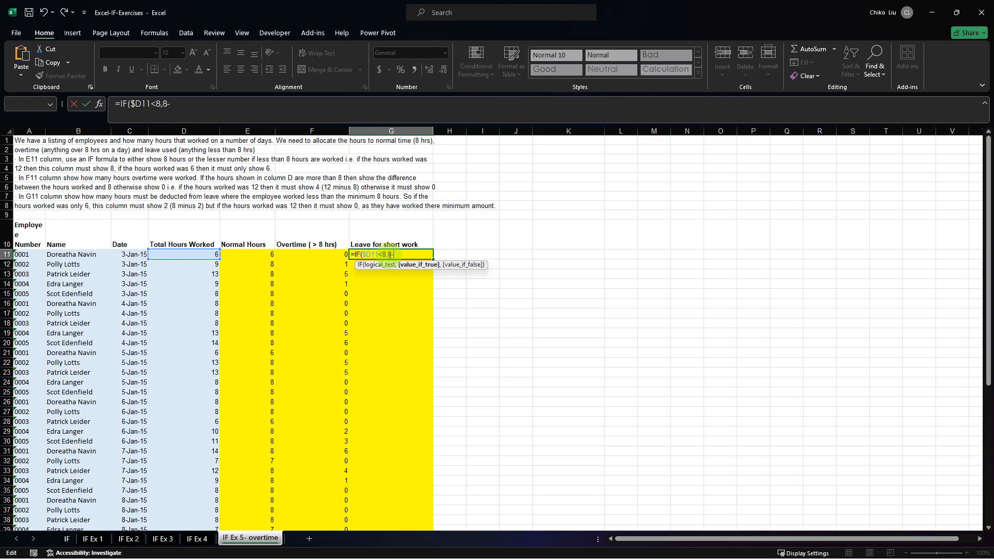
{"action": "type", "text": "-"}
{"action": "left_click", "coordinate": [215, 254]}
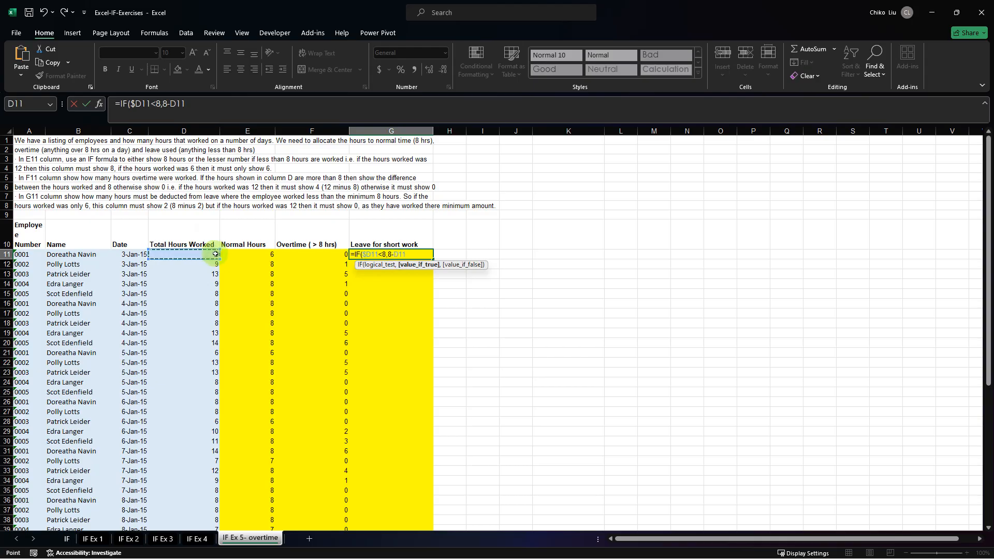
{"action": "key", "text": "F4"}
{"action": "key", "text": "F4"}
{"action": "key", "text": "F4"}
{"action": "type", "text": ",0"}
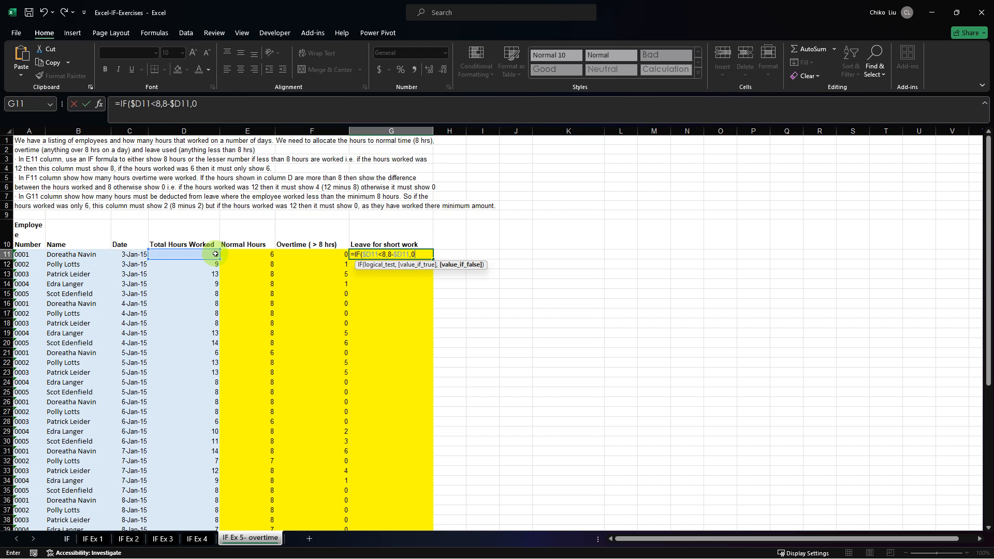
{"action": "key", "text": "ctrl+Return"}
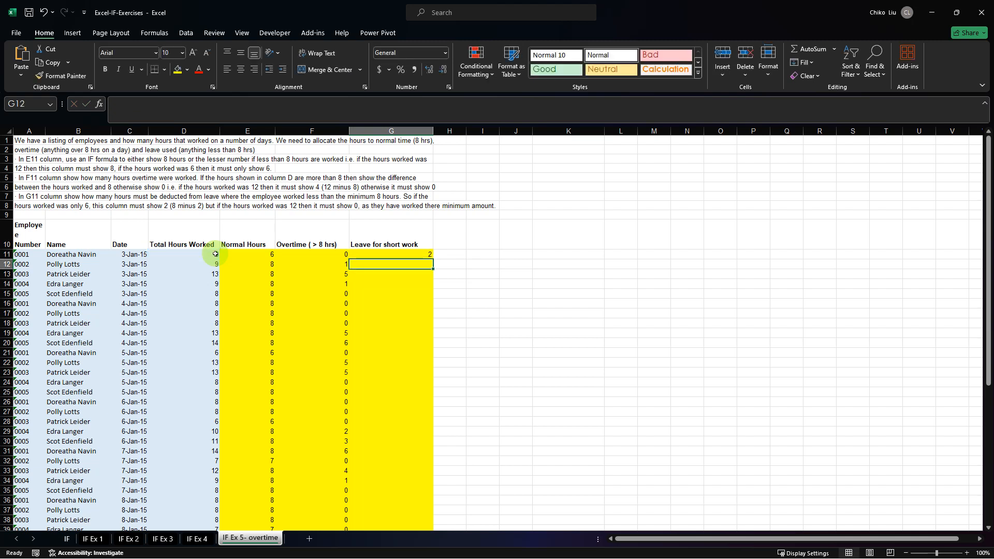
{"action": "double_click", "coordinate": [433, 259]}
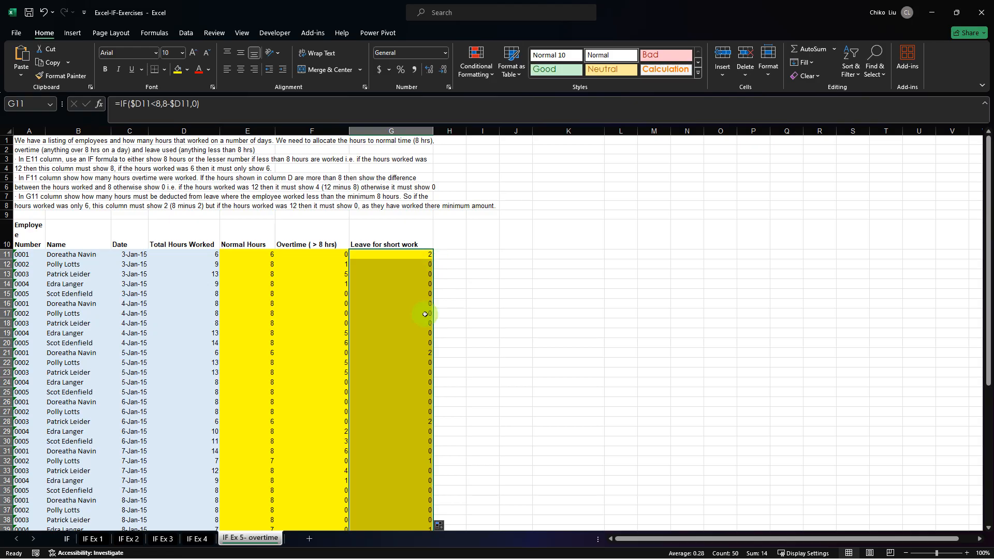
Begin an alternative leave formula in H11 using IF with the logical test $F11=0, based on the Overtime column.
{"action": "left_click", "coordinate": [453, 254]}
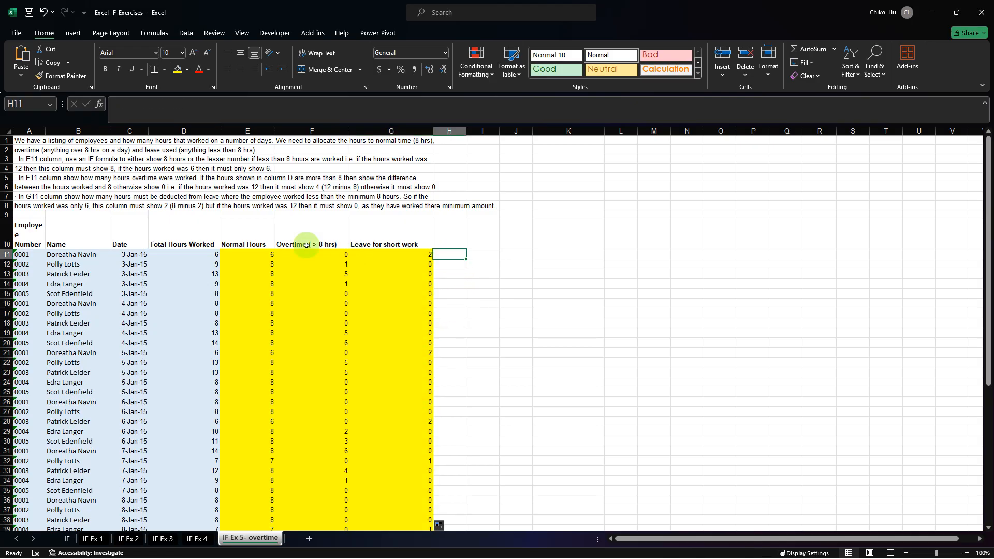
{"action": "type", "text": "=IF("}
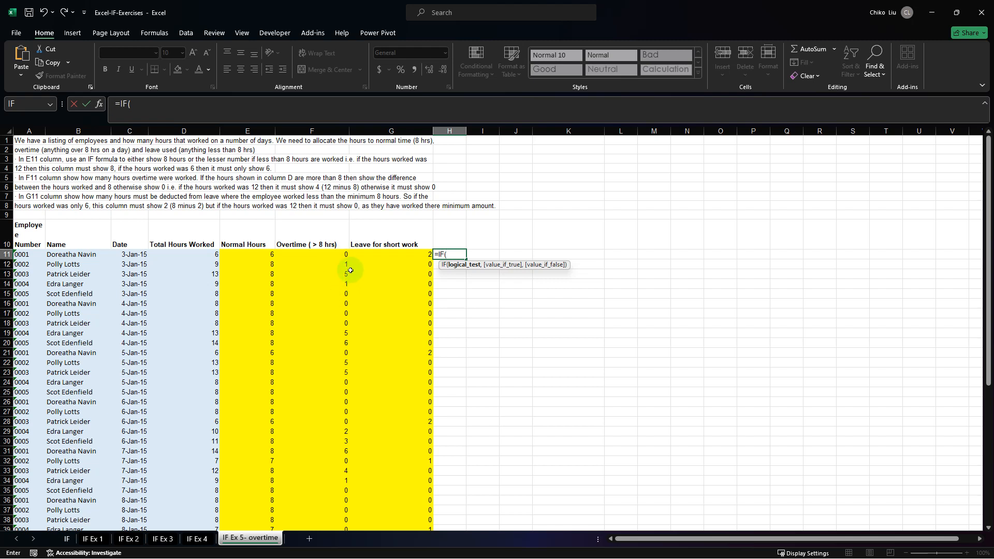
{"action": "left_click", "coordinate": [335, 255]}
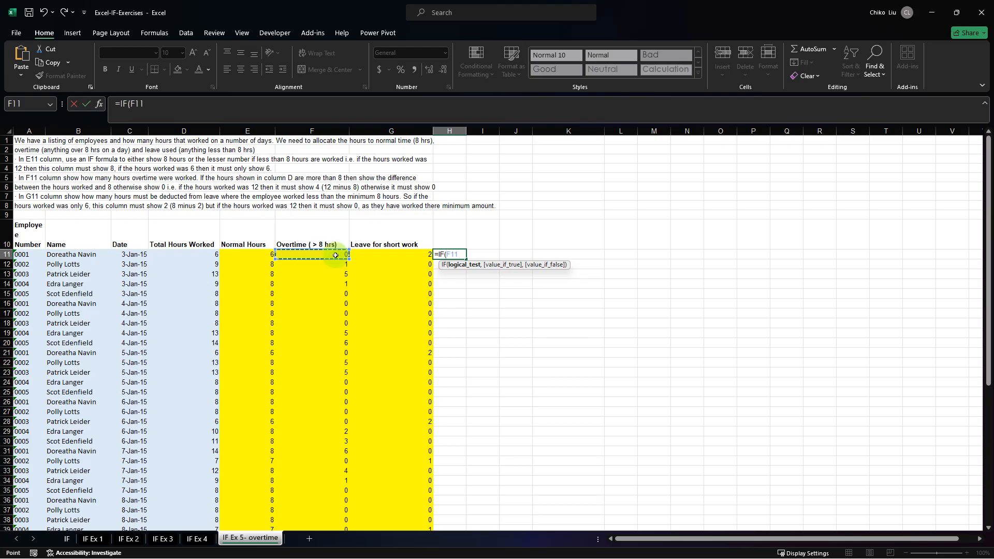
{"action": "key", "text": "F4"}
{"action": "key", "text": "F4"}
{"action": "key", "text": "F4"}
{"action": "type", "text": "=0,8-"}
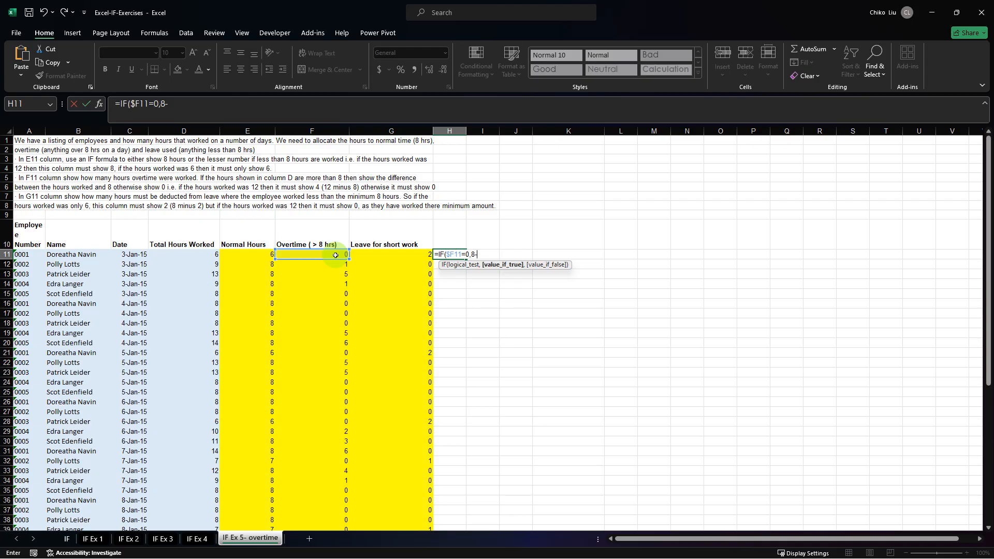
Complete the H11 formula as =IF($F11=0,8-$D11,0) and fill it down to H60.
{"action": "left_click", "coordinate": [202, 255]}
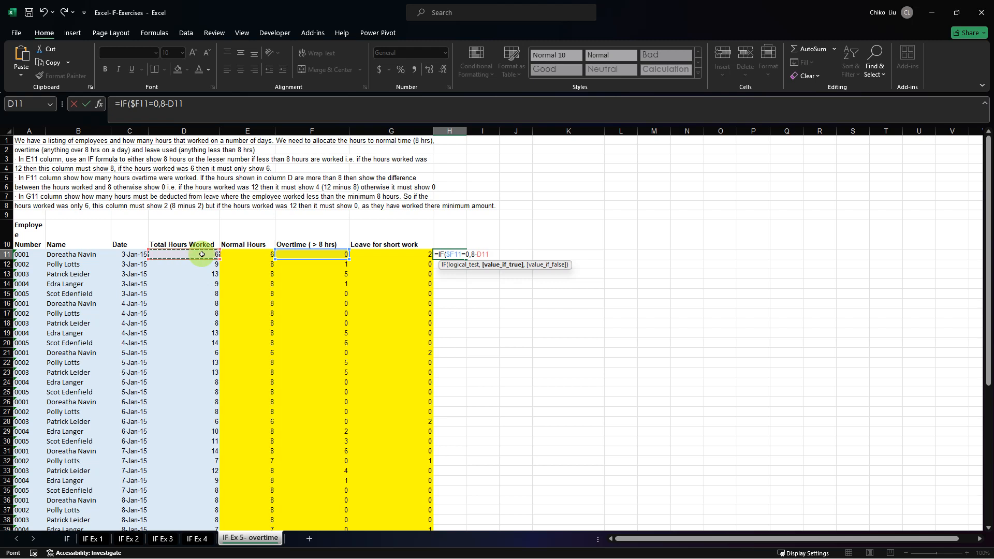
{"action": "key", "text": "F4"}
{"action": "key", "text": "F4"}
{"action": "key", "text": "F4"}
{"action": "type", "text": ","}
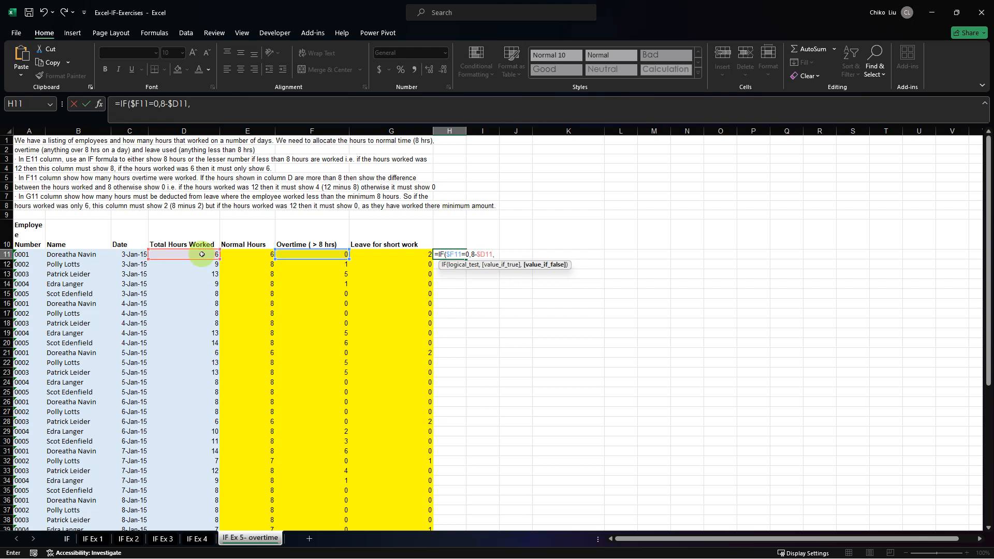
{"action": "type", "text": "0"}
{"action": "key", "text": "Return"}
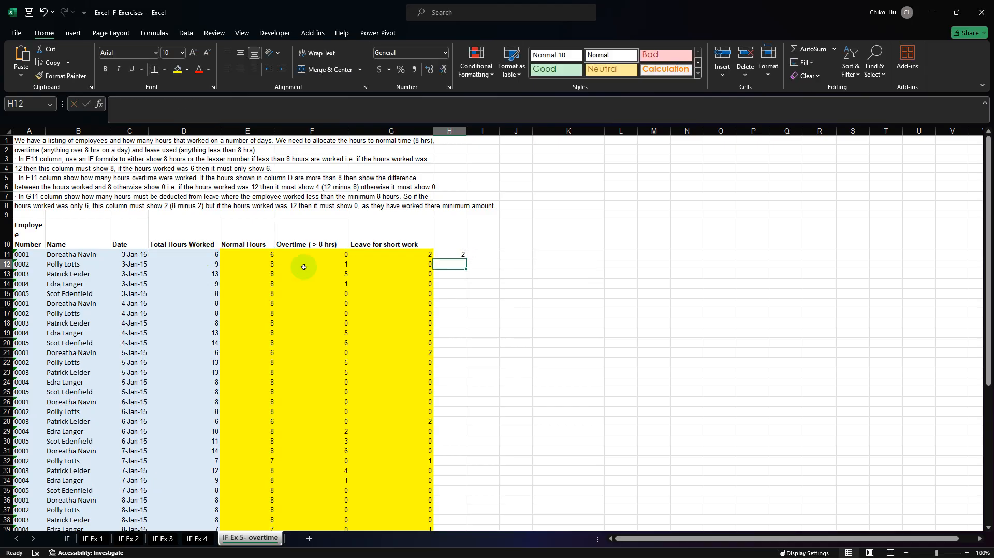
{"action": "left_click", "coordinate": [450, 255]}
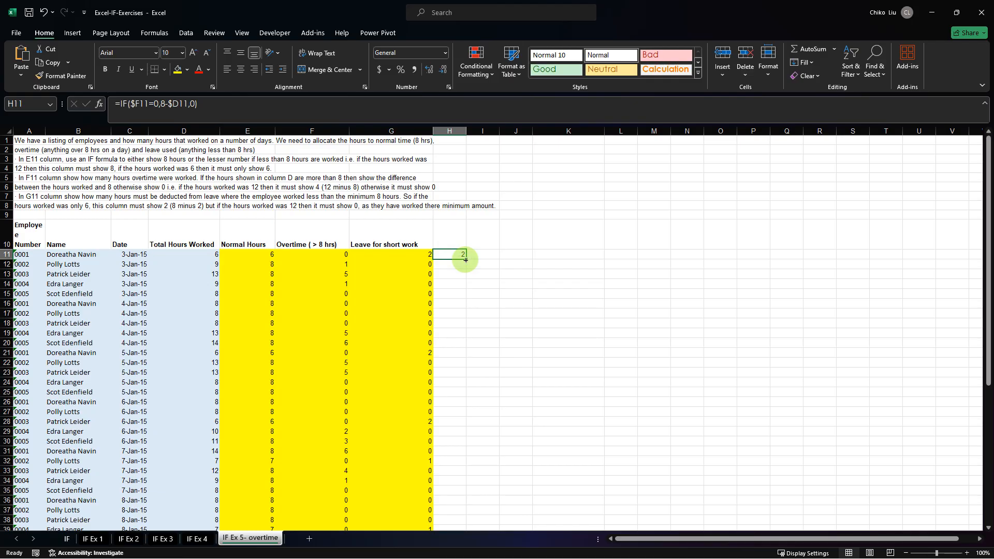
{"action": "double_click", "coordinate": [466, 259]}
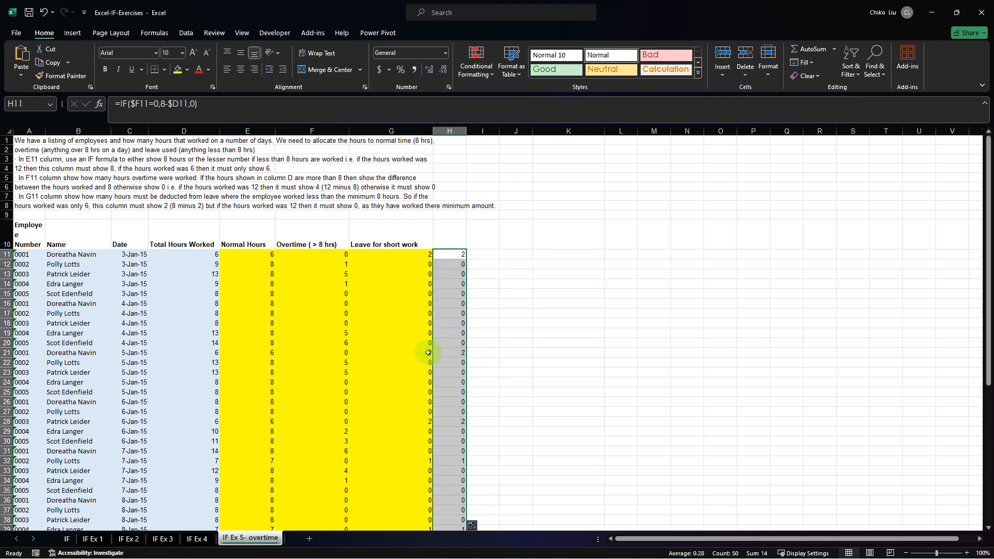
Compare the nonzero leave values in columns G and H row by row down to row 60.
{"action": "left_click_drag", "start_coordinate": [428, 352], "coordinate": [450, 352]}
{"action": "left_click_drag", "start_coordinate": [421, 422], "coordinate": [458, 424]}
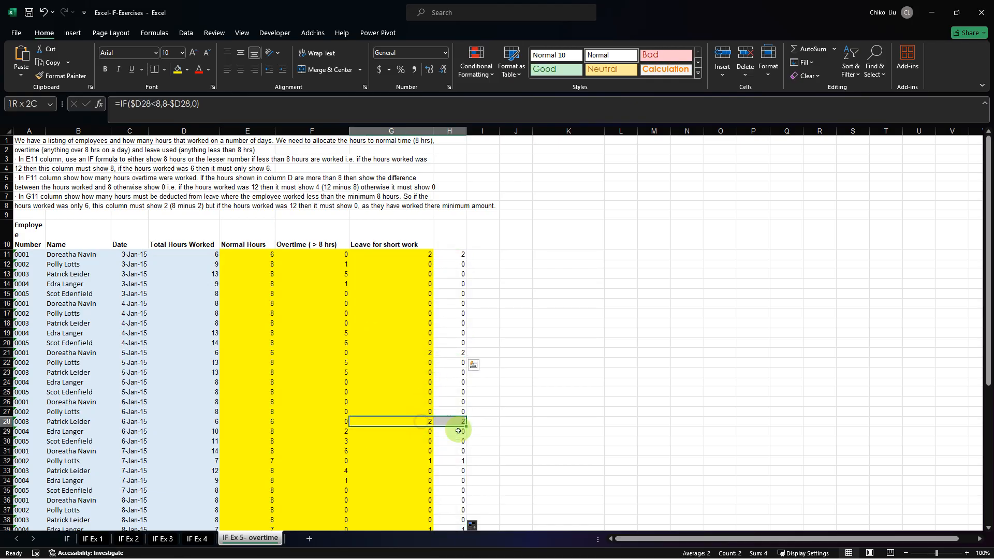
{"action": "left_click_drag", "start_coordinate": [430, 459], "coordinate": [454, 454]}
{"action": "scroll", "coordinate": [448, 430], "scroll_direction": "down", "scroll_amount": 7}
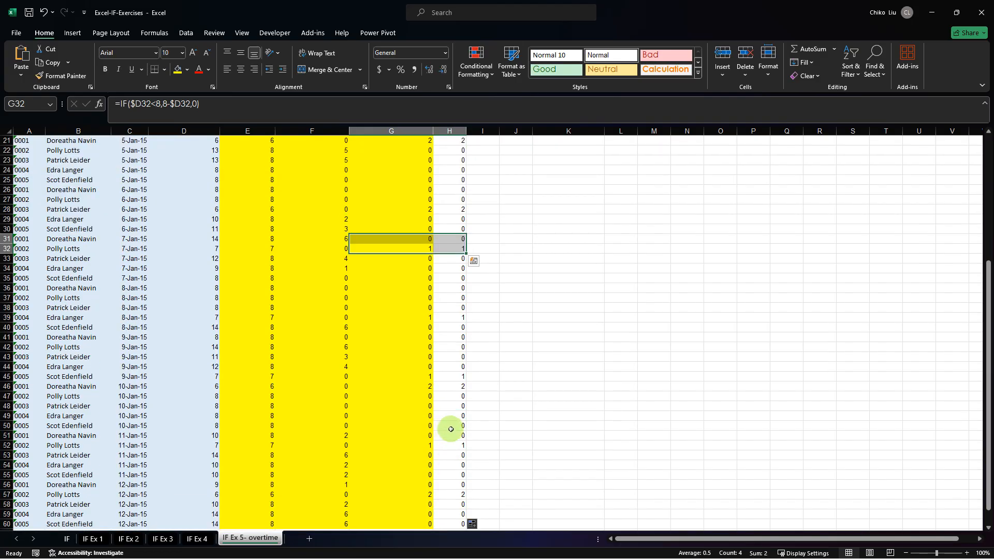
{"action": "left_click_drag", "start_coordinate": [428, 317], "coordinate": [458, 317]}
{"action": "mouse_move", "coordinate": [427, 377]}
{"action": "left_mouse_down"}
{"action": "mouse_move", "coordinate": [455, 376]}
{"action": "mouse_move", "coordinate": [444, 386]}
{"action": "left_mouse_up"}
{"action": "left_click_drag", "start_coordinate": [424, 448], "coordinate": [472, 451]}
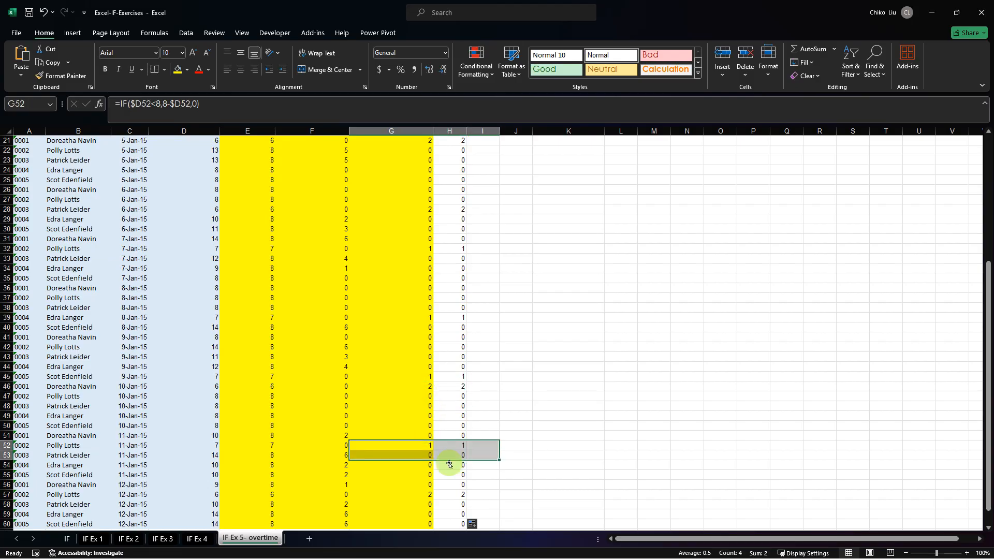
{"action": "left_click_drag", "start_coordinate": [425, 494], "coordinate": [455, 494]}
{"action": "scroll", "coordinate": [465, 424], "scroll_direction": "down", "scroll_amount": 3}
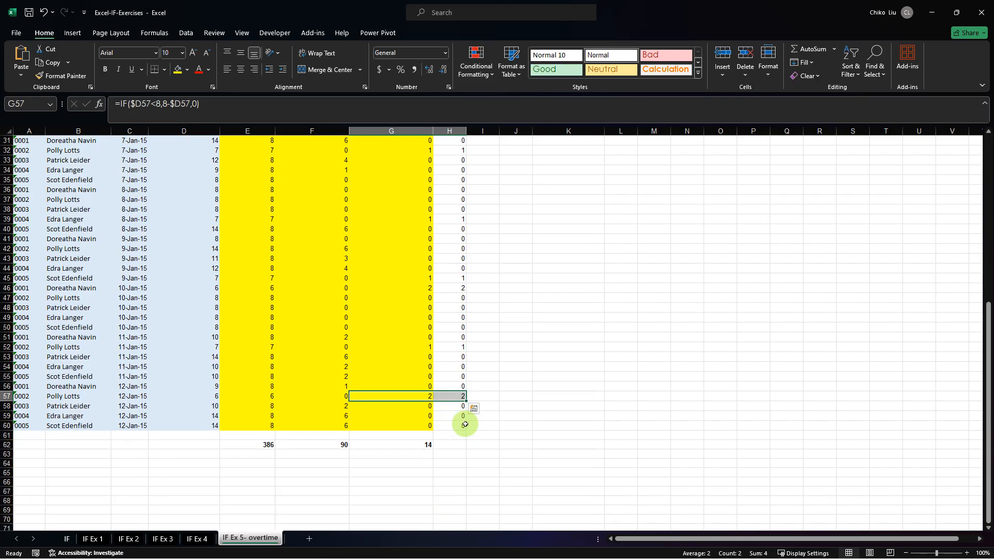
{"action": "scroll", "coordinate": [436, 372], "scroll_direction": "up", "scroll_amount": 10}
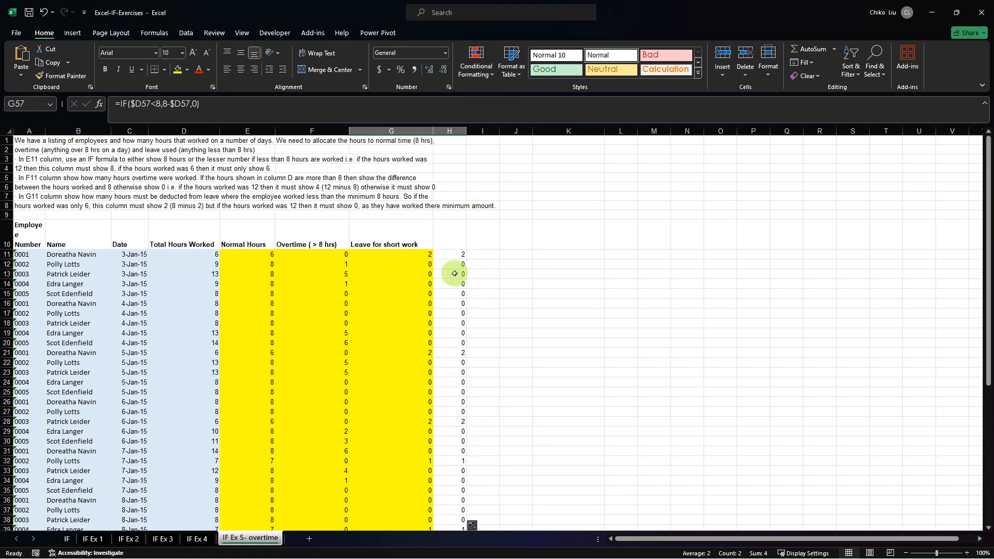
Enter the comparison formula =G11=H11 in I11 and fill it down to I60.
{"action": "left_click", "coordinate": [492, 254]}
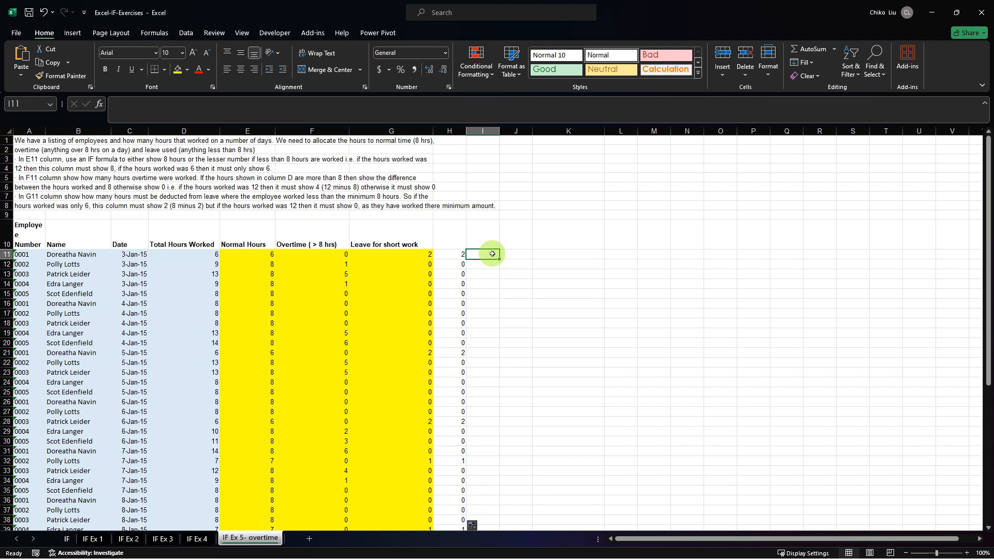
{"action": "type", "text": "="}
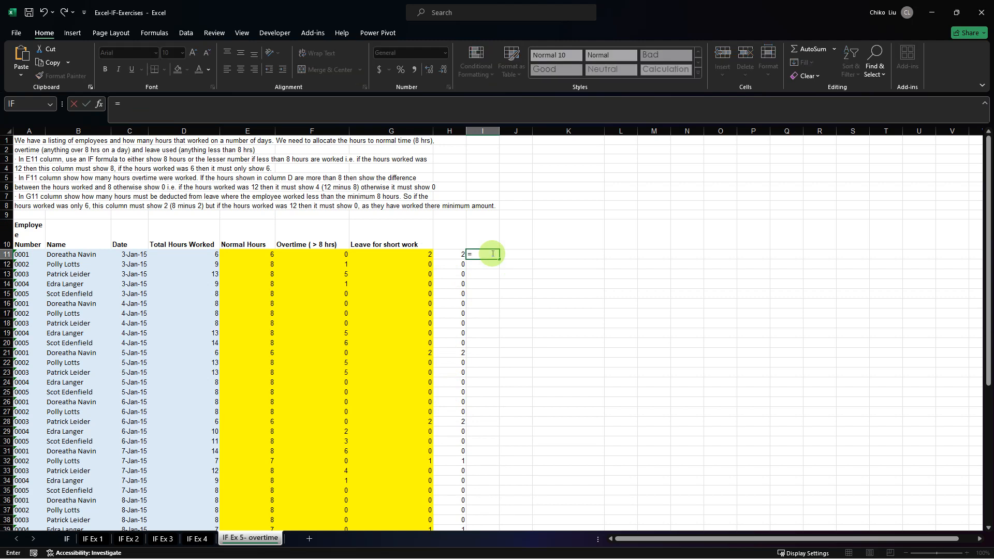
{"action": "left_click", "coordinate": [422, 253]}
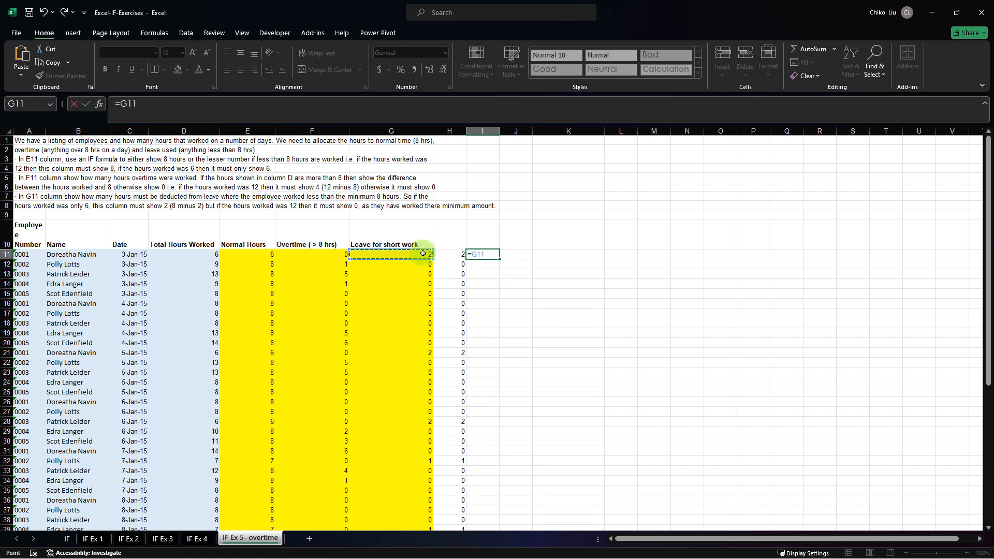
{"action": "type", "text": "="}
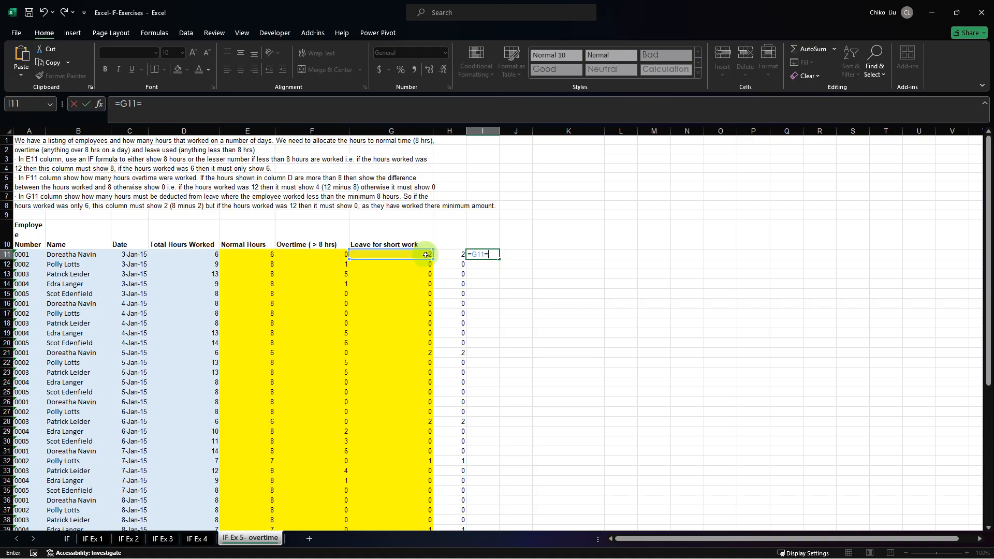
{"action": "left_click", "coordinate": [457, 253]}
{"action": "key", "text": "Return"}
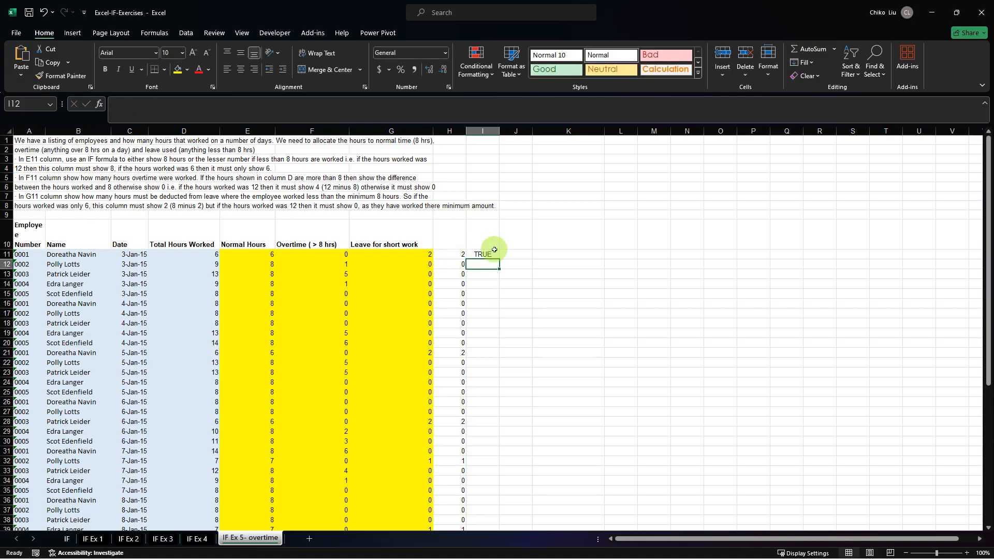
{"action": "left_click", "coordinate": [491, 254]}
{"action": "double_click", "coordinate": [498, 258]}
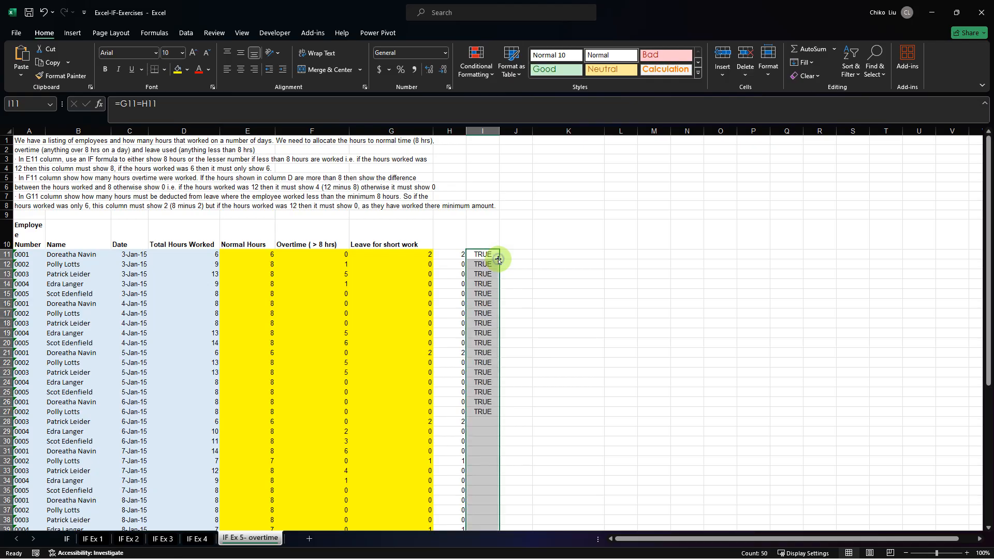
Review the comparison results in column I from row 11 to row 60 for any mismatch between both leave formulas.
{"action": "scroll", "coordinate": [498, 259], "scroll_direction": "down", "scroll_amount": 7}
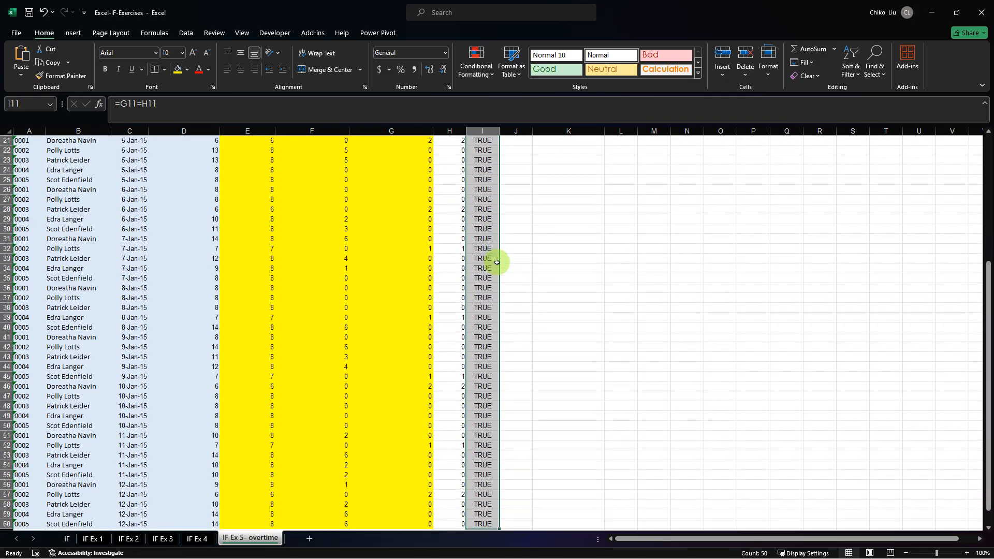
{"action": "scroll", "coordinate": [498, 269], "scroll_direction": "down", "scroll_amount": 7}
{"action": "scroll", "coordinate": [500, 316], "scroll_direction": "up", "scroll_amount": 7}
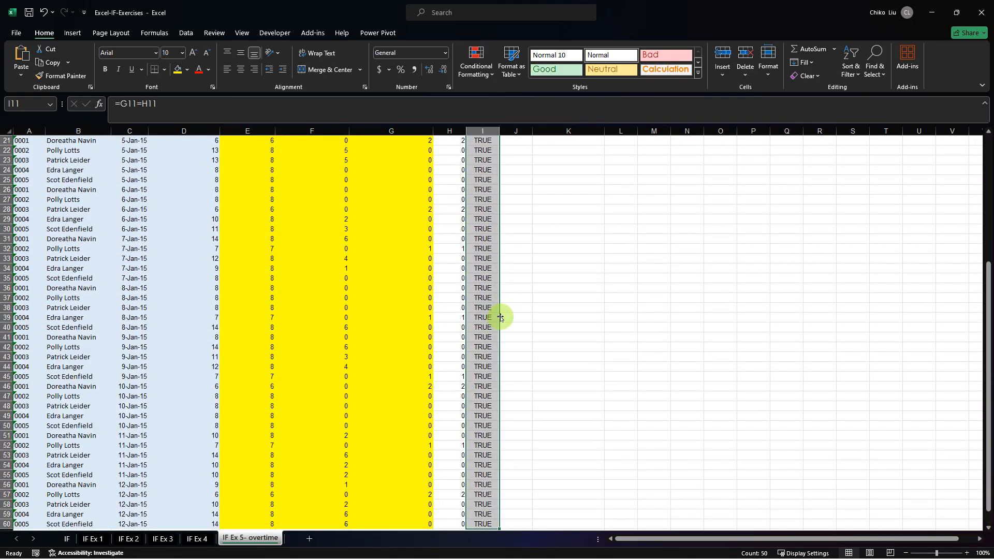
{"action": "scroll", "coordinate": [500, 317], "scroll_direction": "up", "scroll_amount": 7}
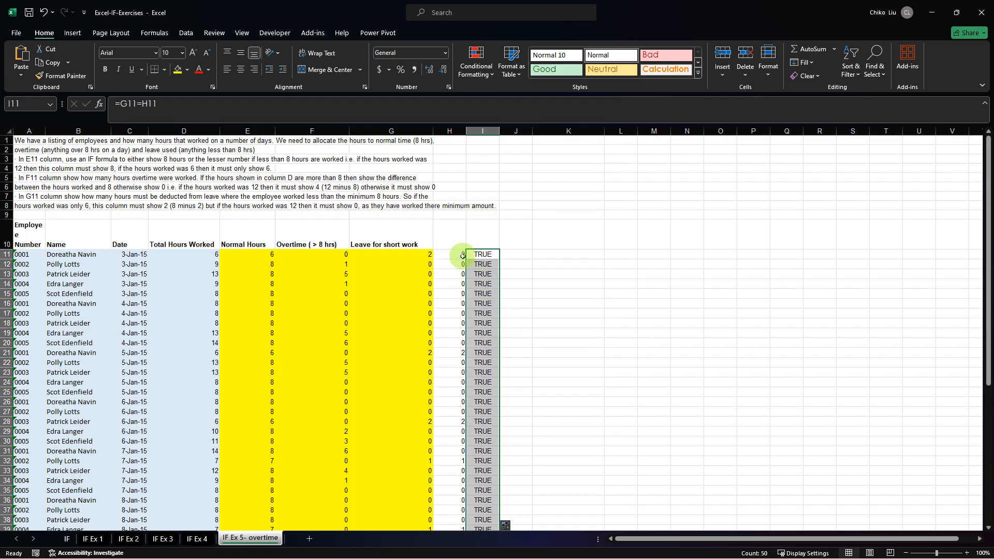
{"action": "scroll", "coordinate": [476, 248], "scroll_direction": "down", "scroll_amount": 7}
{"action": "scroll", "coordinate": [492, 239], "scroll_direction": "up", "scroll_amount": 7}
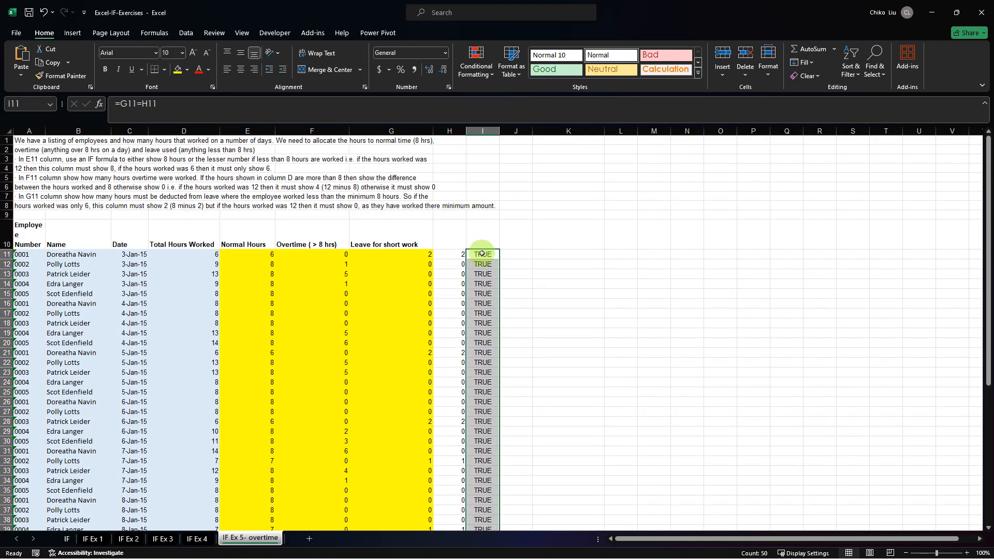
{"action": "scroll", "coordinate": [477, 255], "scroll_direction": "down", "scroll_amount": 20}
{"action": "scroll", "coordinate": [476, 255], "scroll_direction": "up", "scroll_amount": 20}
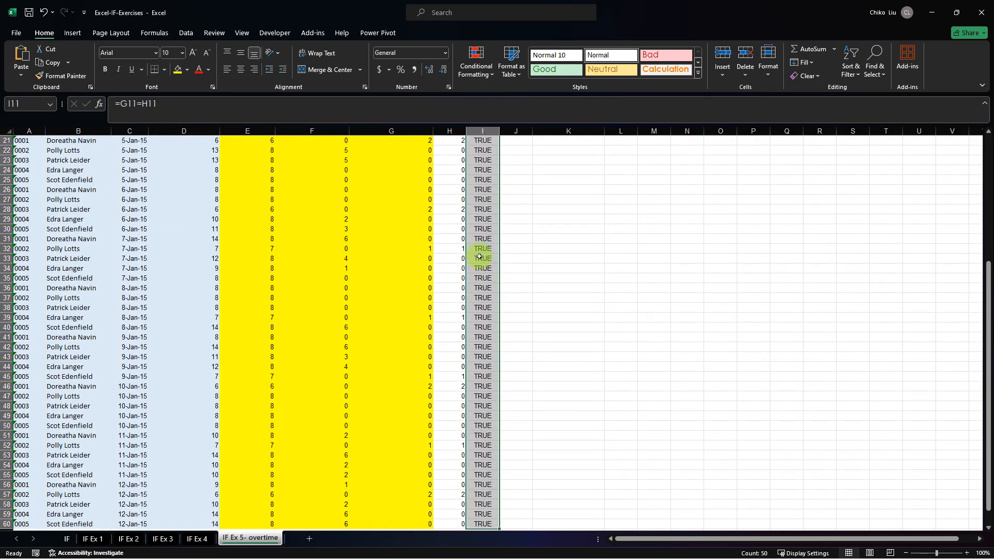
Save a copy of the completed workbook under the file name "Excel-IF-Exercises solved".
{"action": "scroll", "coordinate": [478, 256], "scroll_direction": "up", "scroll_amount": 7}
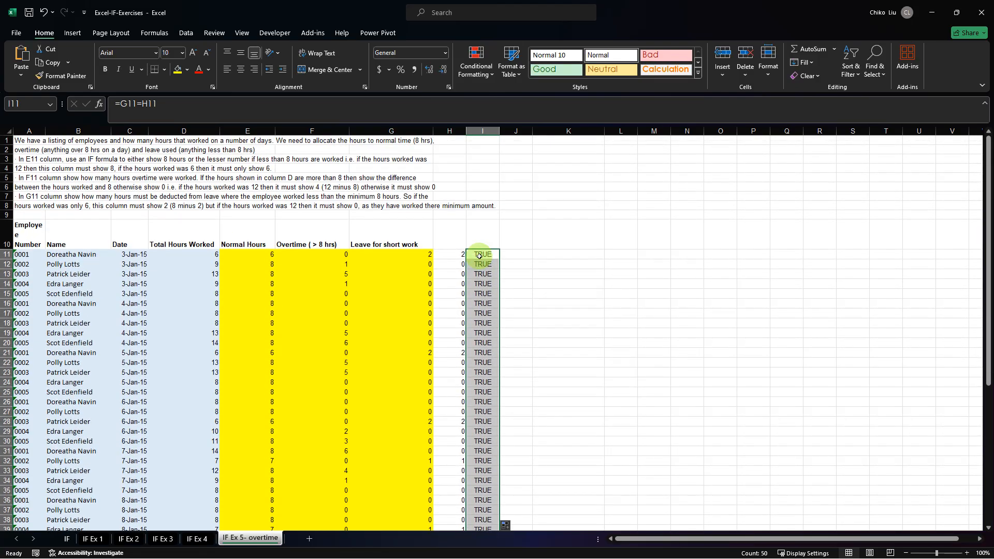
{"action": "left_click", "coordinate": [508, 254]}
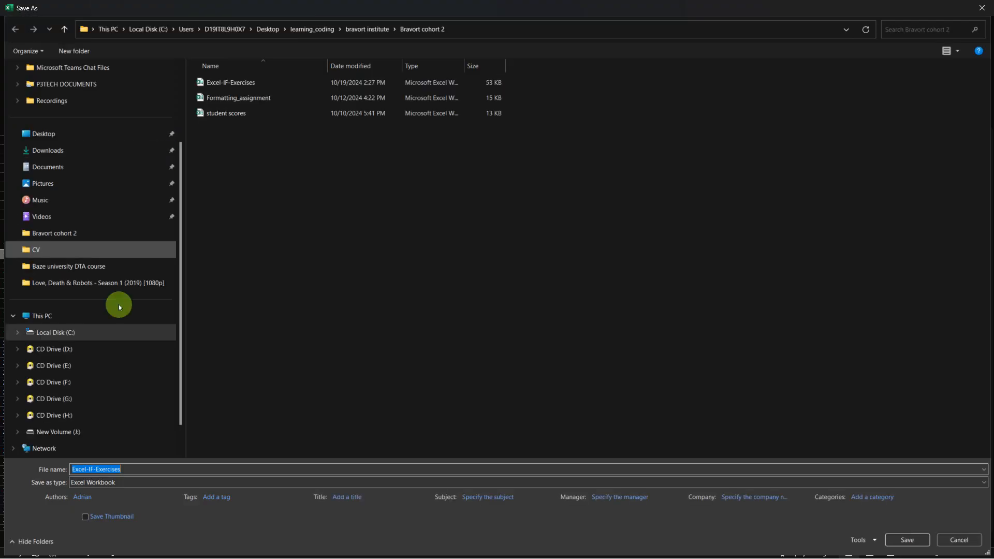
{"action": "left_click", "coordinate": [138, 469]}
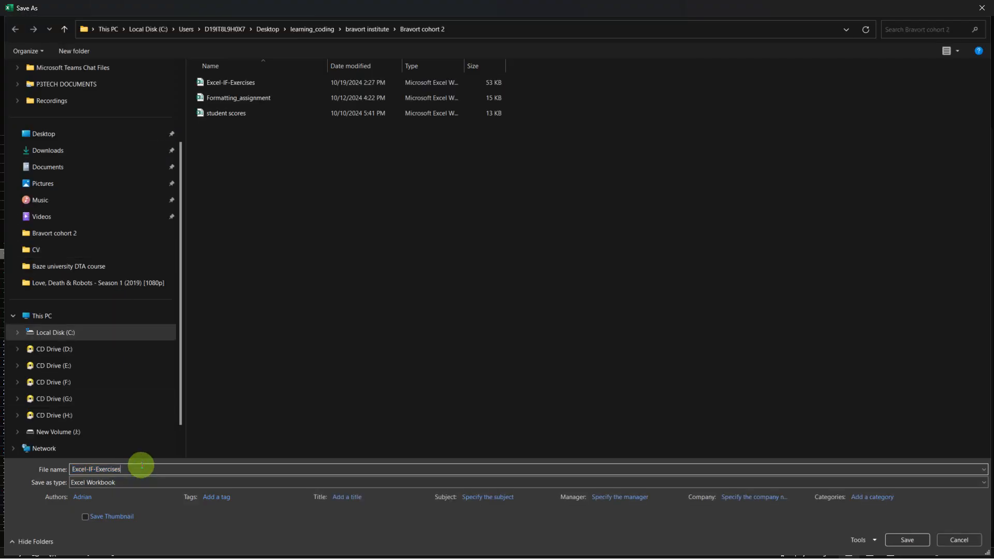
{"action": "type", "text": "solv"}
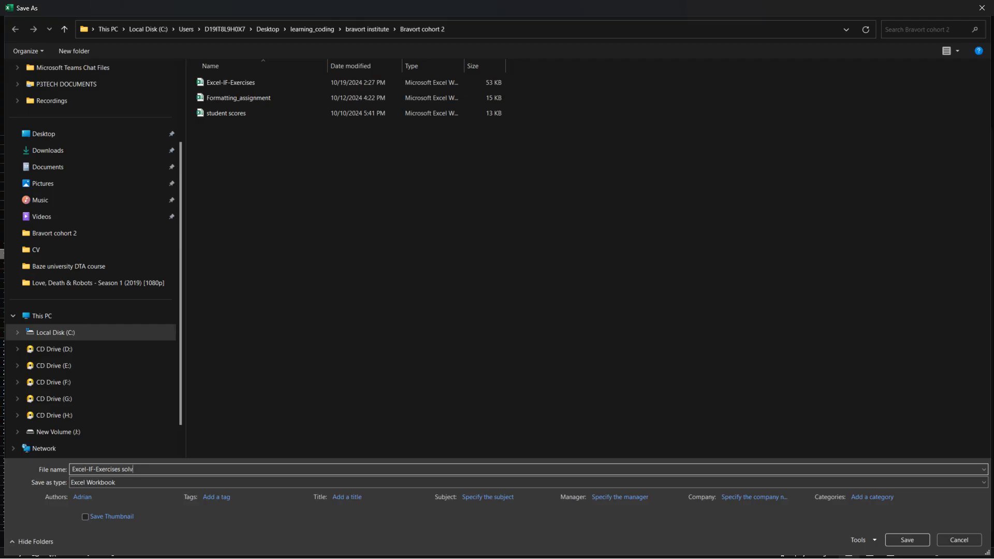
{"action": "type", "text": "ed"}
{"action": "key", "text": "Return"}
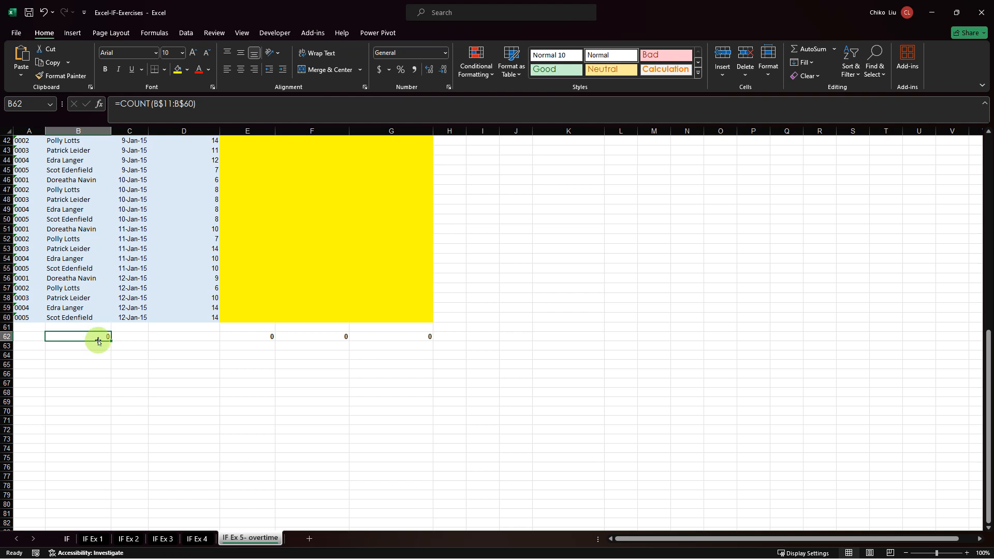
Fill the COUNT formula from B62 across to D62 and check it against the date and hours columns.
{"action": "left_click_drag", "start_coordinate": [110, 339], "coordinate": [223, 337]}
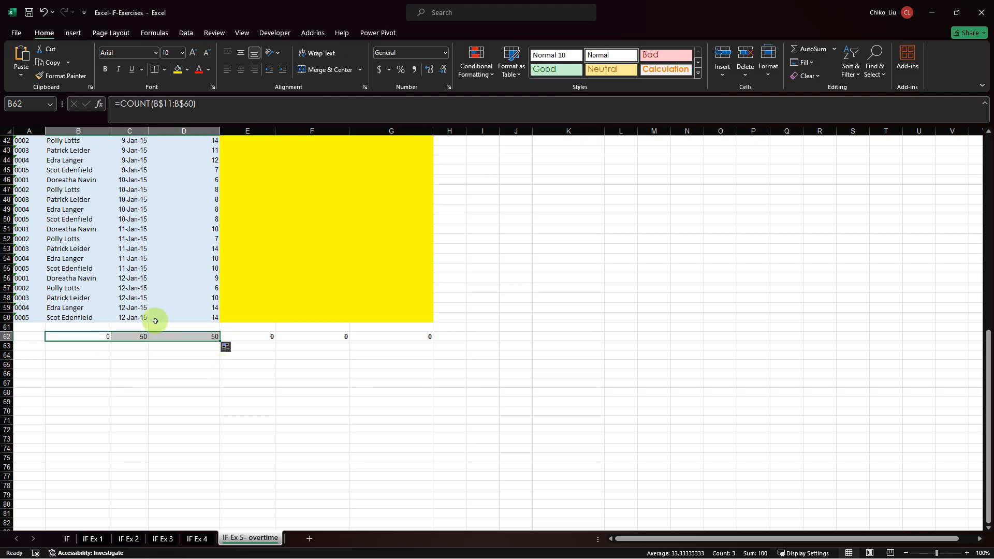
{"action": "left_click", "coordinate": [142, 339]}
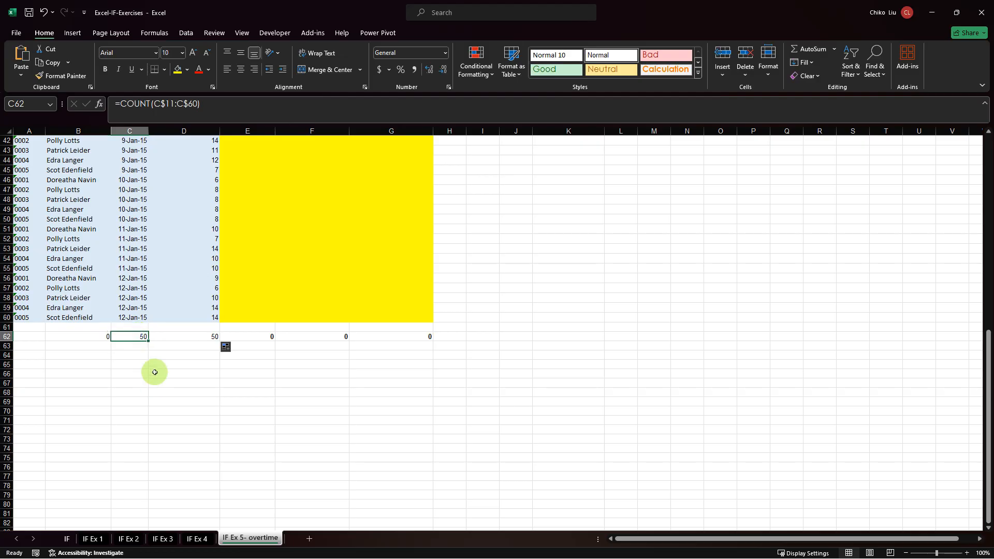
{"action": "left_click_drag", "start_coordinate": [195, 337], "coordinate": [195, 338]}
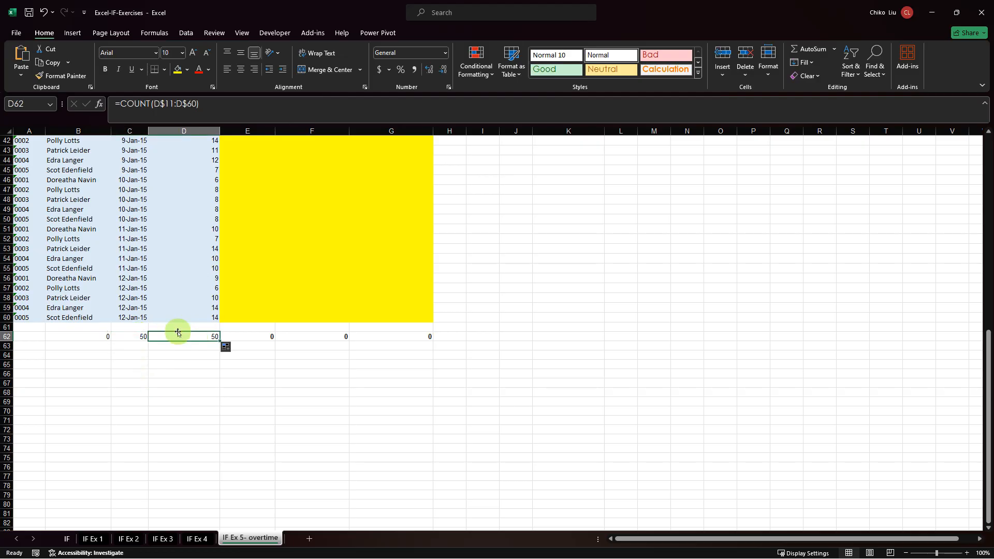
{"action": "left_click", "coordinate": [133, 317]}
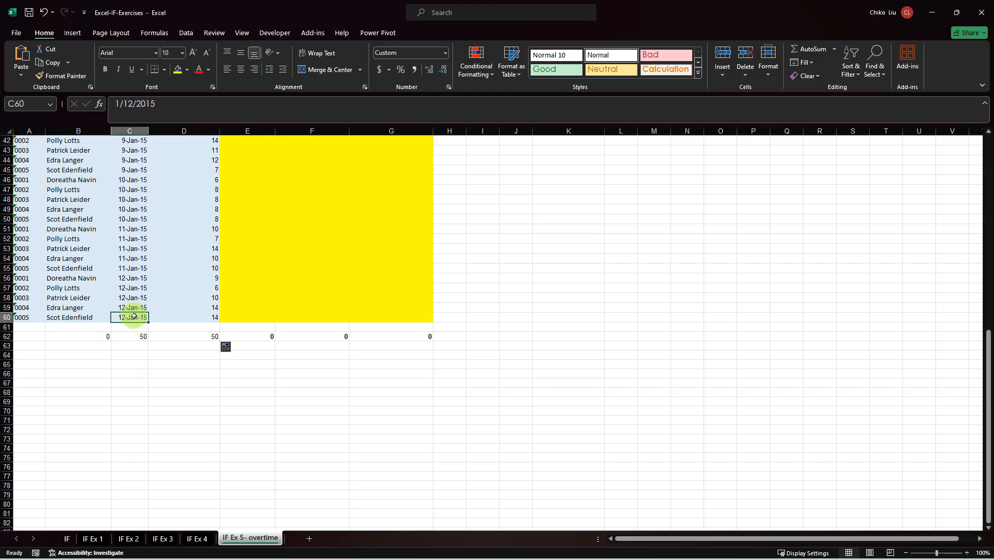
{"action": "left_click", "coordinate": [134, 337]}
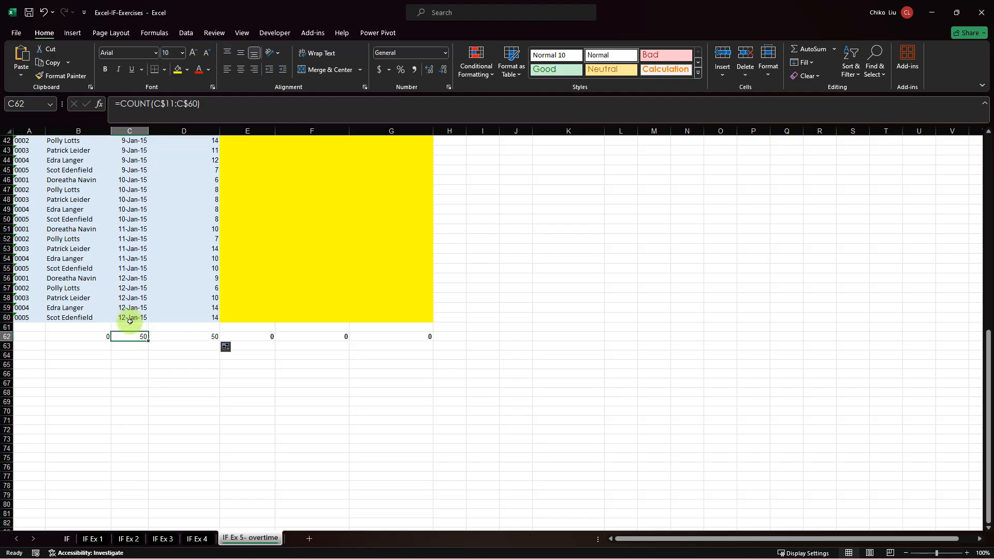
{"action": "left_click", "coordinate": [130, 318]}
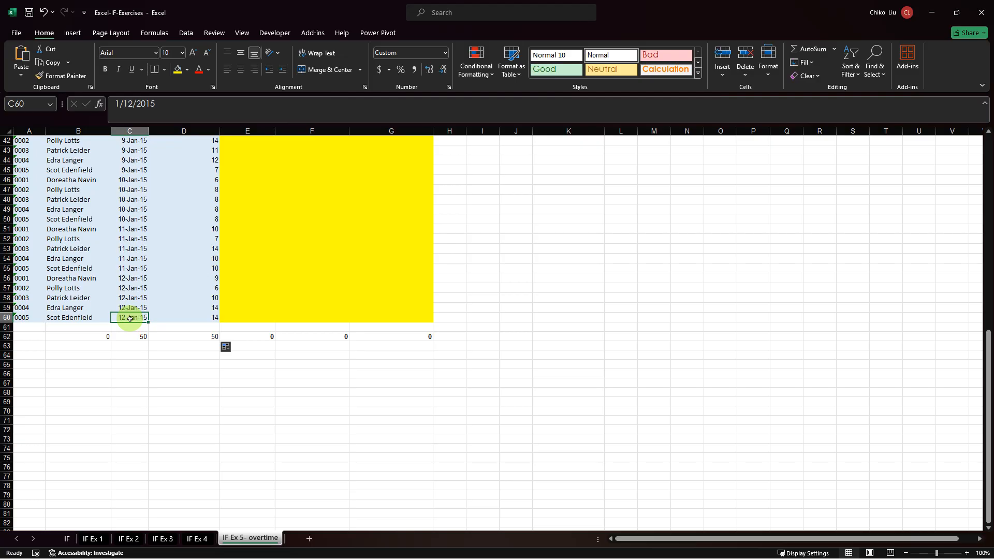
Apply the General format of D60 to the date in C60, and undo that format change.
{"action": "left_click", "coordinate": [201, 317]}
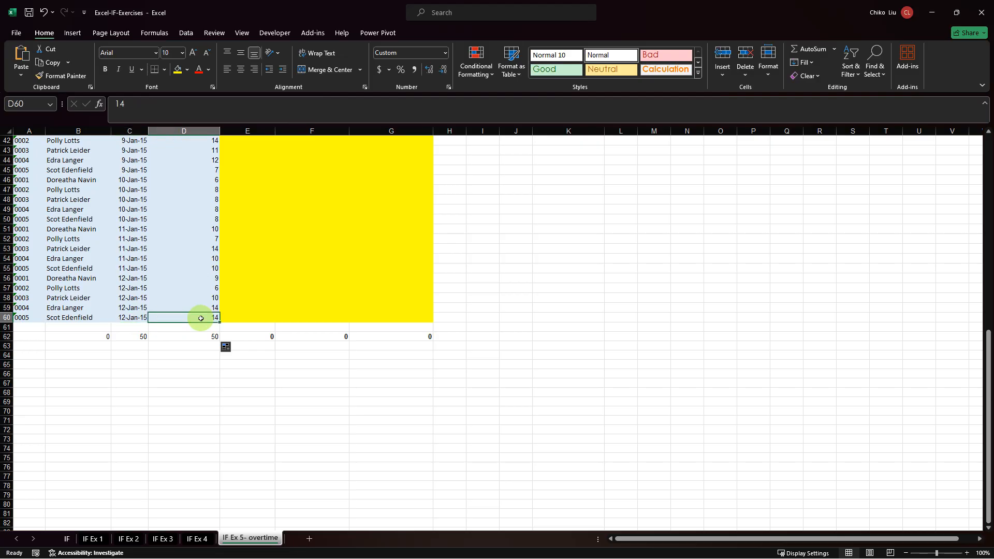
{"action": "left_click", "coordinate": [61, 75]}
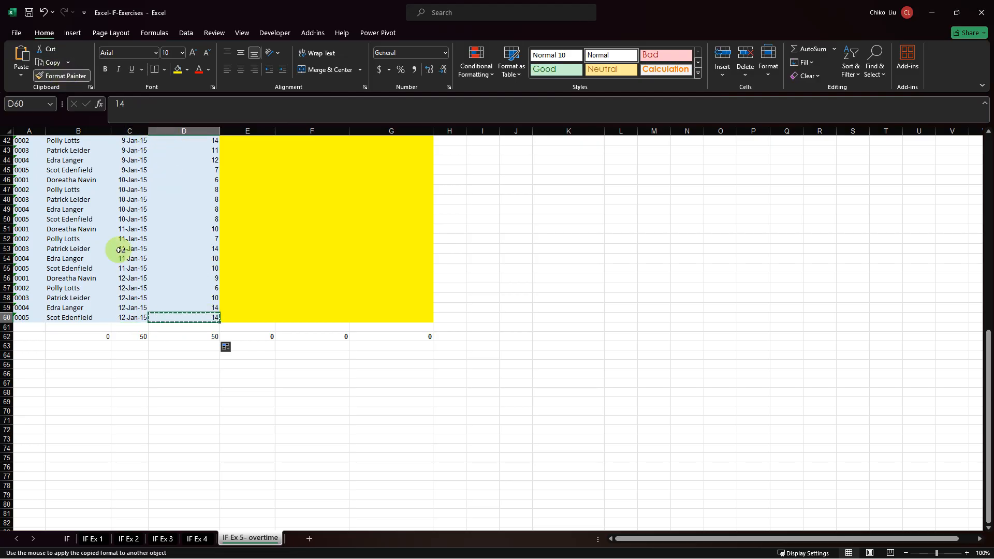
{"action": "left_click", "coordinate": [124, 314]}
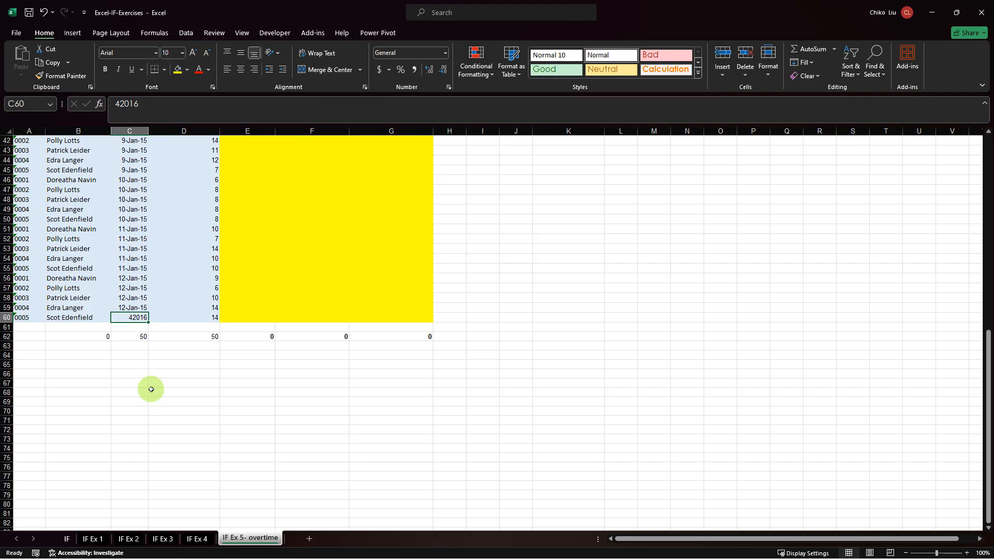
{"action": "key", "text": "ctrl+z"}
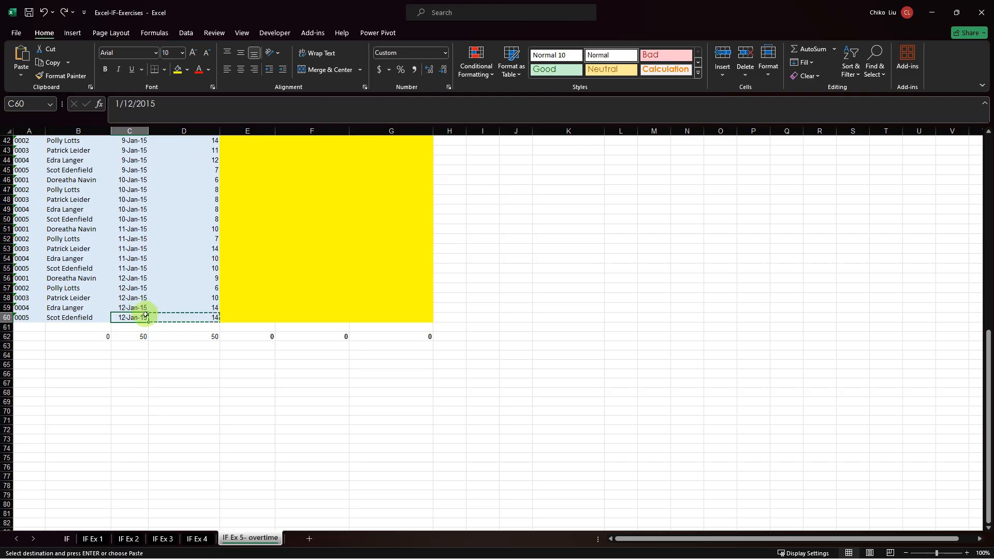
Change the date in C60 to 1/12/2024.
{"action": "left_click", "coordinate": [164, 108]}
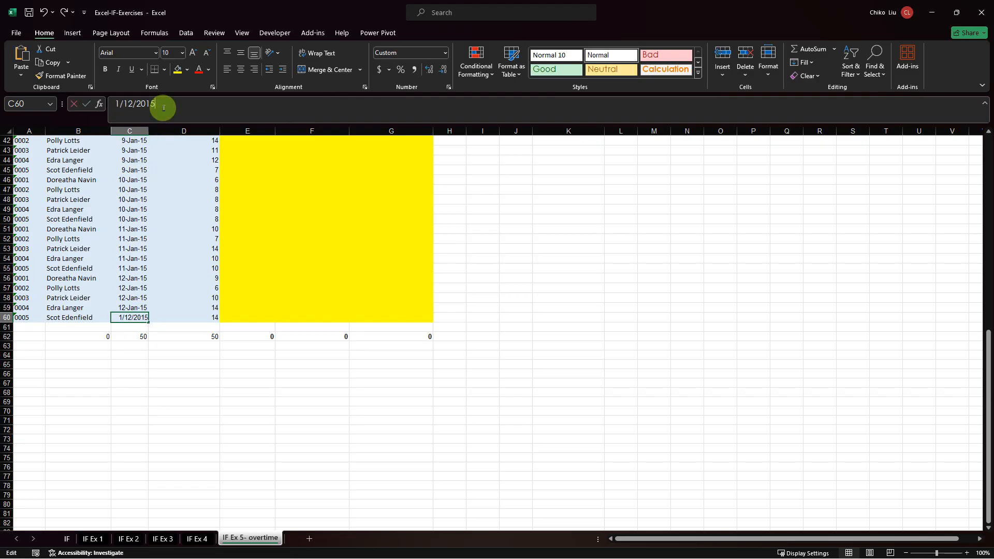
{"action": "key", "text": "BackSpace"}
{"action": "key", "text": "BackSpace"}
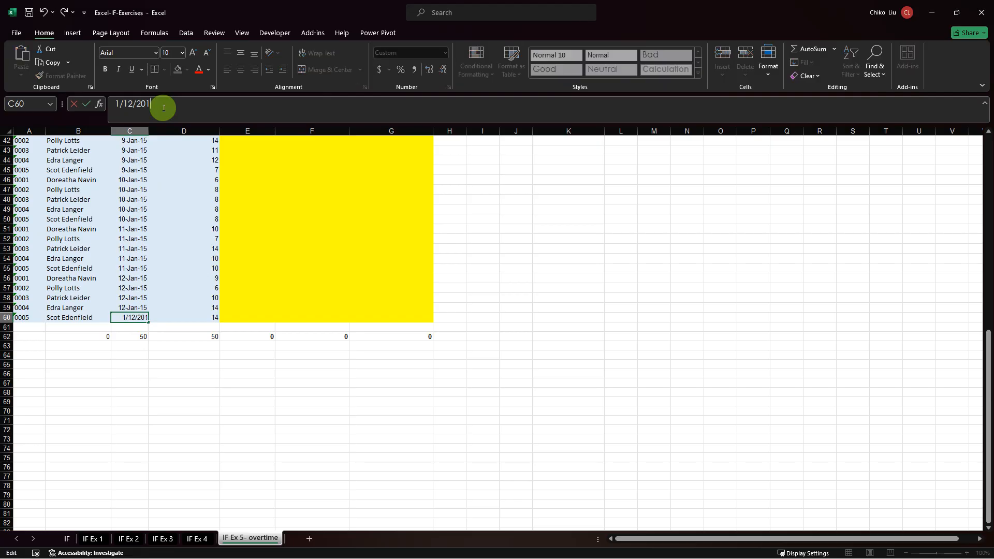
{"action": "type", "text": "24"}
{"action": "key", "text": "ctrl+Return"}
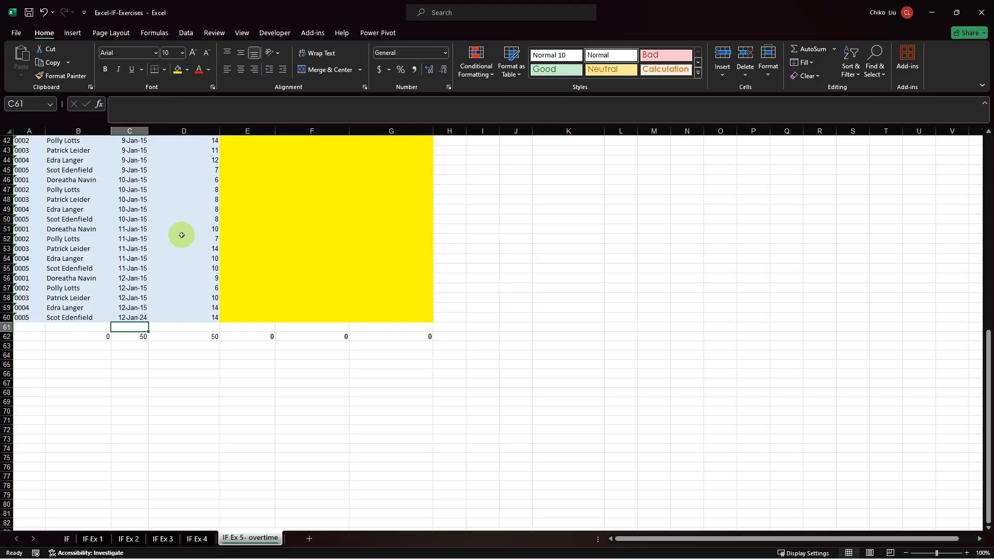
Copy D60's General format onto the 2024 date in C60, and undo both the format and year changes.
{"action": "left_click", "coordinate": [205, 316]}
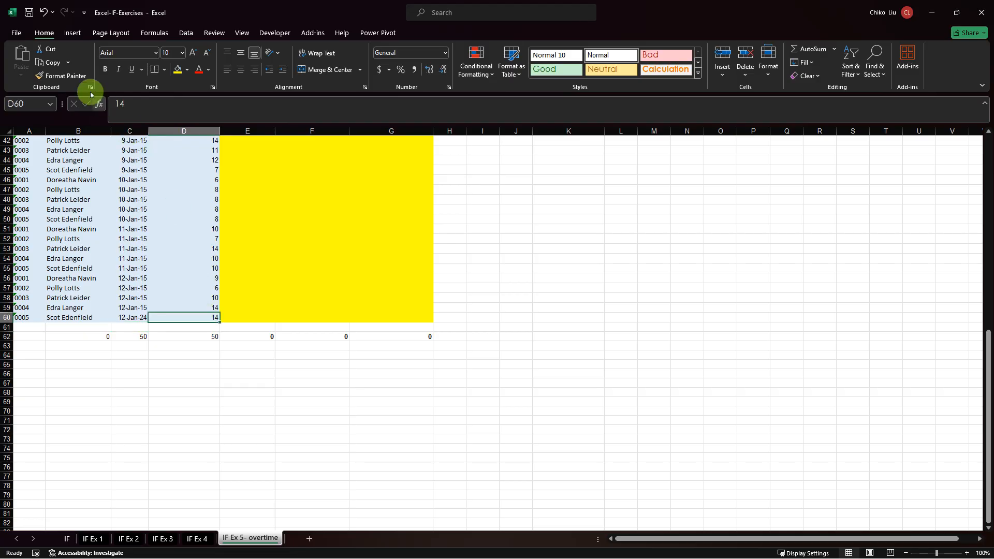
{"action": "left_click", "coordinate": [75, 78]}
{"action": "key", "text": "Left"}
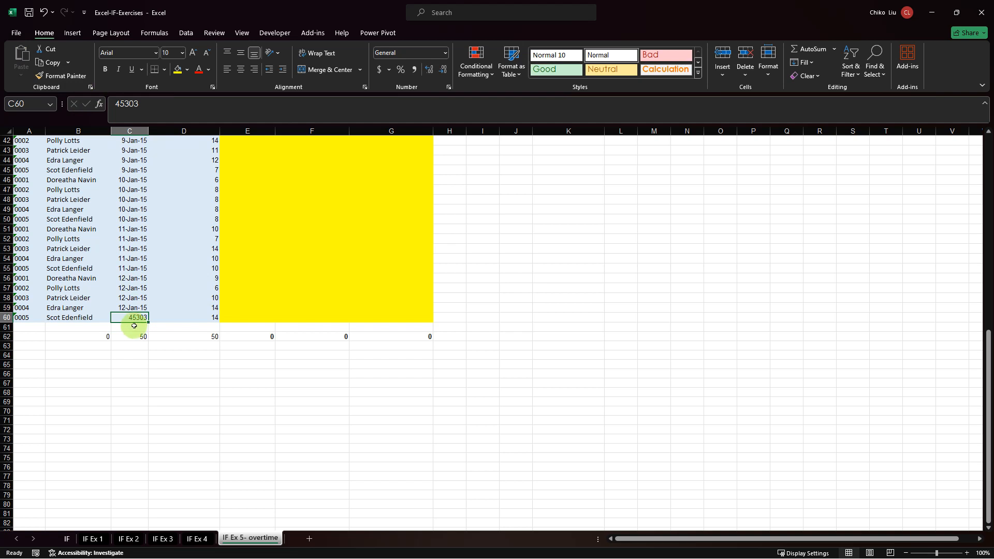
{"action": "key", "text": "ctrl+z"}
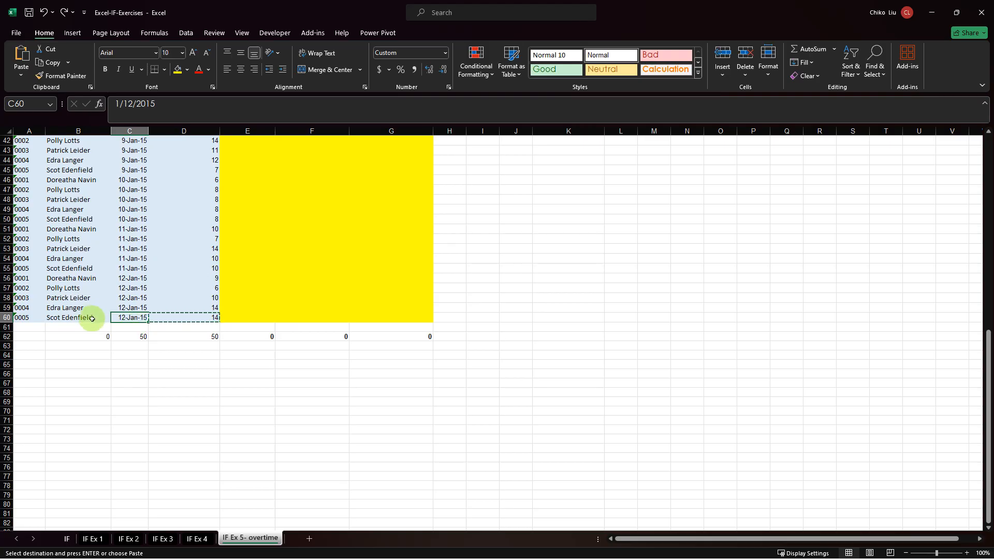
Review the COUNT formulas in C62 and B62, and clear the one in B62 under the names.
{"action": "left_click", "coordinate": [126, 337]}
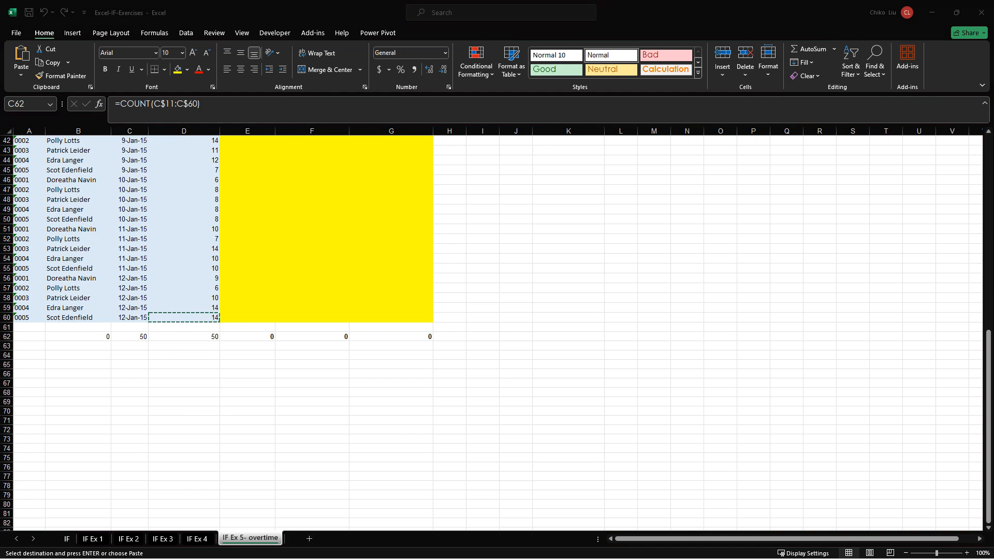
{"action": "left_click", "coordinate": [100, 337]}
{"action": "left_click", "coordinate": [100, 337]}
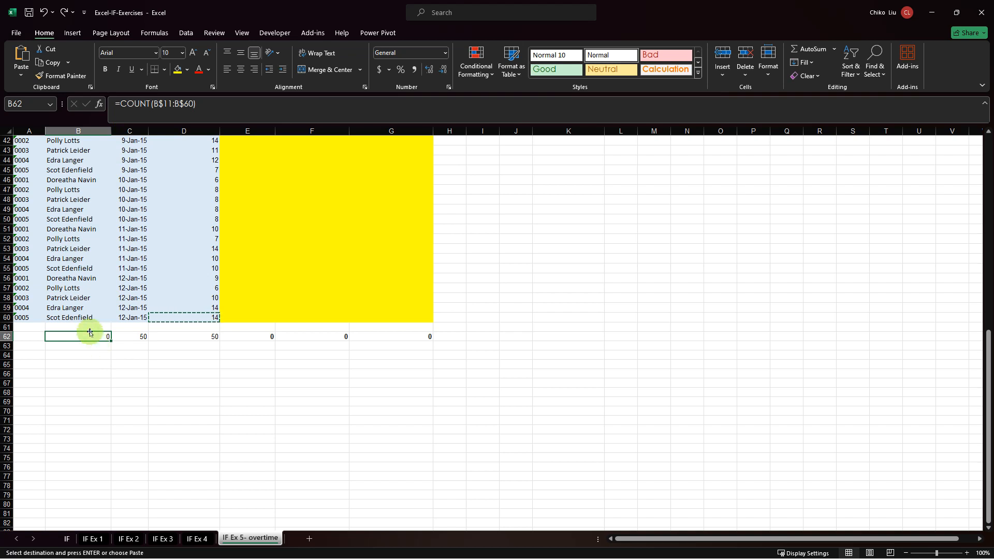
{"action": "key", "text": "Delete"}
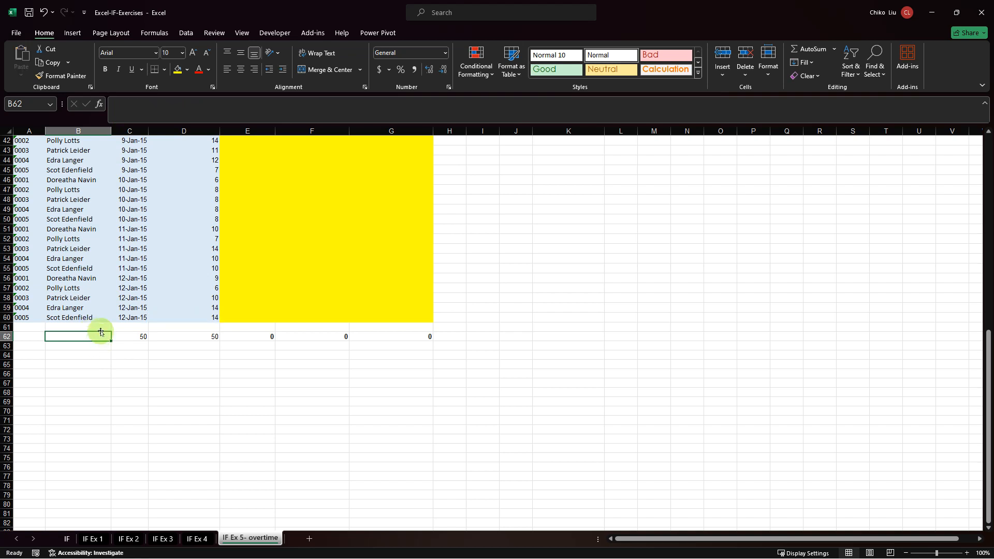
Find the COUNTA function by searching for "count" and insert it in B62 with B$11:B$60 as Value1.
{"action": "left_click", "coordinate": [101, 108]}
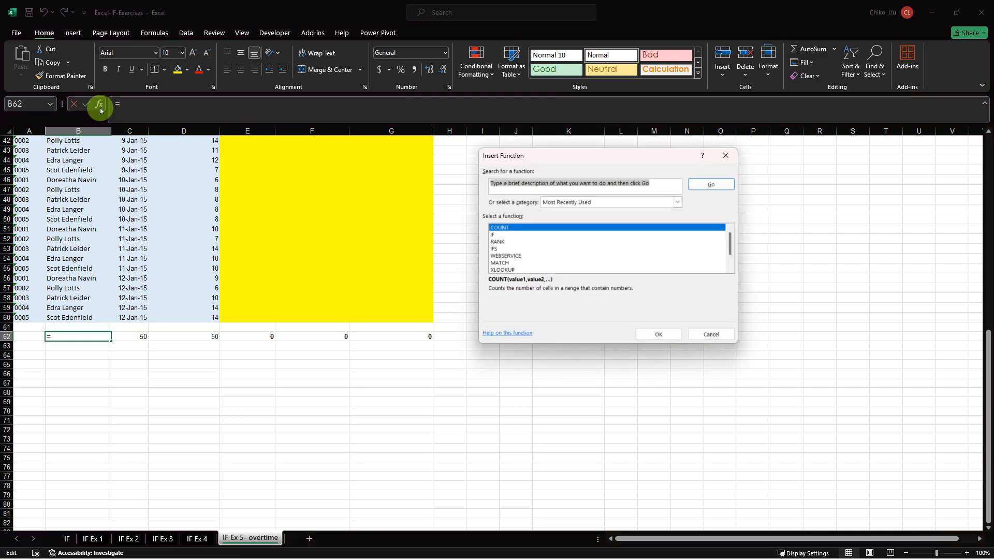
{"action": "type", "text": "count"}
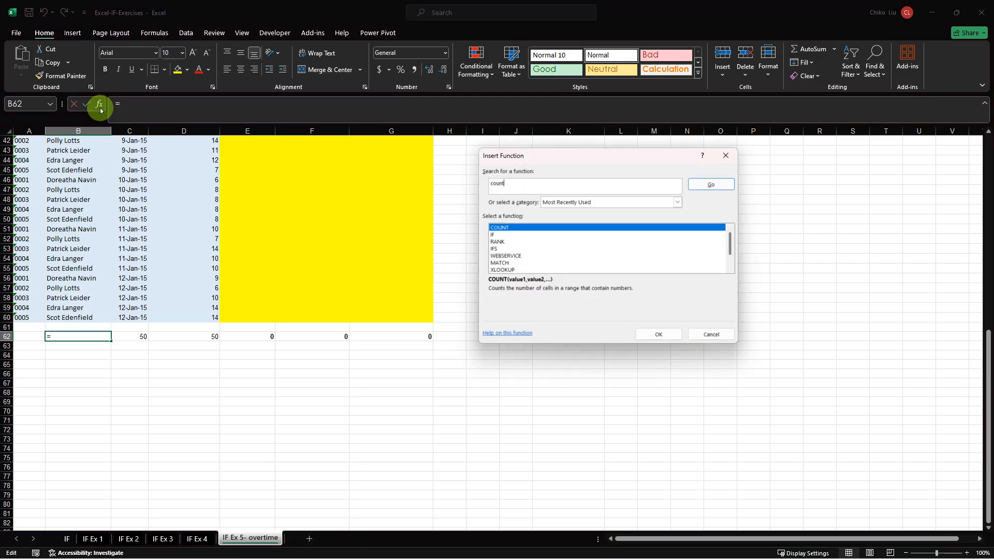
{"action": "key", "text": "Return"}
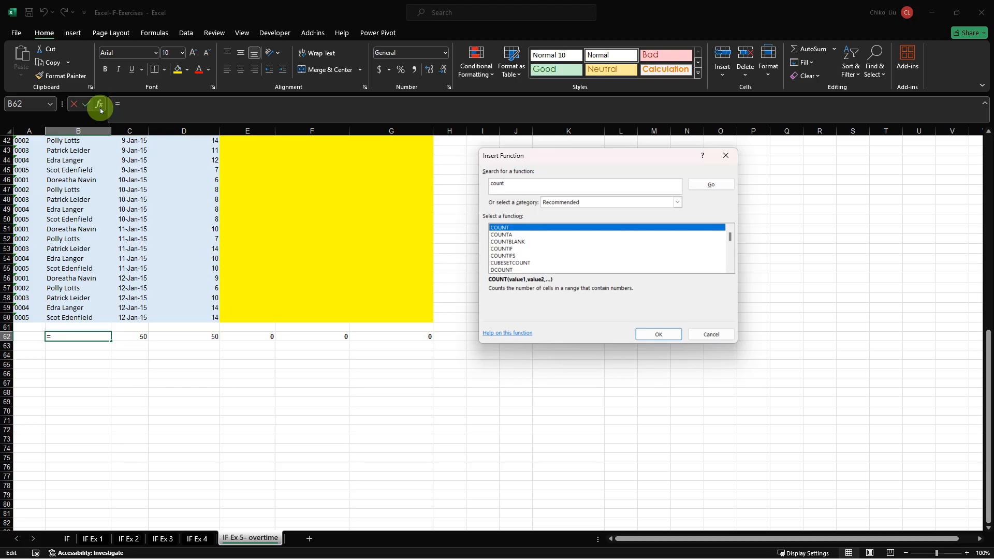
{"action": "key", "text": "Down"}
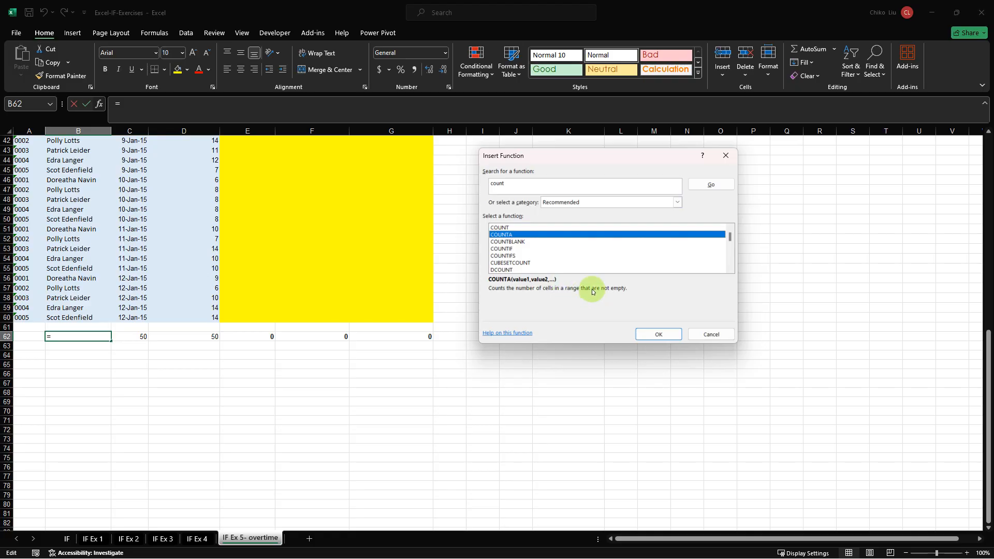
{"action": "left_click", "coordinate": [658, 334]}
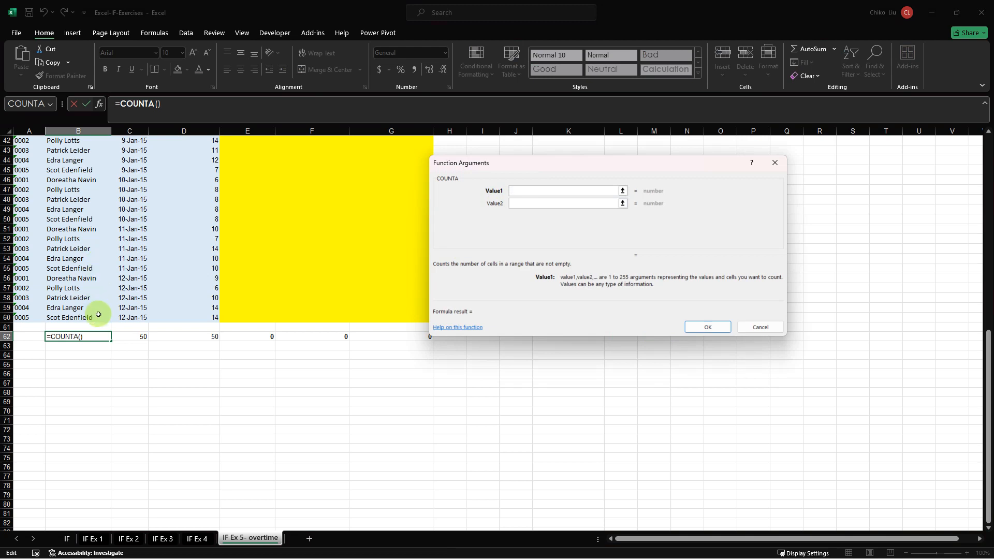
{"action": "left_click_drag", "start_coordinate": [98, 315], "coordinate": [68, 179]}
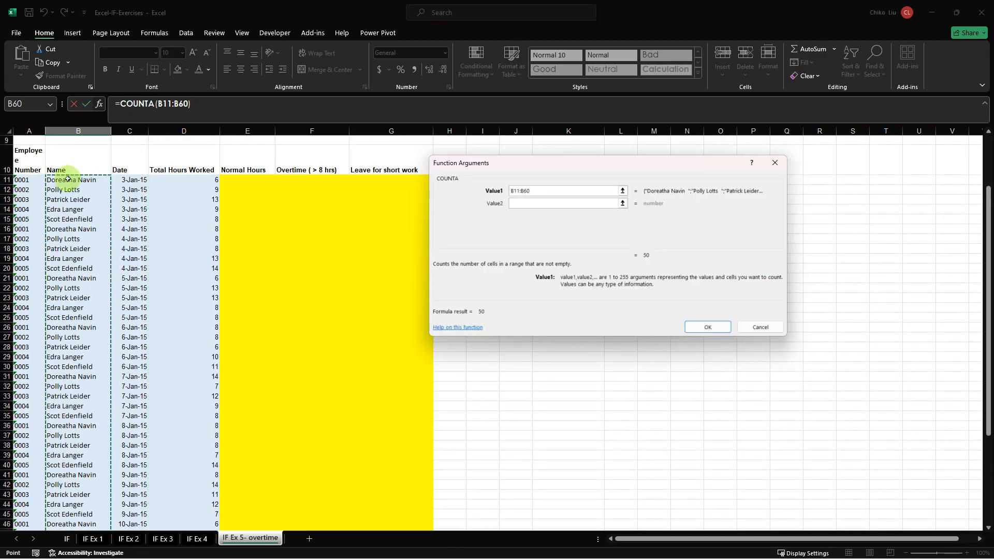
{"action": "key", "text": "F4"}
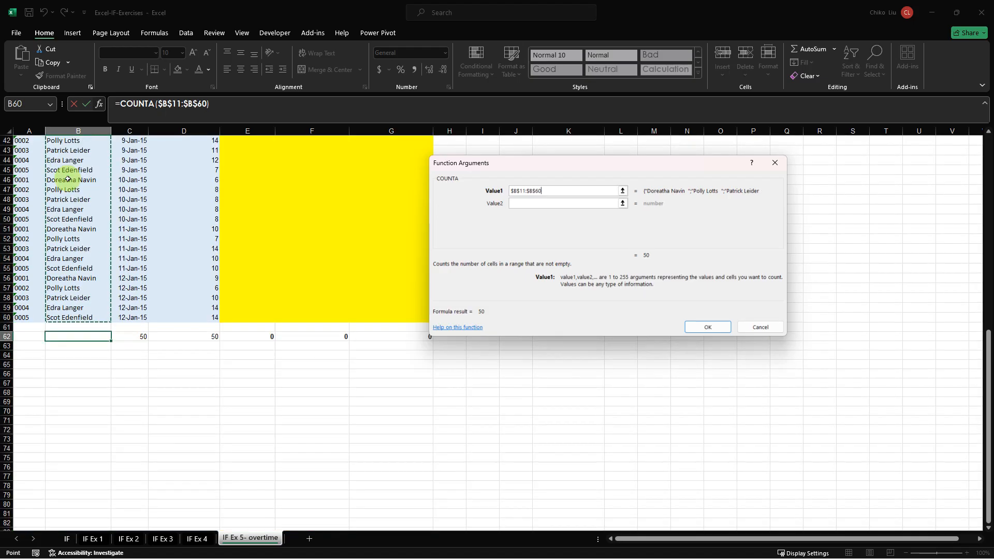
{"action": "key", "text": "F4"}
{"action": "key", "text": "Return"}
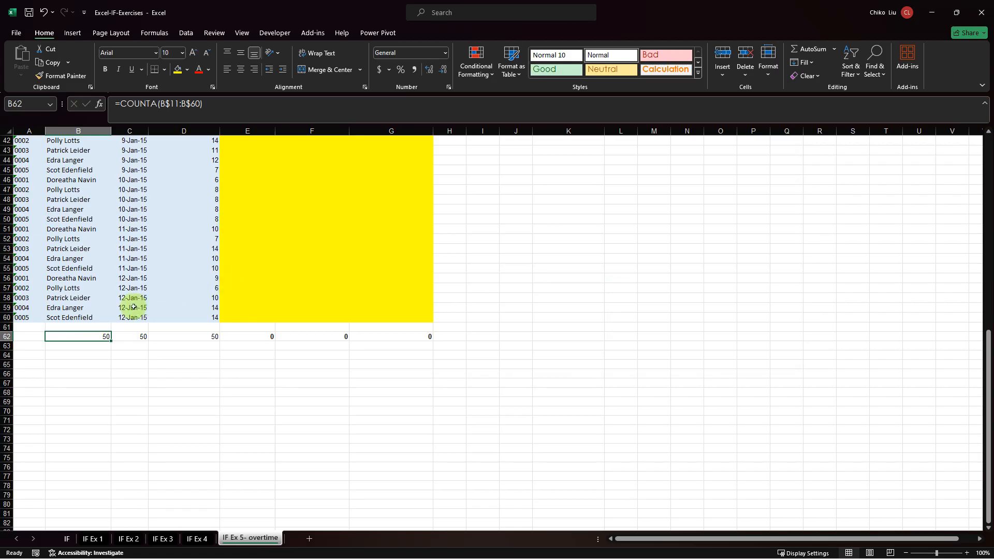
Copy the COUNTA formula from B62 into C63, beneath the COUNT result for the date column.
{"action": "left_click", "coordinate": [79, 287]}
{"action": "left_click", "coordinate": [84, 277]}
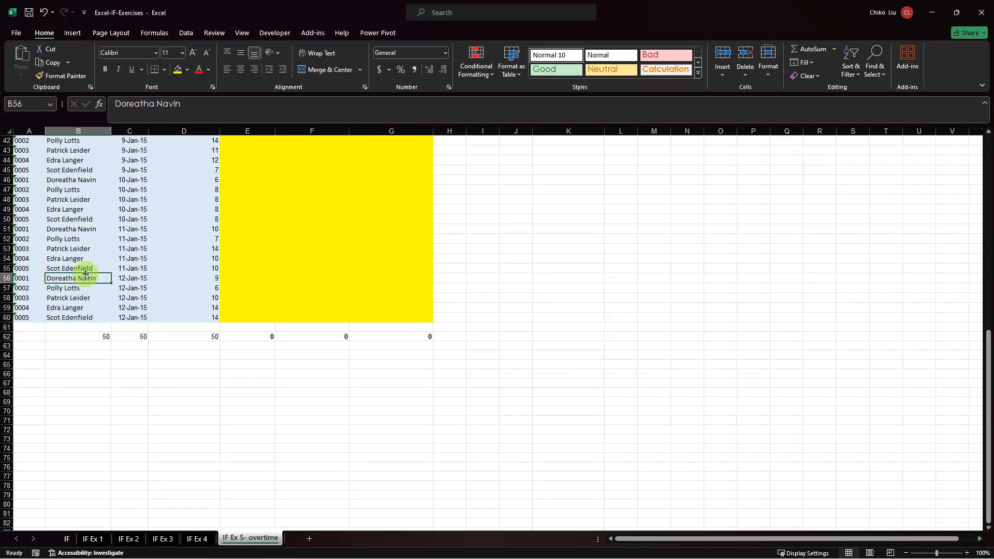
{"action": "left_click", "coordinate": [105, 337]}
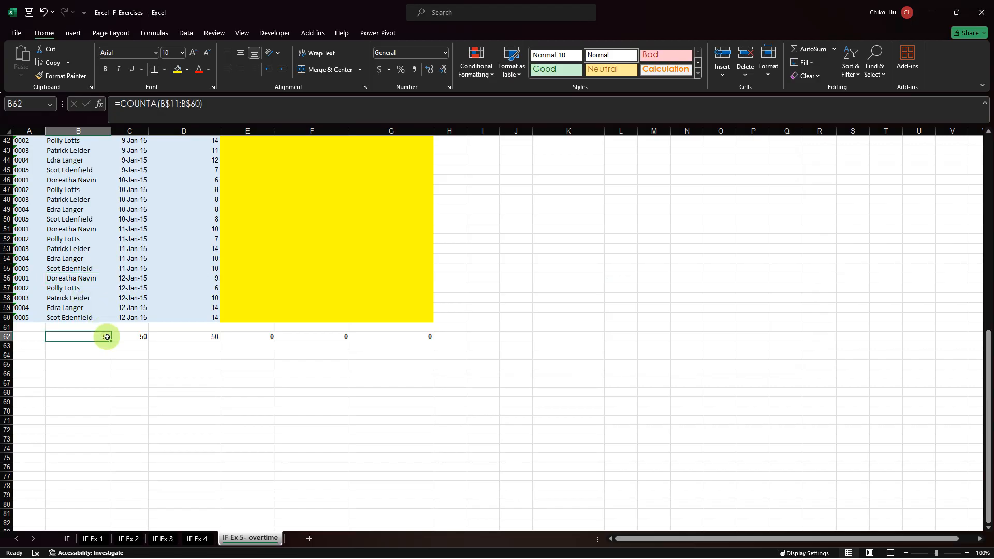
{"action": "key", "text": "ctrl+c"}
{"action": "key", "text": "Down"}
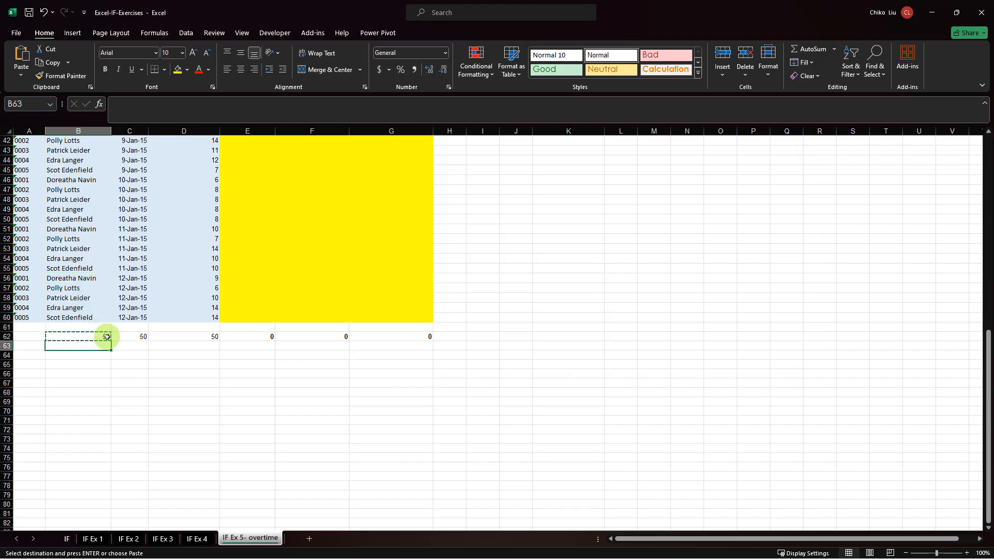
{"action": "key", "text": "Right"}
{"action": "key", "text": "ctrl+v"}
{"action": "key", "text": "ctrl"}
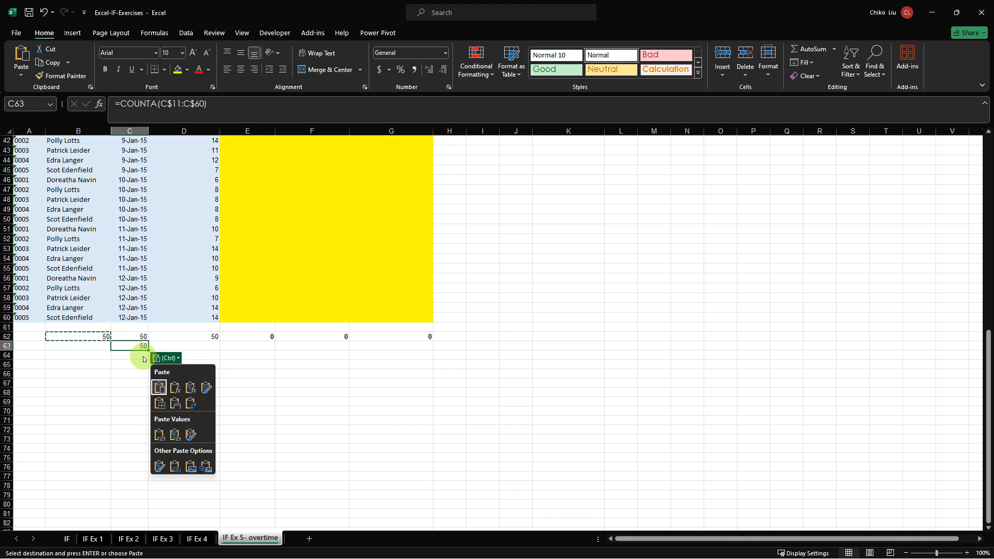
{"action": "key", "text": "Escape"}
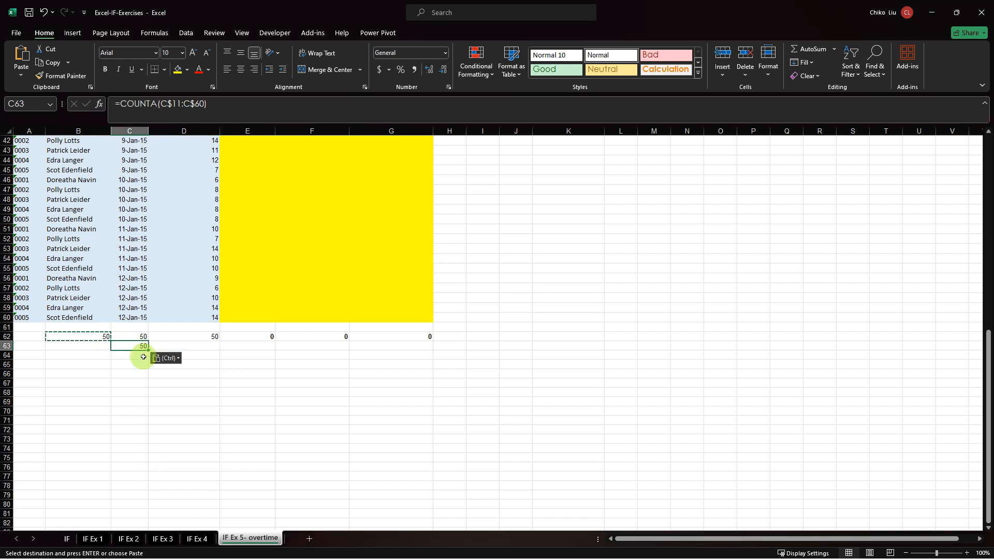
Copy the COUNTA formula from C63 into D63, and compare the formulas in B62 and D63.
{"action": "key", "text": "ctrl+c"}
{"action": "key", "text": "Right"}
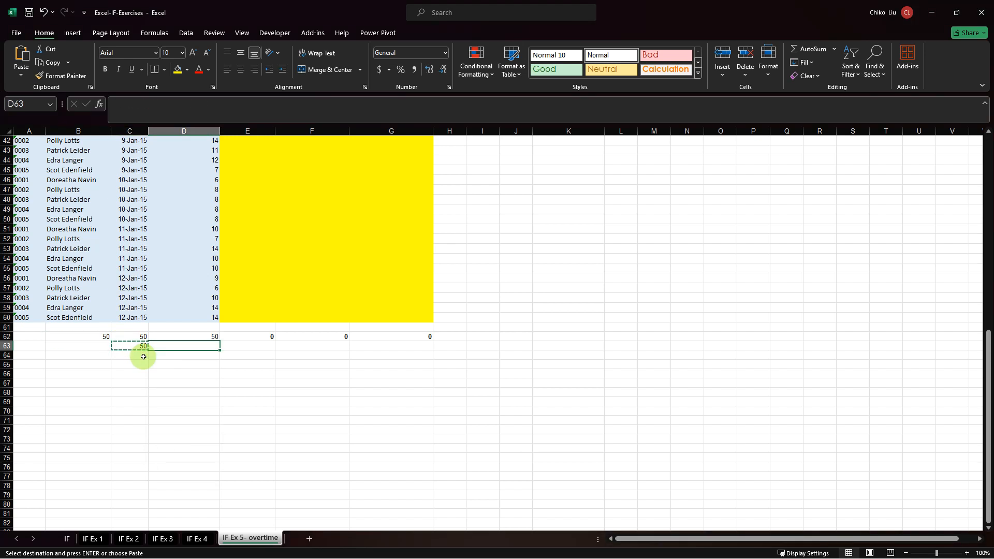
{"action": "key", "text": "ctrl+v"}
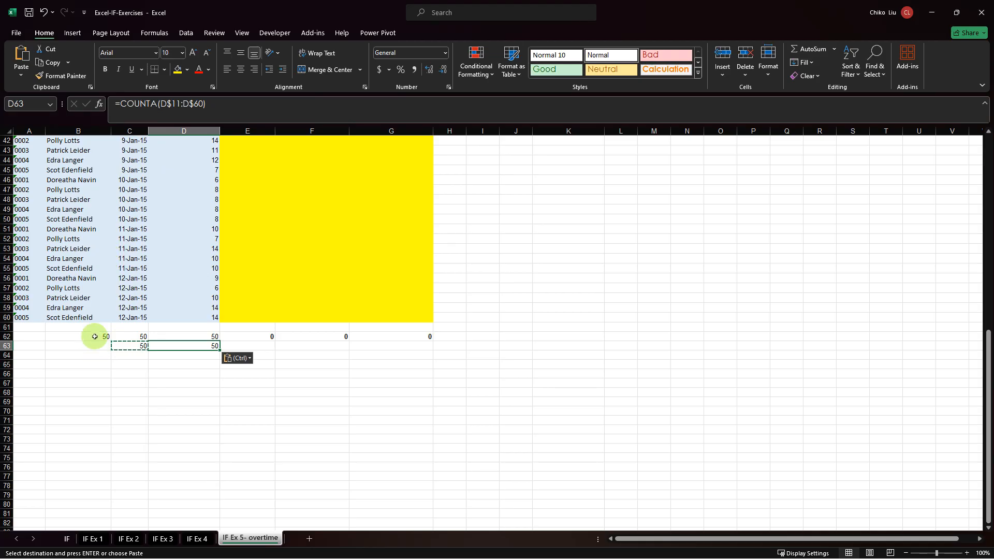
{"action": "left_click", "coordinate": [94, 336]}
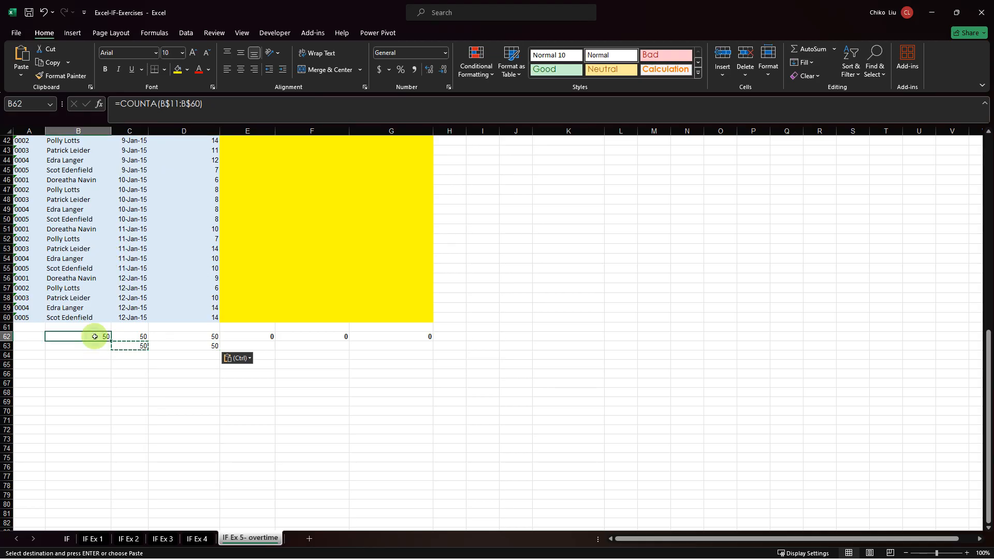
{"action": "left_click", "coordinate": [197, 350]}
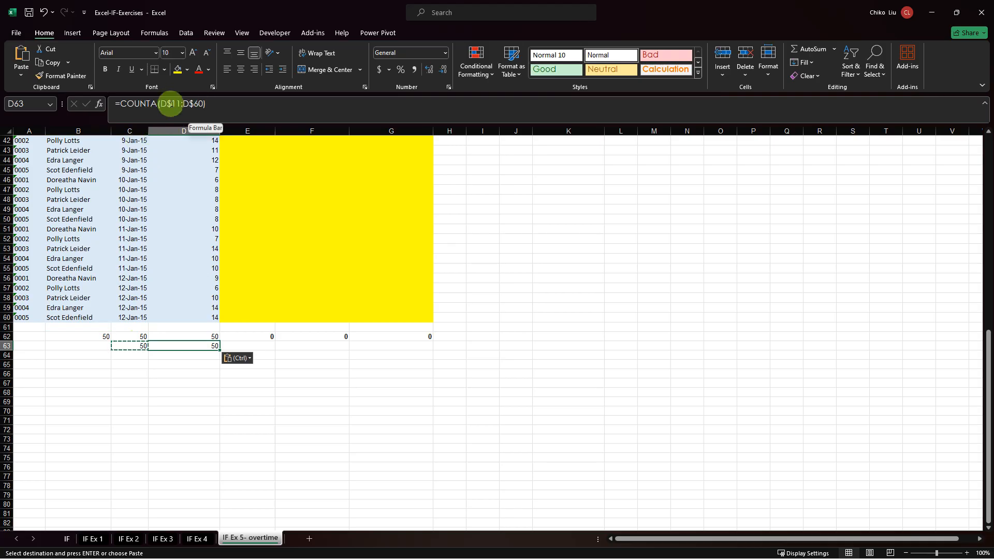
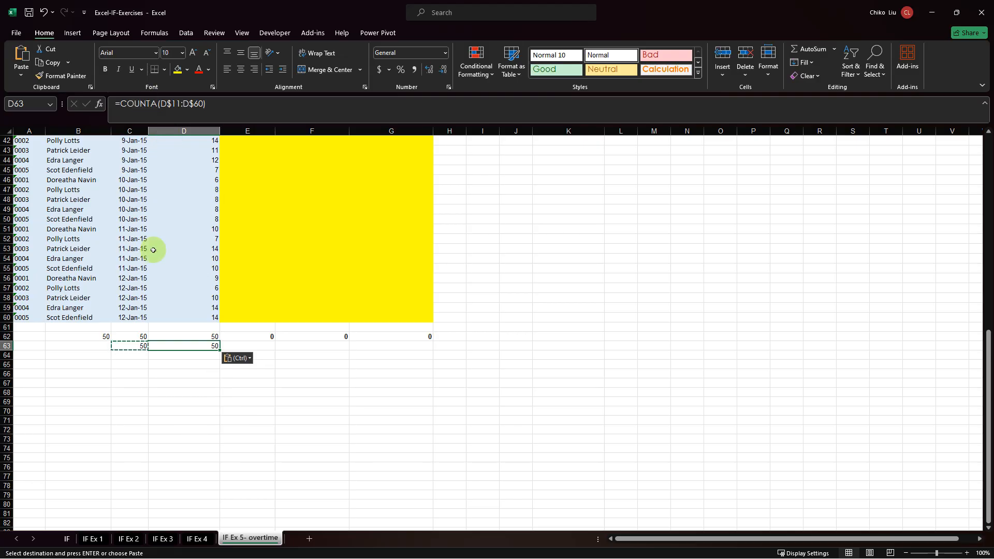
Find the COUNTBLANK function by searching for "count" and insert it in B64 under the Name column.
{"action": "left_click", "coordinate": [93, 355]}
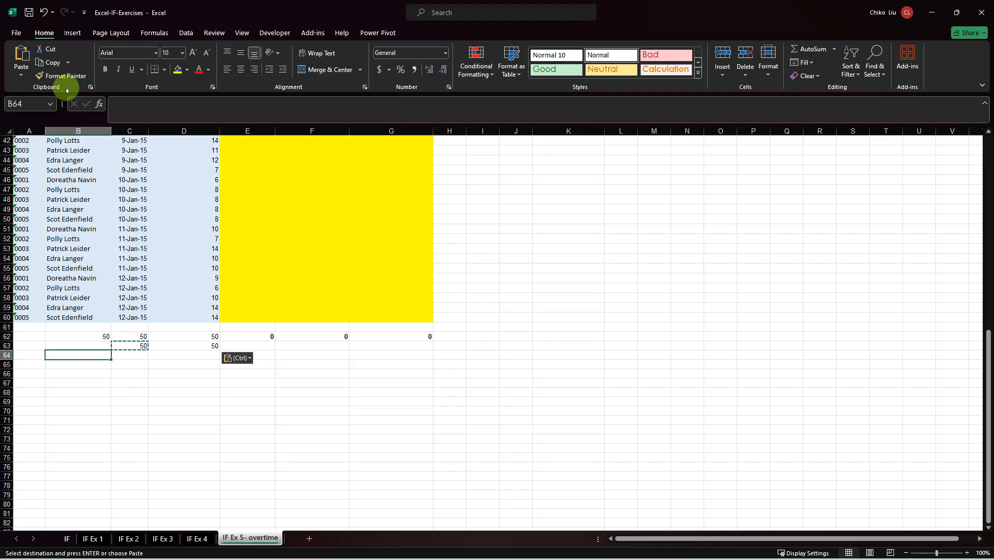
{"action": "left_click", "coordinate": [99, 105]}
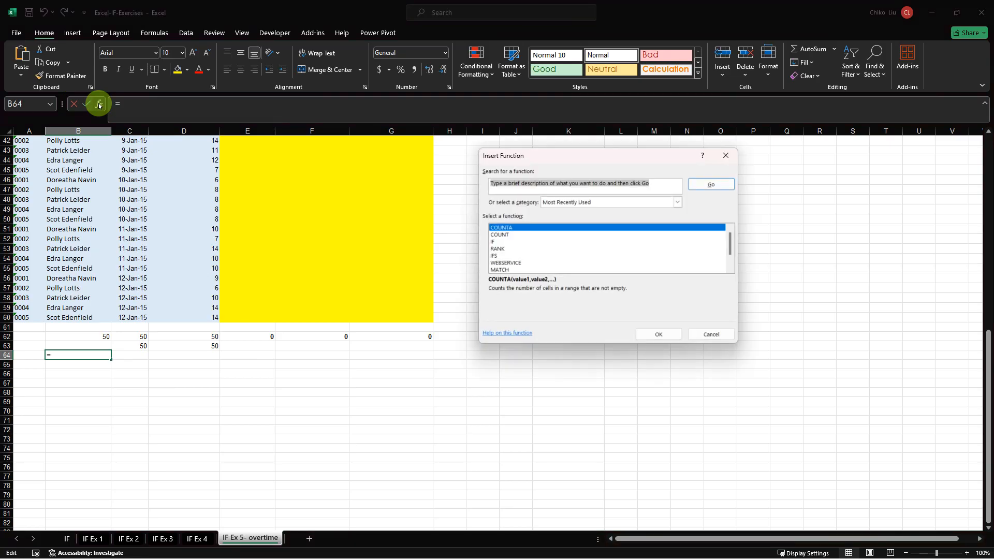
{"action": "type", "text": "count"}
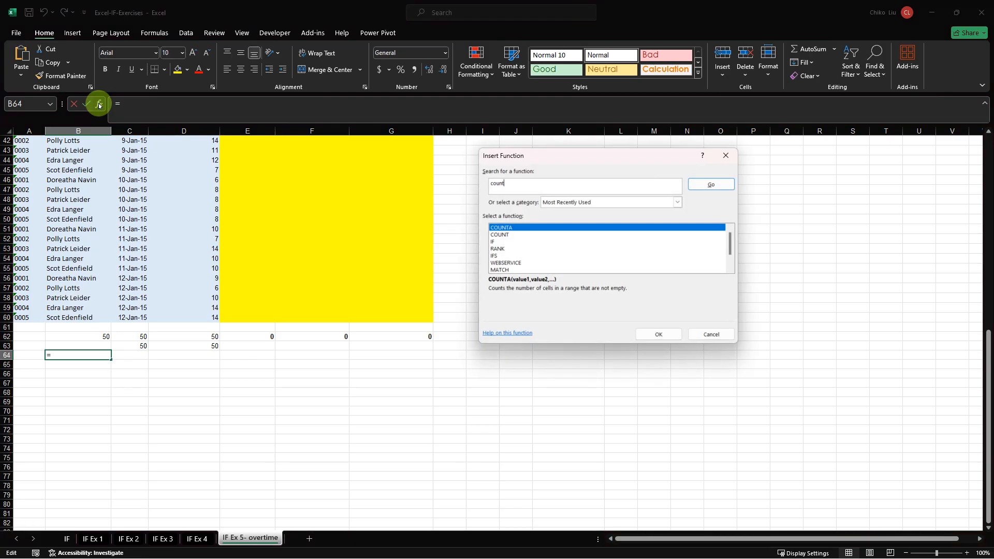
{"action": "key", "text": "Return"}
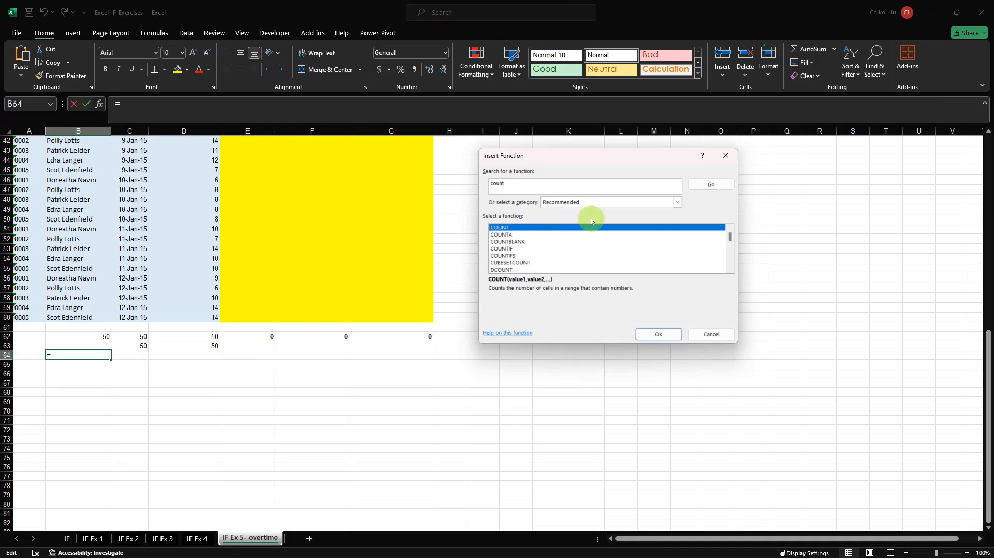
{"action": "left_click", "coordinate": [520, 248]}
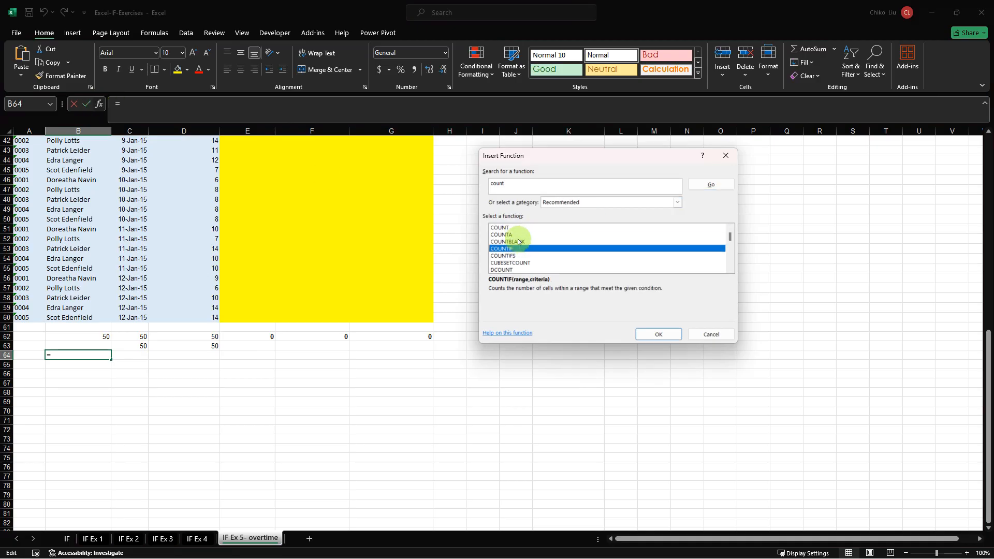
{"action": "left_click", "coordinate": [518, 242]}
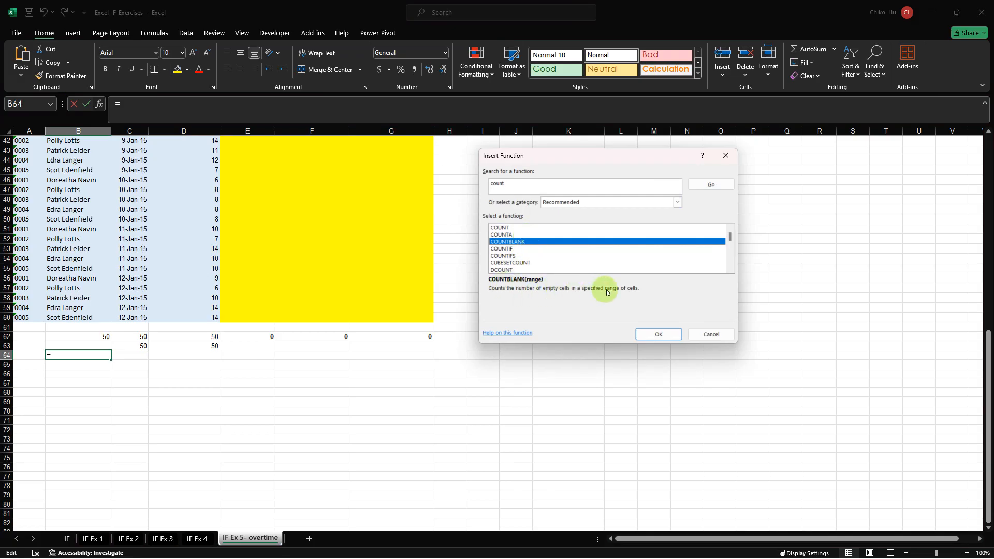
{"action": "left_click", "coordinate": [640, 336]}
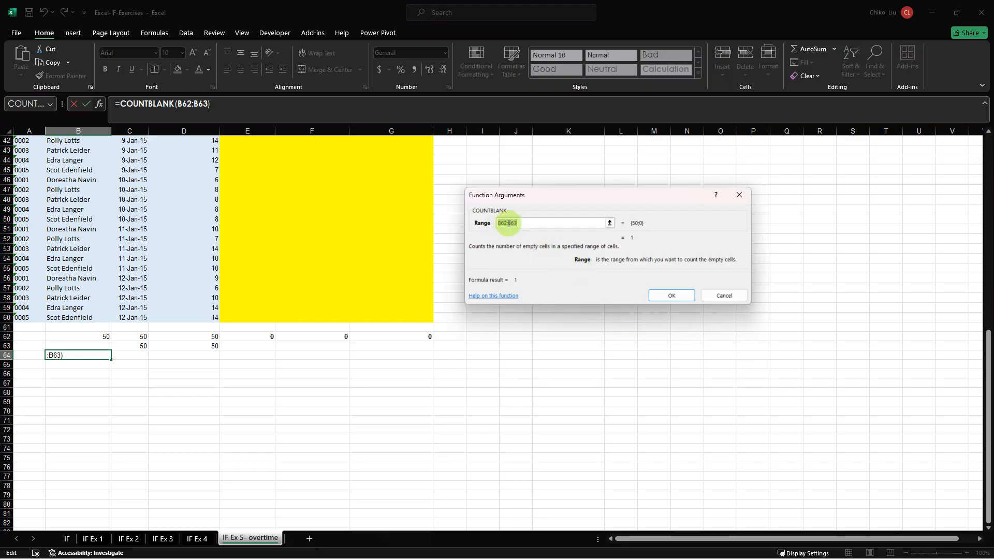
Set the COUNTBLANK range to the names in B$11:B$60, with only the rows locked, and enter the formula.
{"action": "left_click_drag", "start_coordinate": [105, 315], "coordinate": [86, 180]}
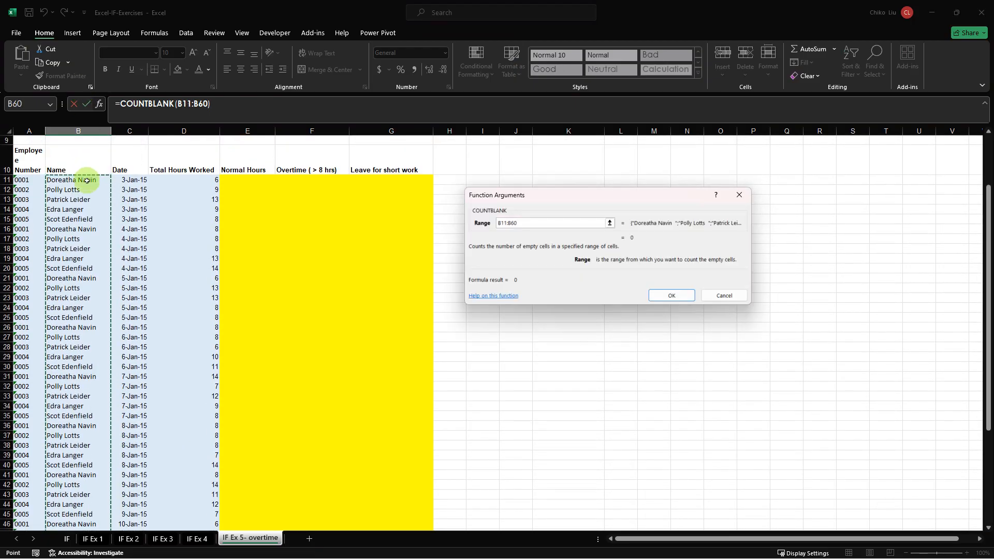
{"action": "key", "text": "F4"}
{"action": "key", "text": "F4"}
{"action": "key", "text": "F4"}
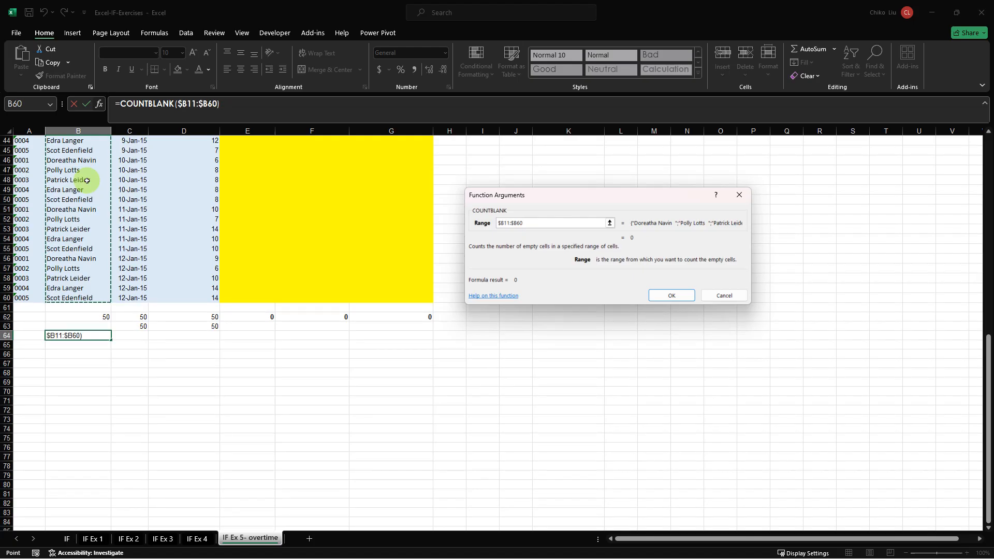
{"action": "key", "text": "F4"}
{"action": "key", "text": "F4"}
{"action": "key", "text": "Return"}
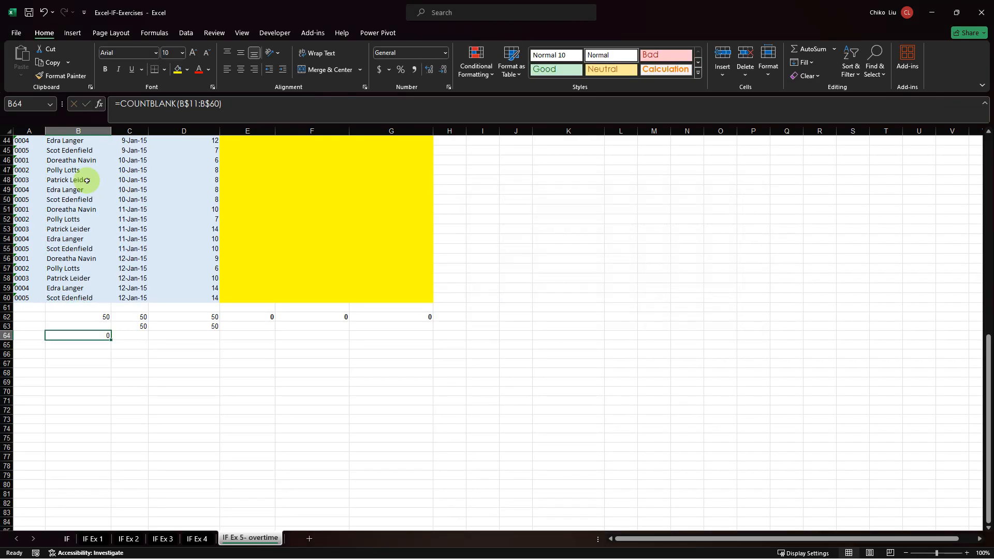
Fill the COUNTBLANK formula from B64 across row 64 through G64.
{"action": "scroll", "coordinate": [75, 181], "scroll_direction": "up", "scroll_amount": 3}
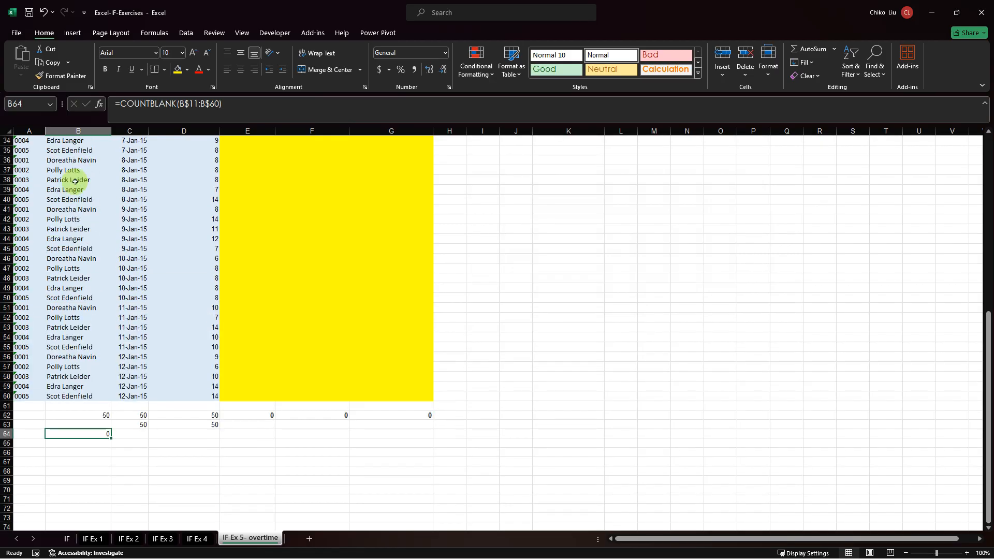
{"action": "scroll", "coordinate": [75, 181], "scroll_direction": "down", "scroll_amount": 3}
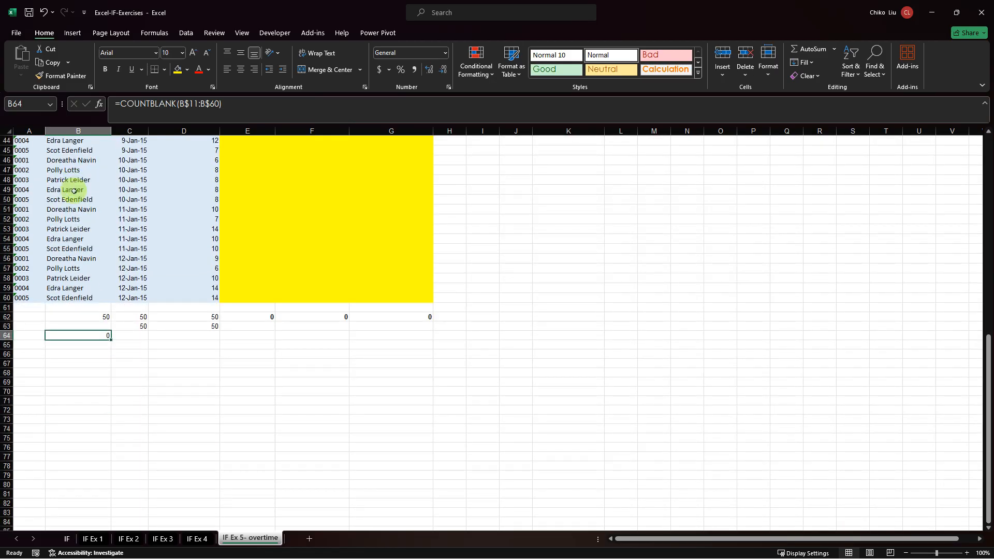
{"action": "key", "text": "ctrl+c"}
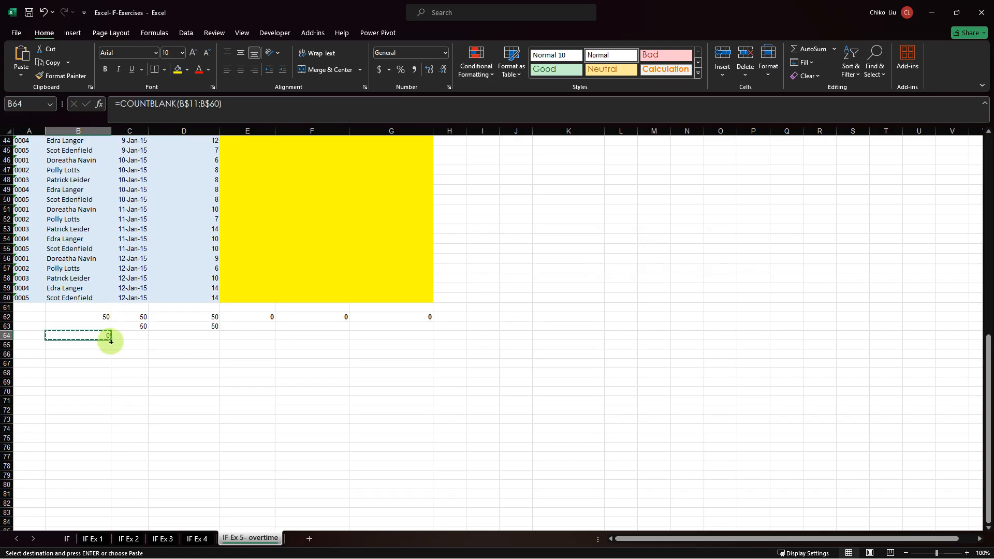
{"action": "left_click", "coordinate": [260, 294]}
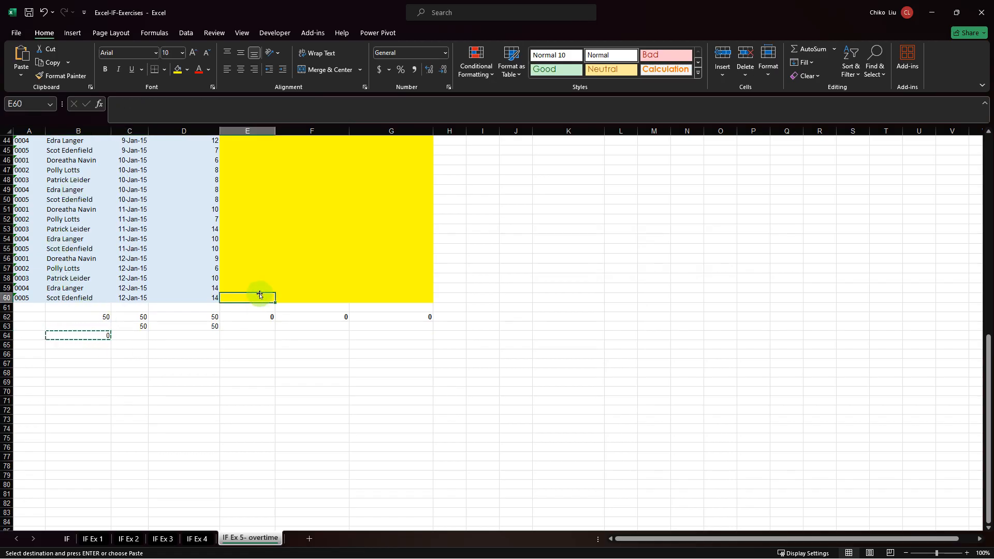
{"action": "left_click", "coordinate": [108, 333]}
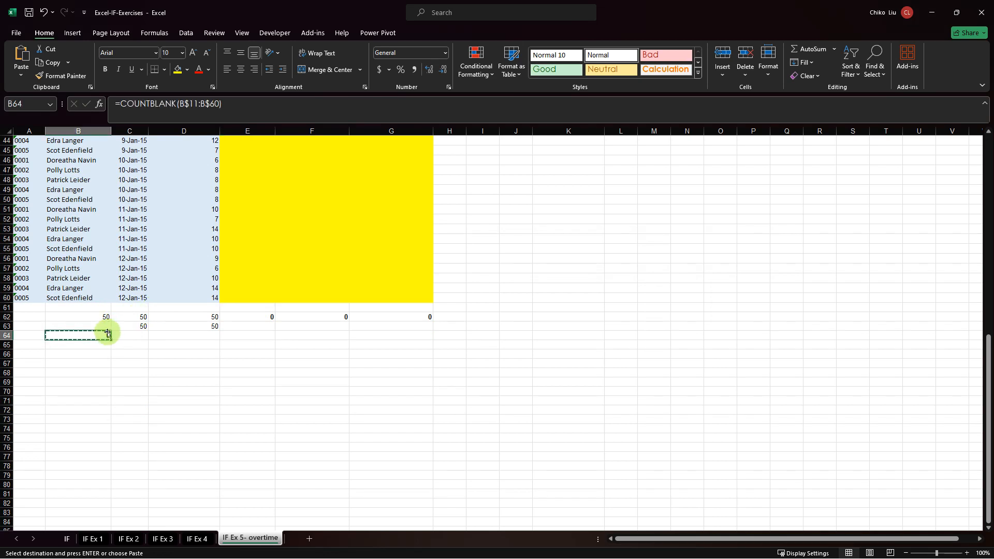
{"action": "left_click", "coordinate": [109, 336]}
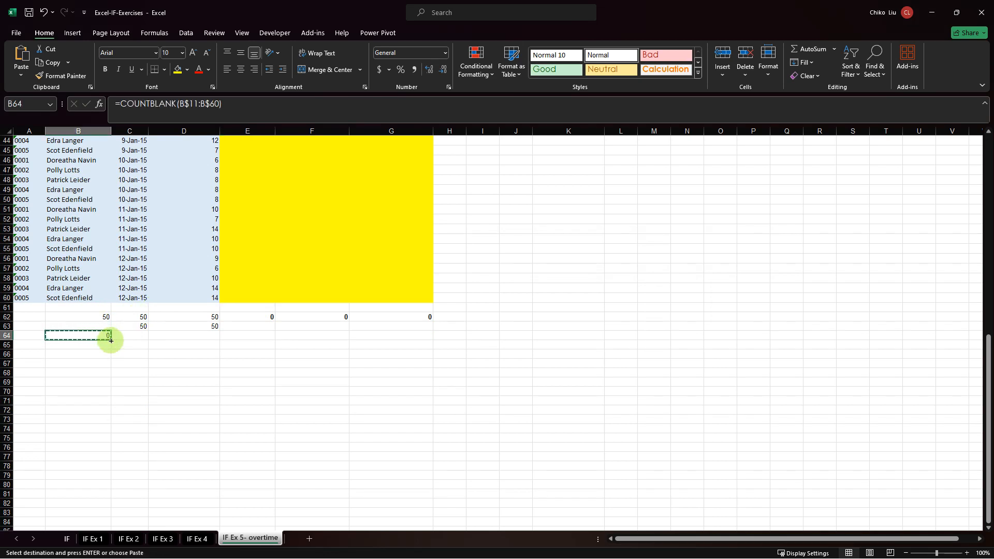
{"action": "left_click_drag", "start_coordinate": [111, 340], "coordinate": [409, 334]}
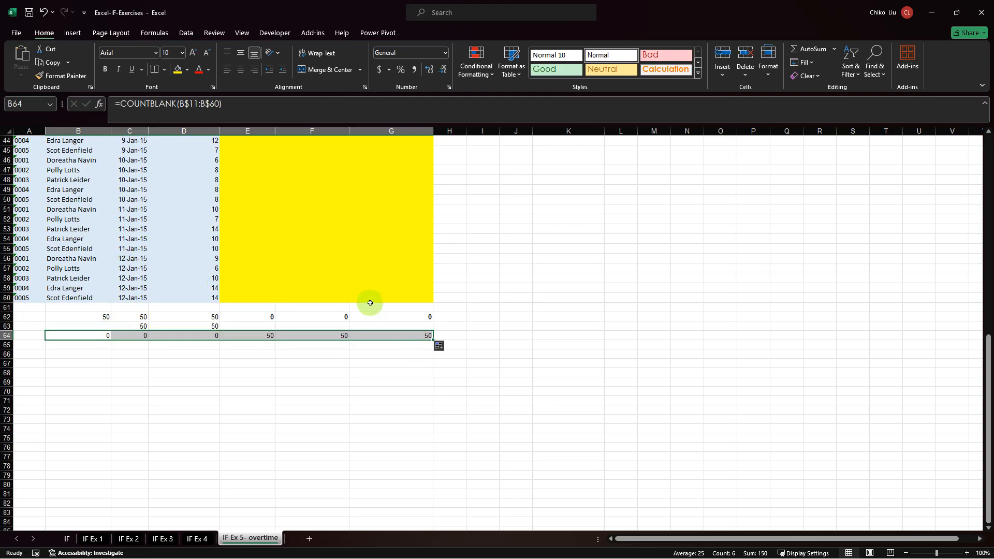
Compare the COUNTBLANK formulas in F64 and B64 against the yellow empty columns and the name column.
{"action": "left_click", "coordinate": [357, 288]}
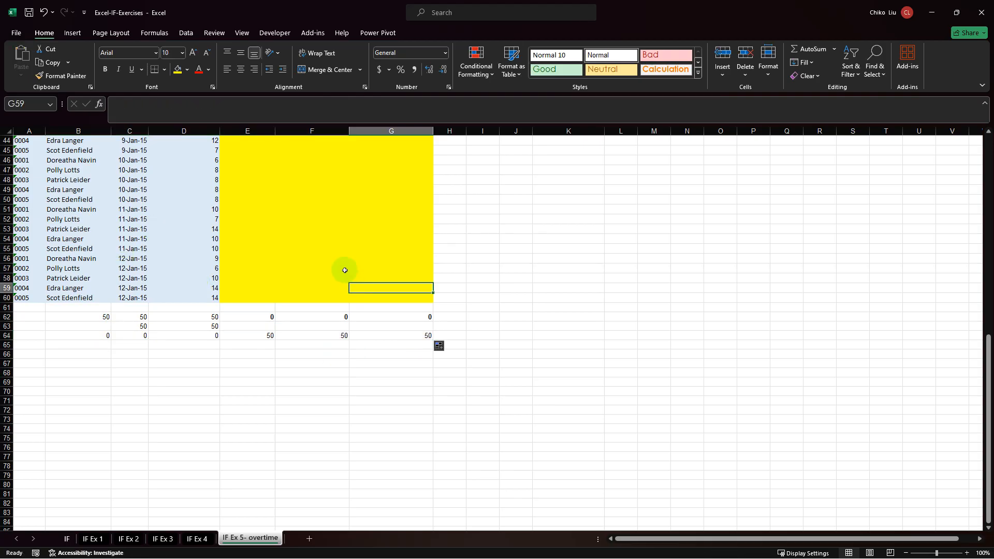
{"action": "left_click", "coordinate": [342, 335]}
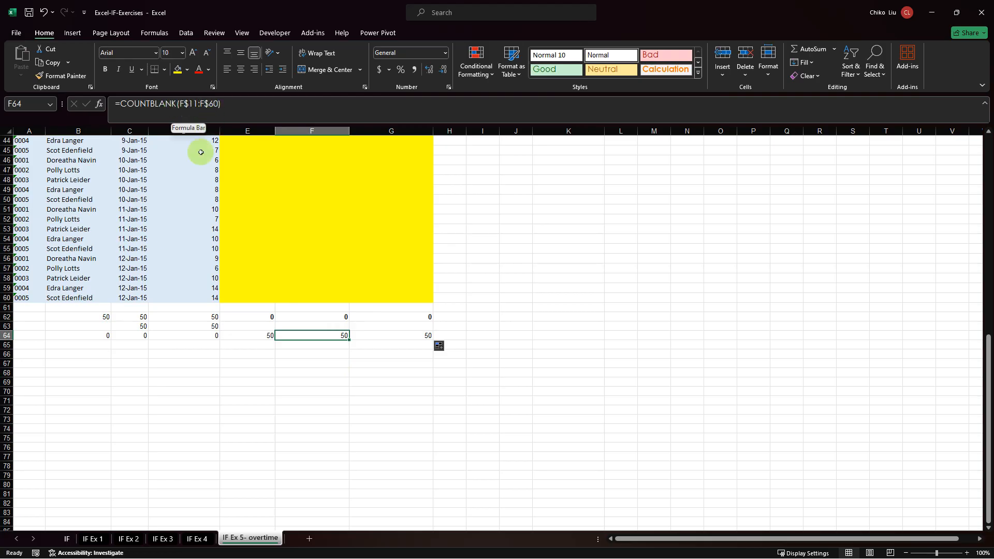
{"action": "left_click", "coordinate": [101, 337]}
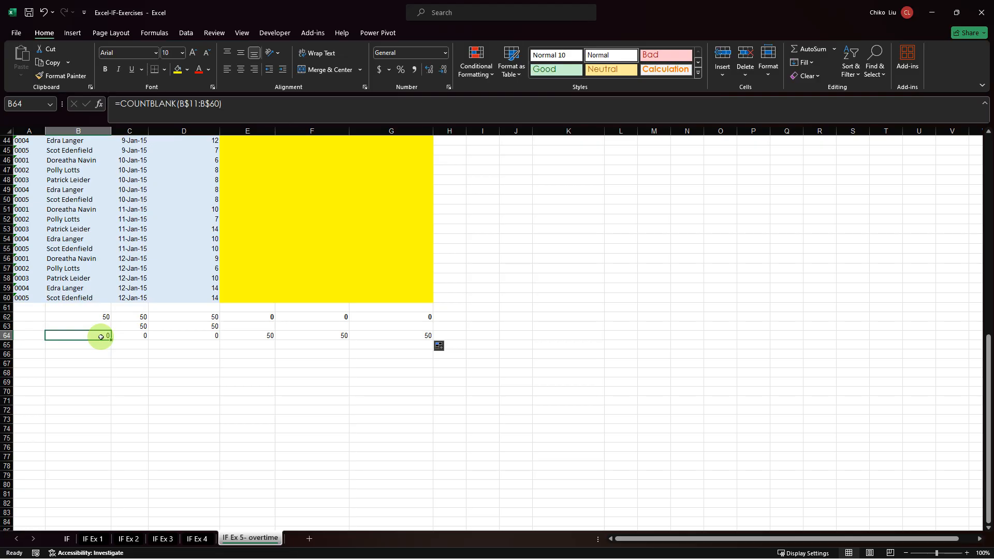
Copy the Name column with its header, B10:B60, into column K starting at K10.
{"action": "left_click", "coordinate": [102, 299]}
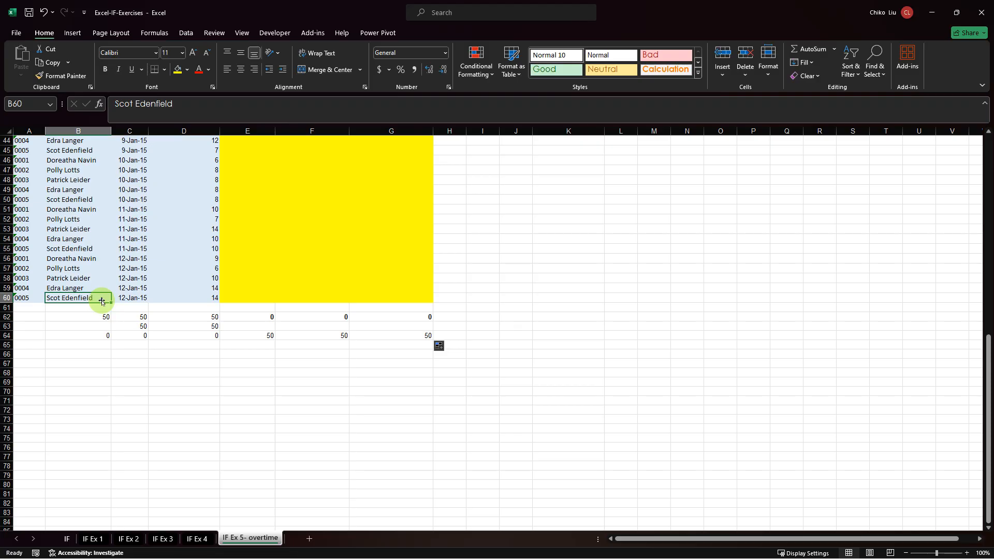
{"action": "key", "text": "ctrl+shift+Up"}
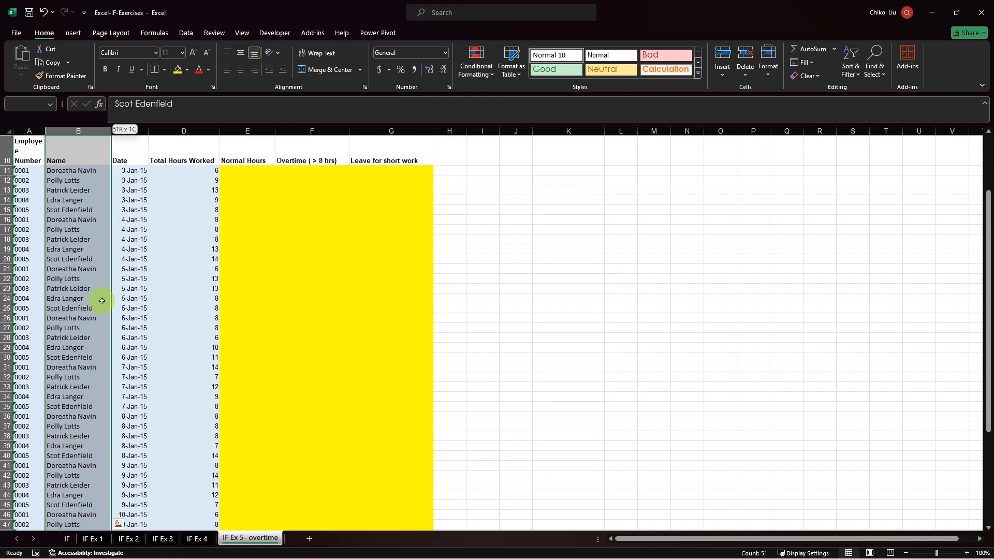
{"action": "key", "text": "ctrl+c"}
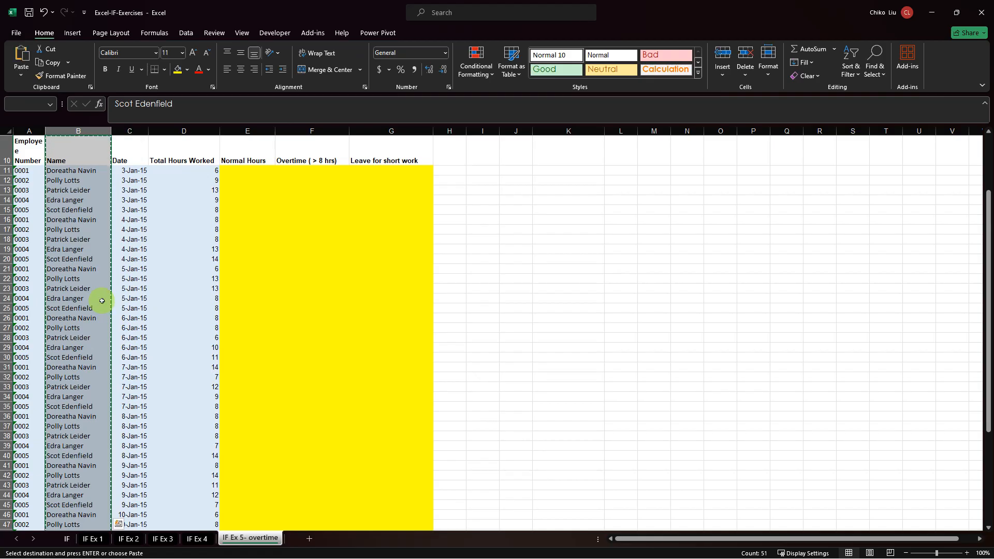
{"action": "left_click", "coordinate": [567, 152]}
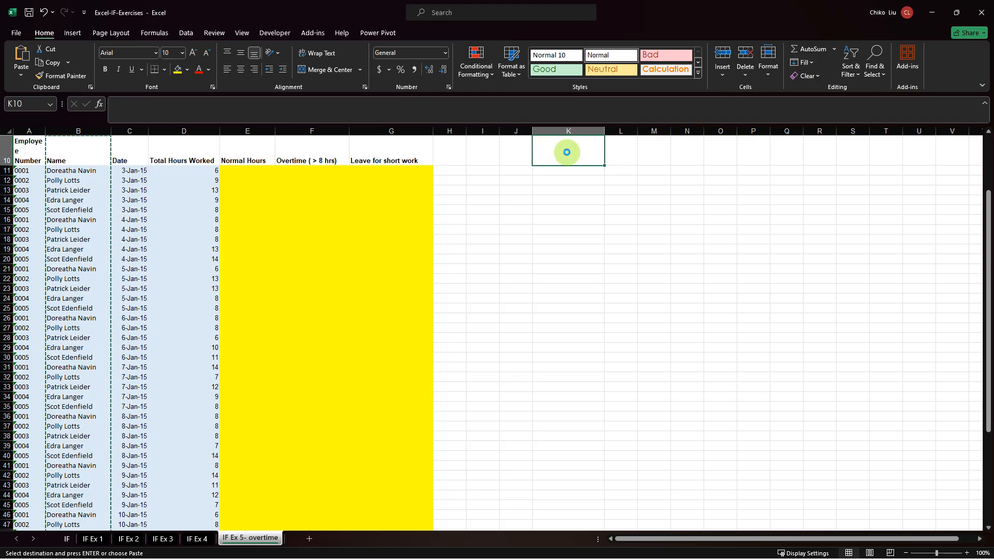
{"action": "key", "text": "ctrl+v"}
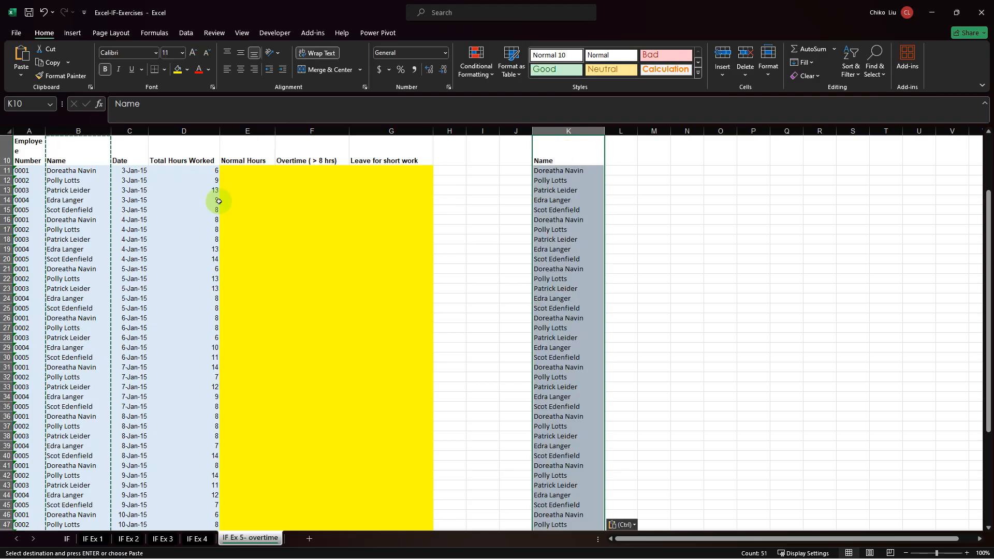
Copy the total hours in D13:D17 over the names in K13:K17 of the duplicate list.
{"action": "left_click_drag", "start_coordinate": [204, 171], "coordinate": [194, 231]}
{"action": "left_click", "coordinate": [204, 171]}
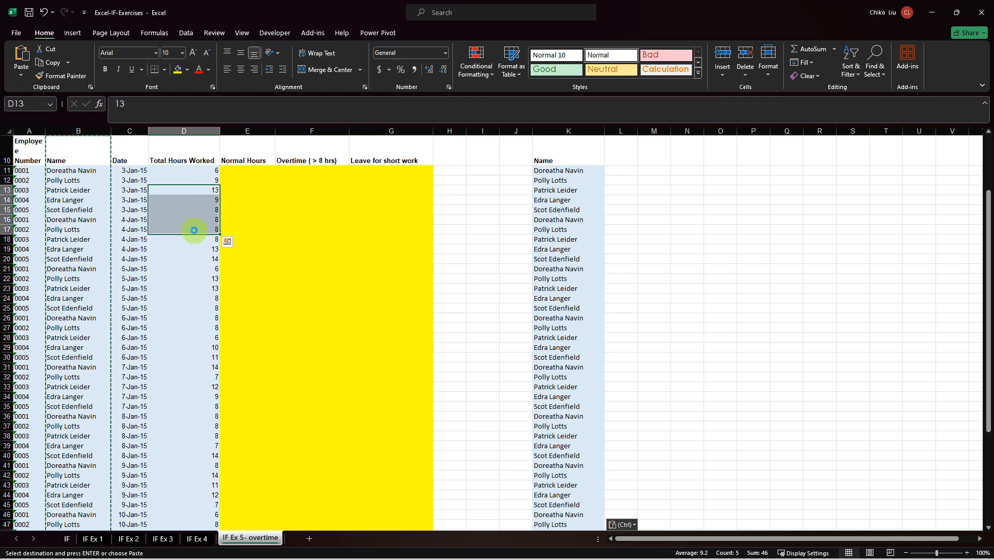
{"action": "key", "text": "Escape"}
{"action": "key", "text": "ctrl+c"}
{"action": "key", "text": "Right"}
{"action": "key", "text": "Right"}
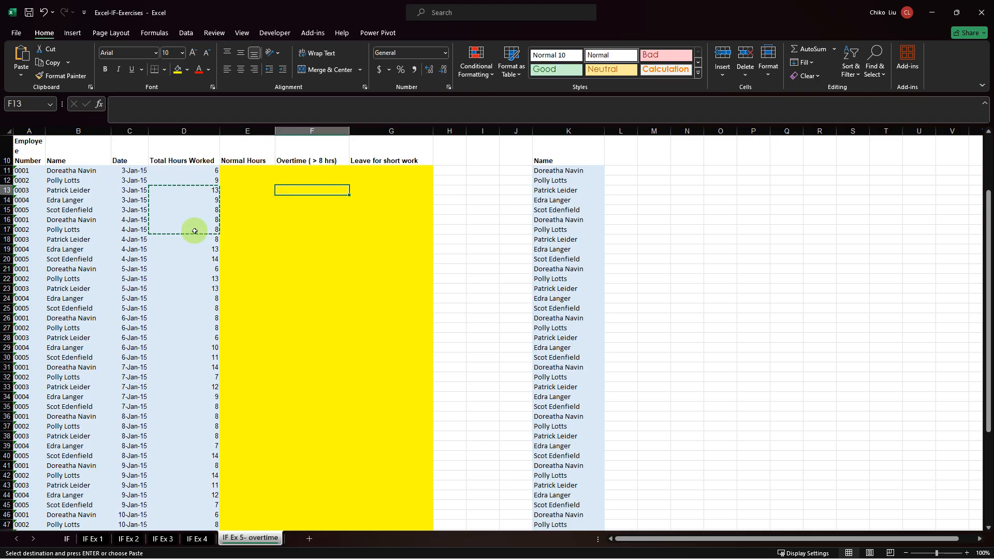
{"action": "key", "text": "Right"}
{"action": "key", "text": "Right"}
{"action": "key", "text": "Right"}
{"action": "key", "text": "Right"}
{"action": "key", "text": "Right"}
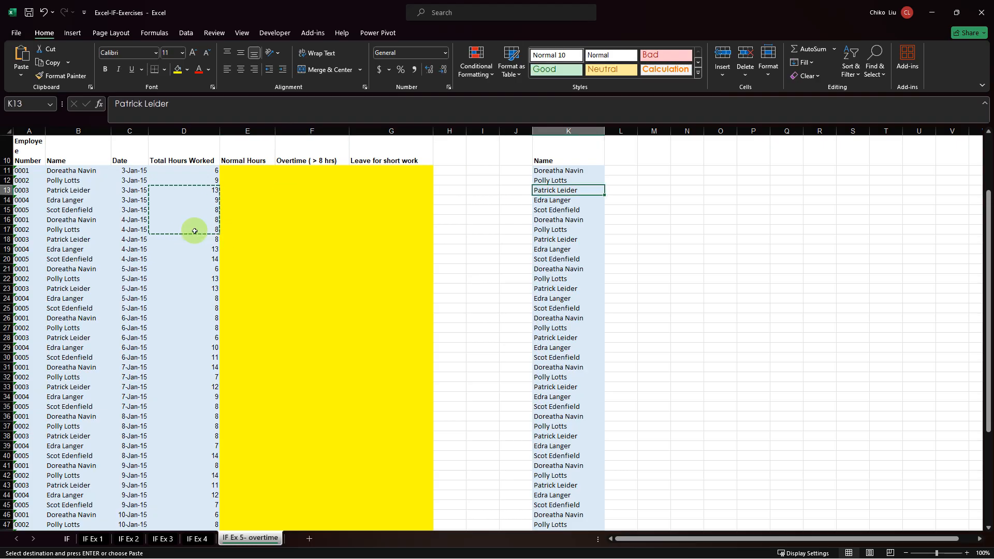
{"action": "key", "text": "ctrl+v"}
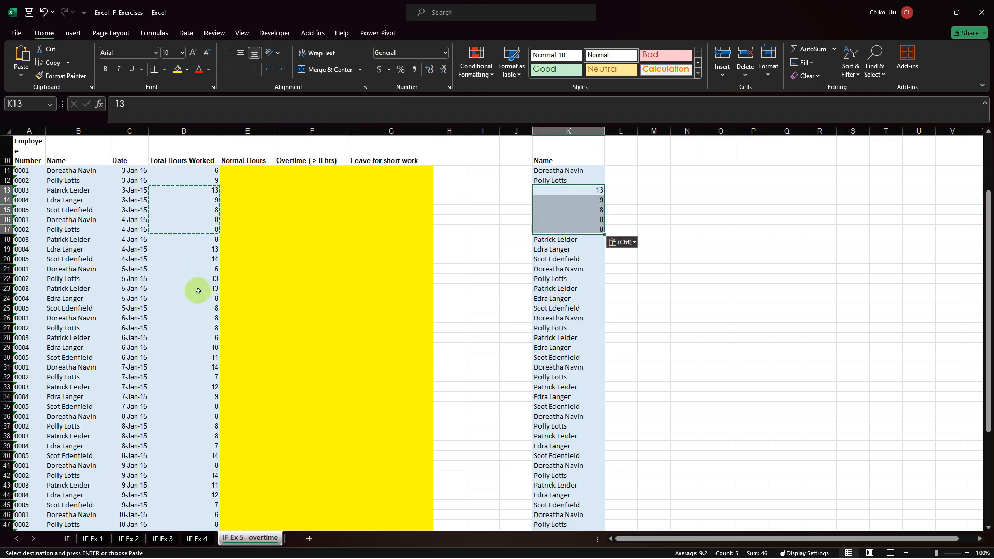
Copy the total hours in D25:D29 over the names in K25:K29 of the duplicate list.
{"action": "left_click_drag", "start_coordinate": [199, 308], "coordinate": [193, 345]}
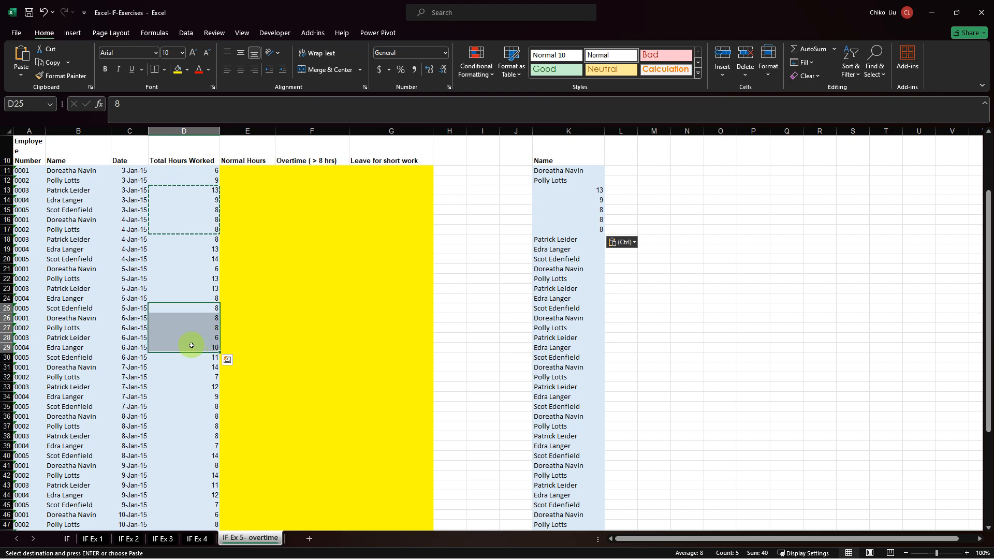
{"action": "key", "text": "ctrl+c"}
{"action": "key", "text": "Right"}
{"action": "key", "text": "Right"}
{"action": "key", "text": "Right"}
{"action": "key", "text": "Right"}
{"action": "key", "text": "Right"}
{"action": "key", "text": "Right"}
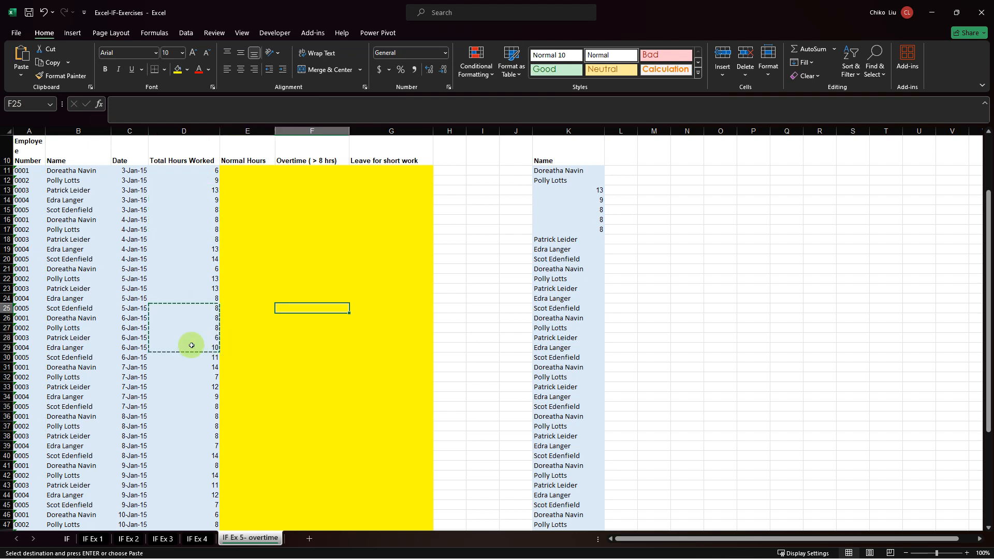
{"action": "key", "text": "Right"}
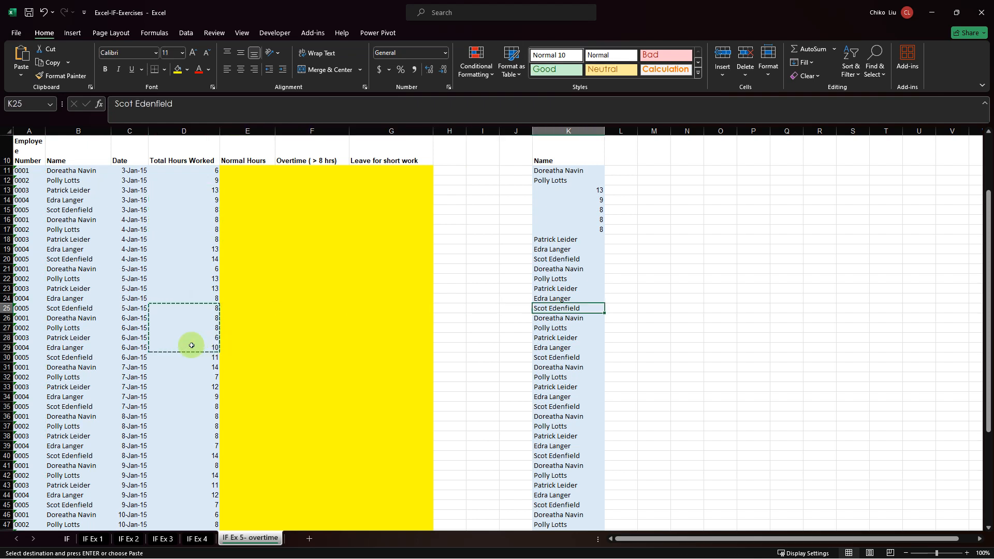
{"action": "key", "text": "ctrl+v"}
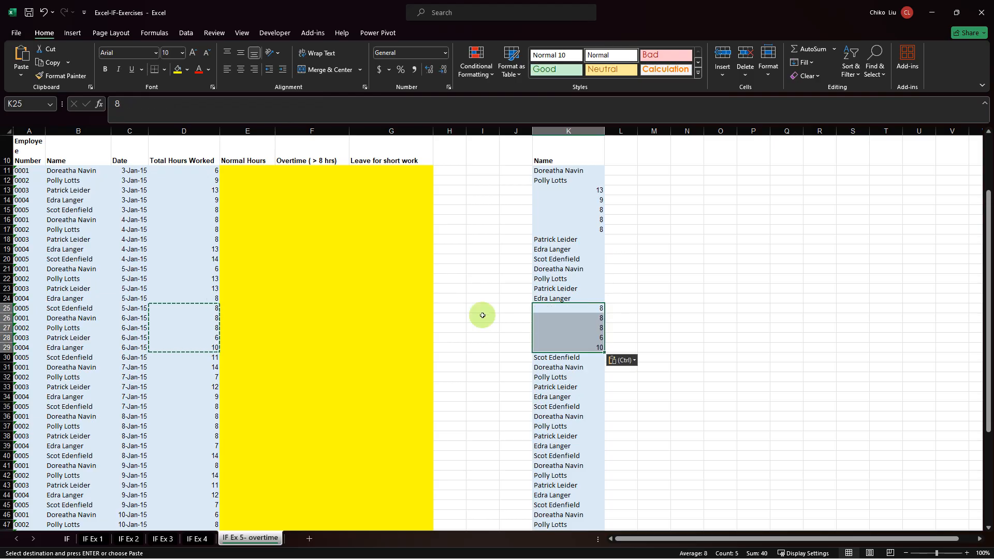
Copy the total hours in D35 over the name in K35 of the duplicate list.
{"action": "left_click", "coordinate": [200, 408]}
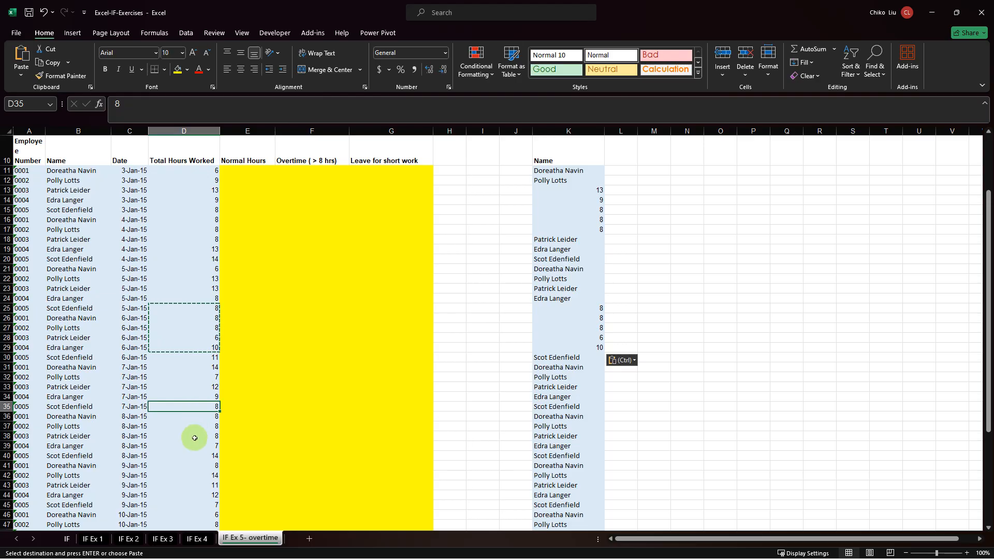
{"action": "key", "text": "ctrl"}
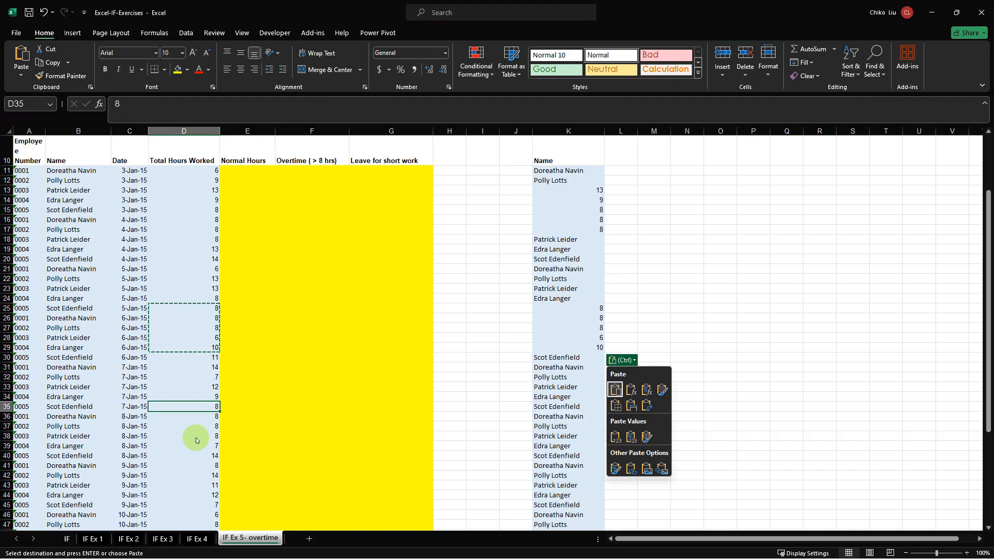
{"action": "key", "text": "Escape"}
{"action": "key", "text": "ctrl+c"}
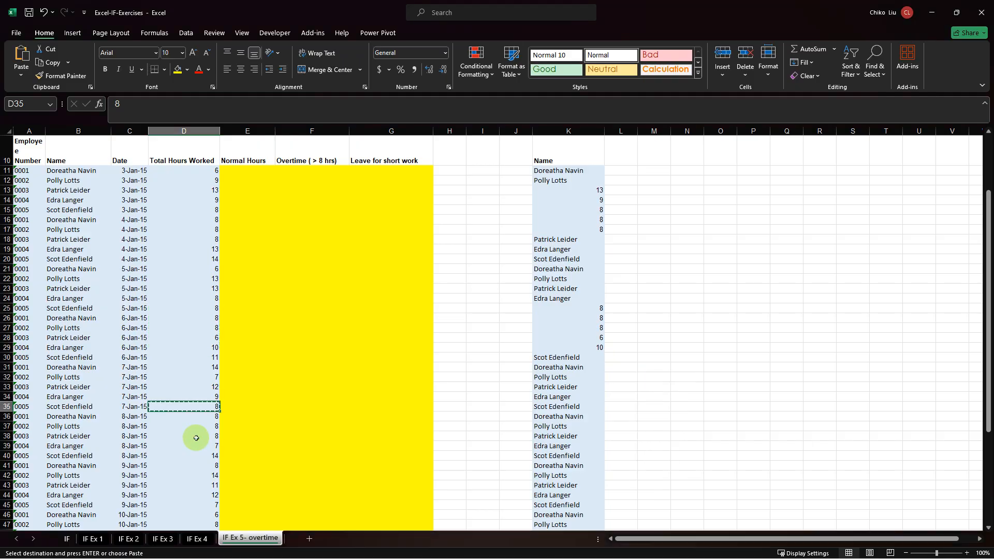
{"action": "key", "text": "Right"}
{"action": "key", "text": "Right"}
{"action": "key", "text": "Right"}
{"action": "key", "text": "Right"}
{"action": "key", "text": "Right"}
{"action": "key", "text": "Right"}
{"action": "key", "text": "Right"}
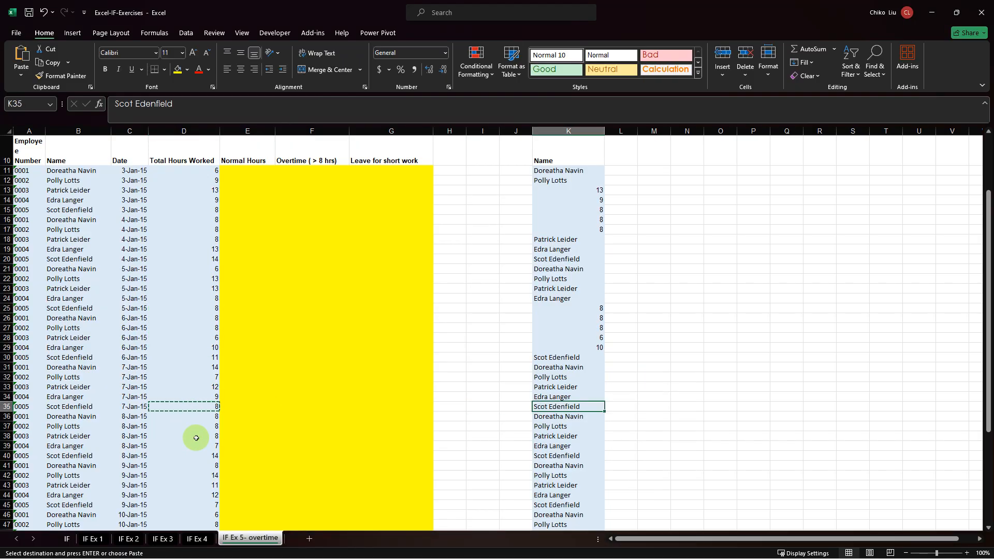
{"action": "key", "text": "ctrl+v"}
Copy the total hours in D40 over the name in K40 of the duplicate list.
{"action": "key", "text": "Left"}
{"action": "key", "text": "Left"}
{"action": "key", "text": "Left"}
{"action": "key", "text": "Left"}
{"action": "key", "text": "Left"}
{"action": "key", "text": "Left"}
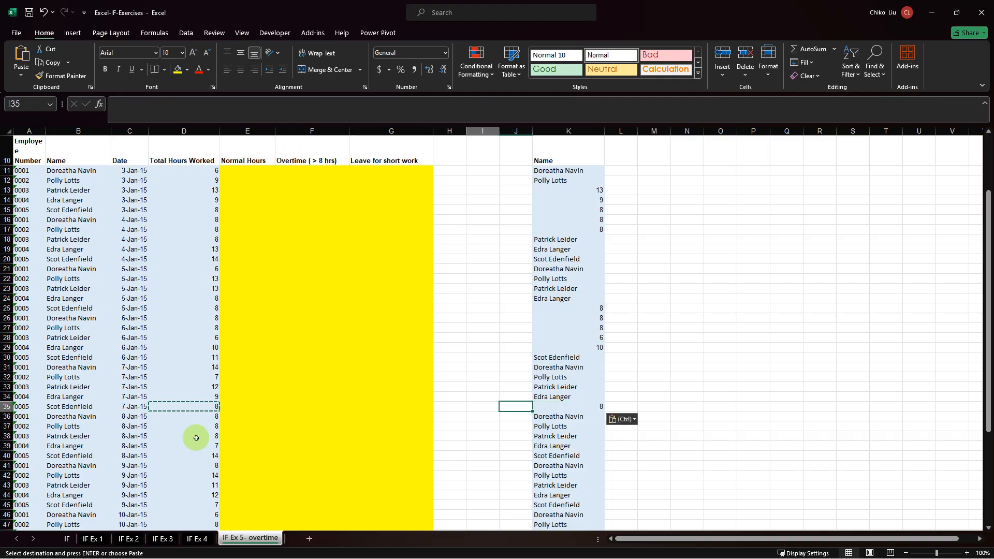
{"action": "key", "text": "Left"}
{"action": "key", "text": "Down"}
{"action": "key", "text": "Down"}
{"action": "key", "text": "Down"}
{"action": "key", "text": "Down"}
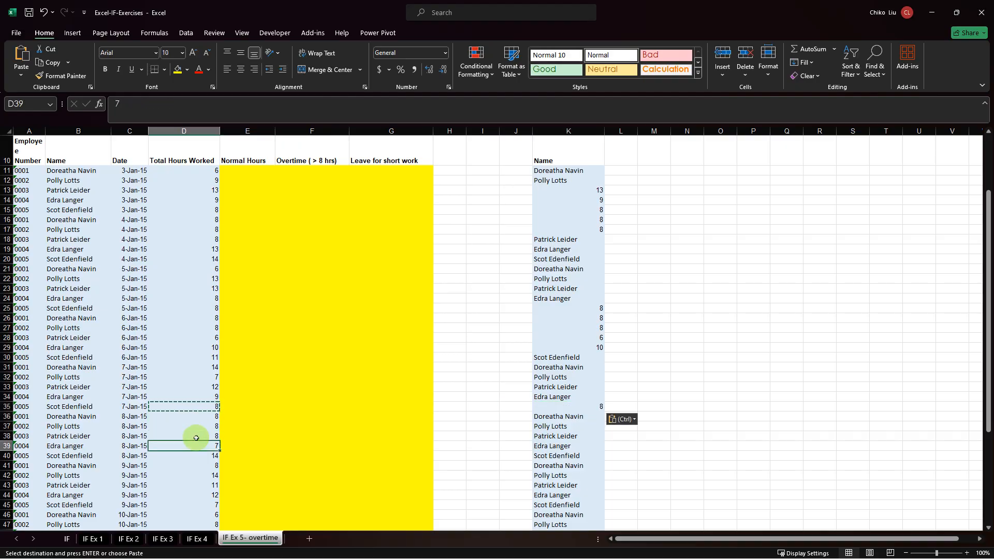
{"action": "key", "text": "Down"}
{"action": "key", "text": "ctrl+c"}
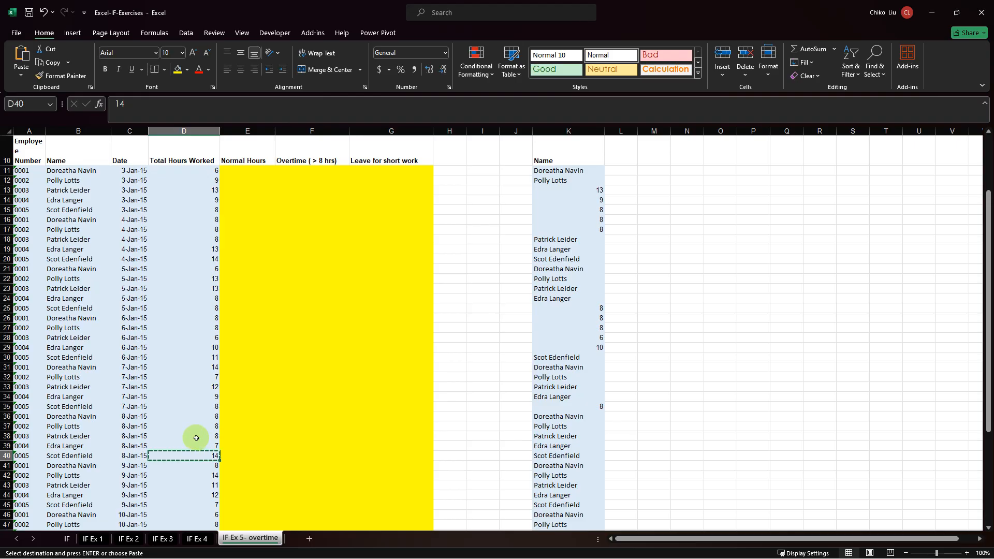
{"action": "key", "text": "Right"}
{"action": "key", "text": "Right"}
{"action": "key", "text": "Right"}
{"action": "key", "text": "Right"}
{"action": "key", "text": "Right"}
{"action": "key", "text": "Right"}
{"action": "key", "text": "Right"}
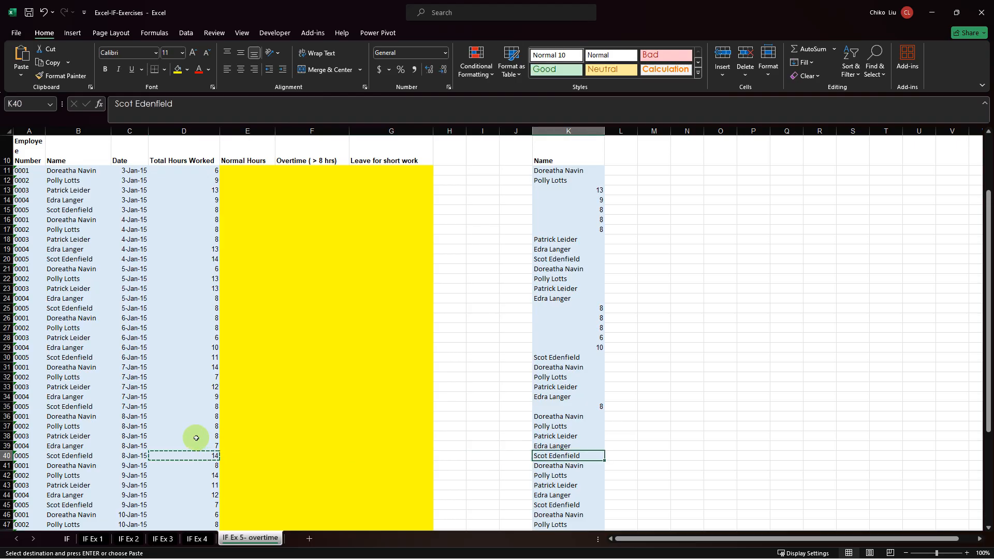
{"action": "key", "text": "ctrl+v"}
Copy the total hours in D46 over the name in K46, undoing the mistaken paste onto D46.
{"action": "key", "text": "Left"}
{"action": "key", "text": "Left"}
{"action": "key", "text": "Left"}
{"action": "key", "text": "Left"}
{"action": "key", "text": "Left"}
{"action": "key", "text": "Left"}
{"action": "key", "text": "Left"}
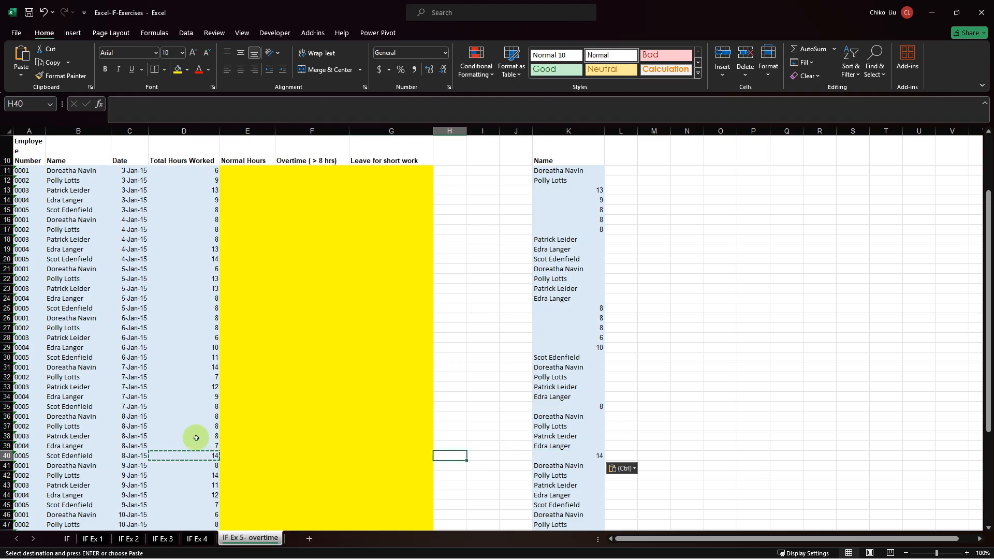
{"action": "key", "text": "Down"}
{"action": "key", "text": "Down"}
{"action": "key", "text": "Down"}
{"action": "key", "text": "Down"}
{"action": "key", "text": "Down"}
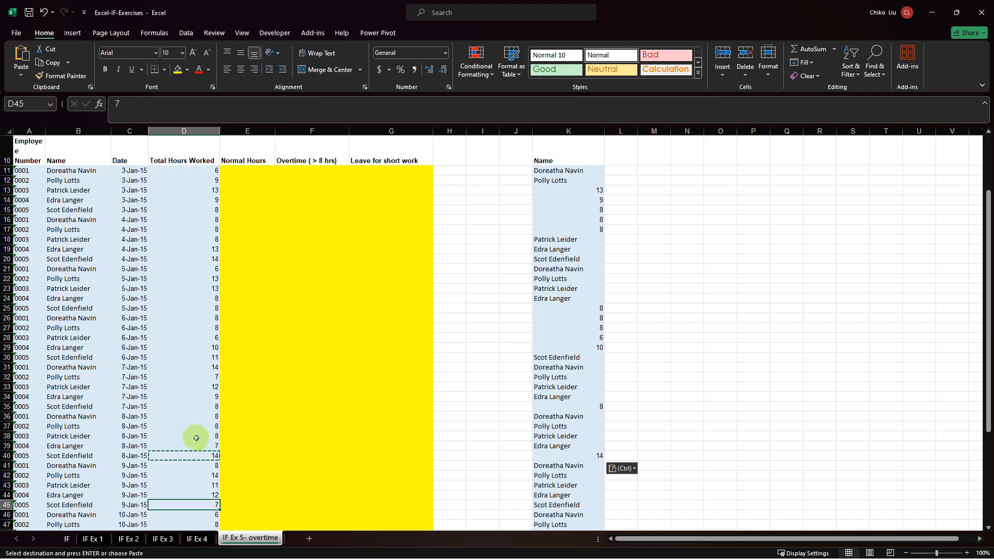
{"action": "key", "text": "Down"}
{"action": "key", "text": "ctrl+v"}
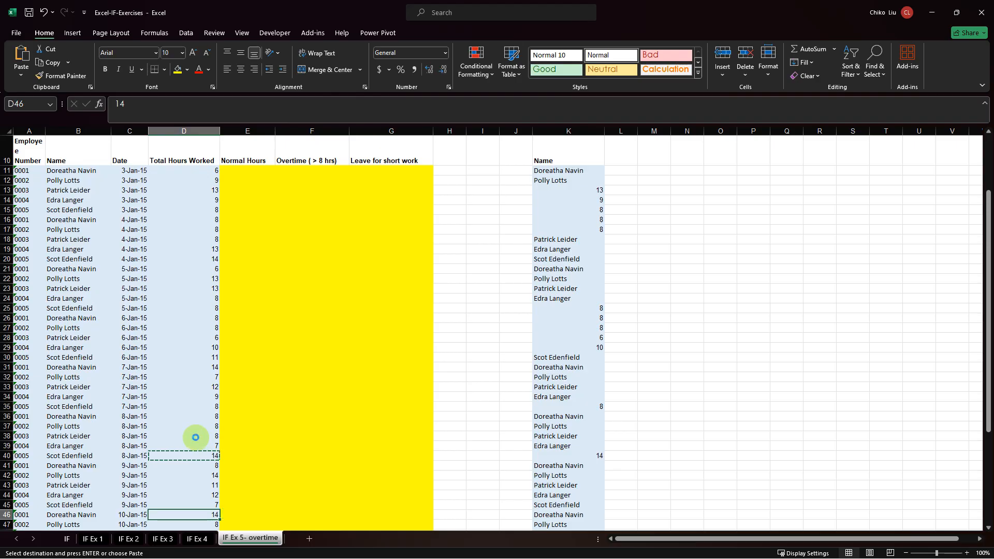
{"action": "key", "text": "ctrl+z"}
{"action": "key", "text": "ctrl+c"}
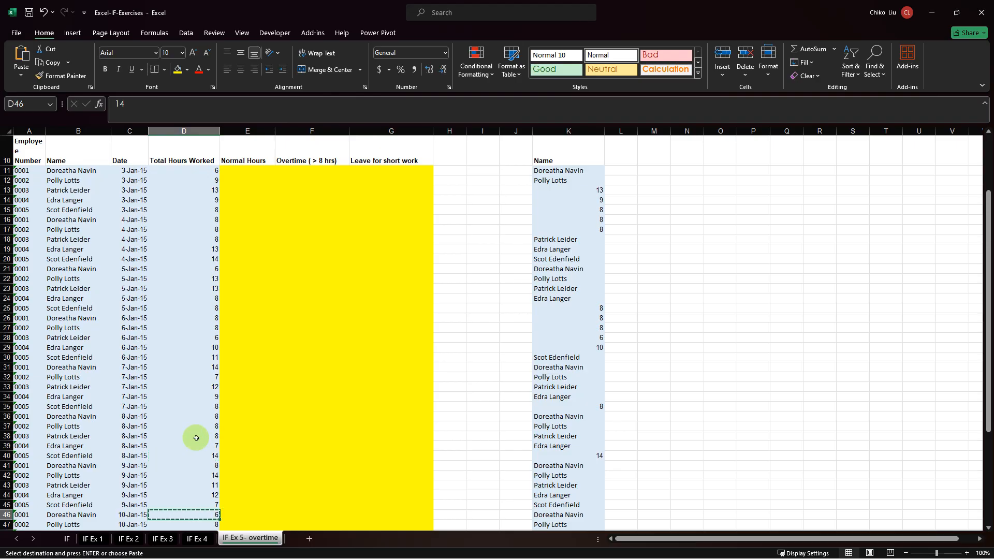
{"action": "key", "text": "Right"}
{"action": "key", "text": "Right"}
{"action": "key", "text": "Right"}
{"action": "key", "text": "Right"}
{"action": "key", "text": "Right"}
{"action": "key", "text": "Right"}
{"action": "key", "text": "Right"}
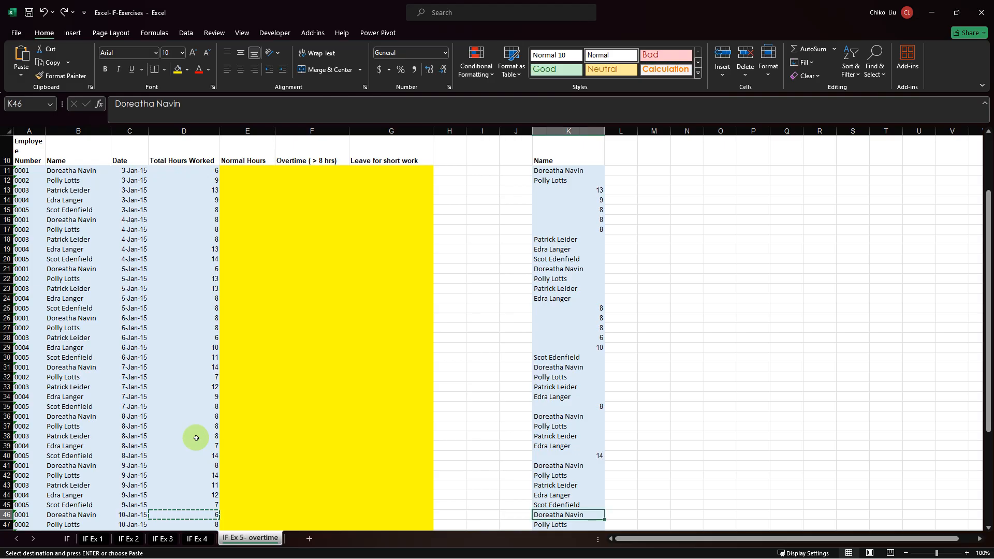
{"action": "key", "text": "ctrl+v"}
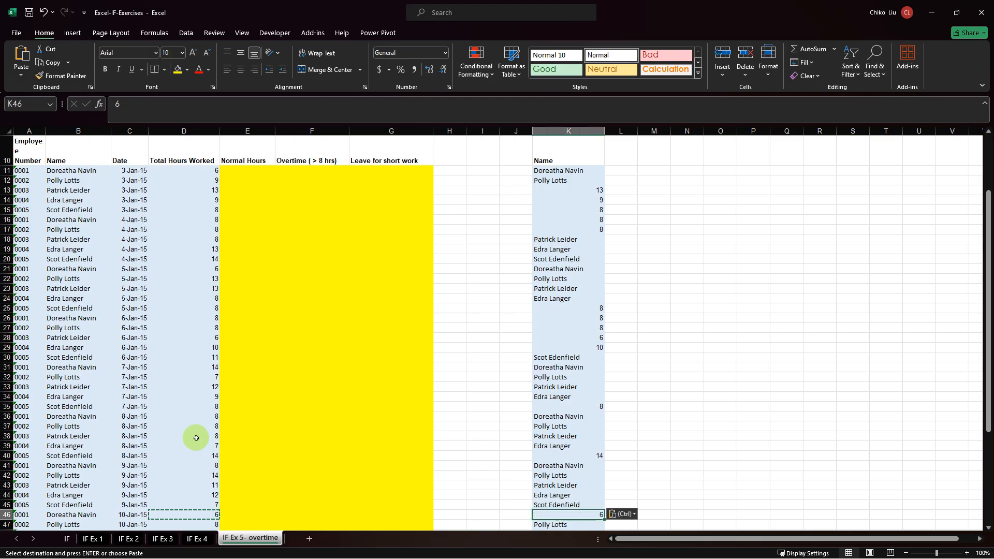
Copy the total hours in D54 over the name in K54 of the duplicate list.
{"action": "key", "text": "Down"}
{"action": "key", "text": "Left"}
{"action": "key", "text": "Left"}
{"action": "key", "text": "Left"}
{"action": "key", "text": "Left"}
{"action": "key", "text": "Left"}
{"action": "key", "text": "Left"}
{"action": "key", "text": "Left"}
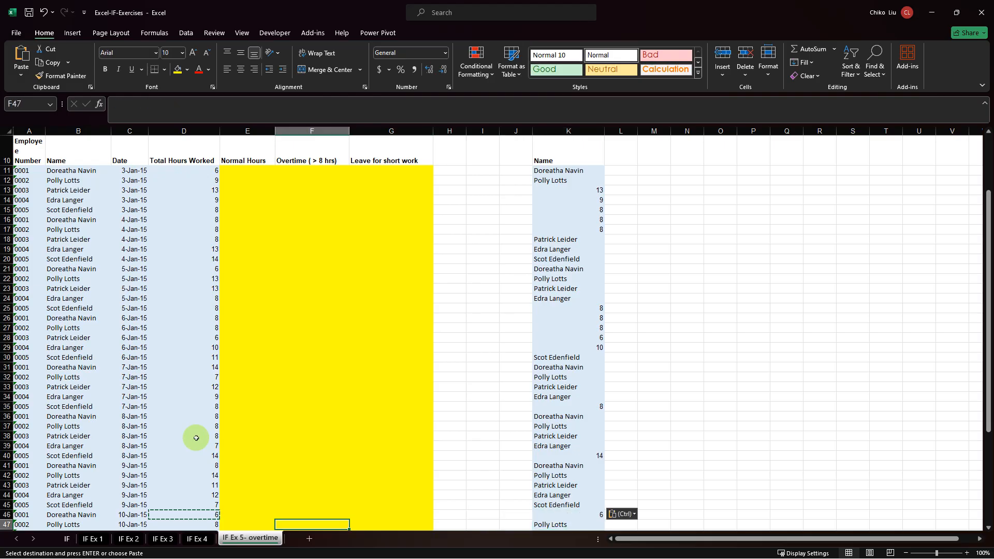
{"action": "key", "text": "Down"}
{"action": "key", "text": "Down"}
{"action": "key", "text": "Down"}
{"action": "key", "text": "Down"}
{"action": "key", "text": "Down"}
{"action": "key", "text": "Down"}
{"action": "key", "text": "Down"}
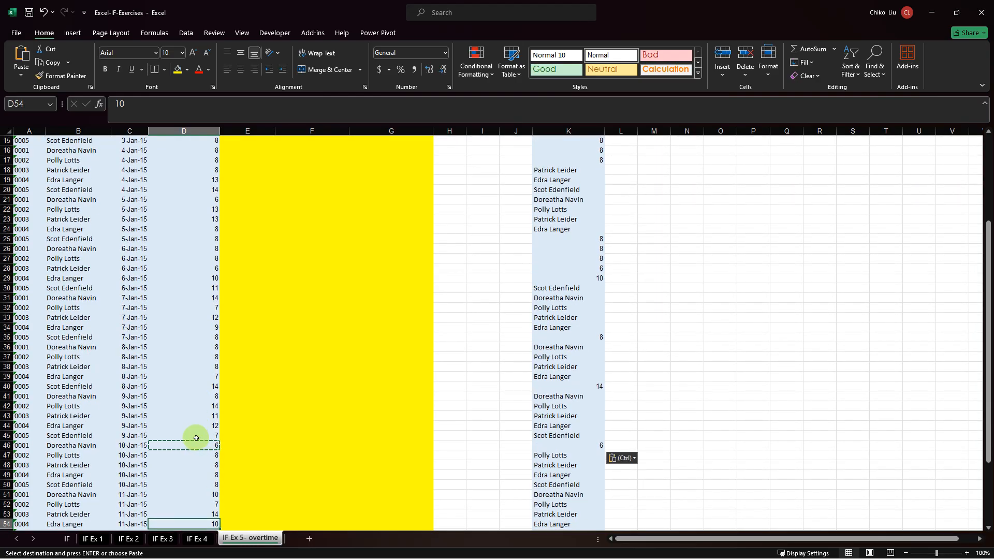
{"action": "key", "text": "ctrl+c"}
{"action": "key", "text": "Right"}
{"action": "key", "text": "Right"}
{"action": "key", "text": "Right"}
{"action": "key", "text": "Right"}
{"action": "key", "text": "Right"}
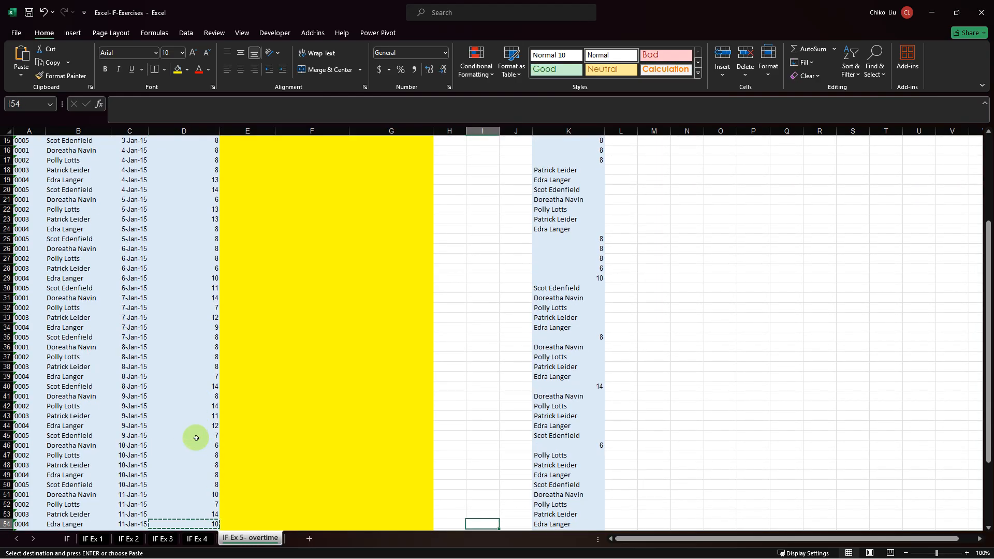
{"action": "key", "text": "Right"}
{"action": "key", "text": "Right"}
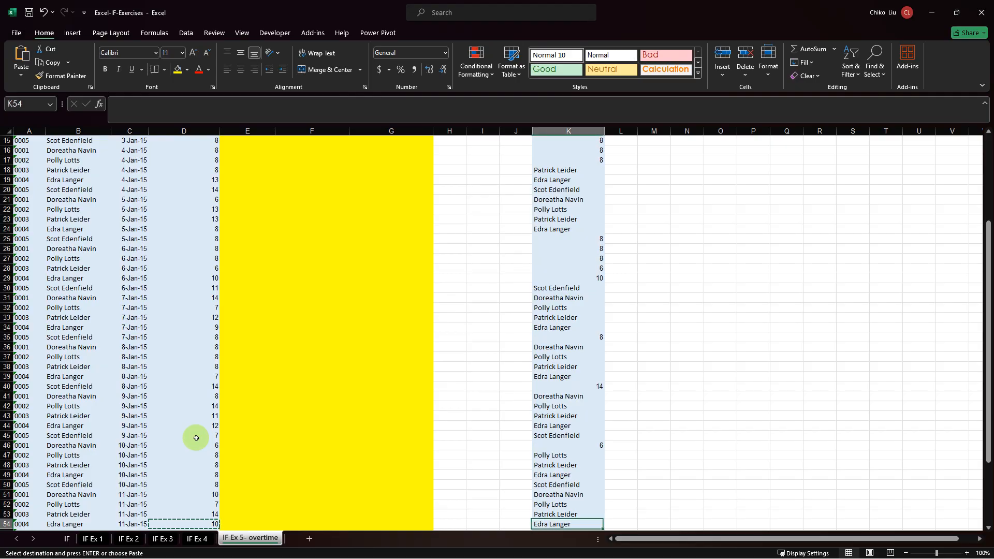
{"action": "key", "text": "ctrl+v"}
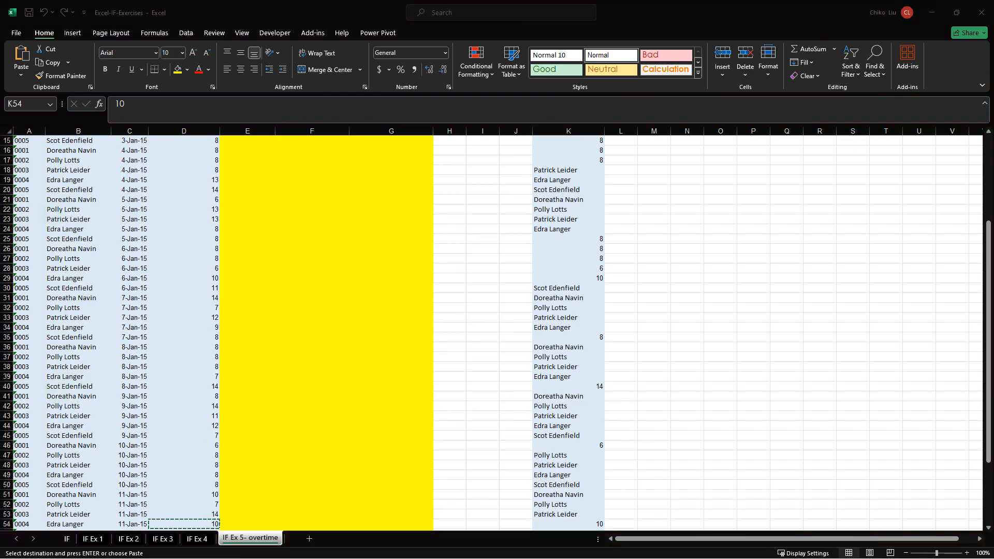
Examine the mix of text names and numeric hours in the column K list, comparing K11:K12 with K13.
{"action": "scroll", "coordinate": [185, 396], "scroll_direction": "down", "scroll_amount": 3}
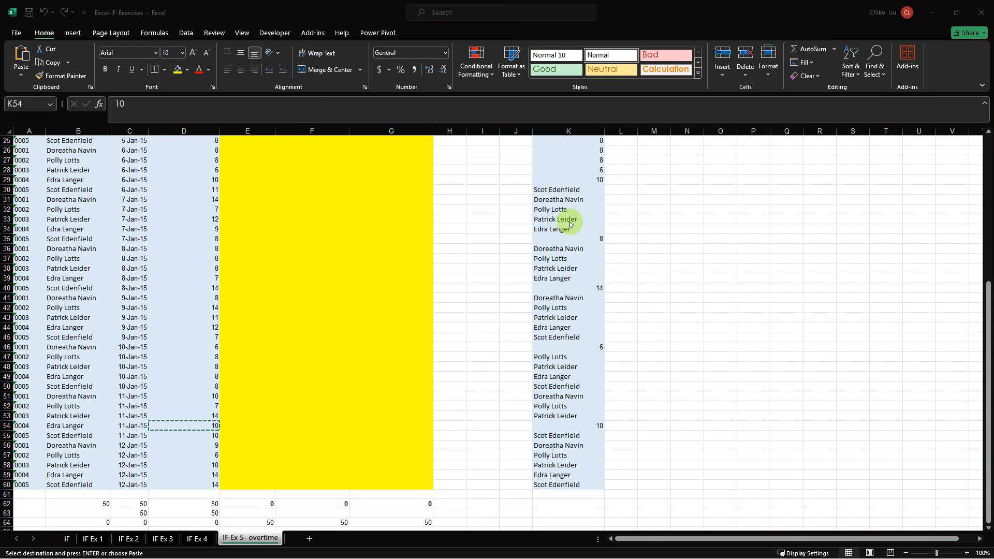
{"action": "scroll", "coordinate": [570, 224], "scroll_direction": "up", "scroll_amount": 8}
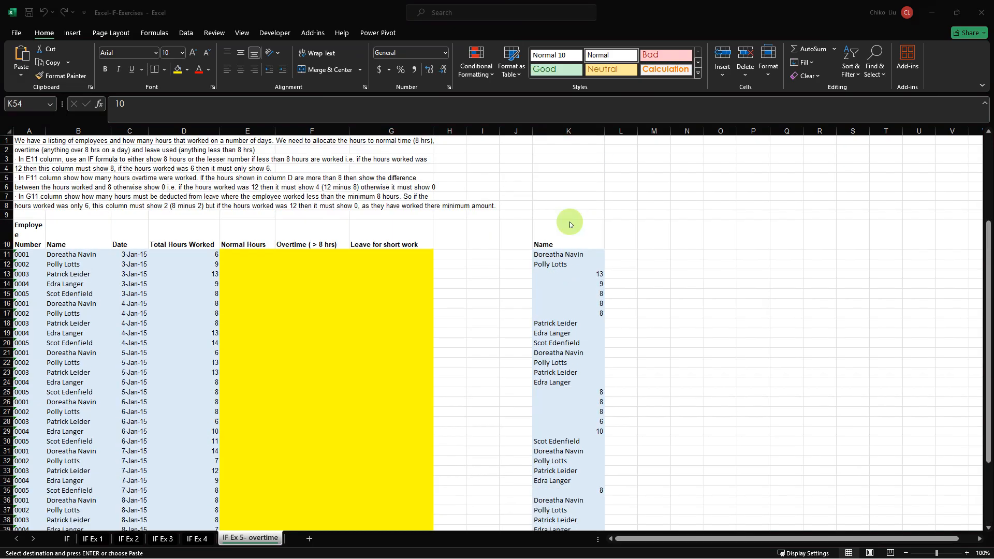
{"action": "left_click", "coordinate": [548, 237]}
{"action": "left_click", "coordinate": [547, 237]}
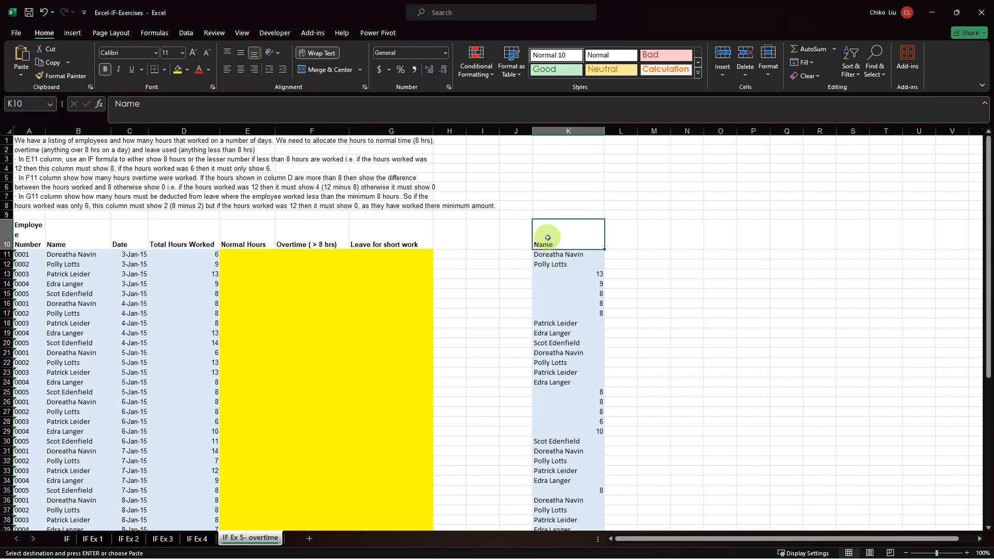
{"action": "left_click_drag", "start_coordinate": [573, 278], "coordinate": [567, 433]}
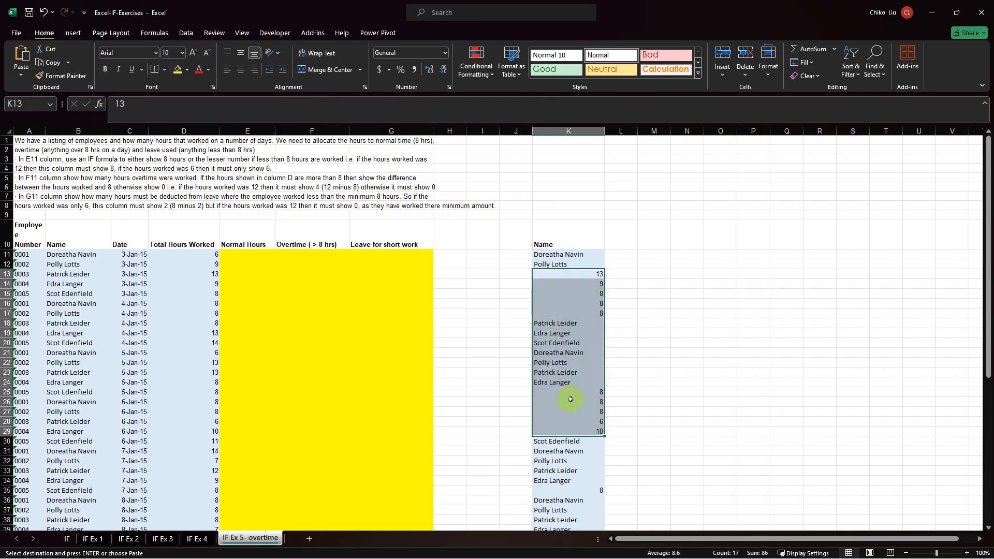
{"action": "scroll", "coordinate": [569, 400], "scroll_direction": "down", "scroll_amount": 9}
{"action": "scroll", "coordinate": [570, 399], "scroll_direction": "up", "scroll_amount": 9}
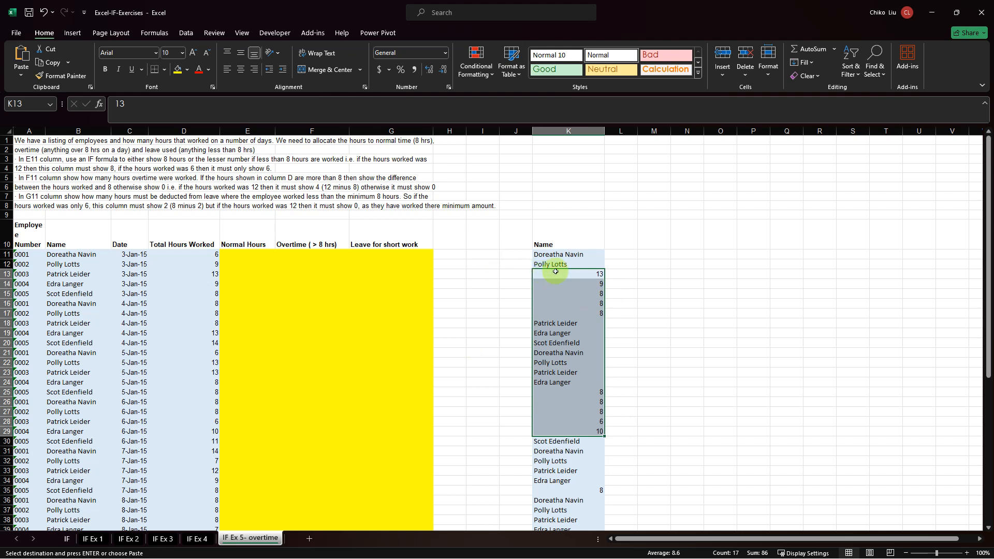
{"action": "left_click", "coordinate": [563, 254]}
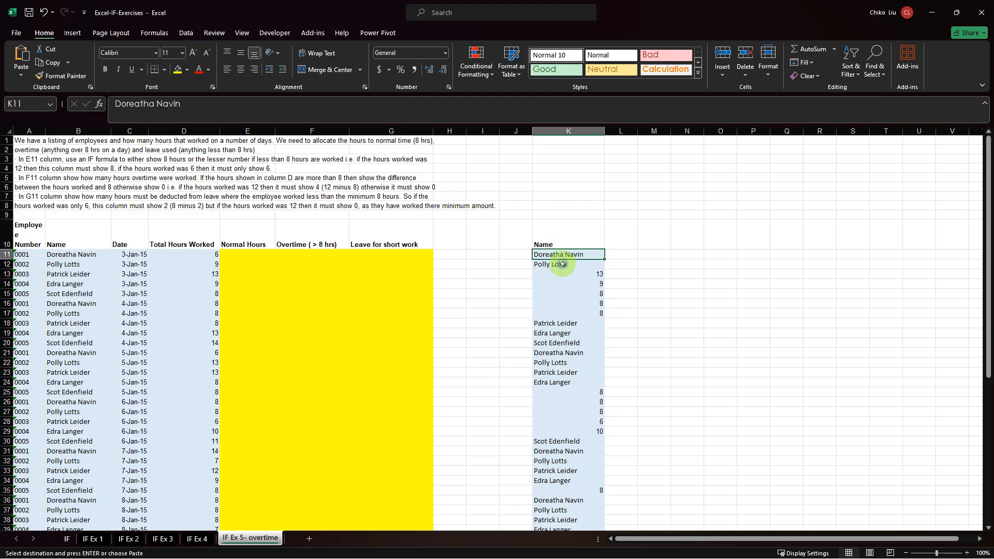
{"action": "left_click", "coordinate": [562, 264]}
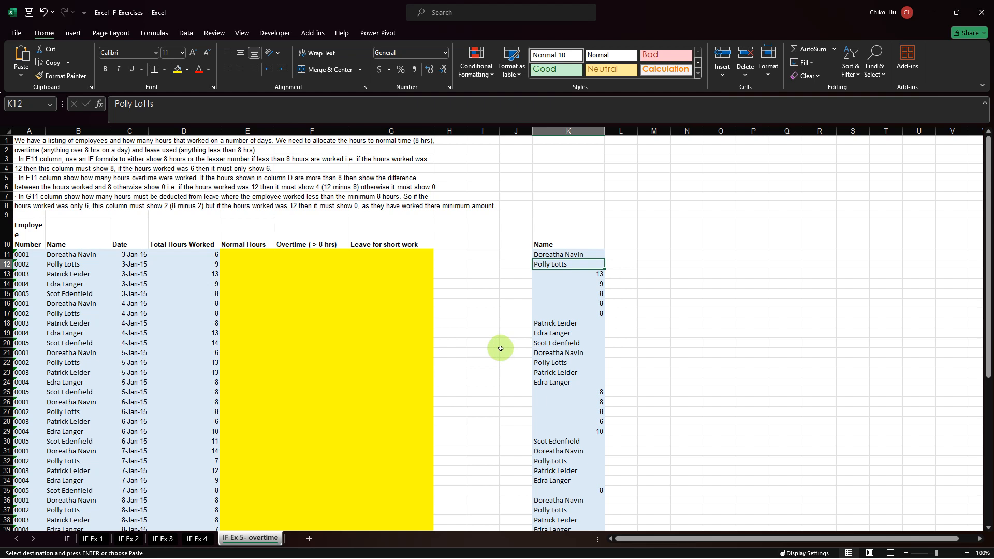
{"action": "left_click", "coordinate": [546, 255]}
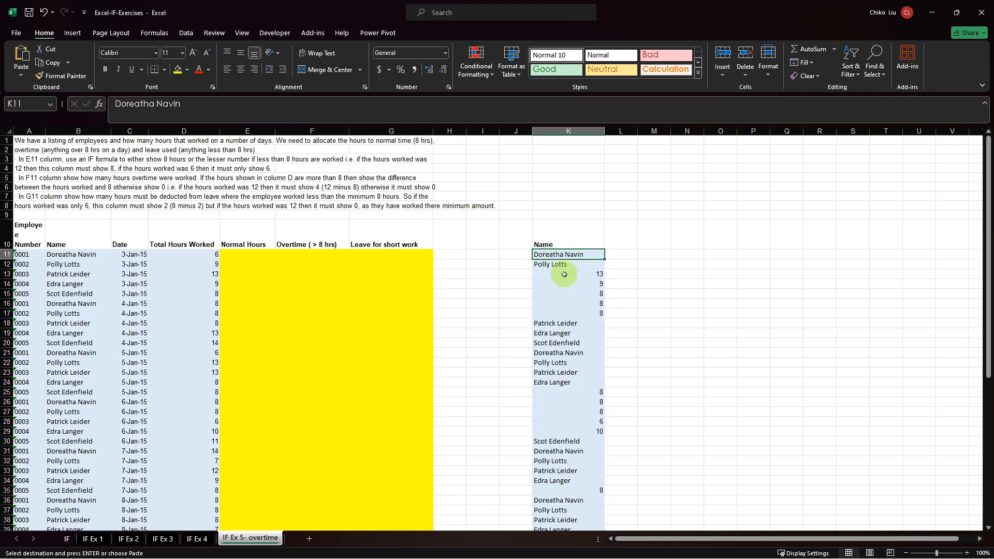
{"action": "left_click", "coordinate": [564, 275]}
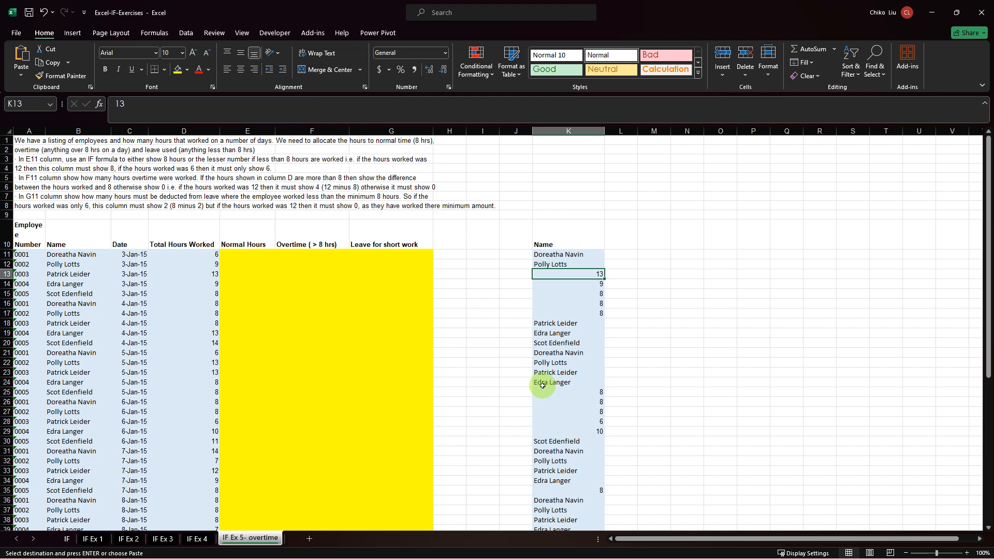
Enter the label "count the number of names" in I62, below the mixed list.
{"action": "scroll", "coordinate": [544, 389], "scroll_direction": "down", "scroll_amount": 17}
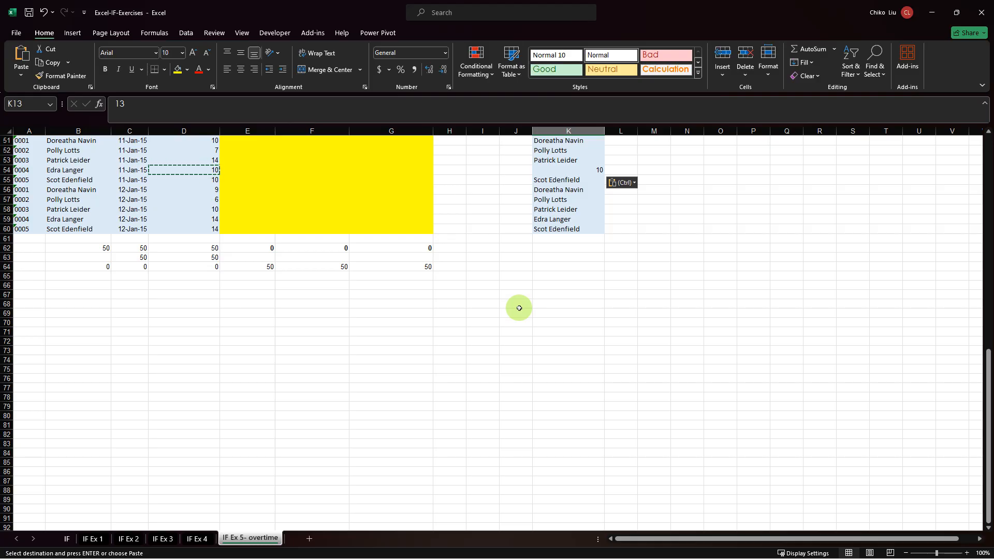
{"action": "left_click", "coordinate": [509, 249]}
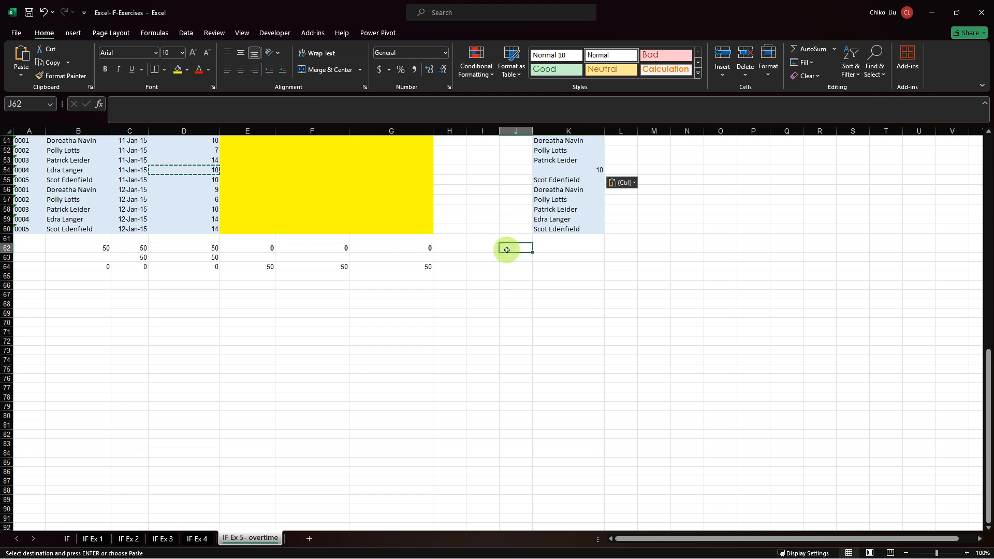
{"action": "left_click", "coordinate": [478, 249]}
{"action": "type", "text": "counrt"}
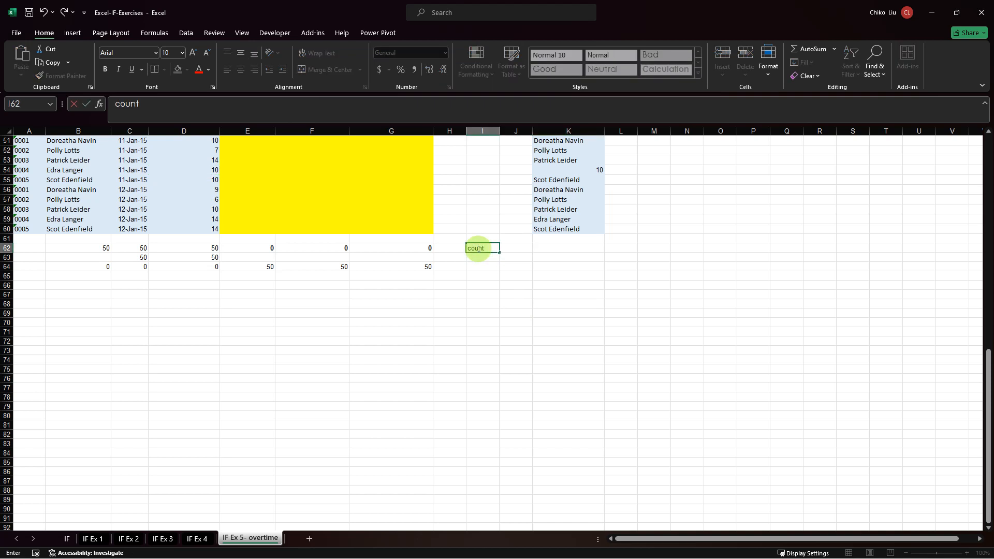
{"action": "type", "text": " the number of name"}
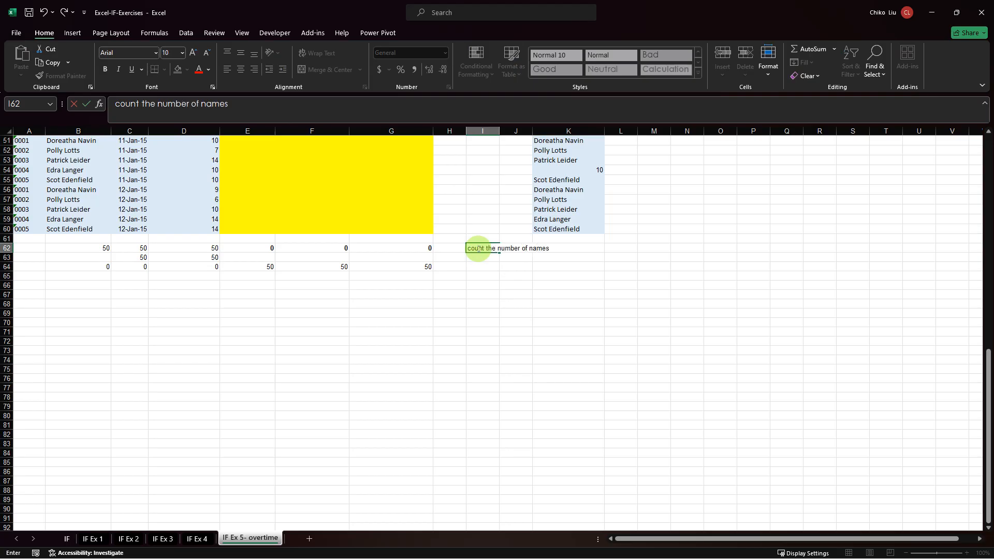
{"action": "type", "text": "s"}
Move the label "count the number of names" from I62 to H62.
{"action": "left_click", "coordinate": [477, 248]}
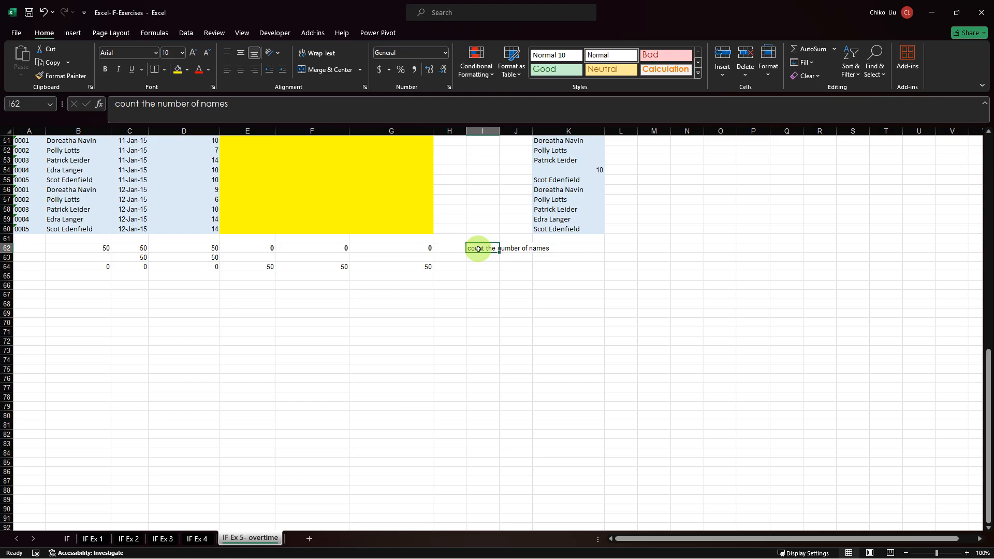
{"action": "key", "text": "ctrl+x"}
{"action": "key", "text": "Left"}
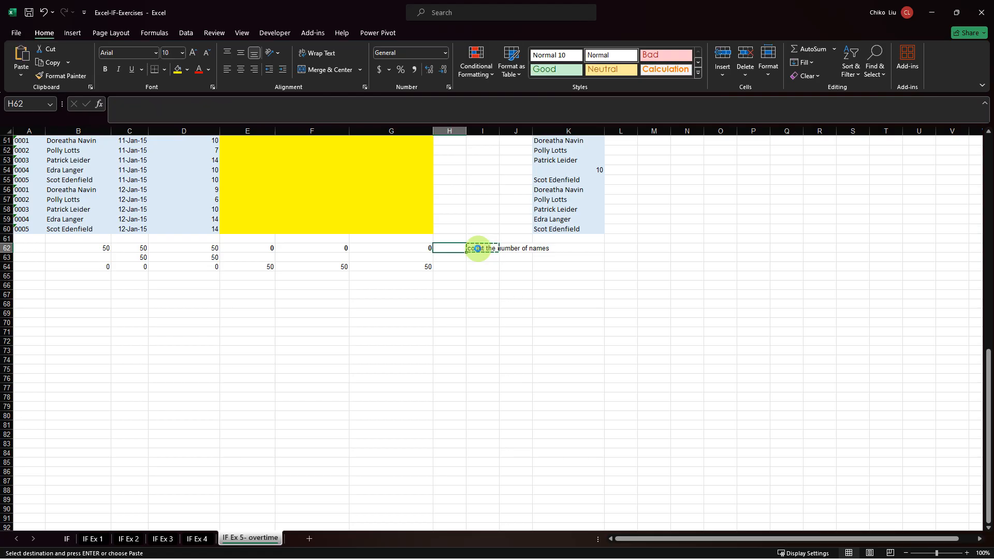
{"action": "key", "text": "ctrl+v"}
{"action": "key", "text": "Down"}
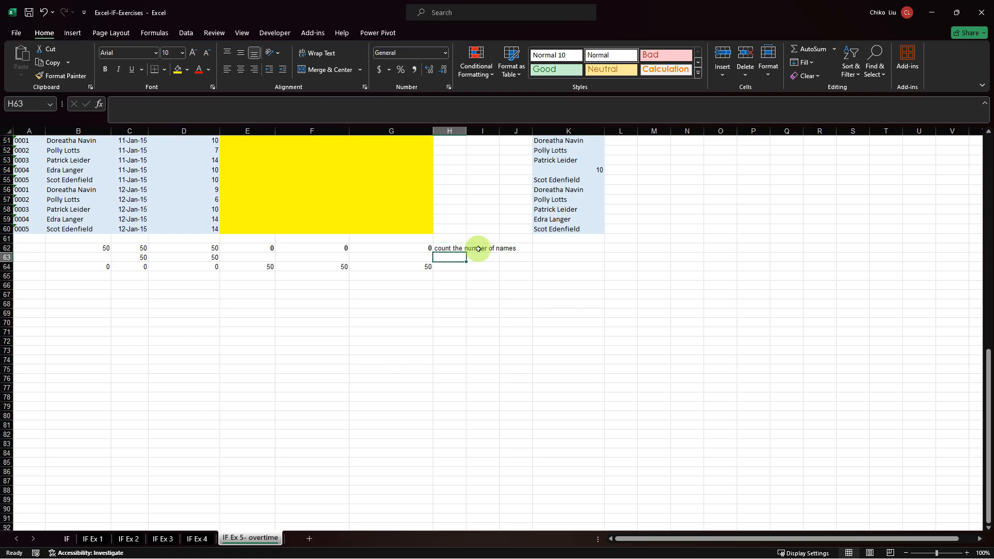
{"action": "key", "text": "Up"}
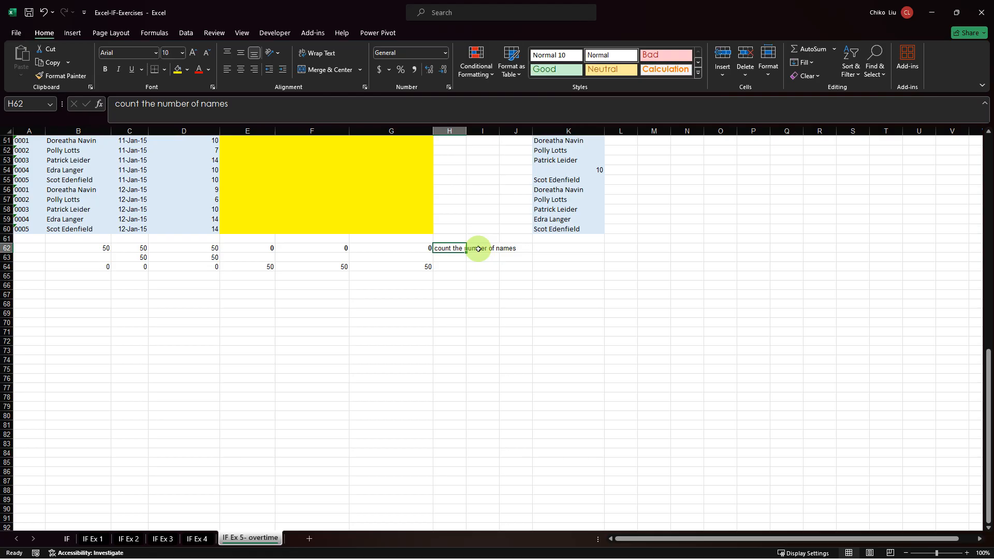
Copy the label in H62 down to H63 and change the copy to "count the numbers".
{"action": "left_click_drag", "start_coordinate": [465, 253], "coordinate": [456, 258]}
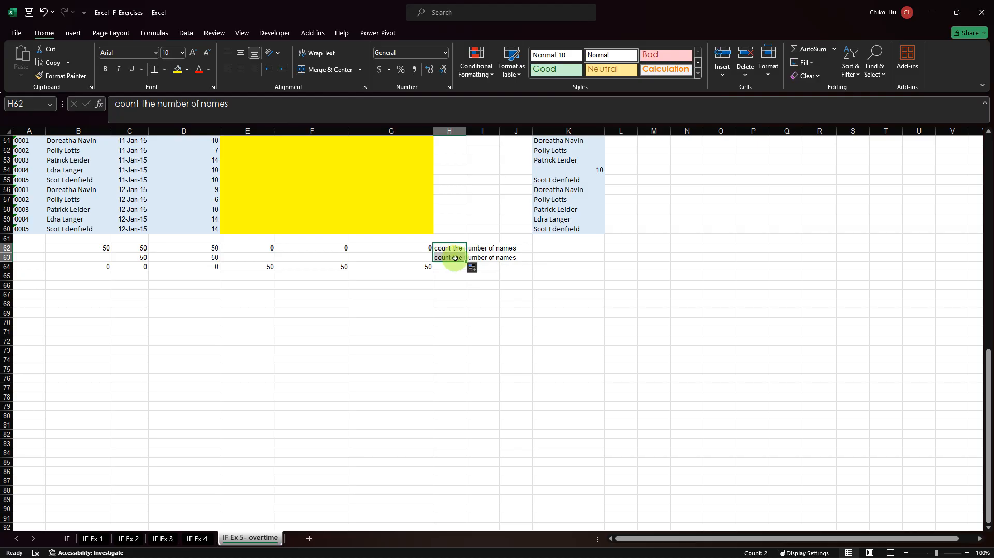
{"action": "left_click", "coordinate": [457, 258]}
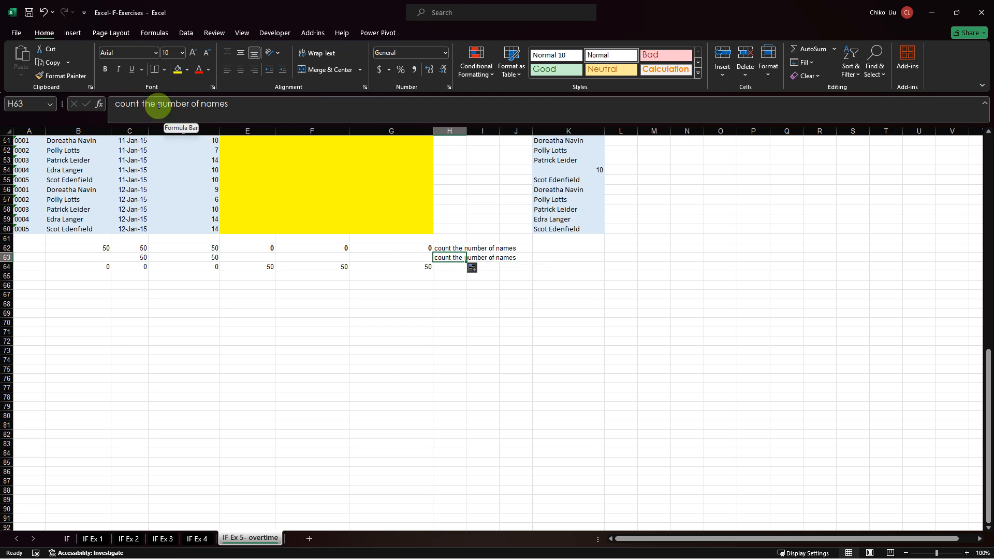
{"action": "left_click_drag", "start_coordinate": [158, 104], "coordinate": [112, 104]}
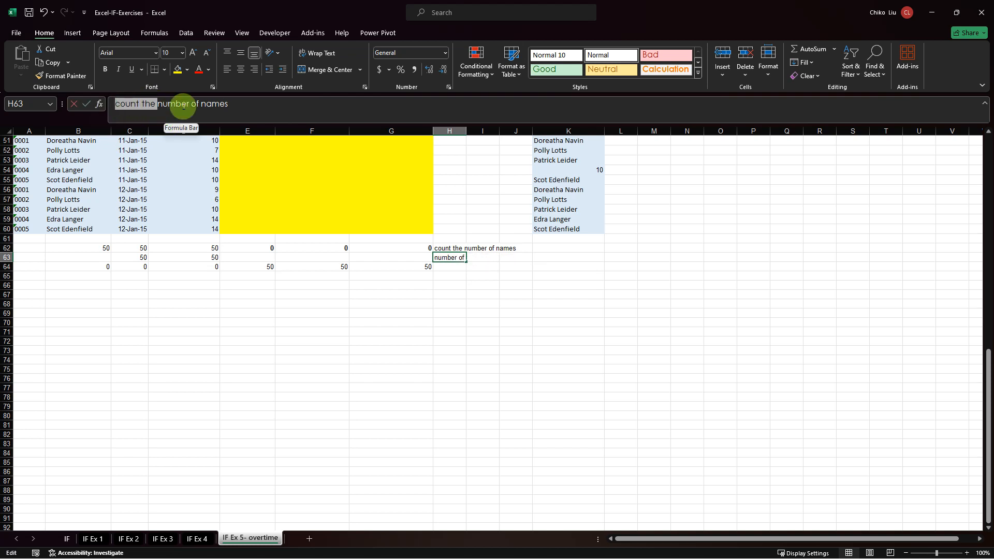
{"action": "left_click_drag", "start_coordinate": [189, 104], "coordinate": [259, 104]}
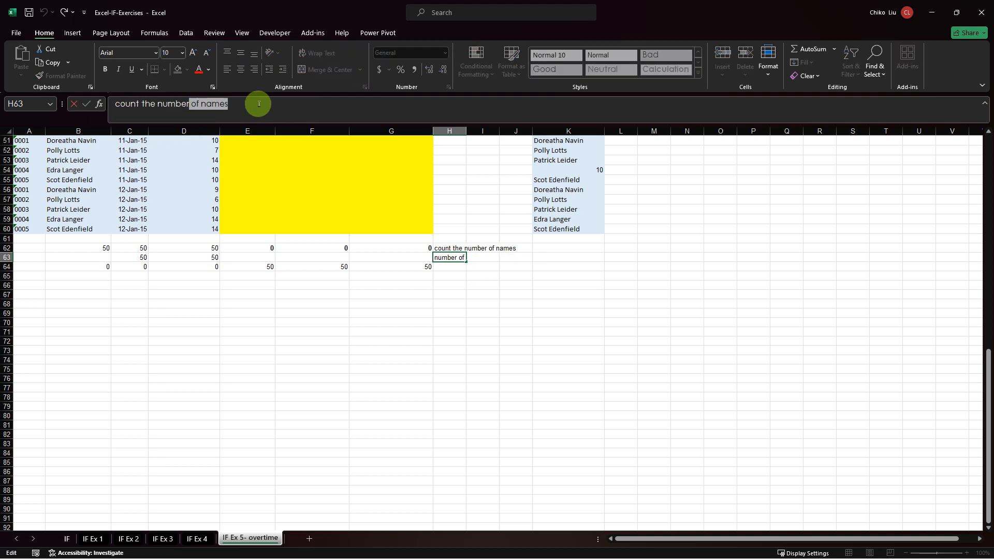
{"action": "type", "text": "s"}
{"action": "key", "text": "ctrl+Return"}
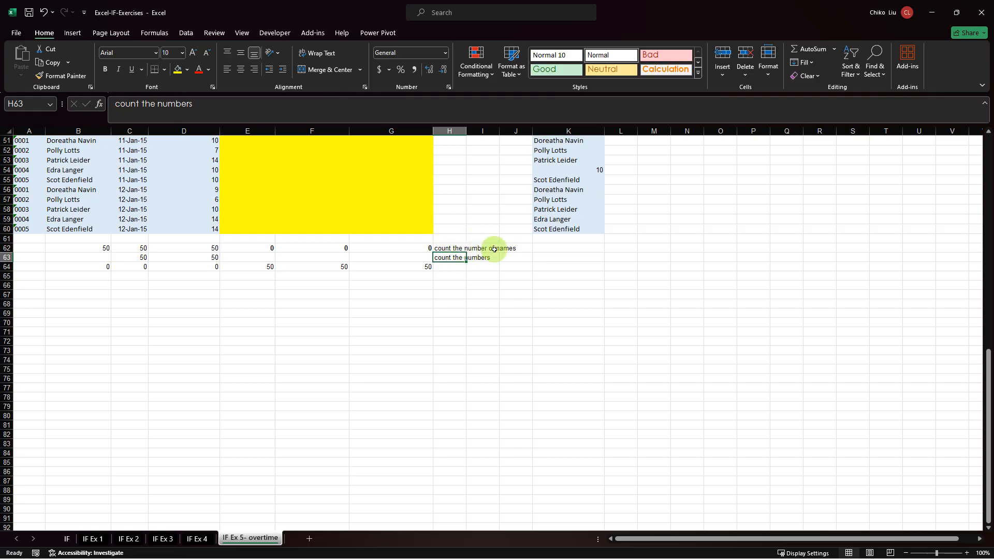
Begin a formula in K62 that counts all entries of the mixed list with COUNTA($K$11:$K$60).
{"action": "left_click", "coordinate": [569, 248]}
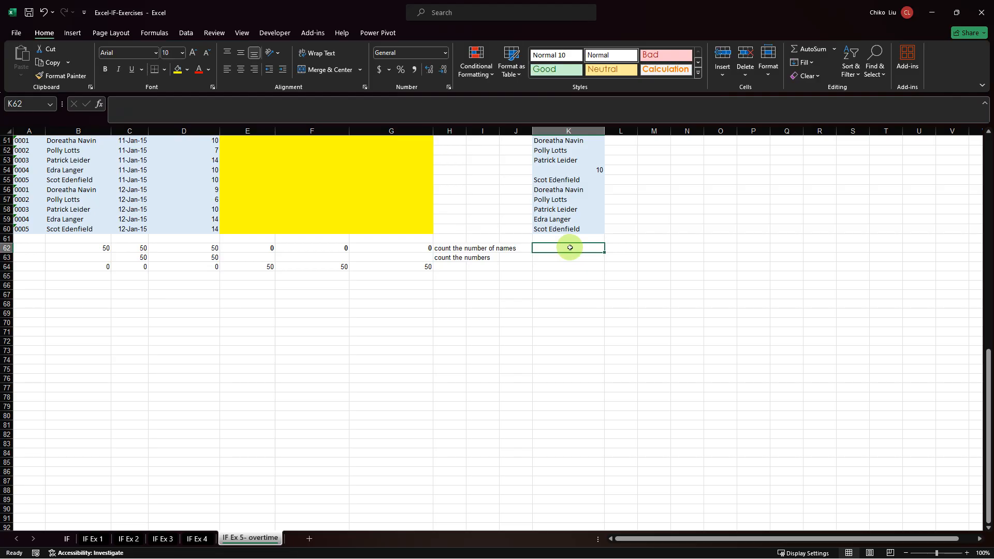
{"action": "type", "text": "=count"}
{"action": "key", "text": "Down"}
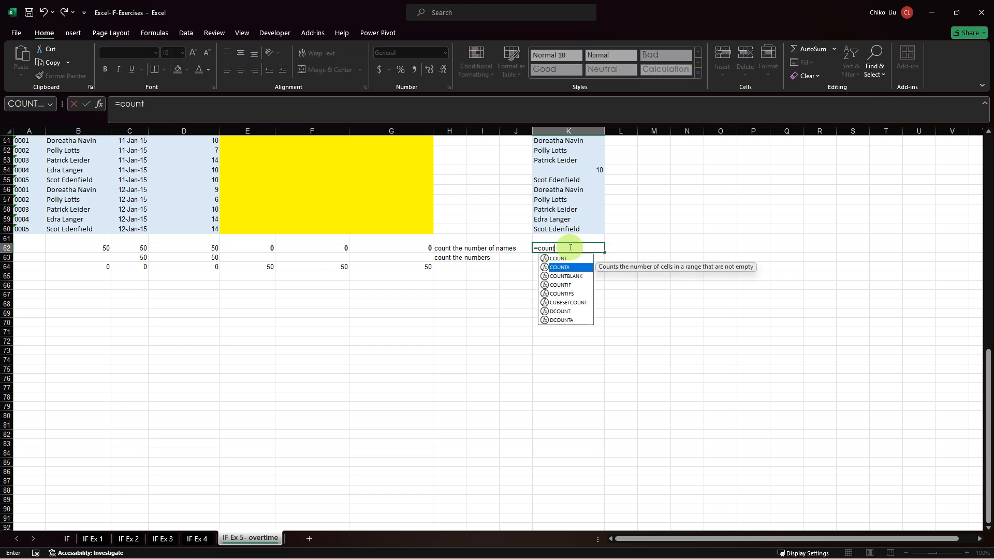
{"action": "key", "text": "Tab"}
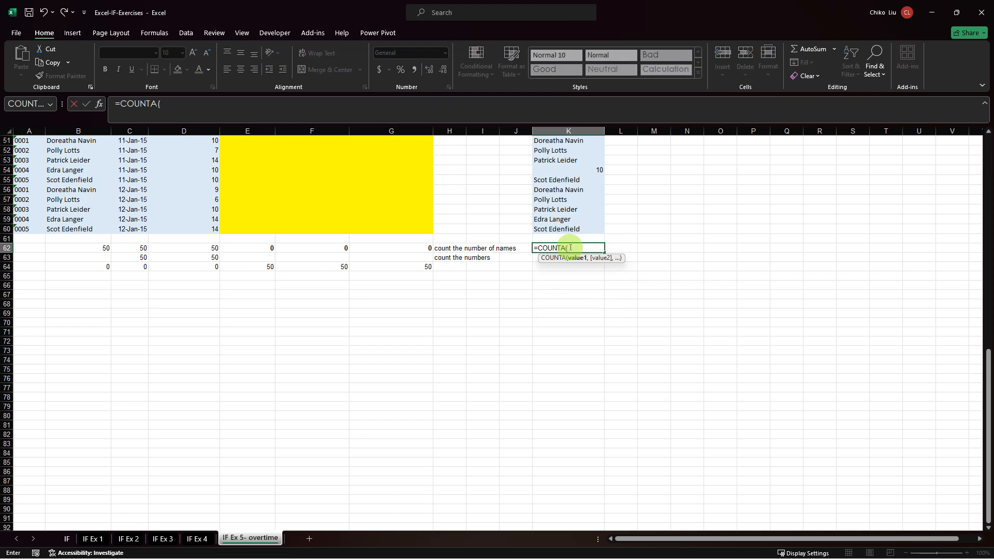
{"action": "left_click", "coordinate": [555, 234]}
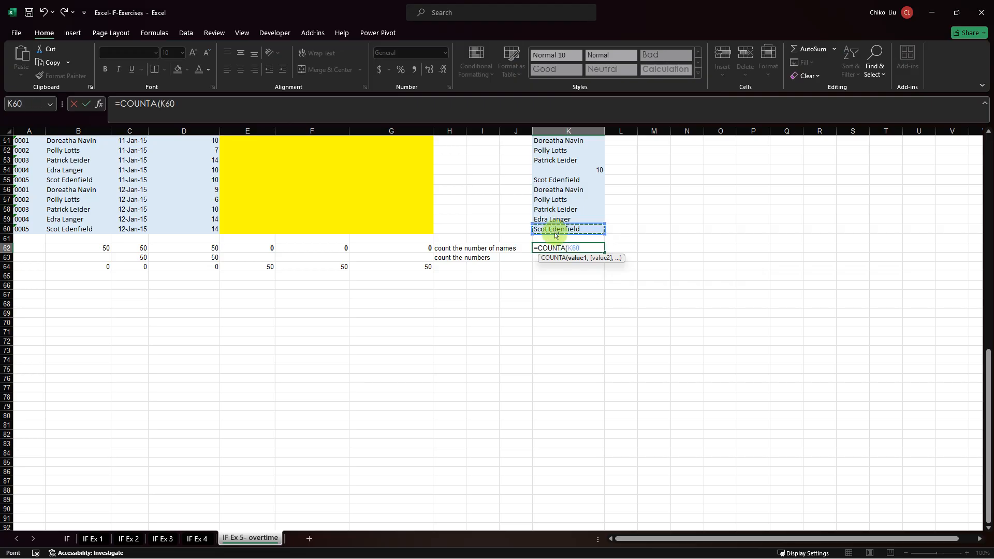
{"action": "key", "text": "ctrl+shift+Up"}
{"action": "key", "text": "shift+Down"}
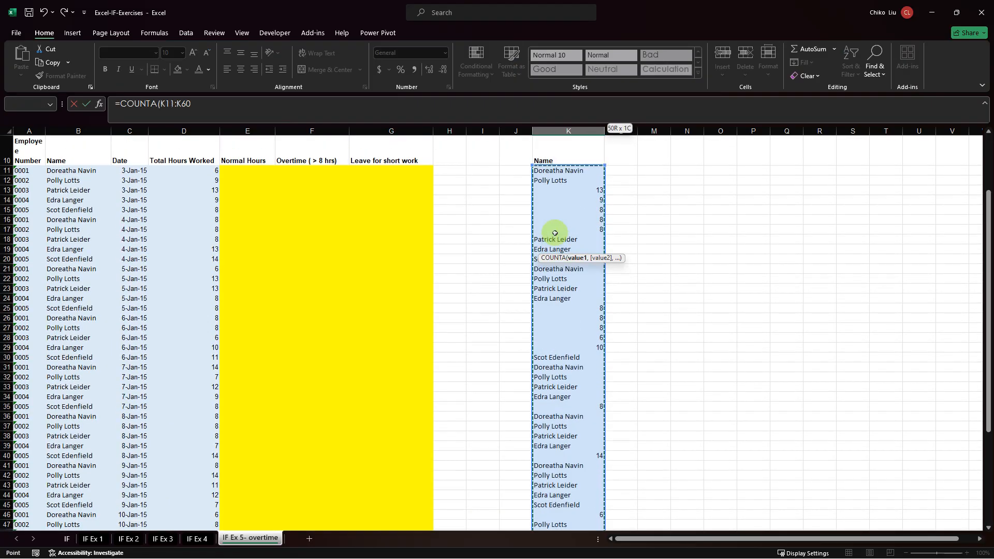
{"action": "key", "text": "F4"}
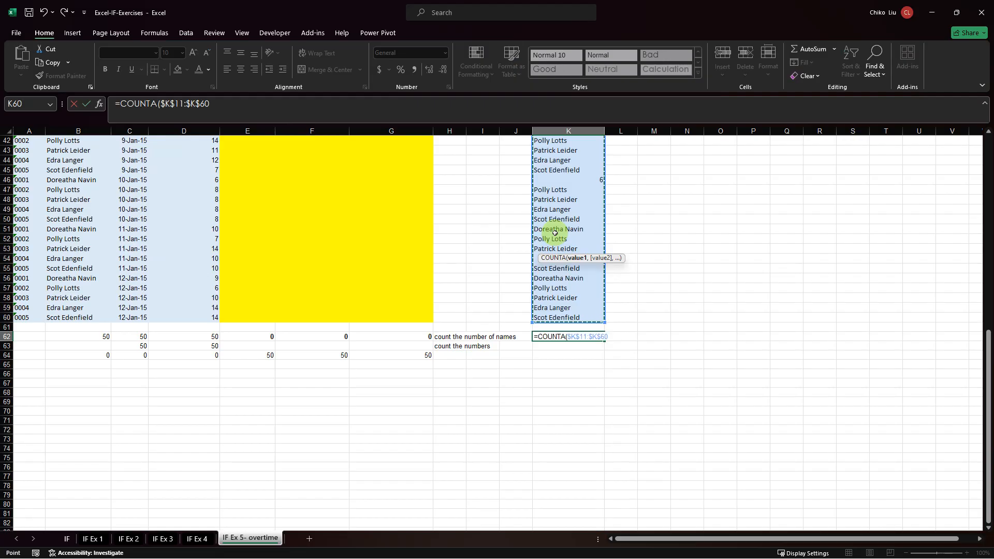
{"action": "type", "text": ")"}
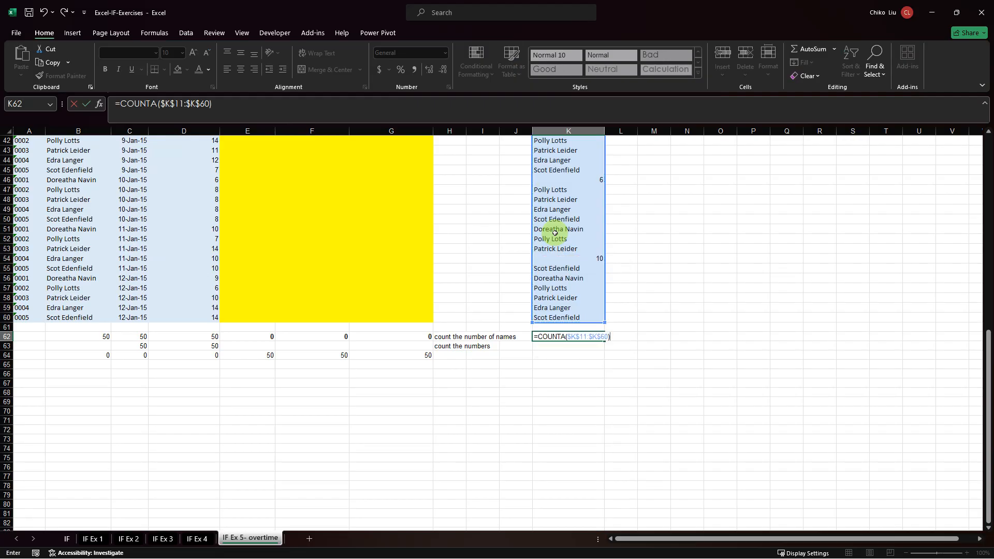
{"action": "type", "text": "-count"}
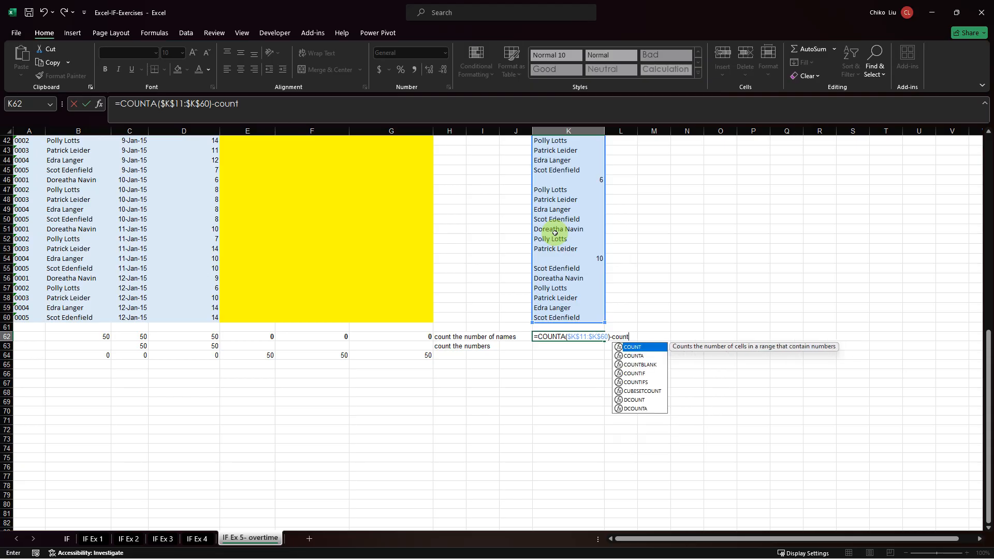
Complete the formula in K62 by subtracting the numeric entries with COUNT($K$11:$K$60).
{"action": "key", "text": "Tab"}
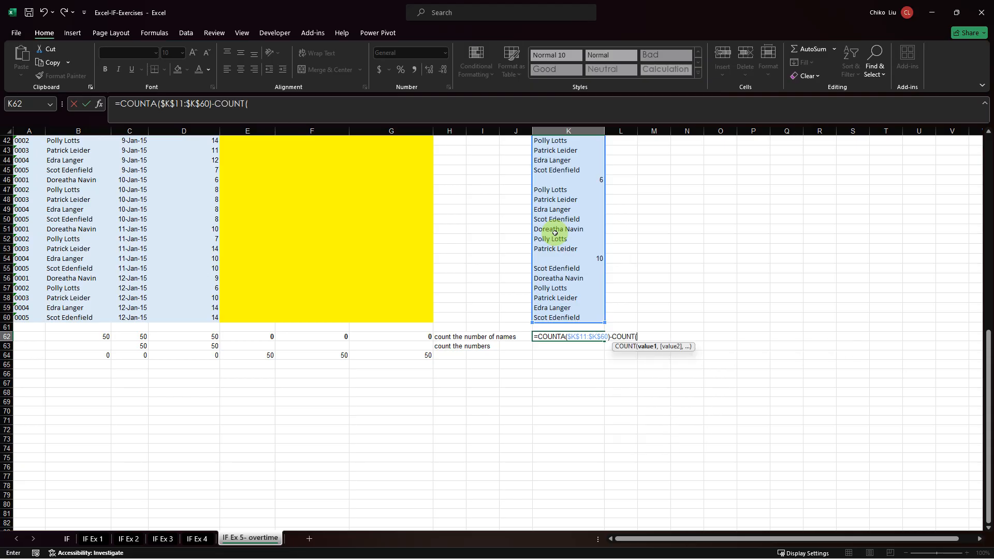
{"action": "key", "text": "Up"}
{"action": "key", "text": "Up"}
{"action": "key", "text": "ctrl+shift+Up"}
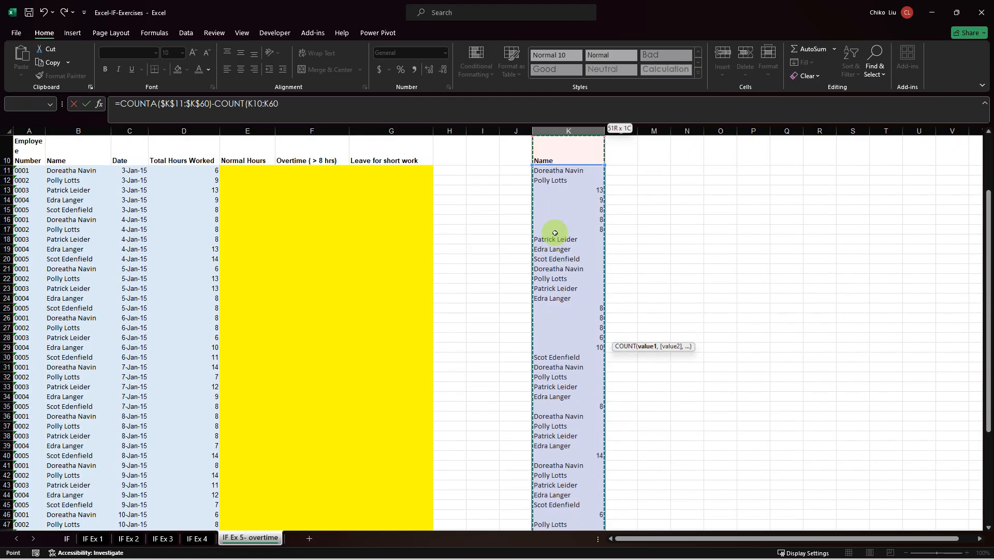
{"action": "key", "text": "shift+Down"}
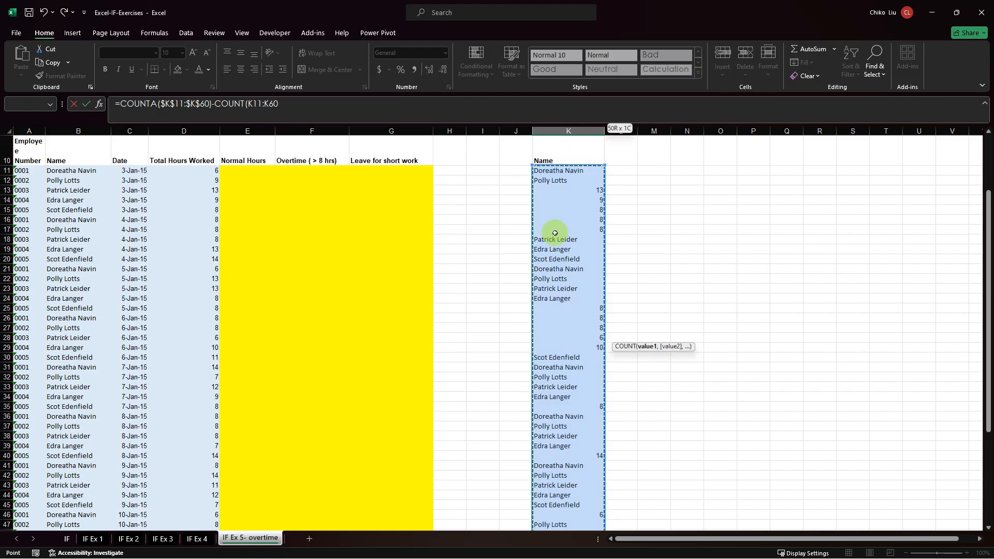
{"action": "key", "text": "F4"}
{"action": "key", "text": "Return"}
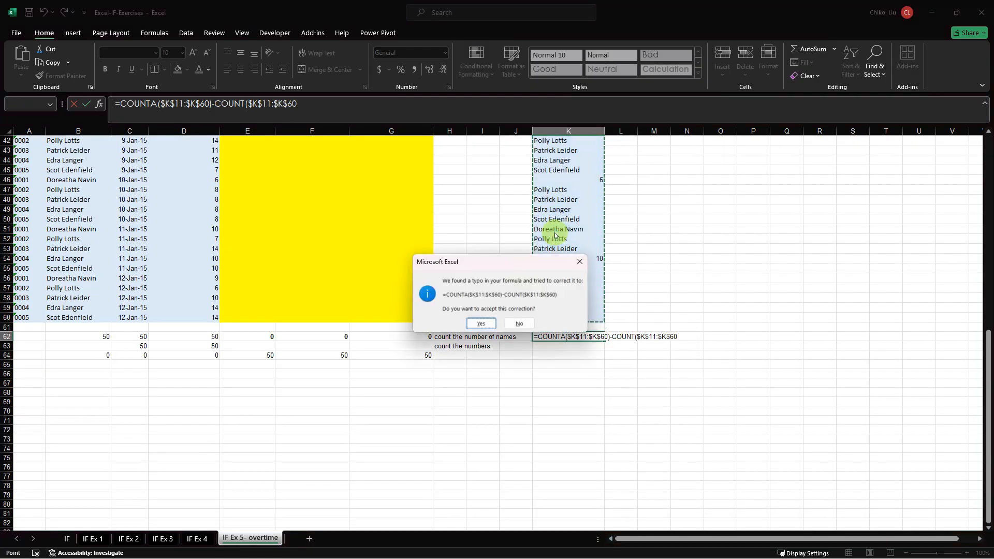
{"action": "key", "text": "Return"}
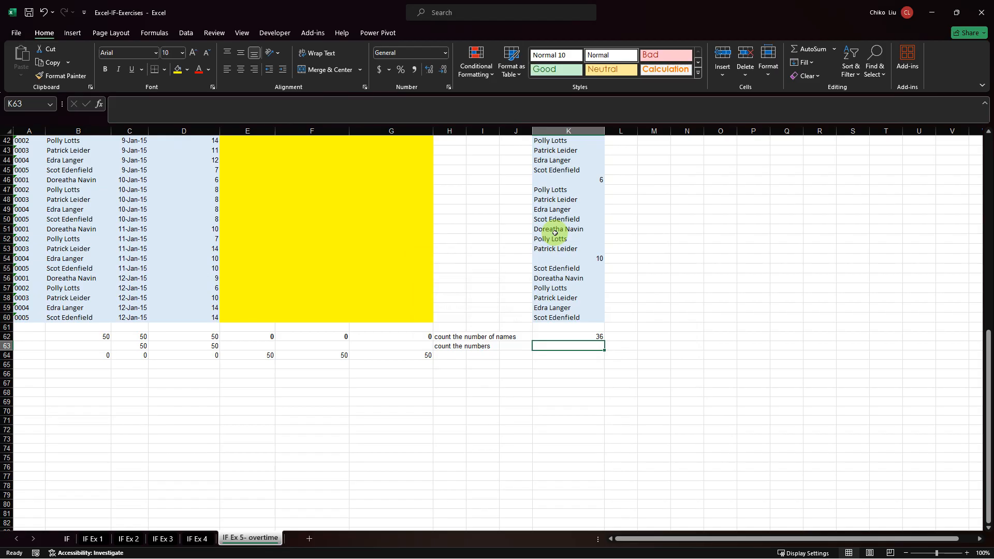
Enter =COUNT($K$11:$K$60) in K63 to count the numbers in the mixed list.
{"action": "key", "text": "Up"}
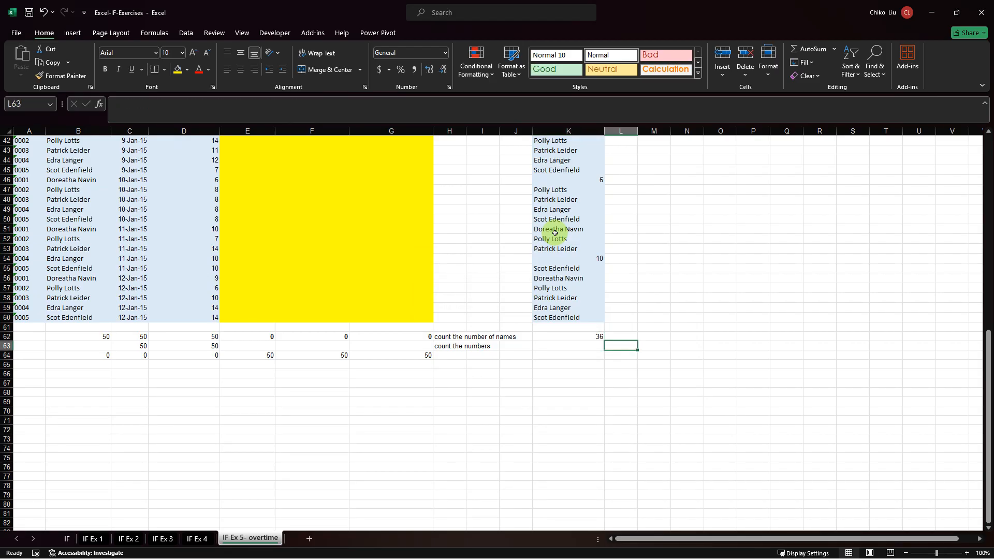
{"action": "key", "text": "Down"}
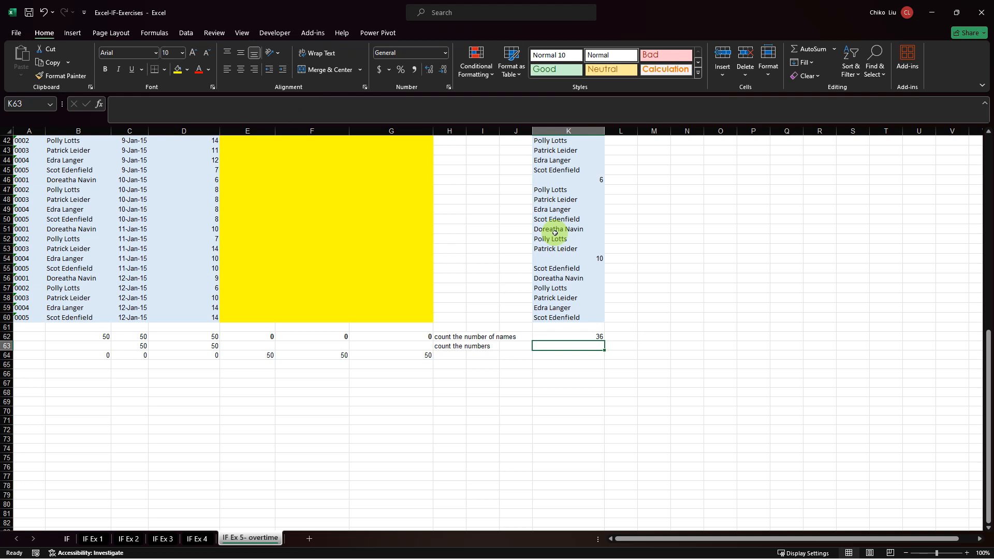
{"action": "type", "text": "=count"}
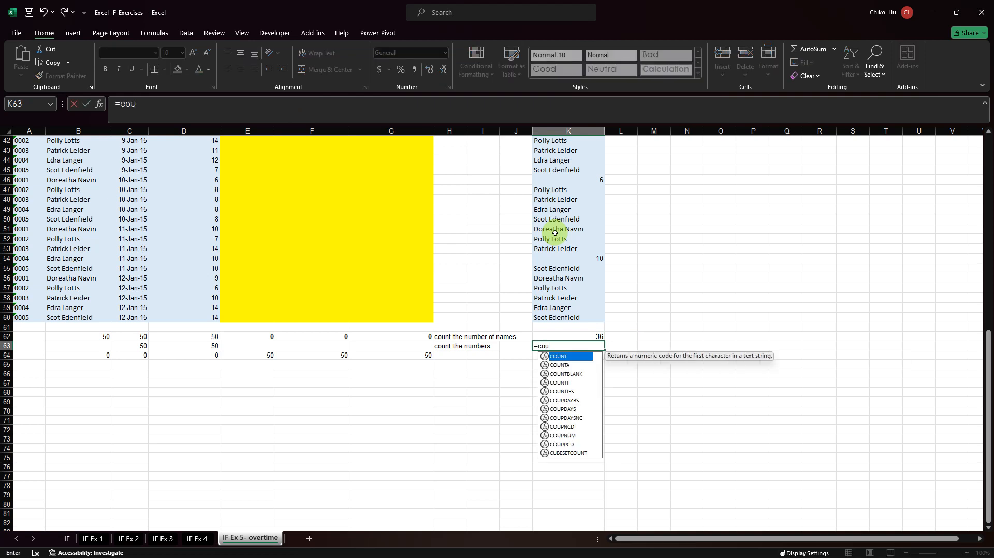
{"action": "key", "text": "Tab"}
{"action": "key", "text": "Up"}
{"action": "key", "text": "Up"}
{"action": "key", "text": "Up"}
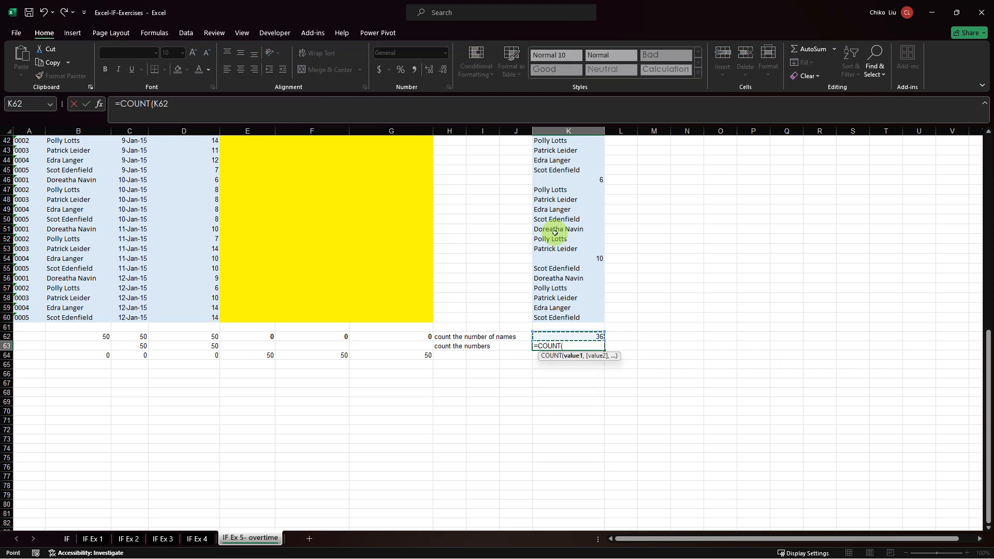
{"action": "key", "text": "ctrl+shift+Up"}
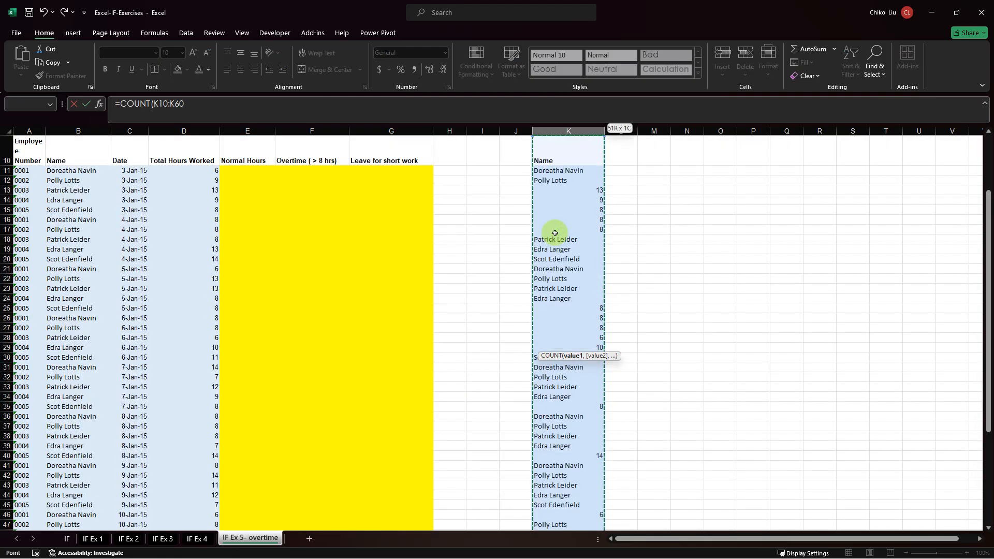
{"action": "key", "text": "shift+Down"}
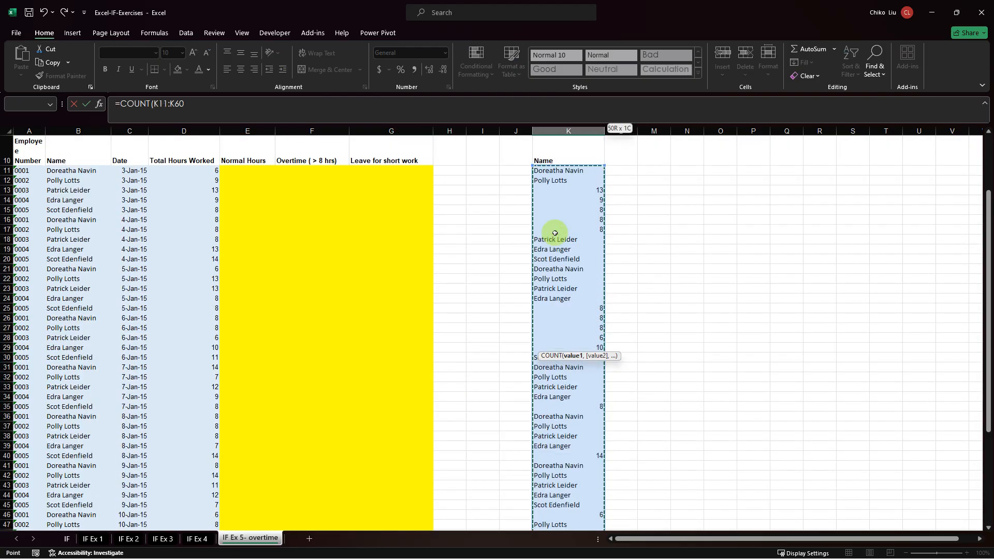
{"action": "key", "text": "F4"}
{"action": "key", "text": "Return"}
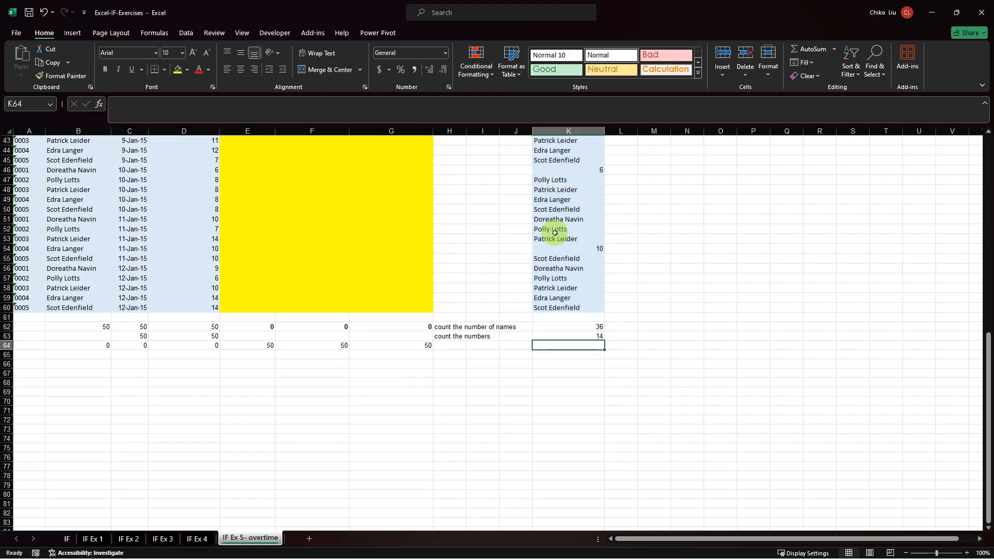
Check the count in K63 against the individual numeric cells from K54 up to K13, and select K11:K60 to read its overall count.
{"action": "key", "text": "Up"}
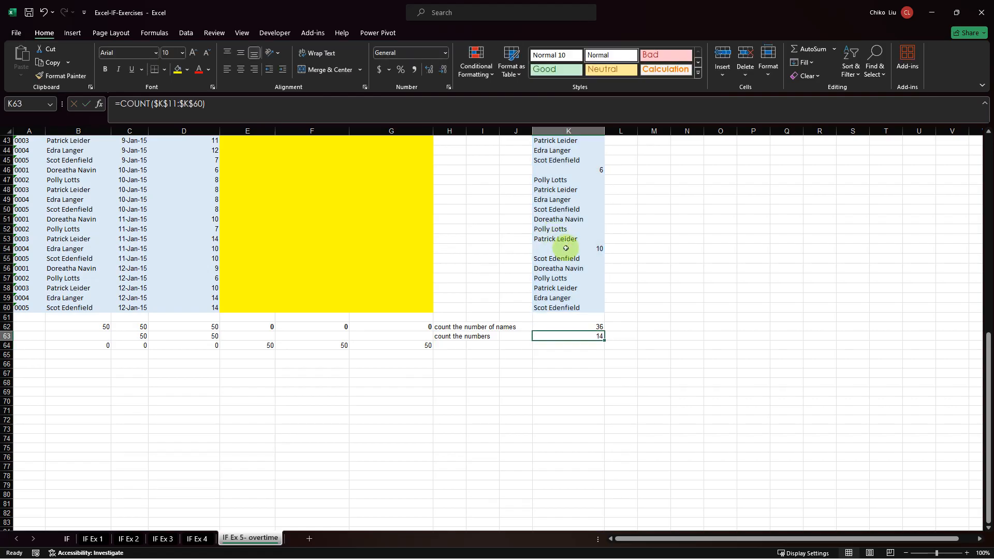
{"action": "left_click", "coordinate": [563, 250]}
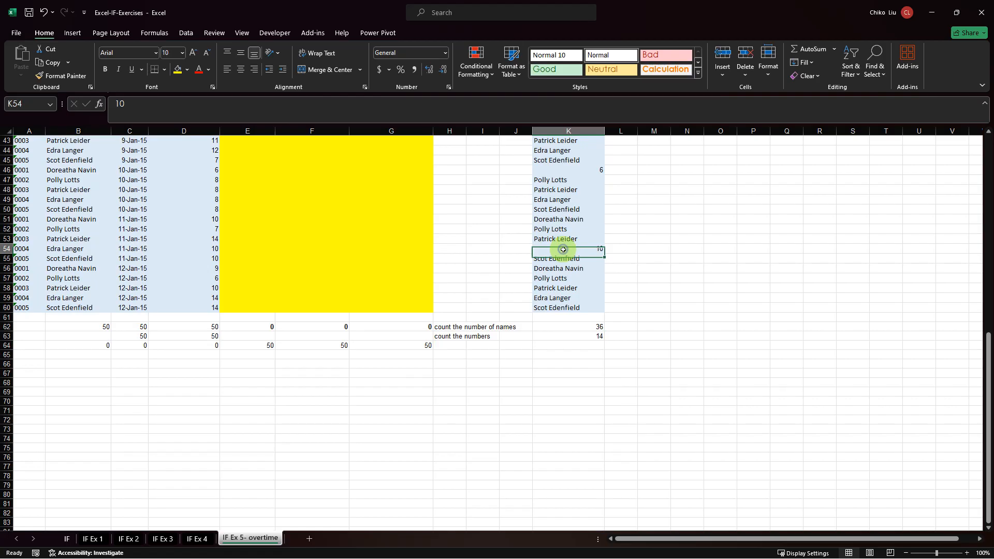
{"action": "left_click", "coordinate": [559, 172]}
{"action": "scroll", "coordinate": [560, 174], "scroll_direction": "up", "scroll_amount": 7}
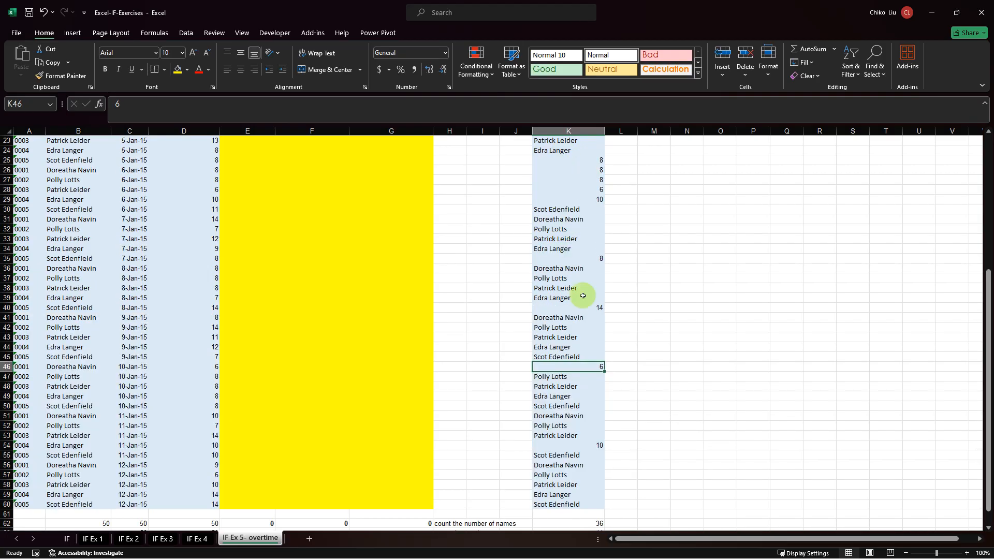
{"action": "left_click", "coordinate": [575, 308]}
{"action": "left_click", "coordinate": [563, 258]}
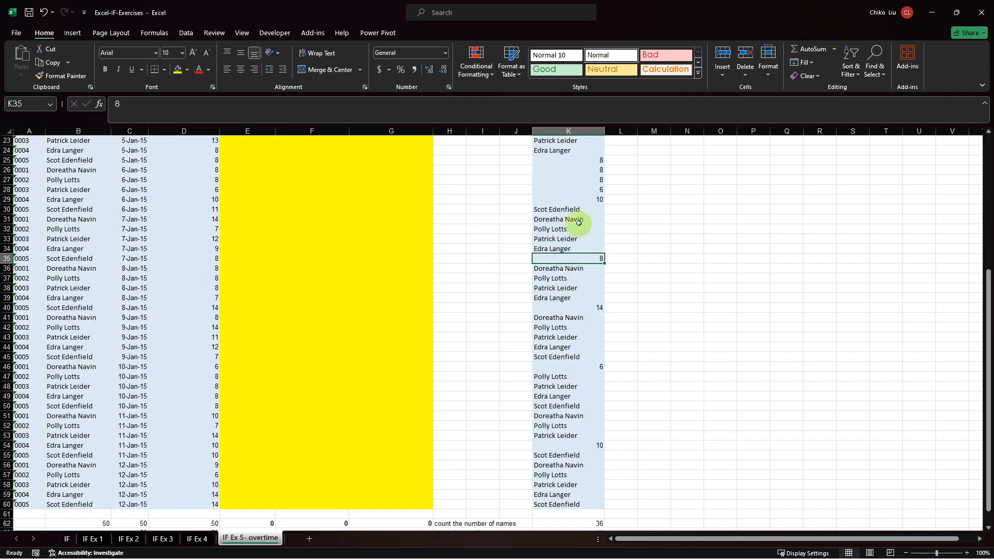
{"action": "left_click", "coordinate": [588, 197]}
{"action": "left_click", "coordinate": [590, 190]}
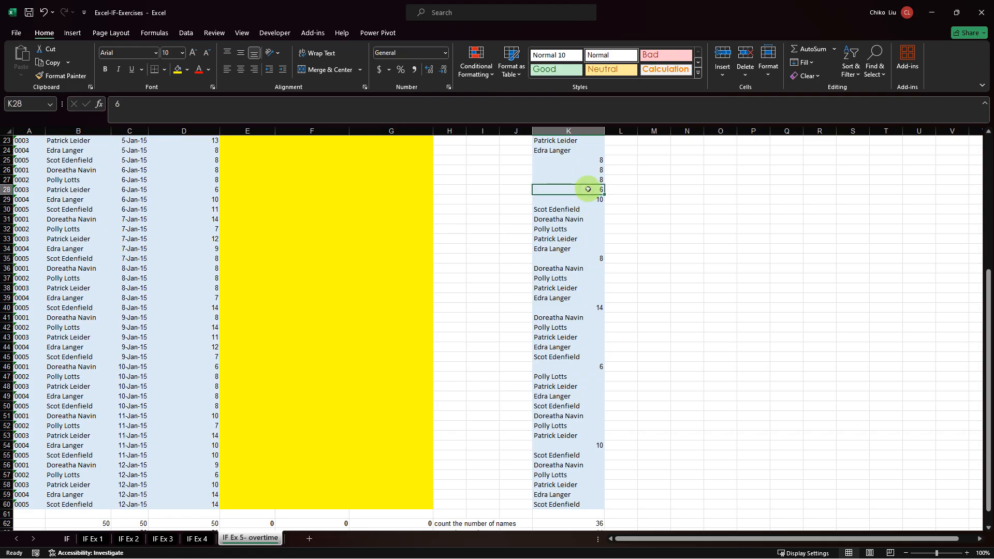
{"action": "left_click", "coordinate": [585, 178]}
{"action": "left_click", "coordinate": [584, 169]}
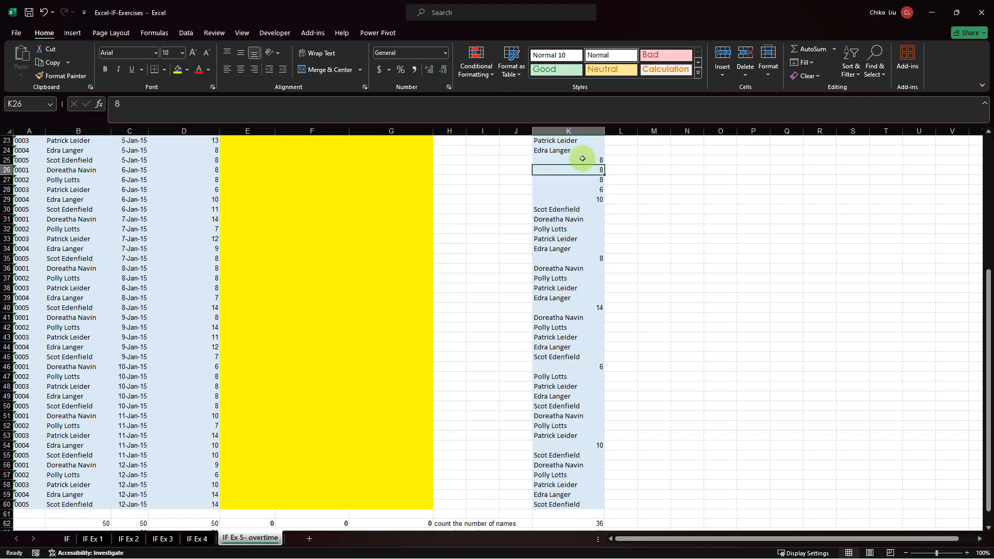
{"action": "left_click", "coordinate": [583, 160]}
{"action": "scroll", "coordinate": [583, 159], "scroll_direction": "up", "scroll_amount": 7}
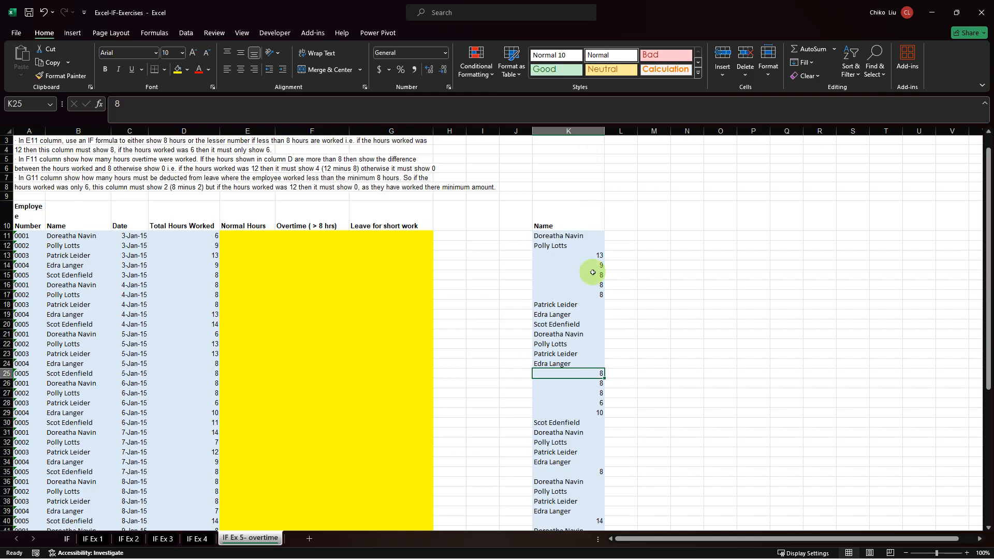
{"action": "left_click", "coordinate": [595, 294]}
{"action": "left_click", "coordinate": [597, 284]}
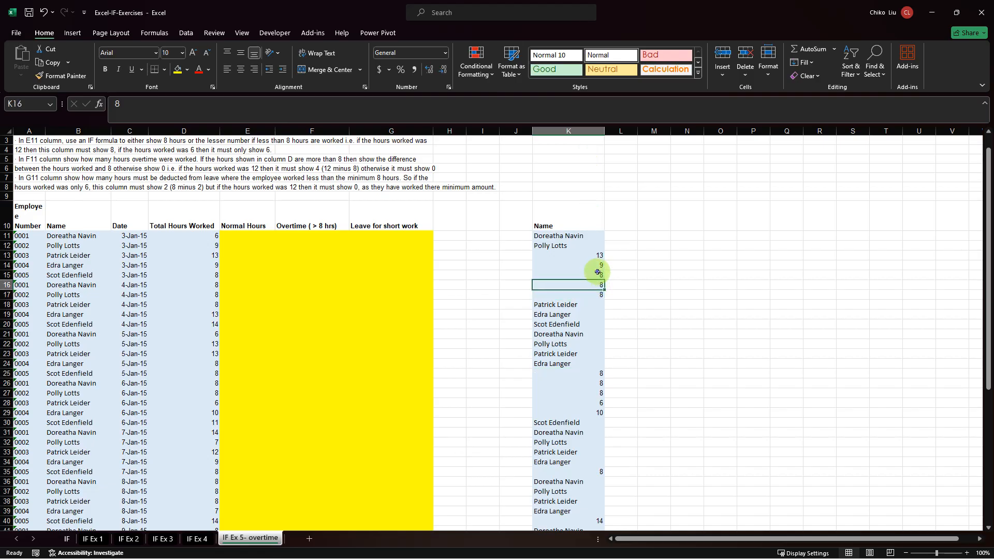
{"action": "left_click", "coordinate": [598, 274]}
{"action": "left_click", "coordinate": [599, 263]}
{"action": "left_click", "coordinate": [600, 256]}
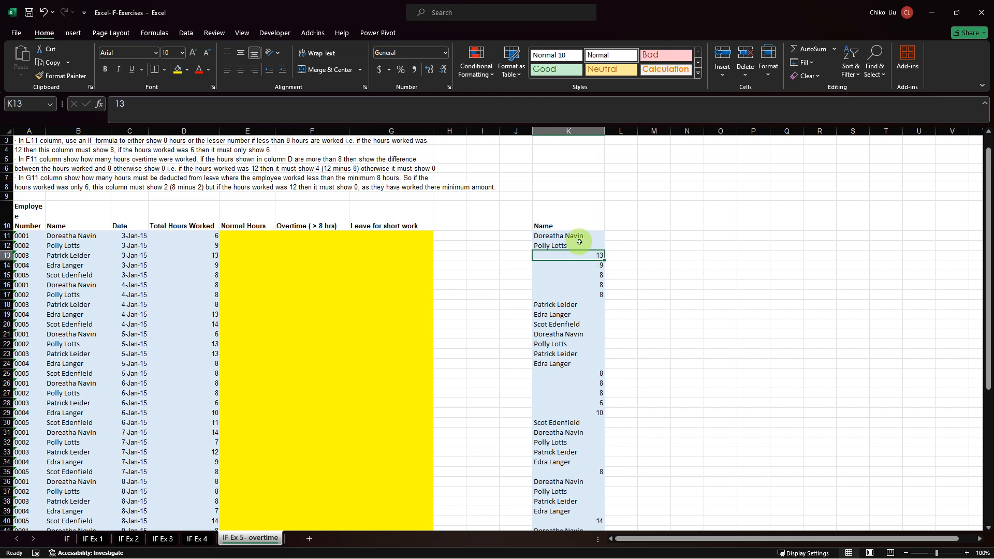
{"action": "left_click_drag", "start_coordinate": [566, 236], "coordinate": [566, 507]}
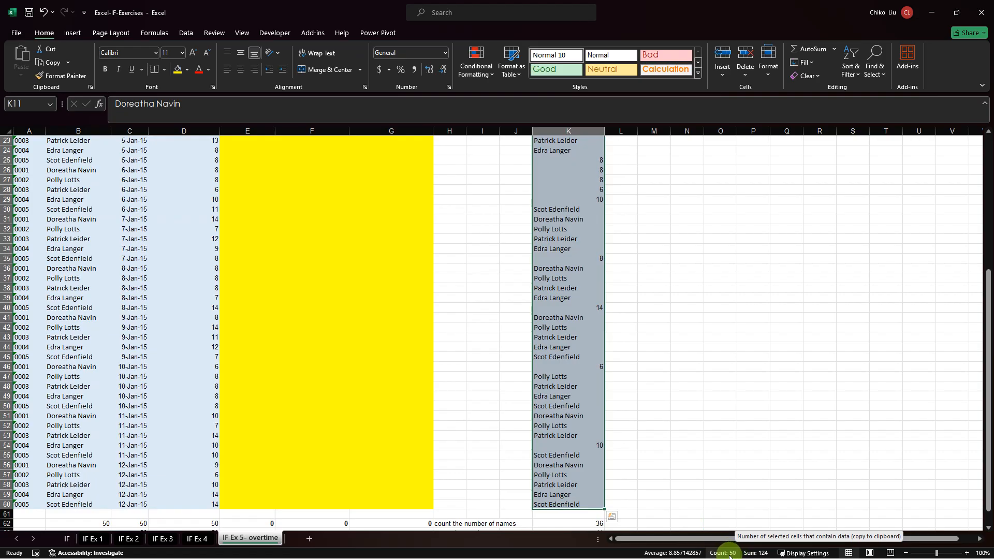
Enter =COUNTA($K$11:$K$60) in K61 to count every entry of the mixed list.
{"action": "scroll", "coordinate": [603, 451], "scroll_direction": "down", "scroll_amount": 7}
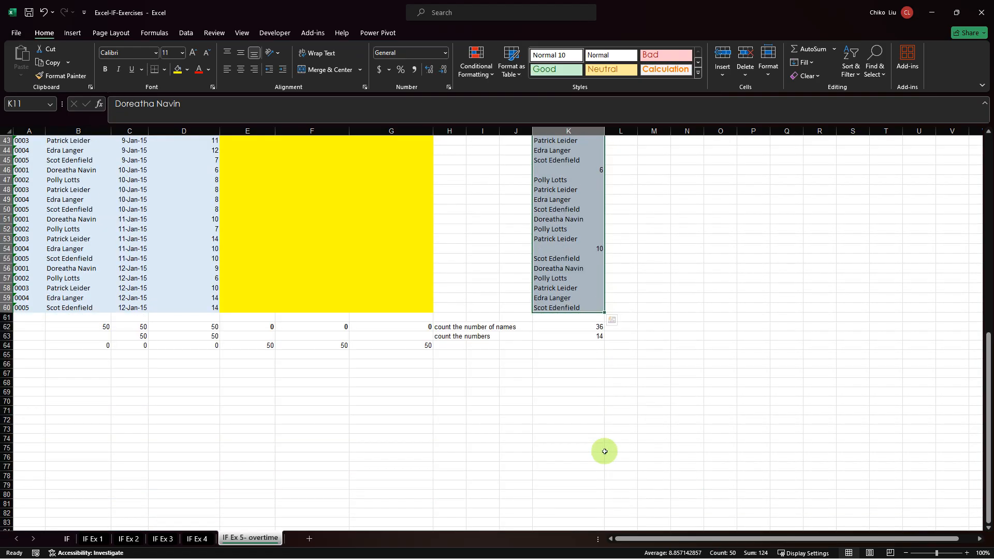
{"action": "left_click", "coordinate": [593, 317]}
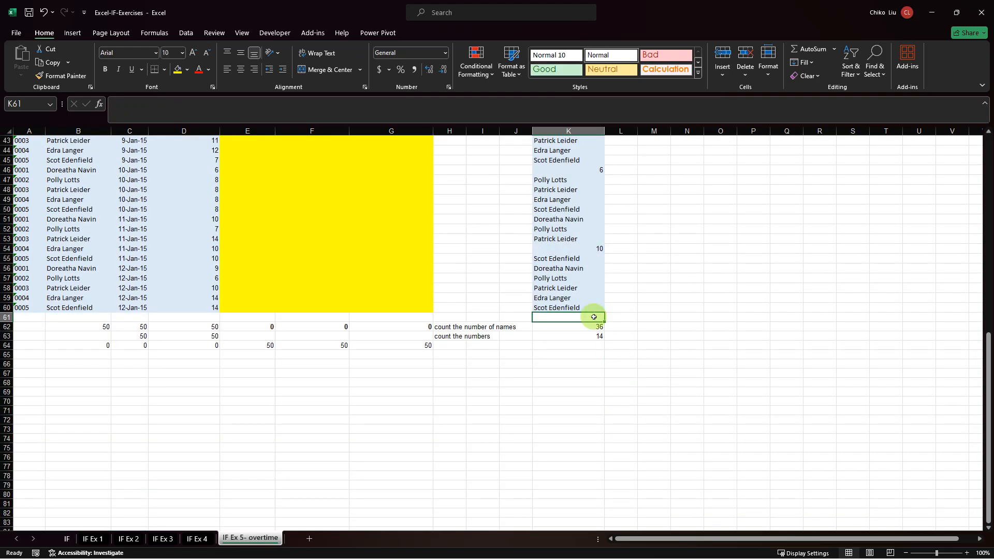
{"action": "type", "text": "=count"}
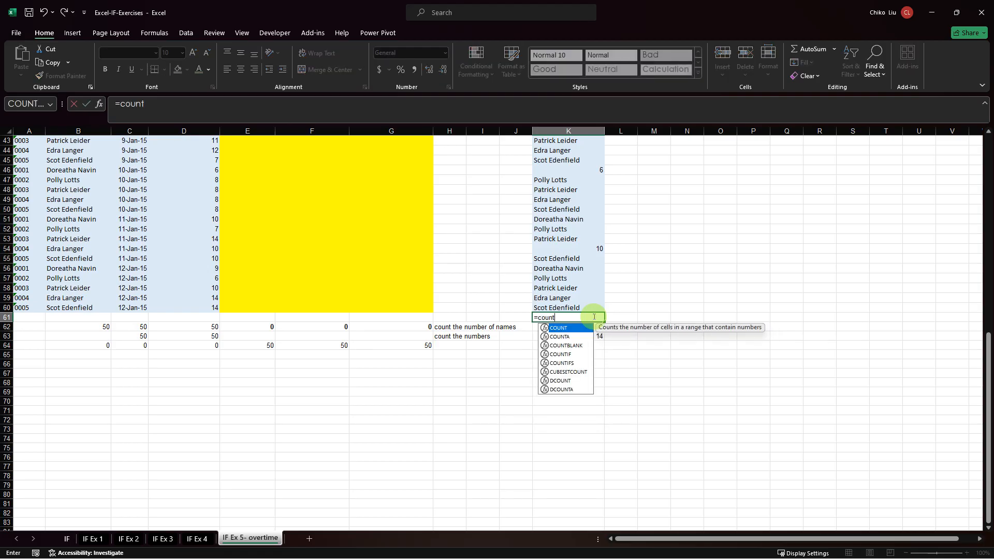
{"action": "key", "text": "Down"}
{"action": "key", "text": "Tab"}
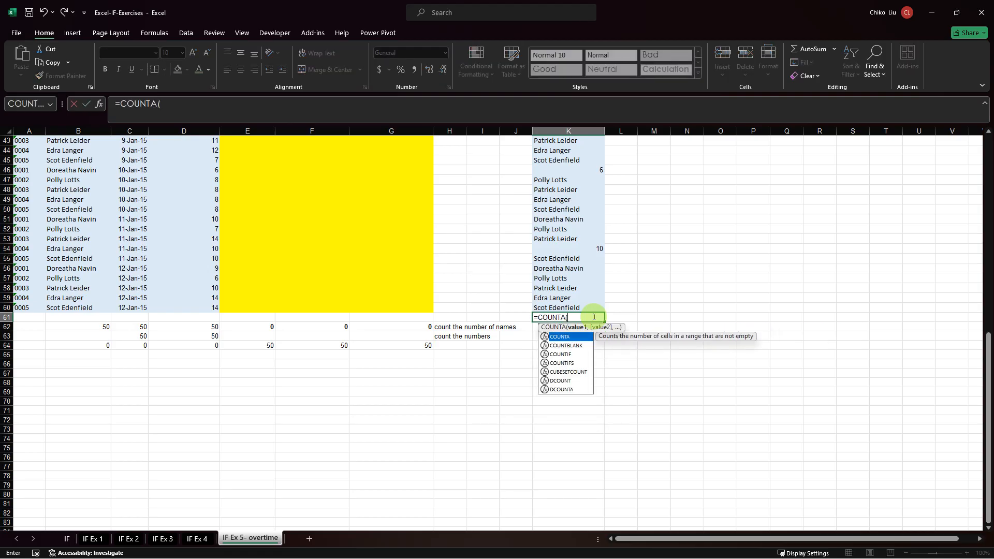
{"action": "key", "text": "Up"}
{"action": "key", "text": "ctrl+shift+Up"}
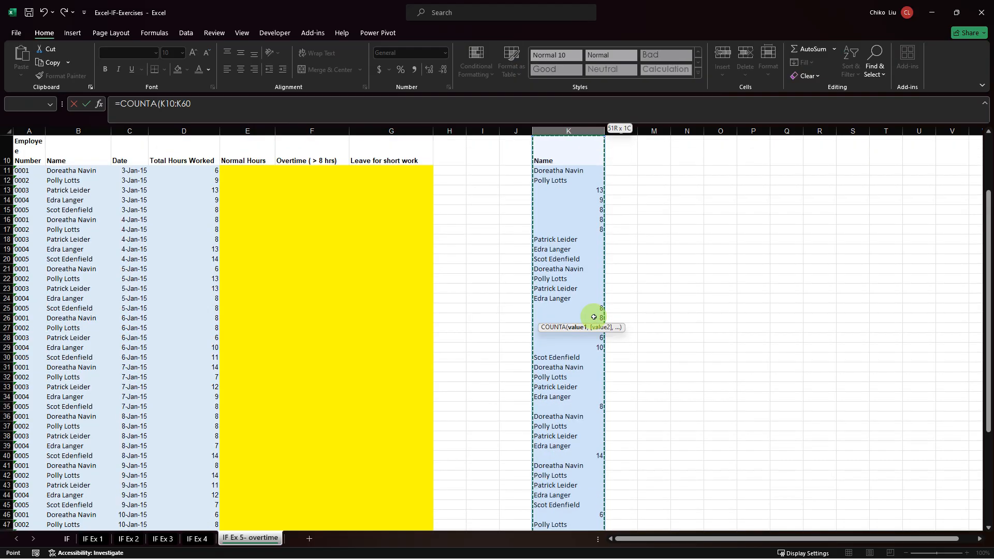
{"action": "key", "text": "F4"}
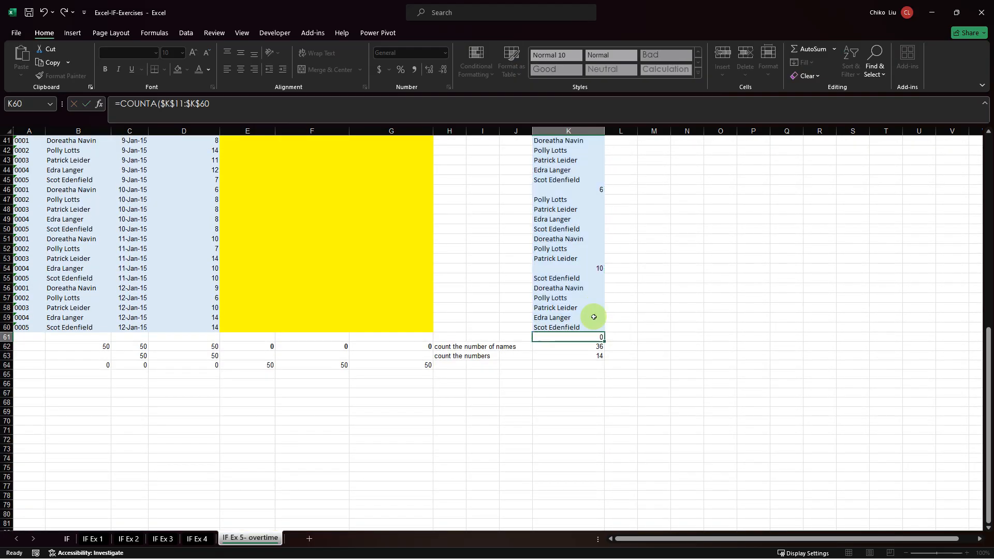
{"action": "key", "text": "ctrl+Return"}
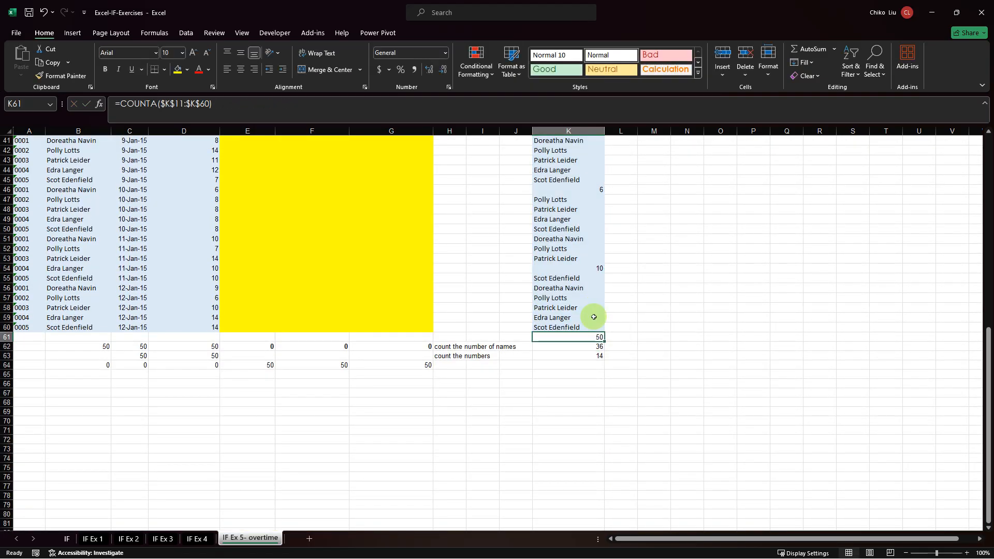
Enter =K61-K63 in L62 to derive the number of names by subtracting the numeric count from the total count.
{"action": "left_click", "coordinate": [599, 357]}
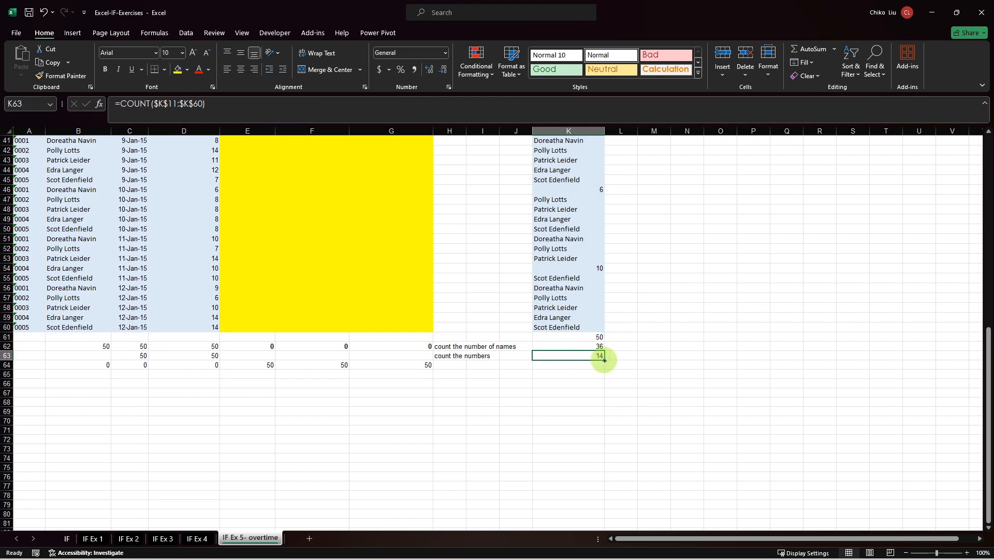
{"action": "left_click", "coordinate": [629, 347]}
{"action": "type", "text": "="}
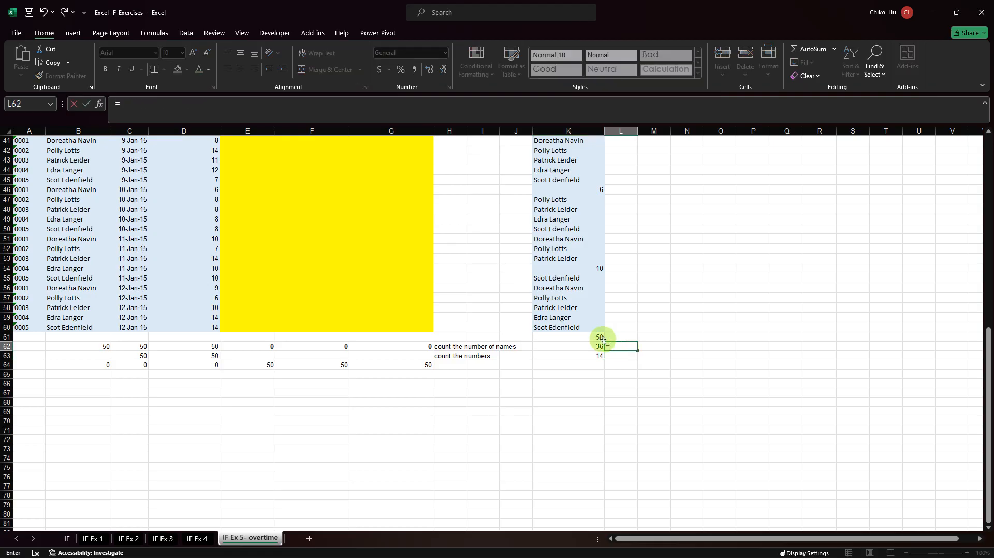
{"action": "left_click", "coordinate": [595, 337]}
{"action": "type", "text": "-"}
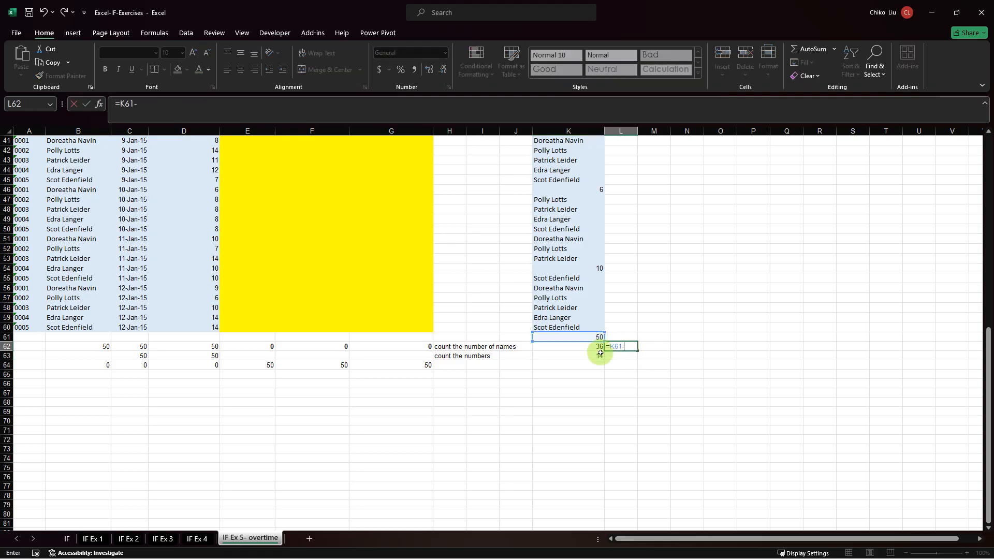
{"action": "left_click", "coordinate": [600, 356]}
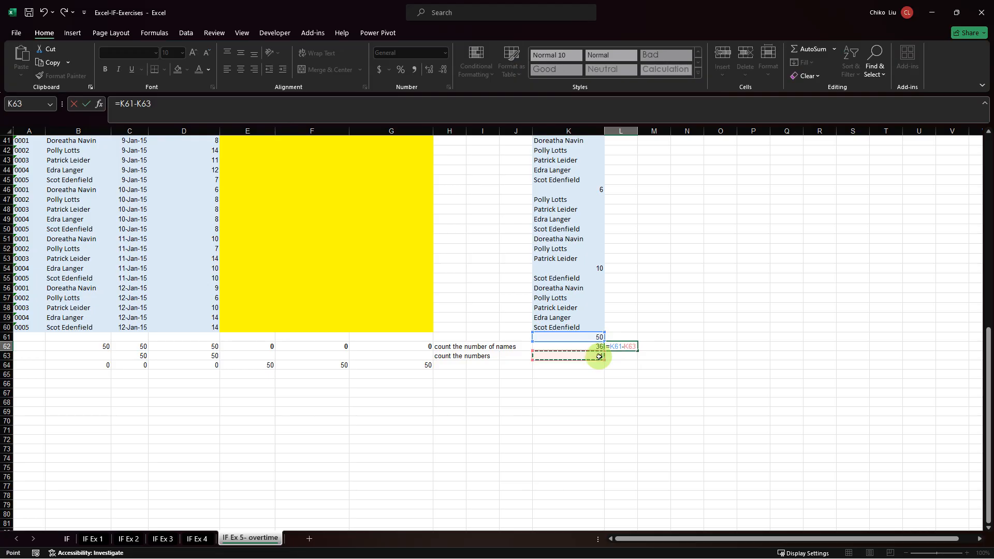
{"action": "key", "text": "Return"}
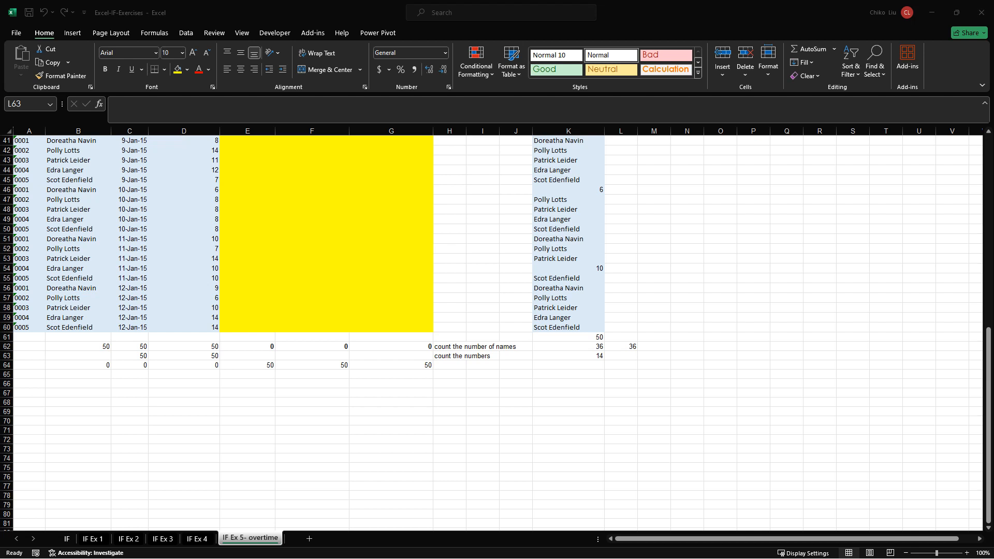
Compare the combined COUNTA minus COUNT formula in K62 with the cell-reference subtraction in L62.
{"action": "left_click", "coordinate": [590, 351]}
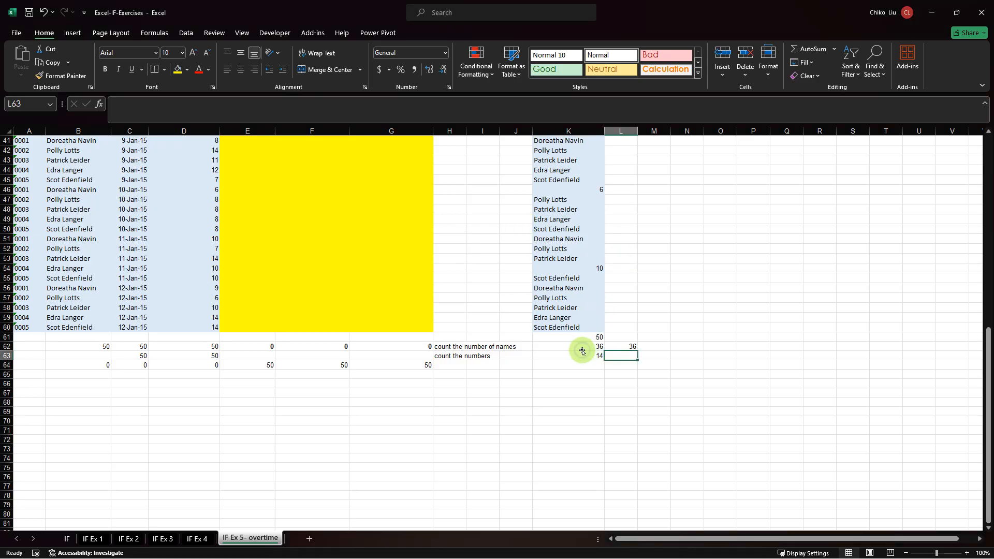
{"action": "left_click", "coordinate": [582, 349]}
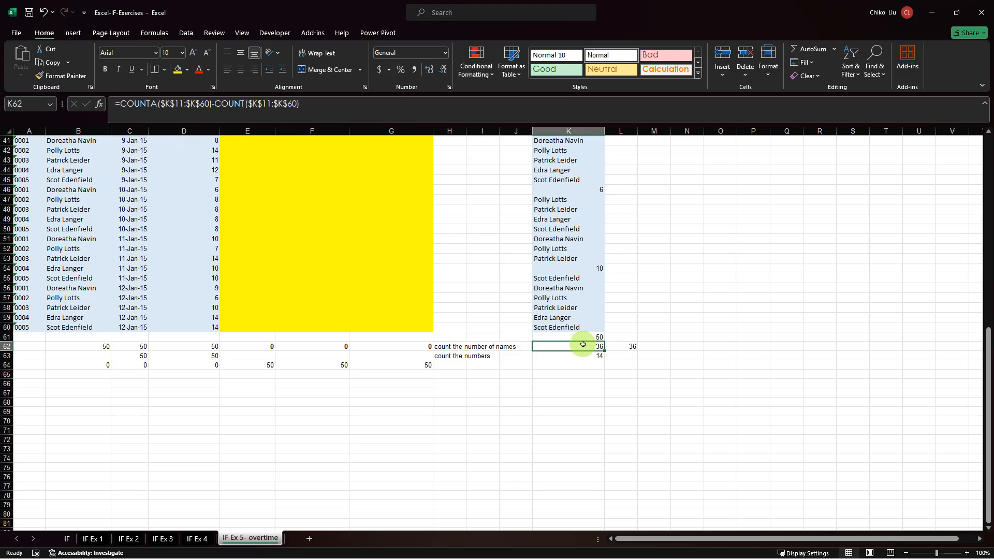
{"action": "left_click", "coordinate": [622, 347]}
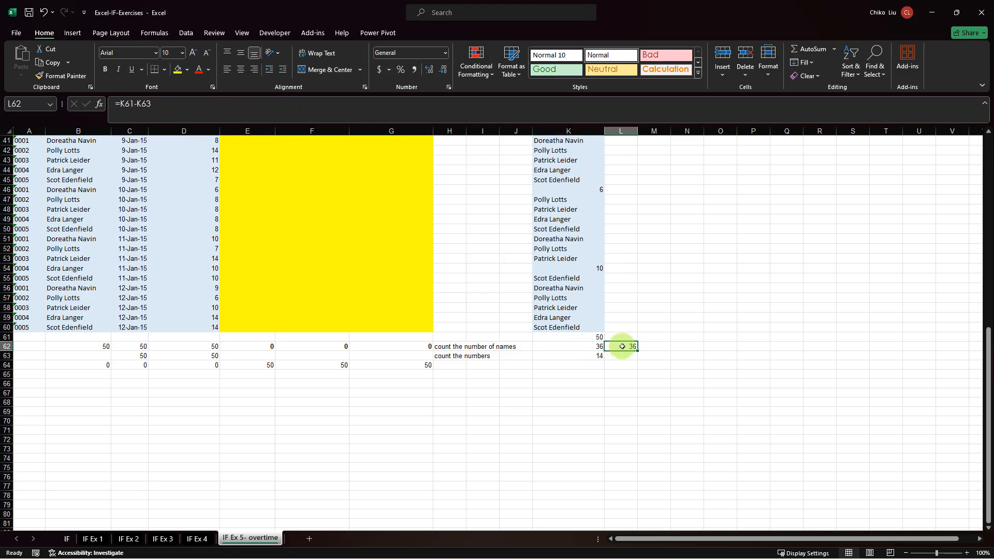
{"action": "left_click", "coordinate": [586, 347]}
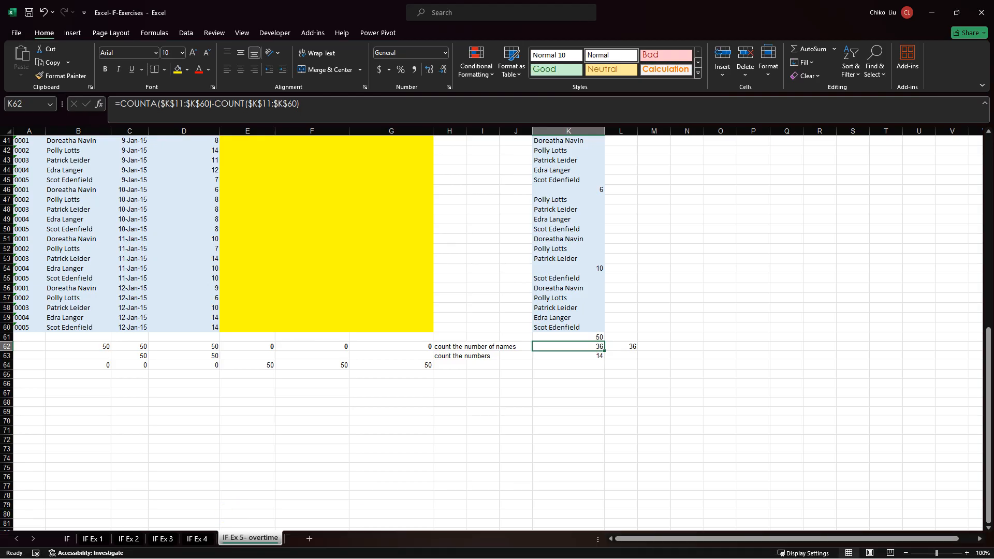
{"action": "key", "text": "alt+Tab"}
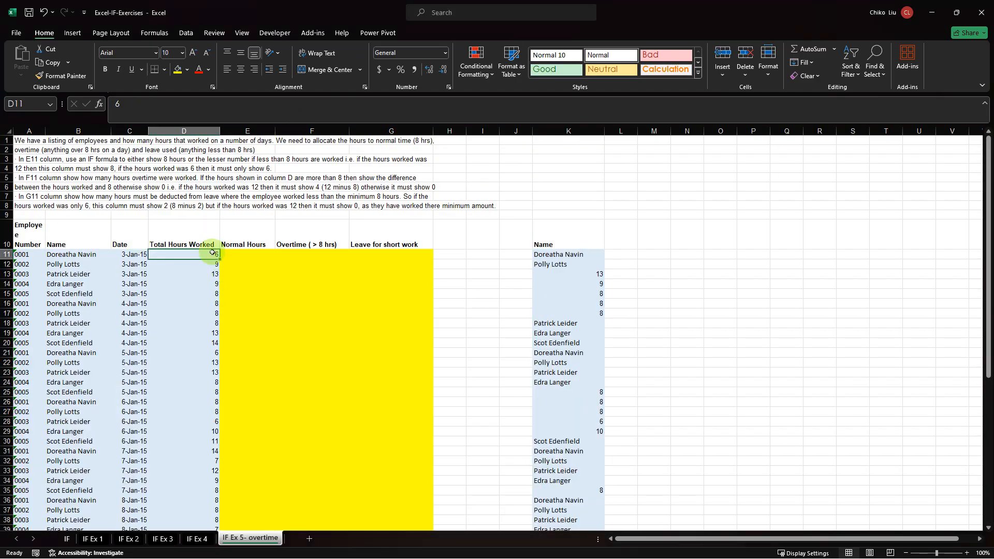
Copy the total hours worked values in D11:D60 without their header.
{"action": "left_click", "coordinate": [212, 259]}
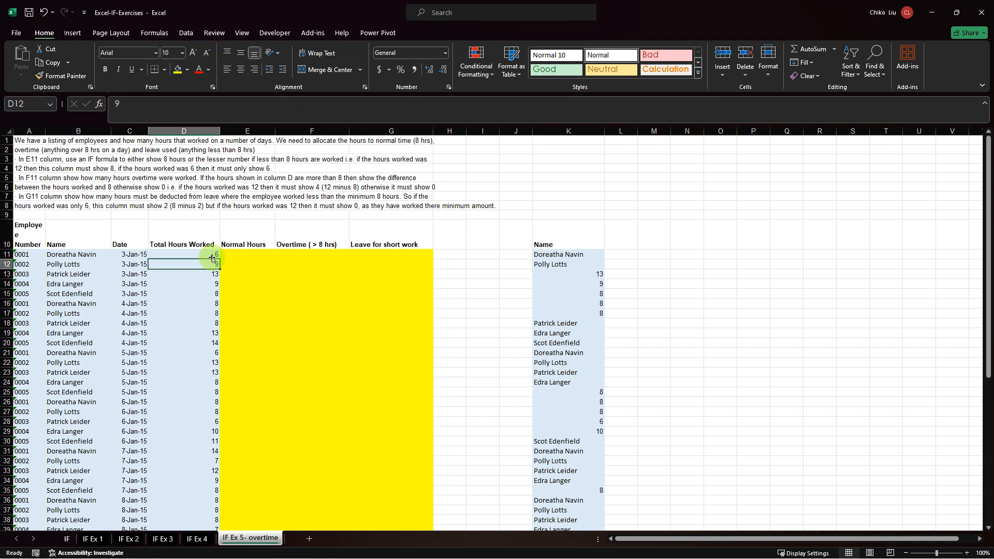
{"action": "key", "text": "Down"}
{"action": "key", "text": "Down"}
{"action": "key", "text": "Down"}
{"action": "key", "text": "Down"}
{"action": "key", "text": "Down"}
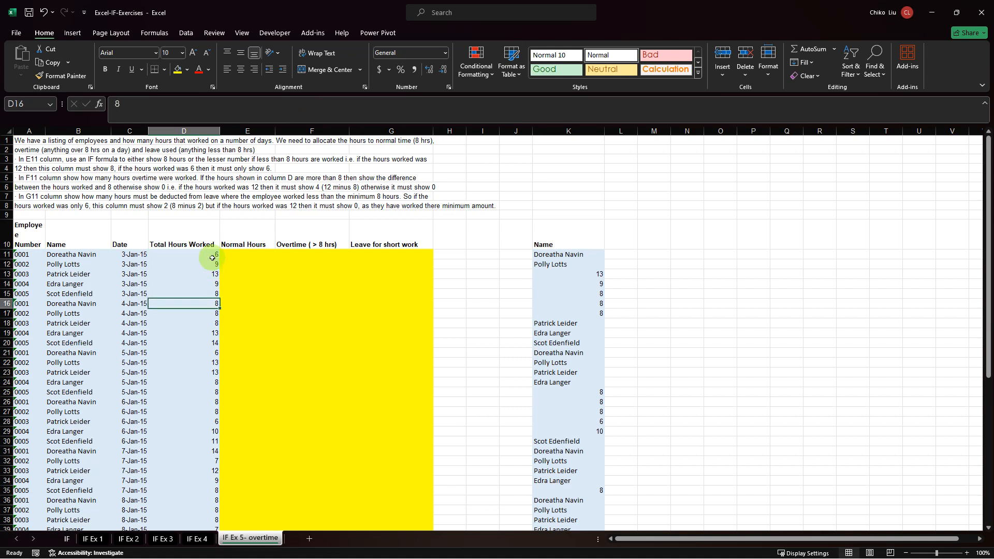
{"action": "key", "text": "Up"}
{"action": "key", "text": "Up"}
{"action": "key", "text": "Up"}
{"action": "key", "text": "Up"}
{"action": "key", "text": "Up"}
{"action": "key", "text": "Up"}
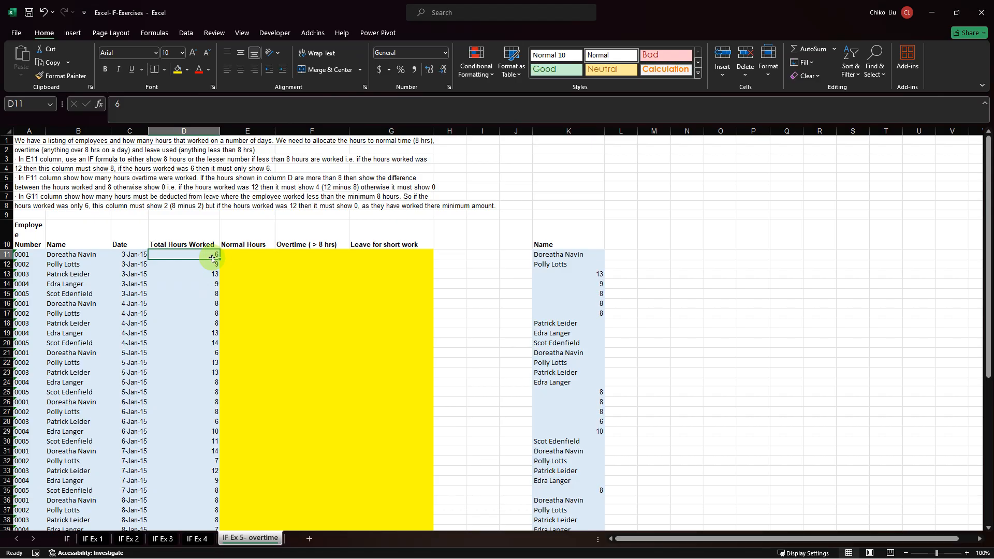
{"action": "key", "text": "ctrl+shift+Down"}
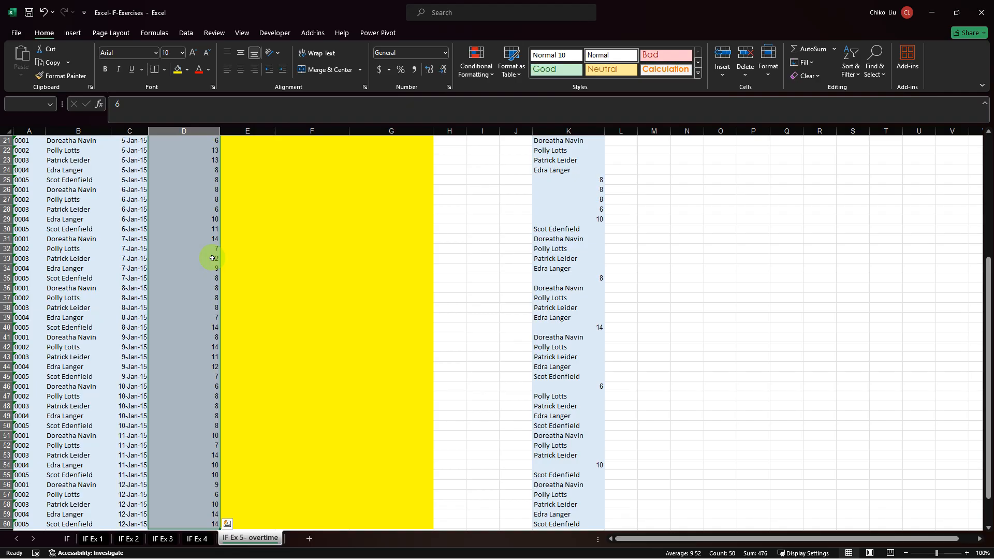
{"action": "key", "text": "ctrl+c"}
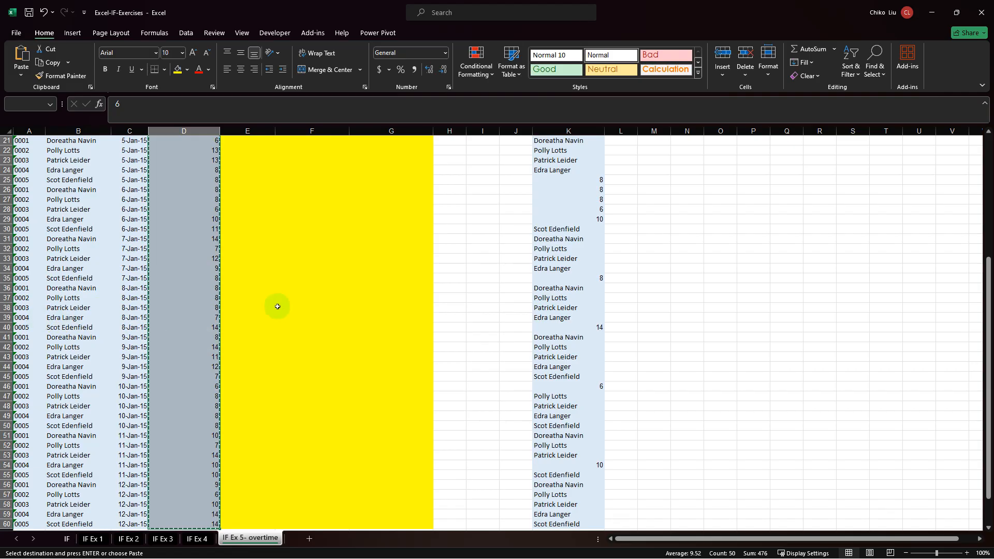
Copy the Total Hours Worked column with its header, D10:D60, to O1 and fit column O's width to the contents.
{"action": "scroll", "coordinate": [206, 264], "scroll_direction": "up", "scroll_amount": 7}
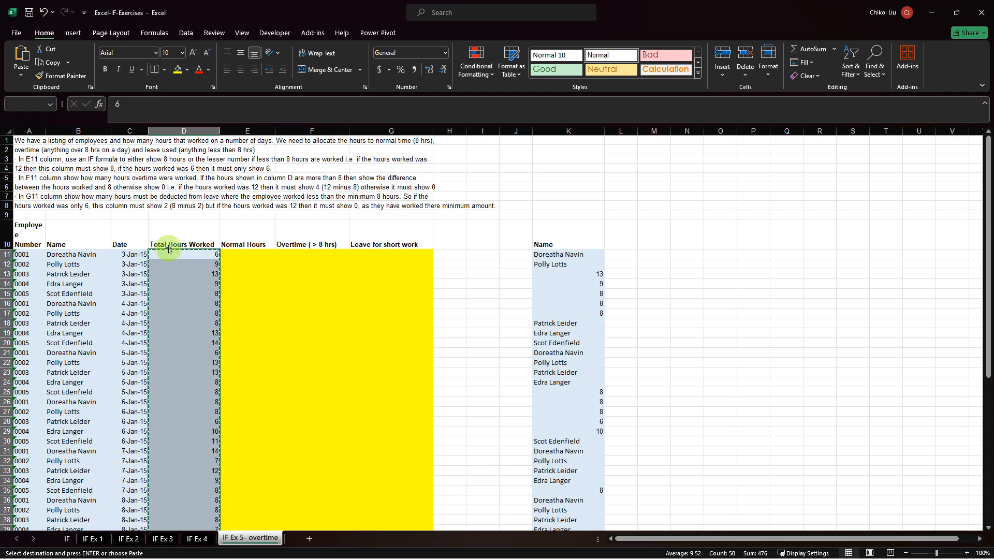
{"action": "left_click", "coordinate": [175, 238]}
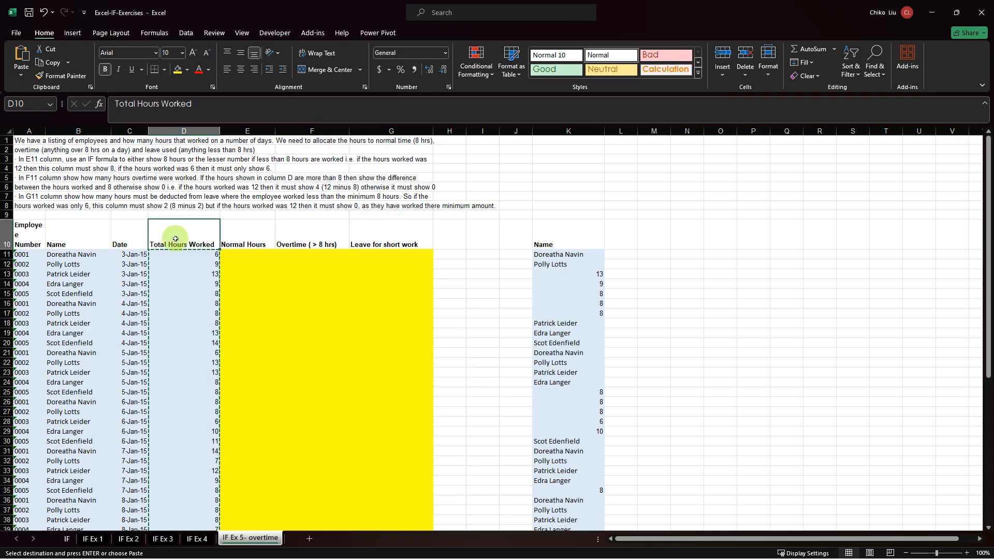
{"action": "key", "text": "ctrl+shift+Down"}
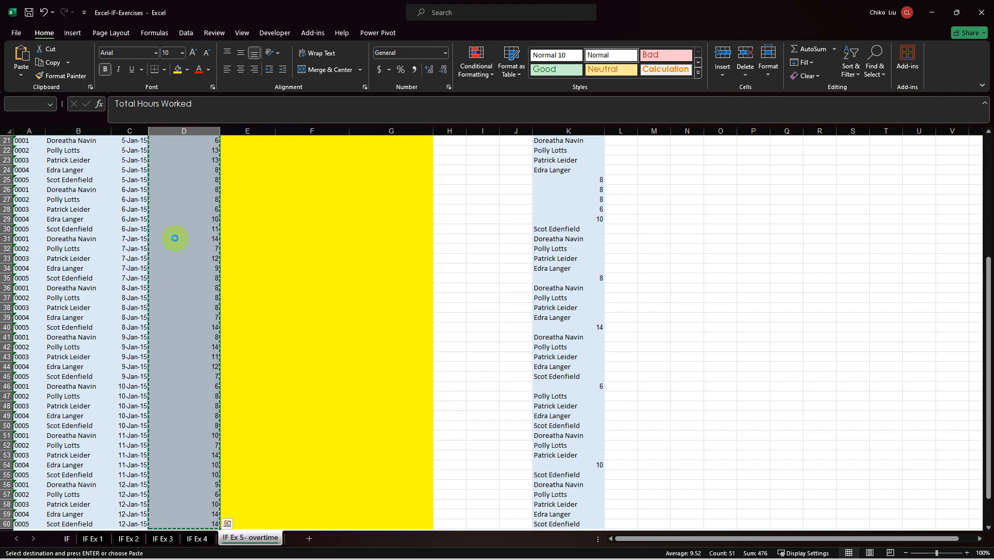
{"action": "key", "text": "ctrl+Up"}
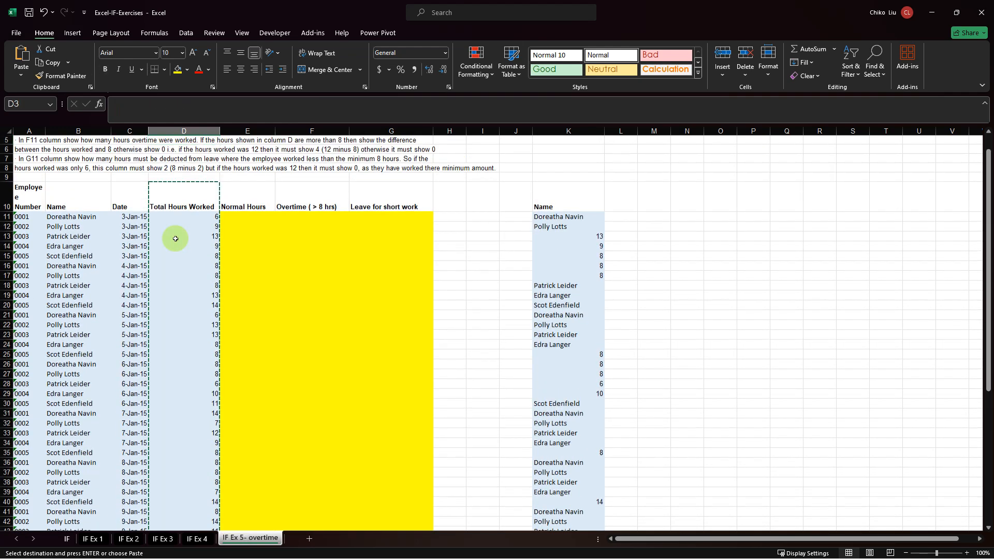
{"action": "key", "text": "Up"}
{"action": "key", "text": "Up"}
{"action": "key", "text": "Right"}
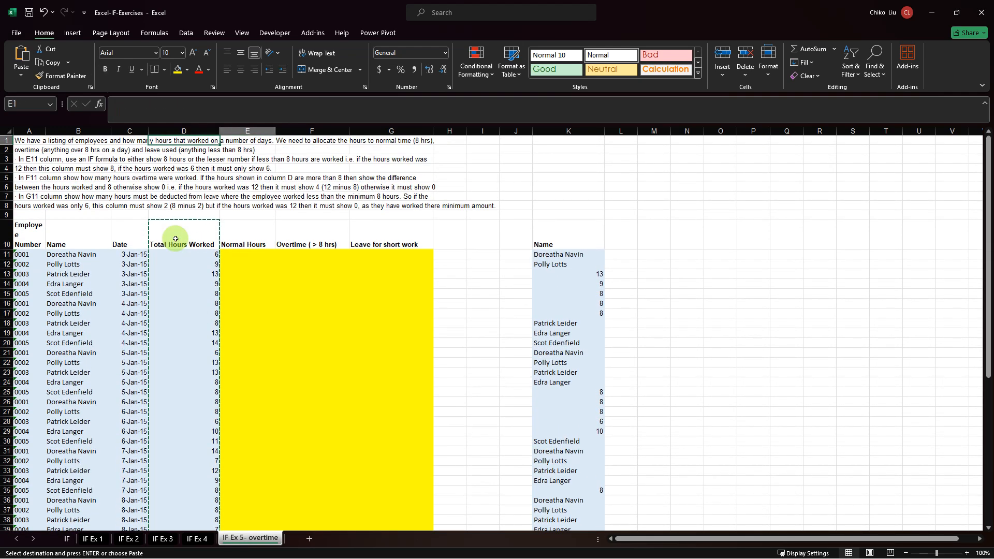
{"action": "key", "text": "Right"}
{"action": "key", "text": "Right"}
{"action": "key", "text": "Right"}
{"action": "key", "text": "Right"}
{"action": "key", "text": "Right"}
{"action": "key", "text": "Right"}
{"action": "key", "text": "Right"}
{"action": "key", "text": "Right"}
{"action": "key", "text": "Right"}
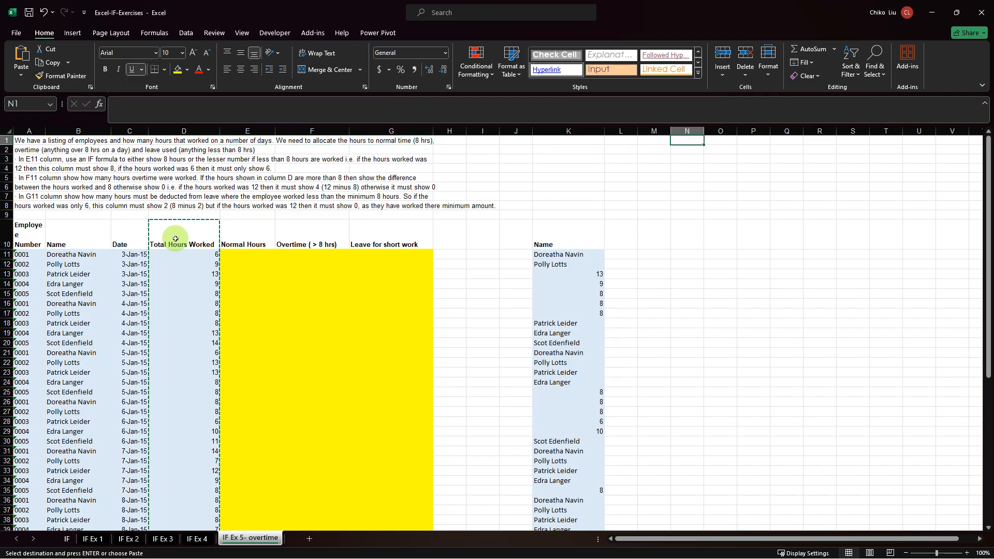
{"action": "key", "text": "Right"}
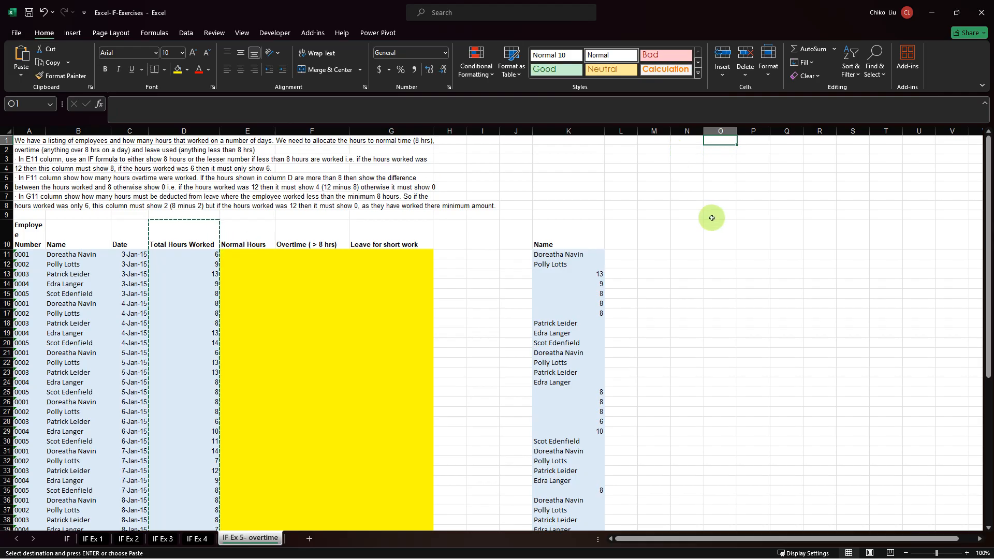
{"action": "key", "text": "ctrl+v"}
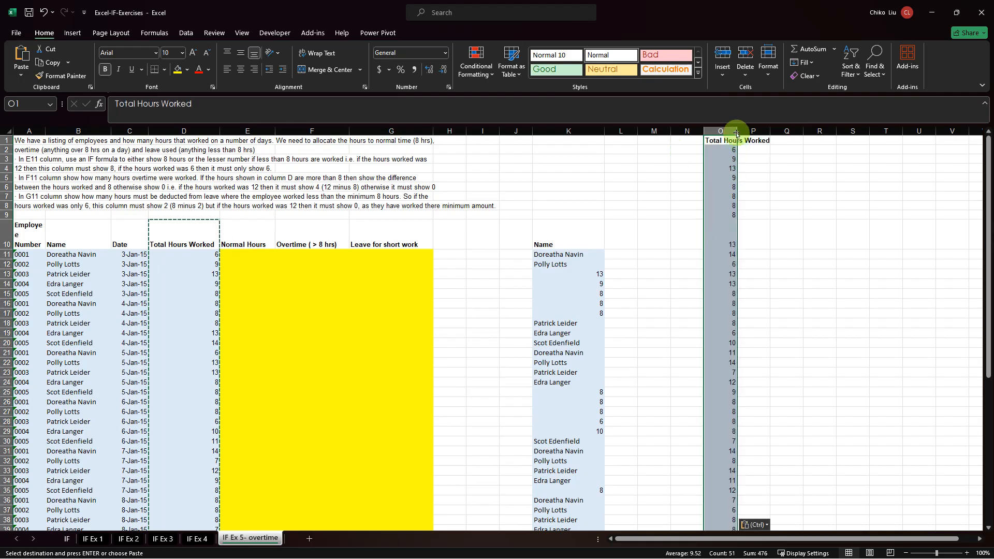
{"action": "left_click_drag", "start_coordinate": [737, 130], "coordinate": [736, 128]}
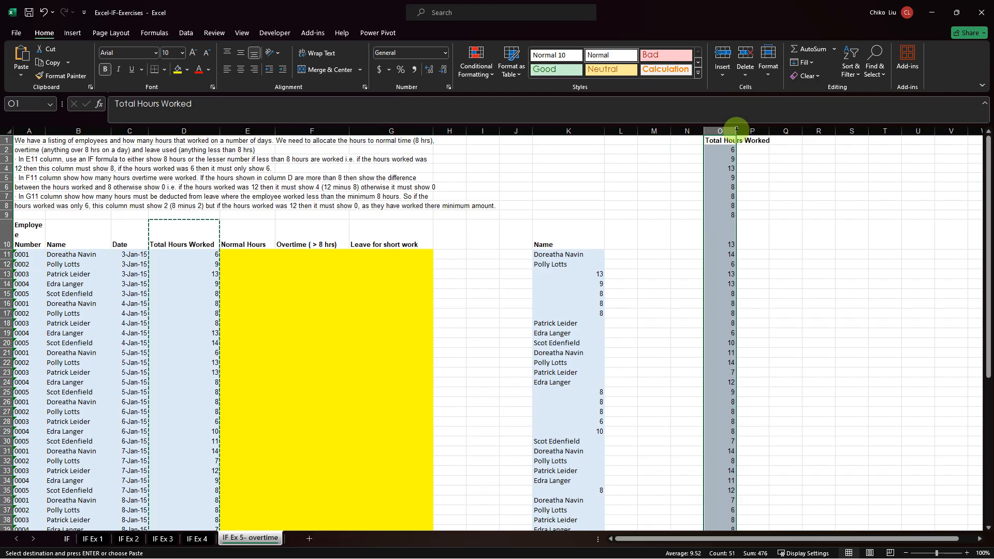
{"action": "double_click", "coordinate": [736, 129]}
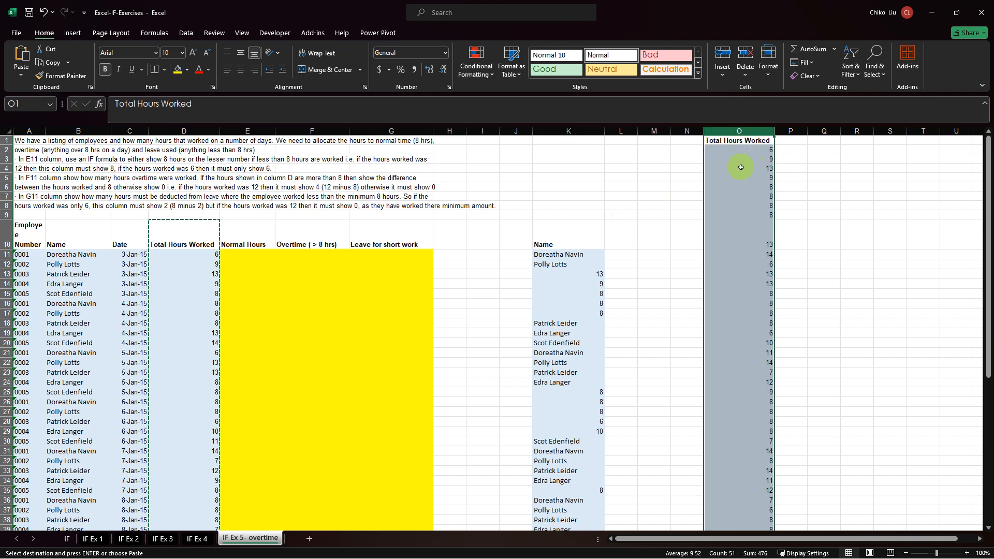
Remove duplicates from the Total Hours Worked copy in column O, treating the first row as a header, and select the unique values O2:O10.
{"action": "scroll", "coordinate": [738, 169], "scroll_direction": "down", "scroll_amount": 7}
{"action": "scroll", "coordinate": [738, 168], "scroll_direction": "down", "scroll_amount": 3}
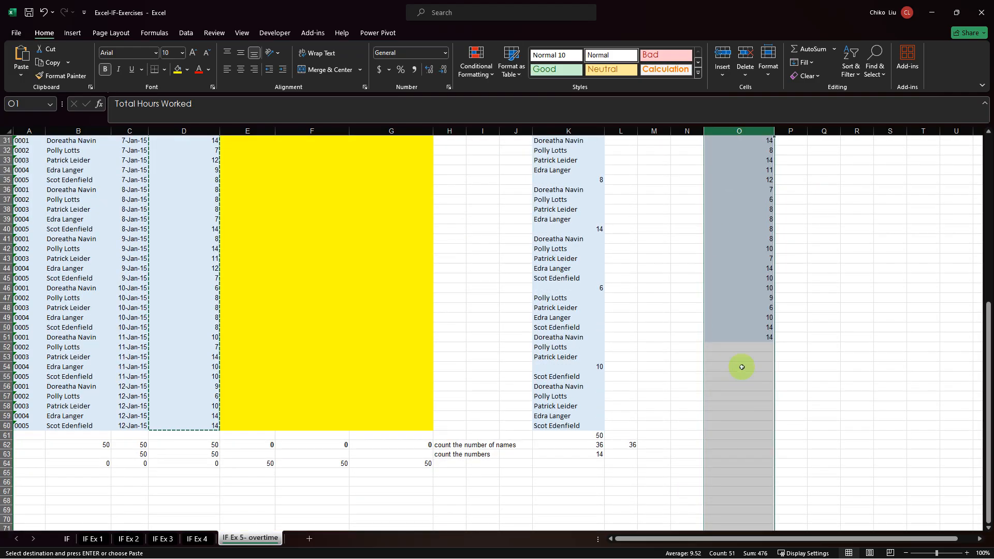
{"action": "scroll", "coordinate": [760, 329], "scroll_direction": "up", "scroll_amount": 10}
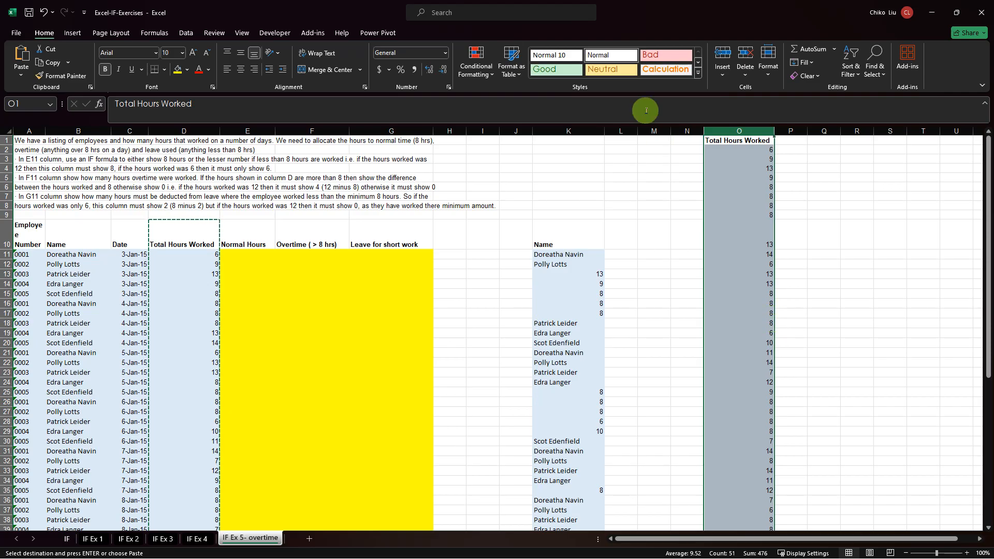
{"action": "left_click", "coordinate": [184, 34]}
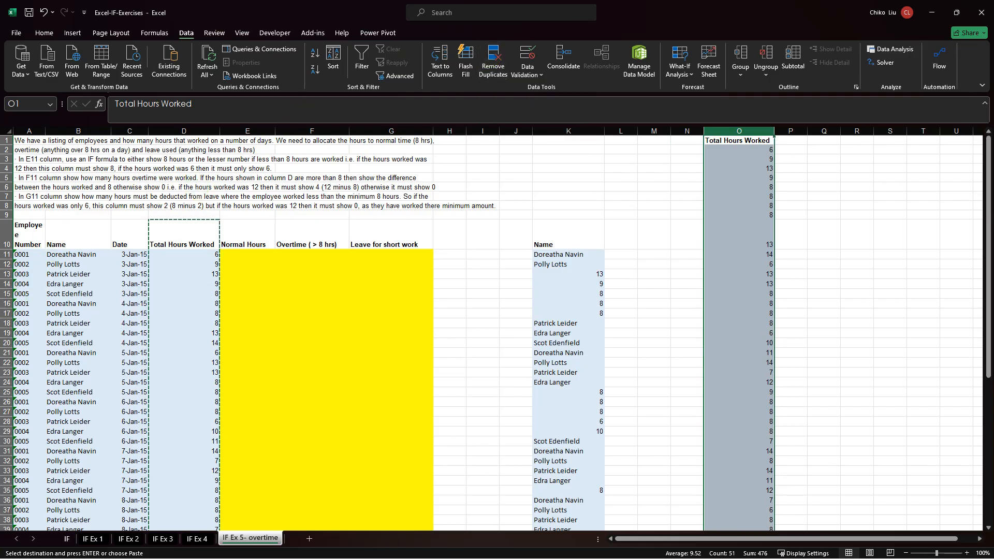
{"action": "key", "text": "Escape"}
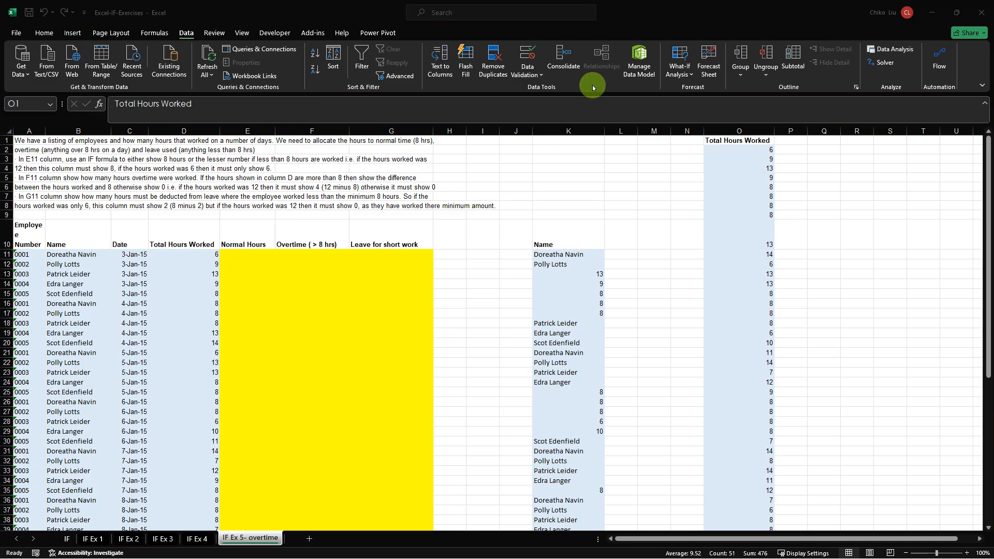
{"action": "left_click", "coordinate": [745, 131]}
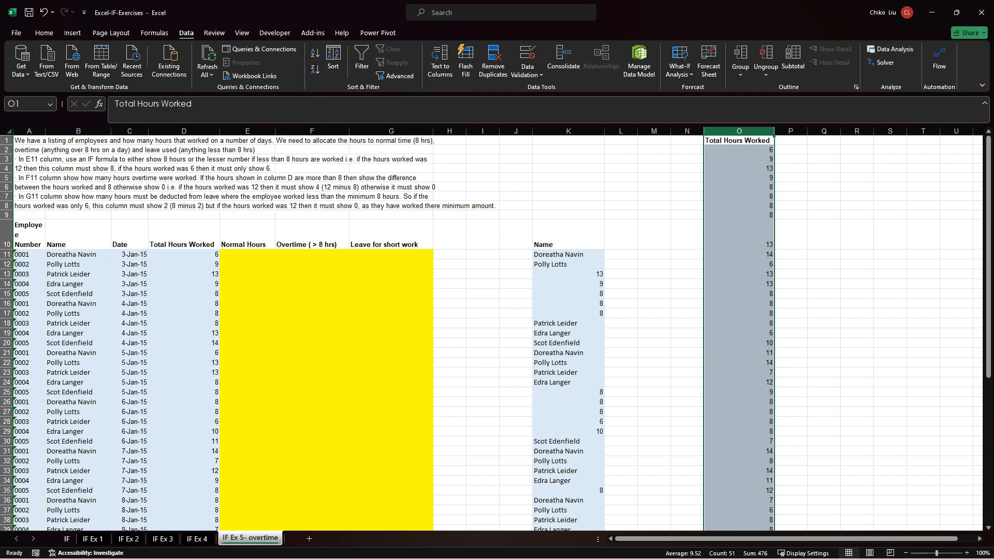
{"action": "left_click", "coordinate": [491, 64]}
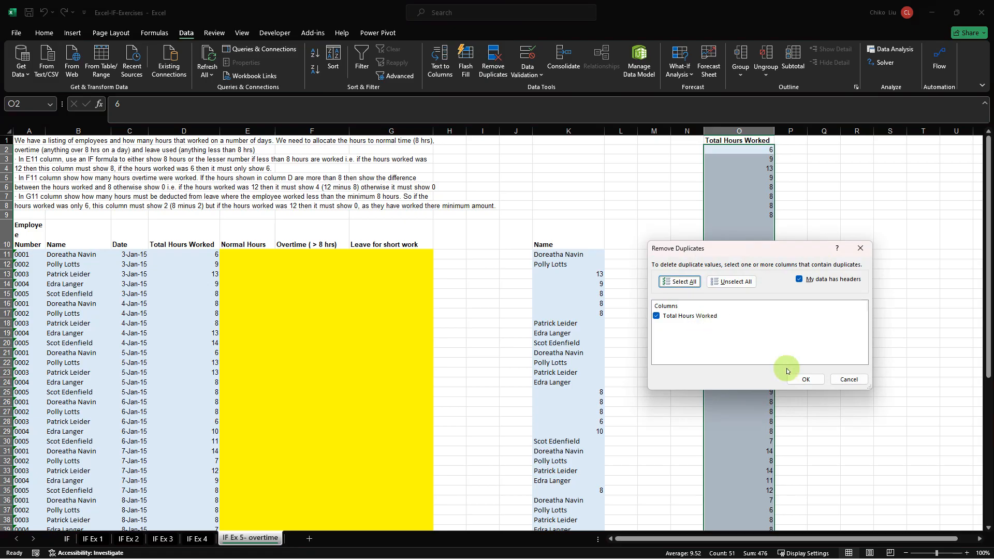
{"action": "left_click", "coordinate": [800, 379]}
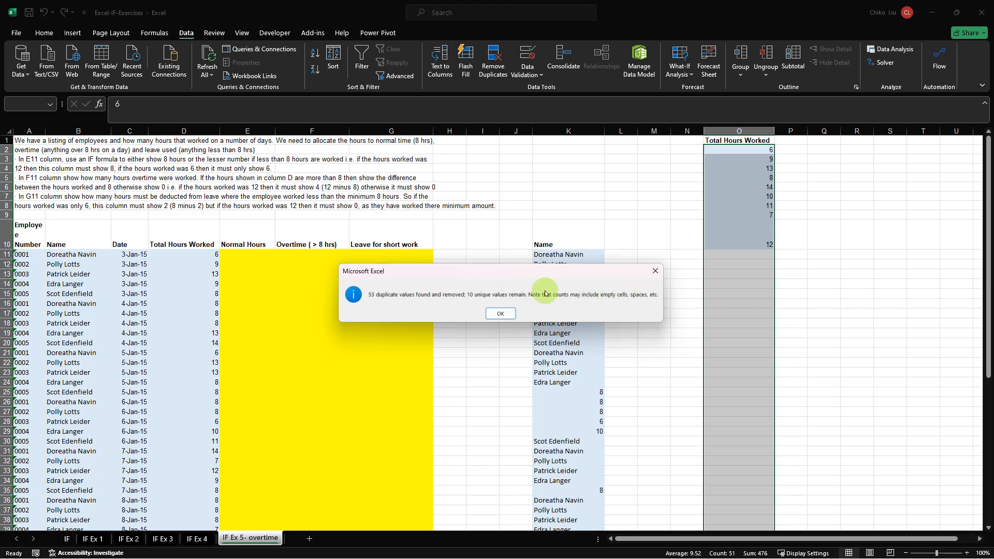
{"action": "left_click", "coordinate": [501, 315]}
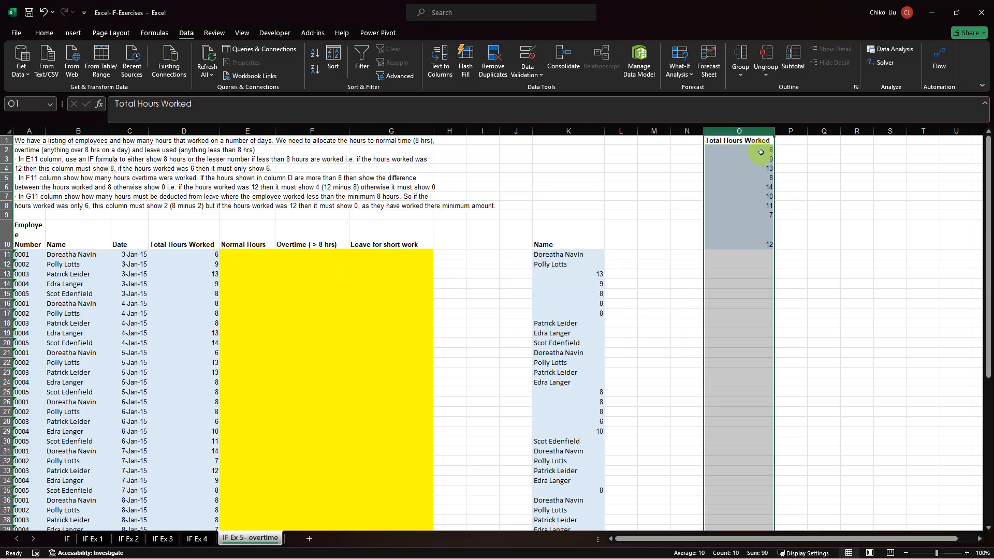
{"action": "left_click_drag", "start_coordinate": [762, 150], "coordinate": [755, 244]}
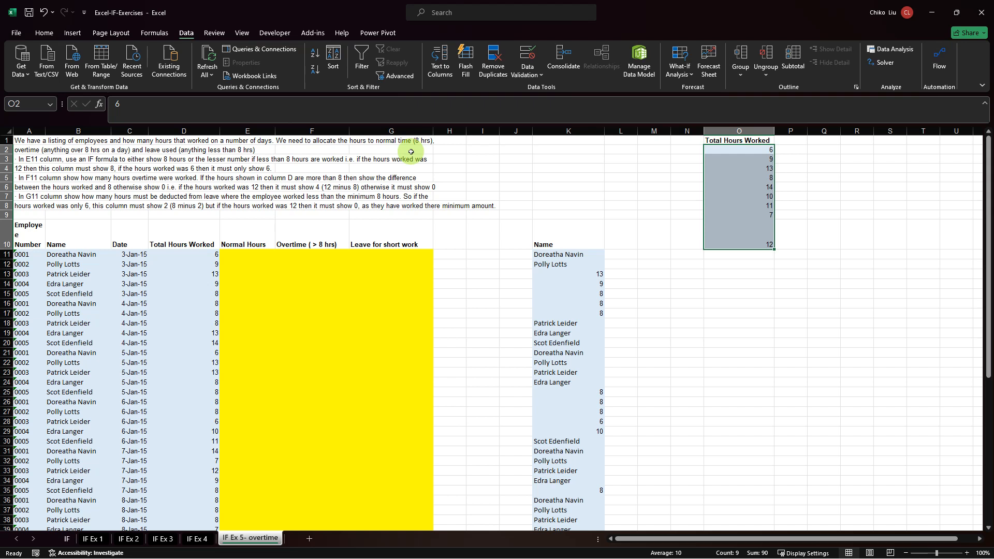
Enter the header "counts" in P1 beside the unique hours list.
{"action": "left_click", "coordinate": [790, 141]}
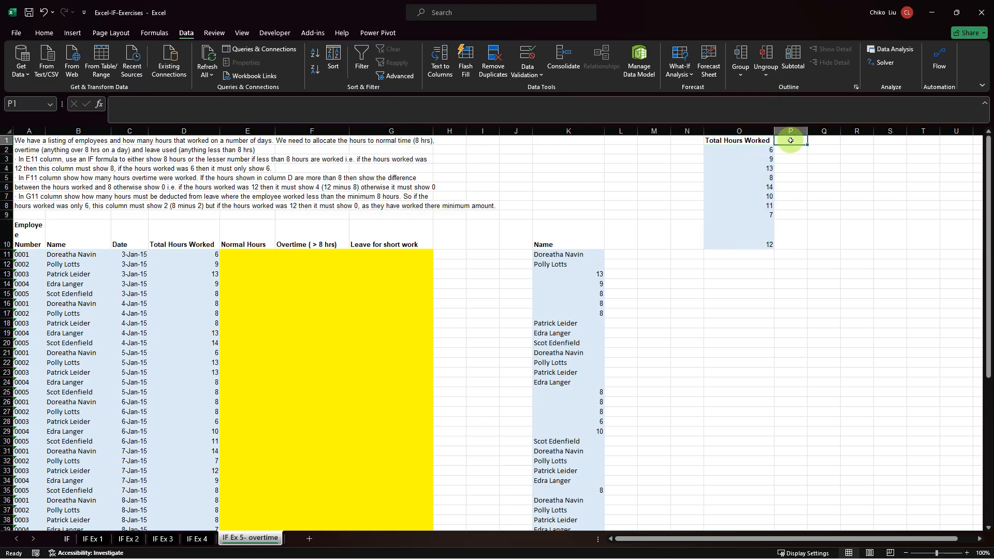
{"action": "type", "text": "# of"}
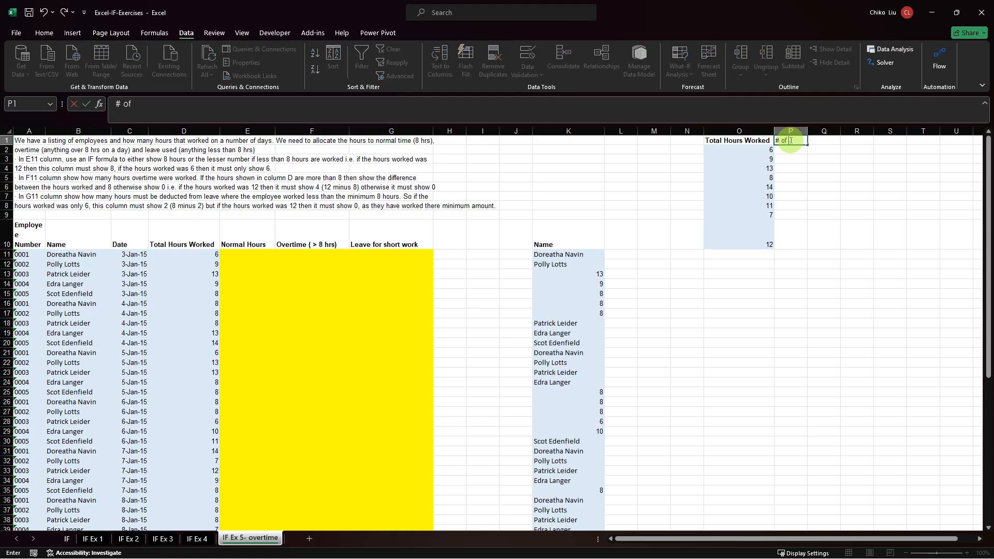
{"action": "key", "text": "BackSpace"}
{"action": "key", "text": "BackSpace"}
{"action": "key", "text": "BackSpace"}
{"action": "key", "text": "BackSpace"}
{"action": "type", "text": "cpi"}
{"action": "key", "text": "BackSpace"}
{"action": "type", "text": "ount"}
{"action": "key", "text": "Return"}
Copy the bold header formatting from O1 to the counts header in P1.
{"action": "left_click", "coordinate": [769, 140]}
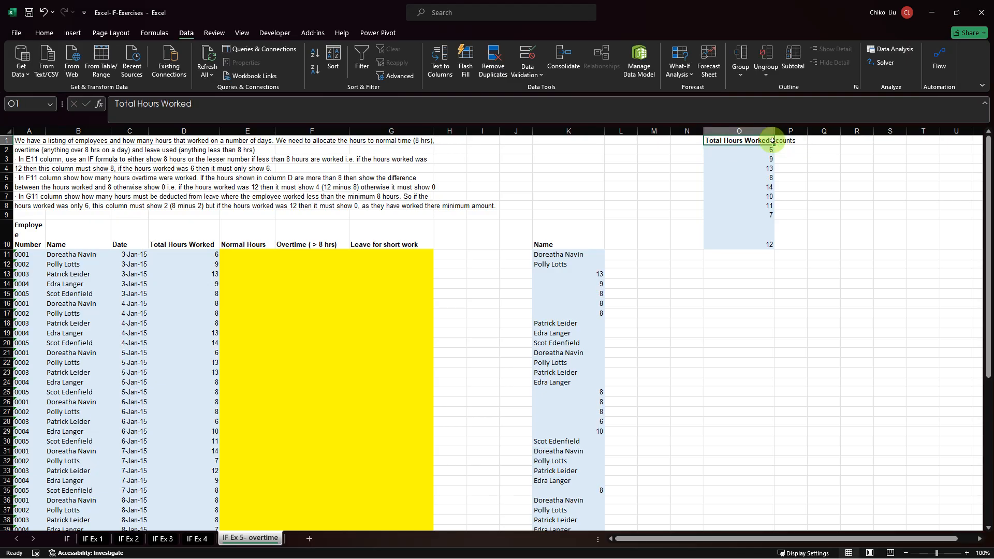
{"action": "left_click", "coordinate": [44, 34]}
{"action": "left_click", "coordinate": [66, 76]}
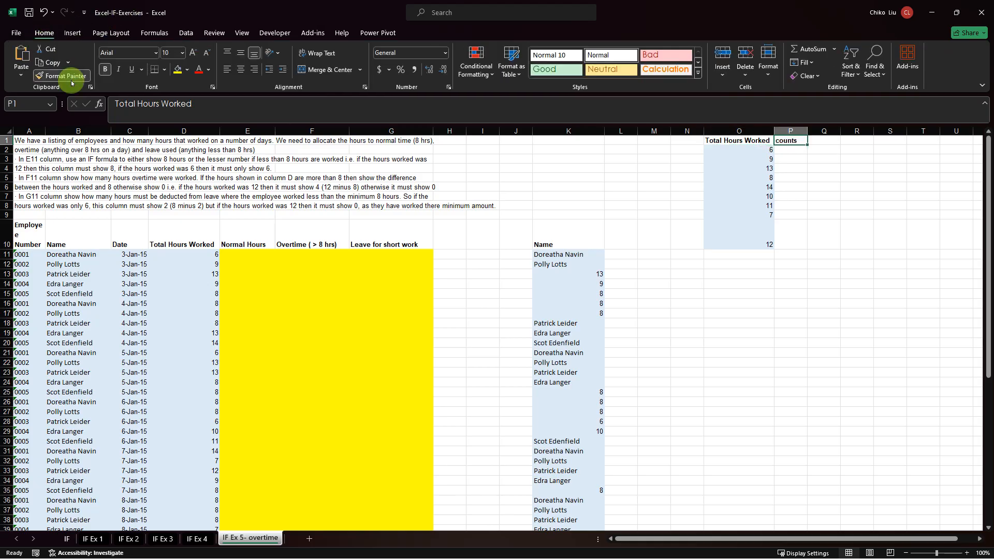
{"action": "left_click", "coordinate": [790, 141]}
Compare the unique hour values from O2 downward with the original Total Hours Worked entries from D11 downward.
{"action": "left_click", "coordinate": [785, 151]}
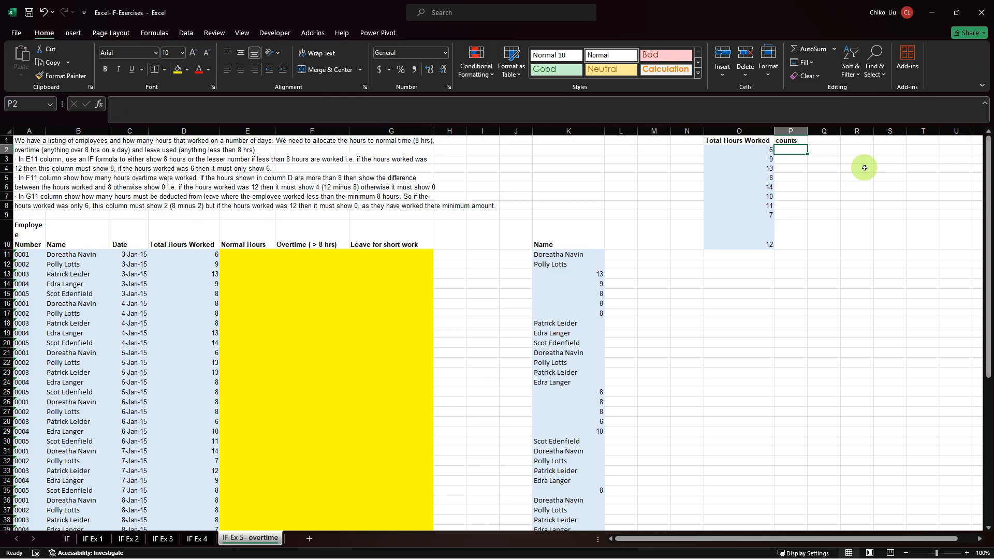
{"action": "left_click", "coordinate": [182, 254]}
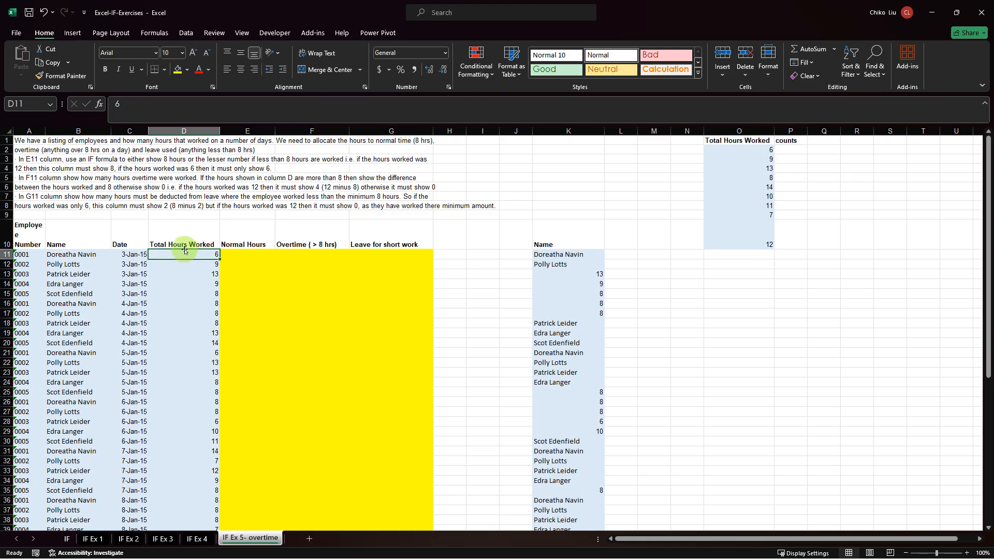
{"action": "left_click", "coordinate": [770, 150]}
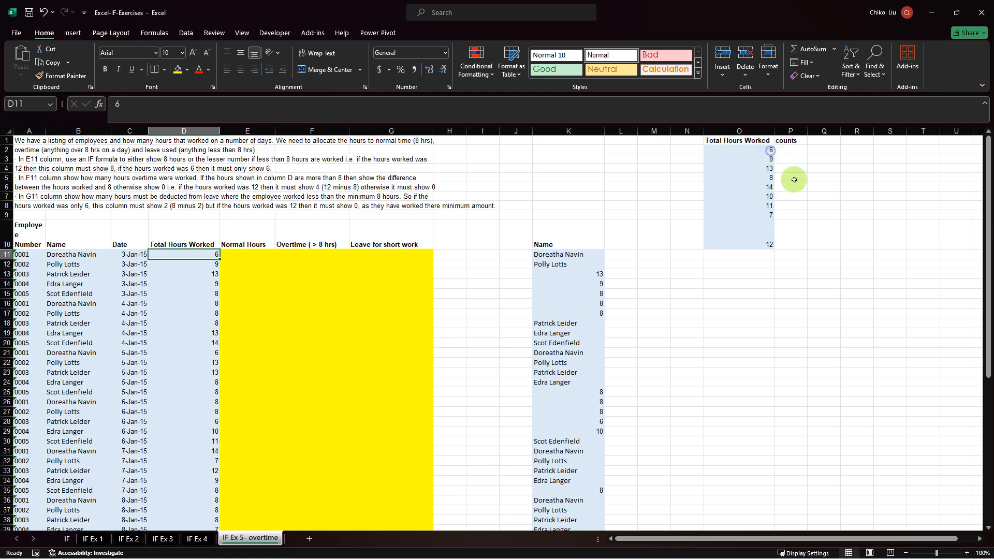
{"action": "left_click", "coordinate": [760, 160]}
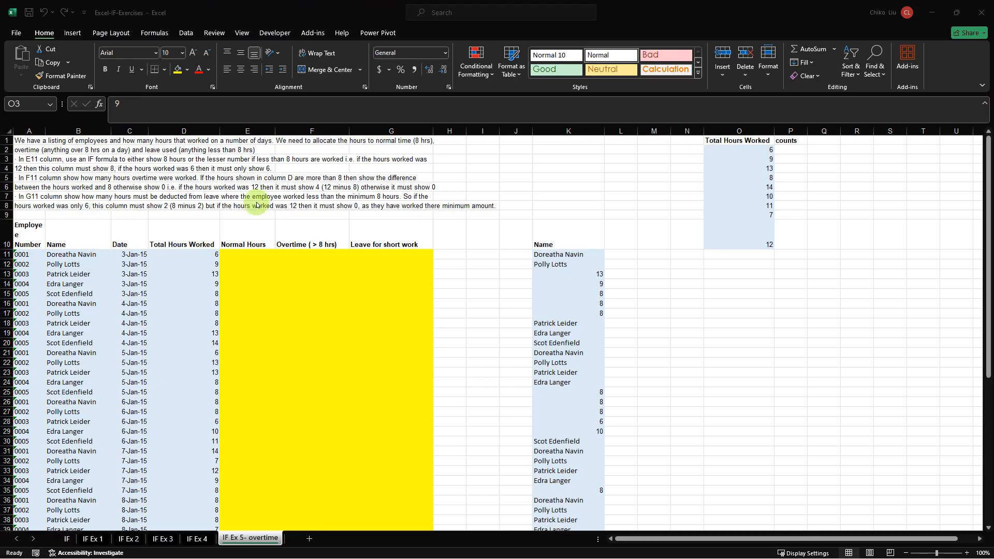
{"action": "left_click", "coordinate": [730, 159]}
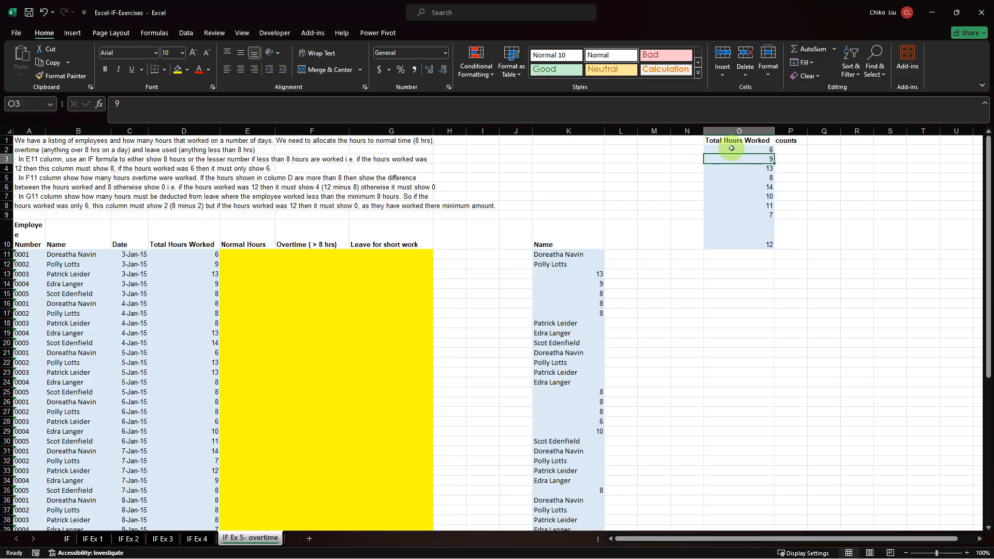
{"action": "left_click", "coordinate": [731, 148]}
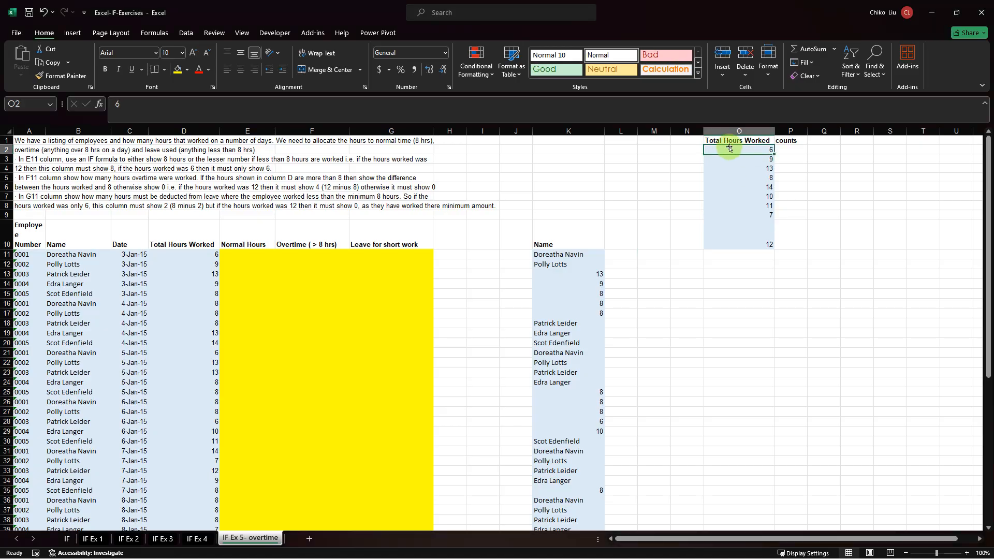
{"action": "left_click", "coordinate": [737, 161]}
{"action": "left_click", "coordinate": [738, 168]}
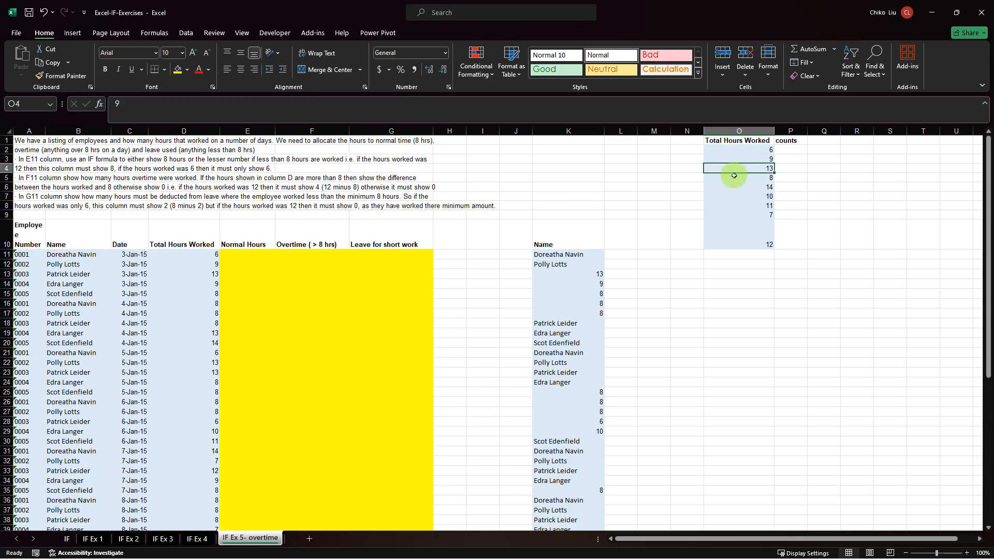
{"action": "left_click", "coordinate": [735, 180]}
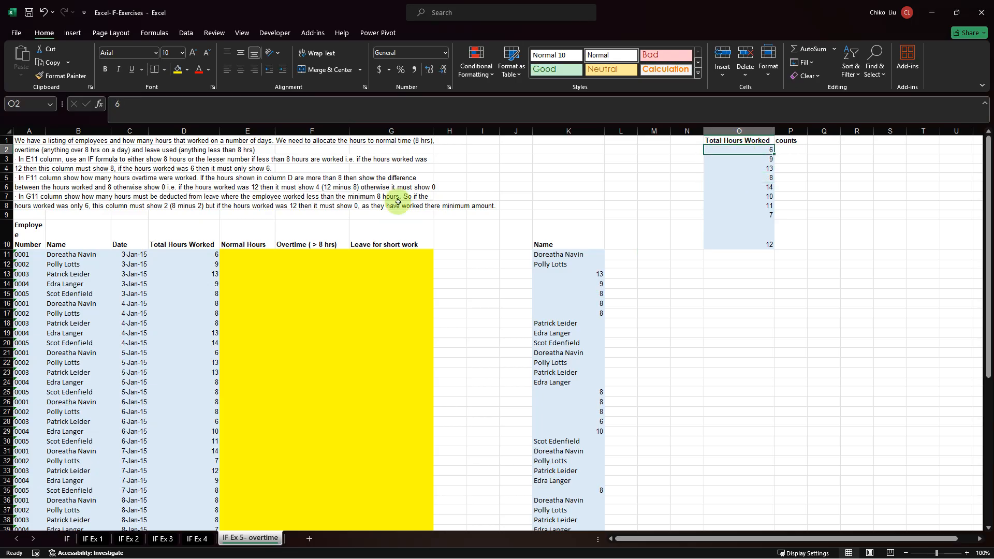
{"action": "left_click", "coordinate": [202, 256]}
{"action": "left_click_drag", "start_coordinate": [190, 286], "coordinate": [185, 324]}
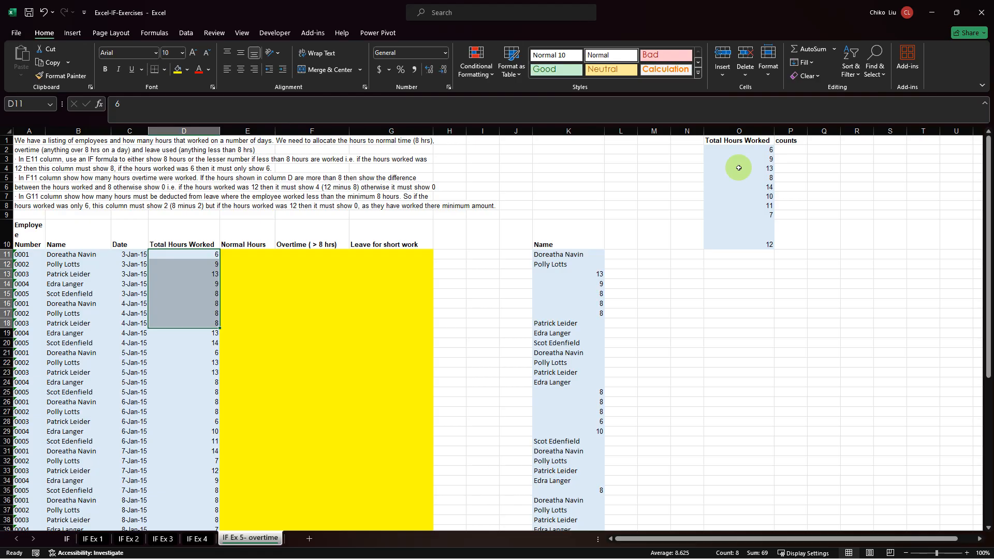
Search the available functions for "count" and insert the COUNTIF function in P2.
{"action": "left_click", "coordinate": [792, 149]}
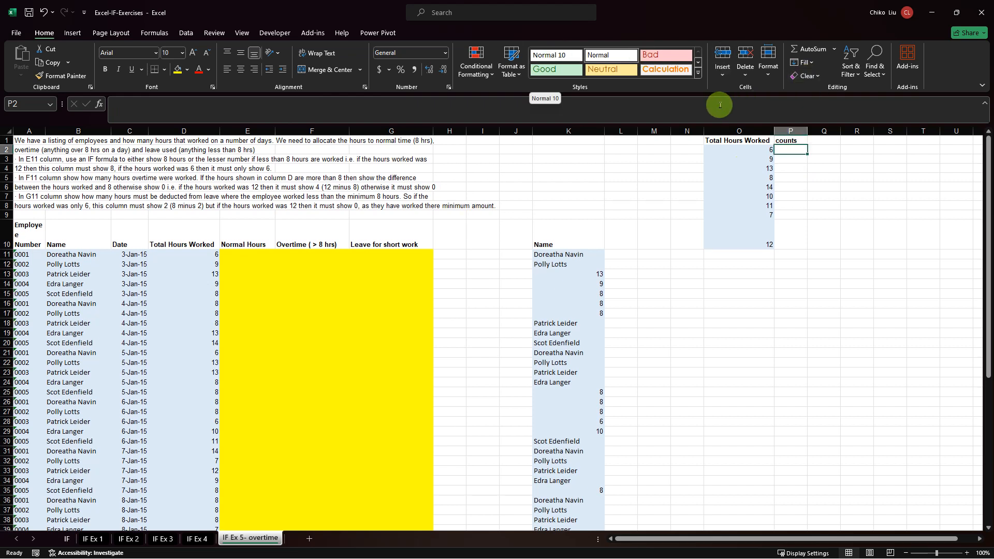
{"action": "left_click", "coordinate": [111, 105]}
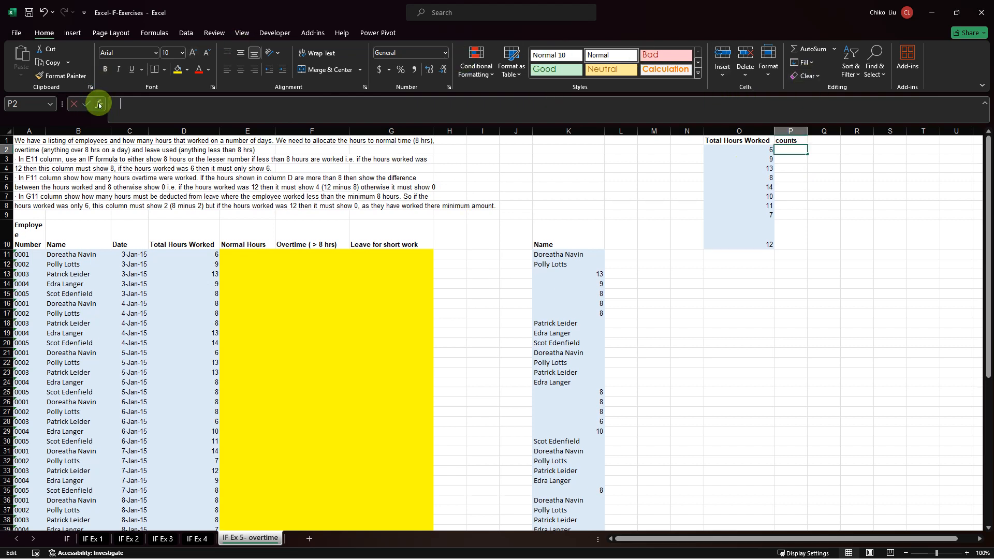
{"action": "type", "text": "="}
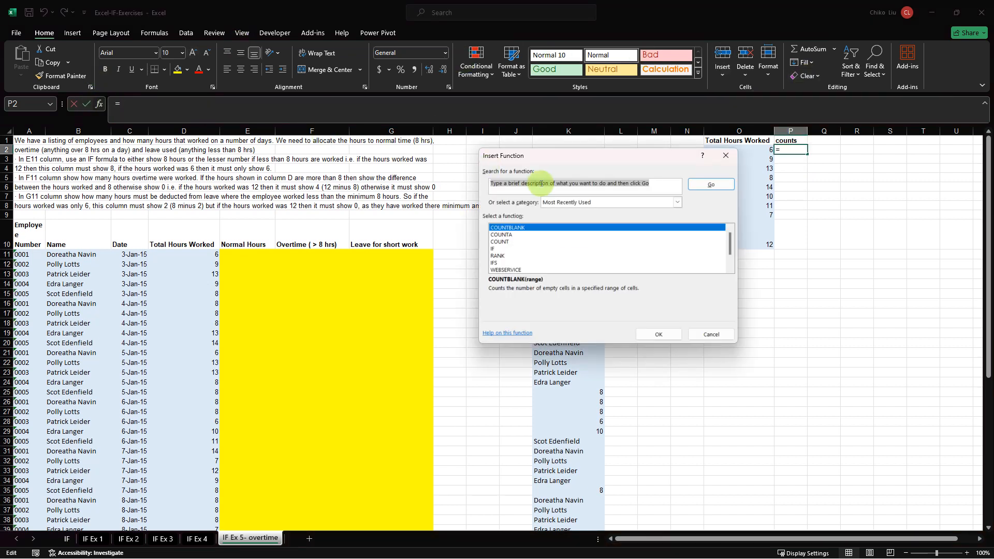
{"action": "type", "text": "count"}
{"action": "key", "text": "Return"}
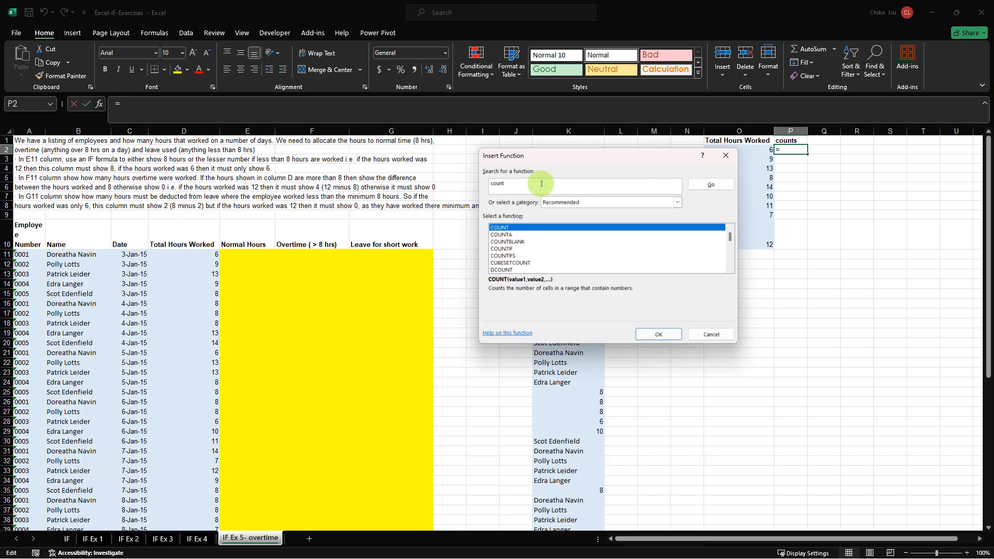
{"action": "left_click", "coordinate": [501, 248]}
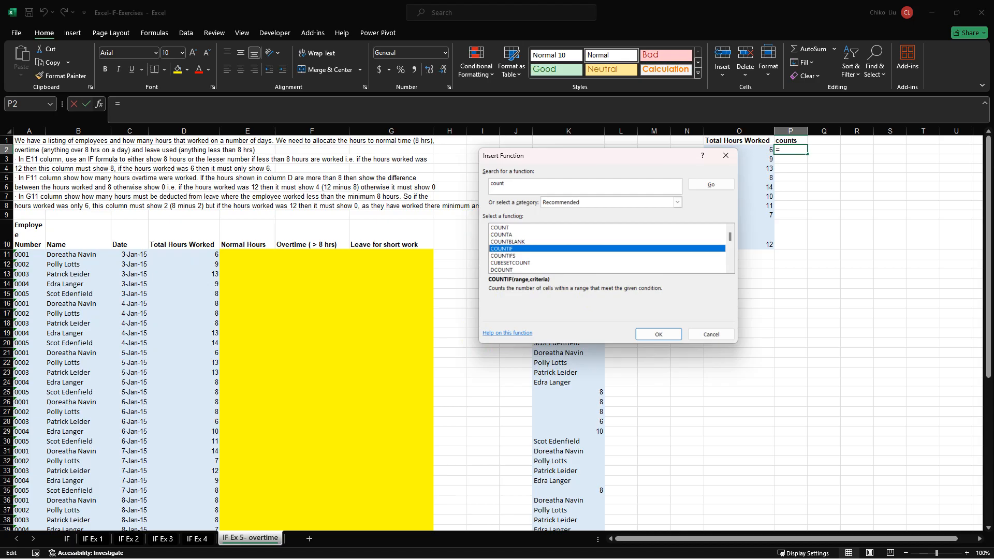
{"action": "left_click", "coordinate": [655, 334]}
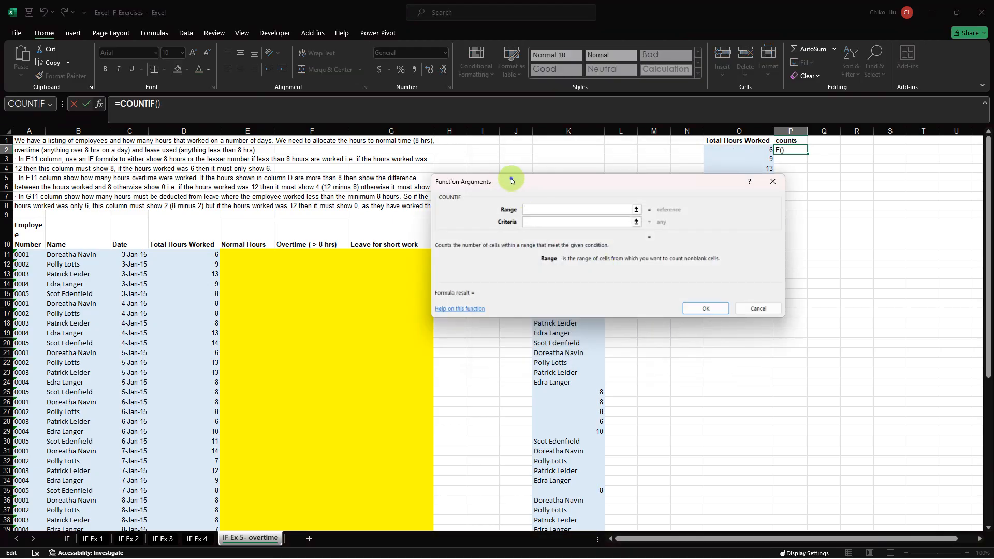
Set the COUNTIF range to the total hours D11:D60 as the absolute reference $D$11:$D$60.
{"action": "left_click_drag", "start_coordinate": [513, 181], "coordinate": [714, 264]}
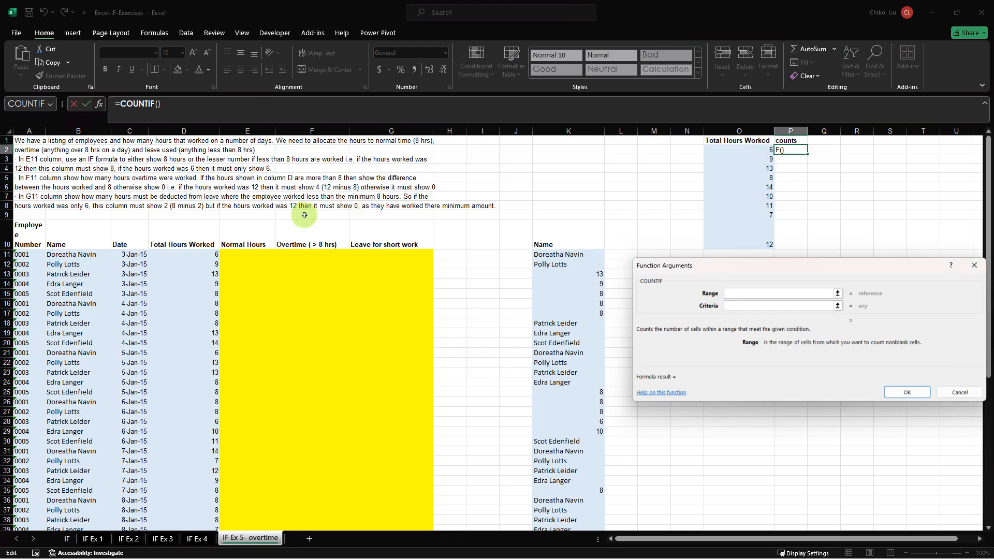
{"action": "left_click", "coordinate": [210, 254]}
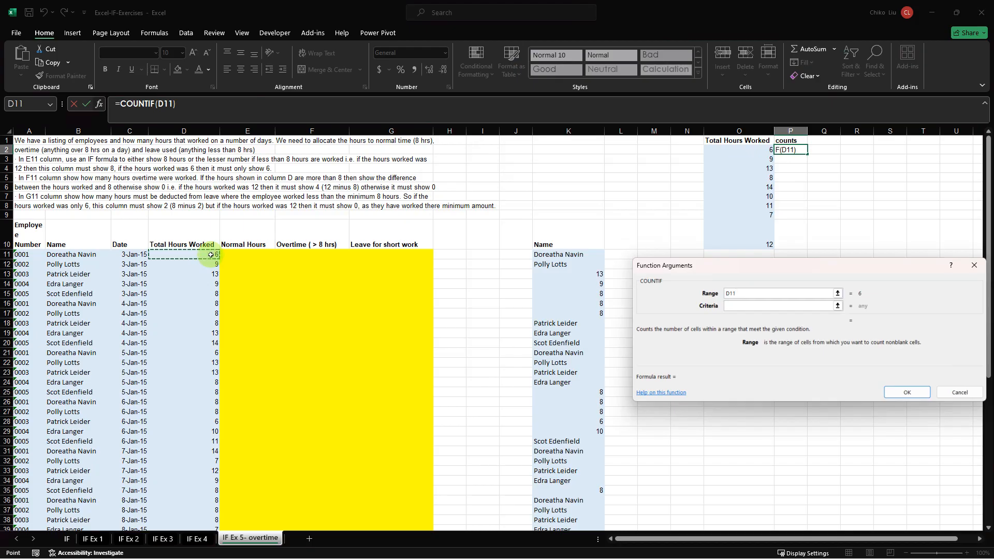
{"action": "key", "text": "ctrl+shift+Down"}
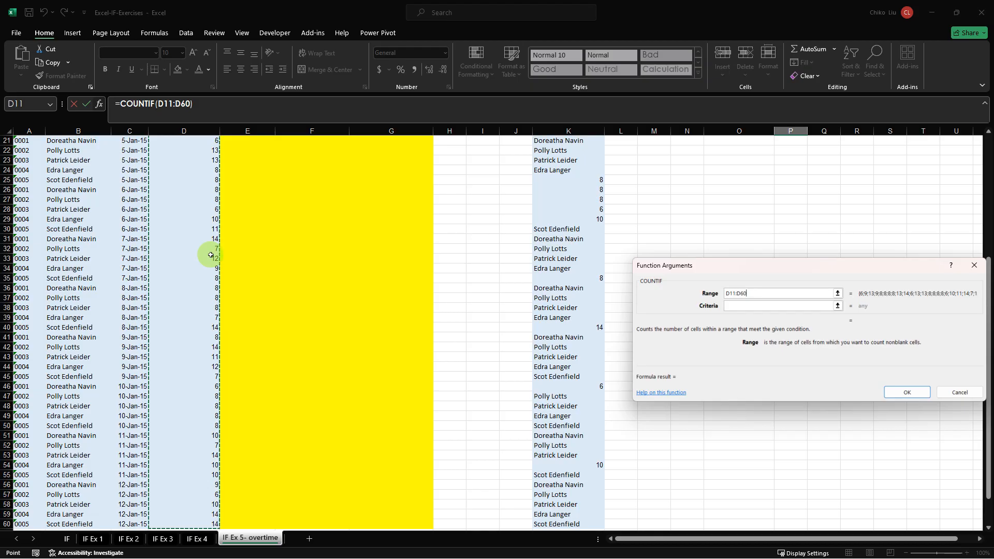
{"action": "key", "text": "F4"}
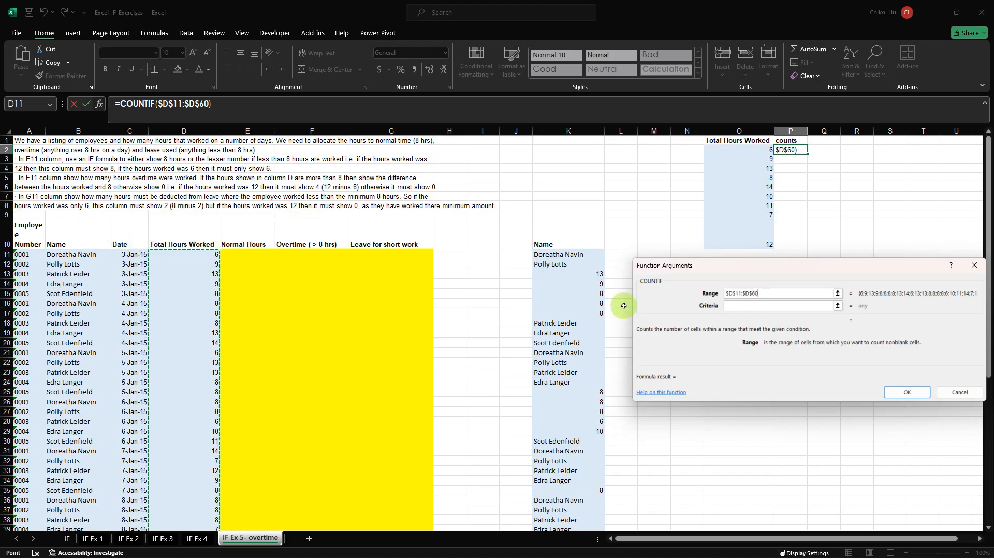
Set the COUNTIF criteria to the first unique hour value with only its column locked, $O2.
{"action": "left_click", "coordinate": [742, 305]}
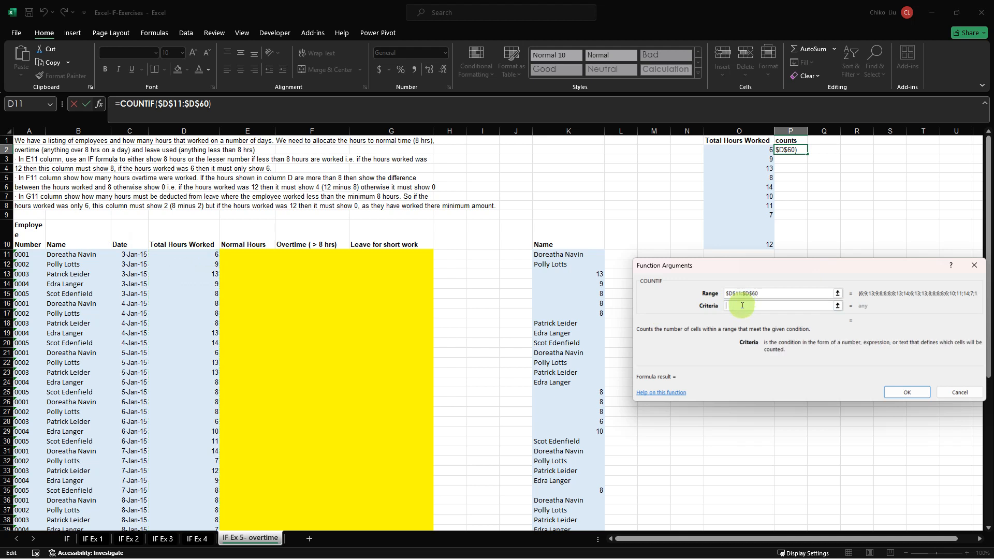
{"action": "left_click", "coordinate": [762, 150]}
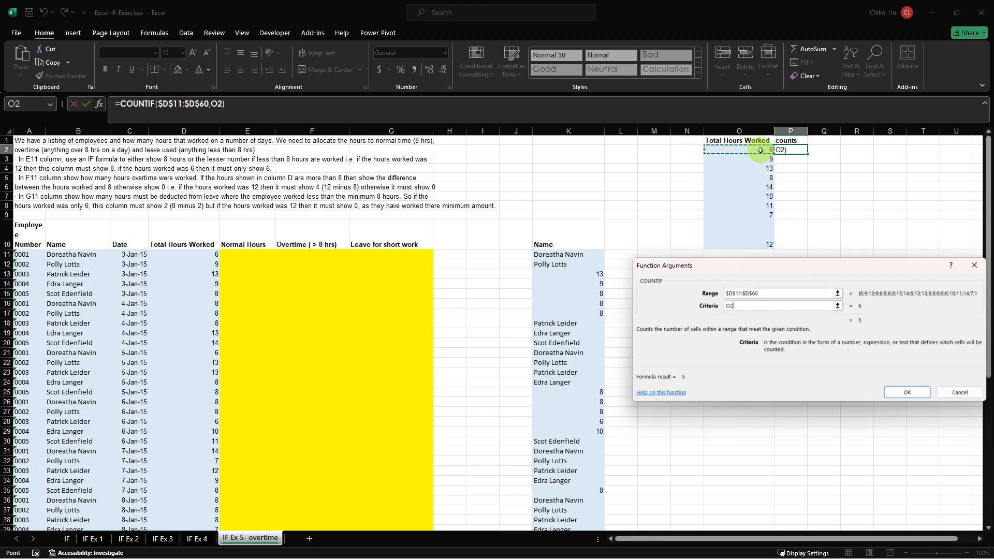
{"action": "key", "text": "F4"}
{"action": "key", "text": "F4"}
{"action": "key", "text": "F4"}
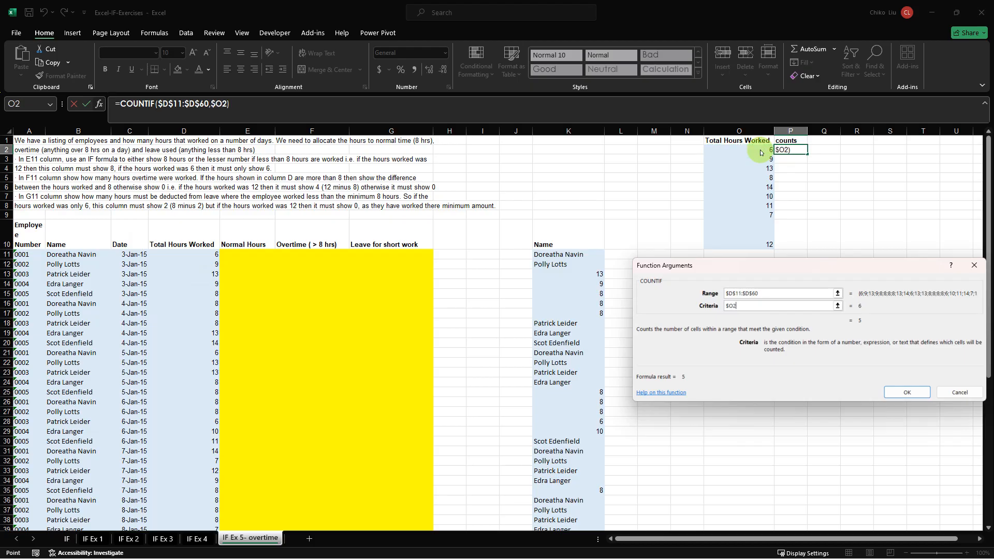
Confirm the COUNTIF formula in P2, fill it down to P10, and total the counts P2:P10 with SUM in P11.
{"action": "key", "text": "Return"}
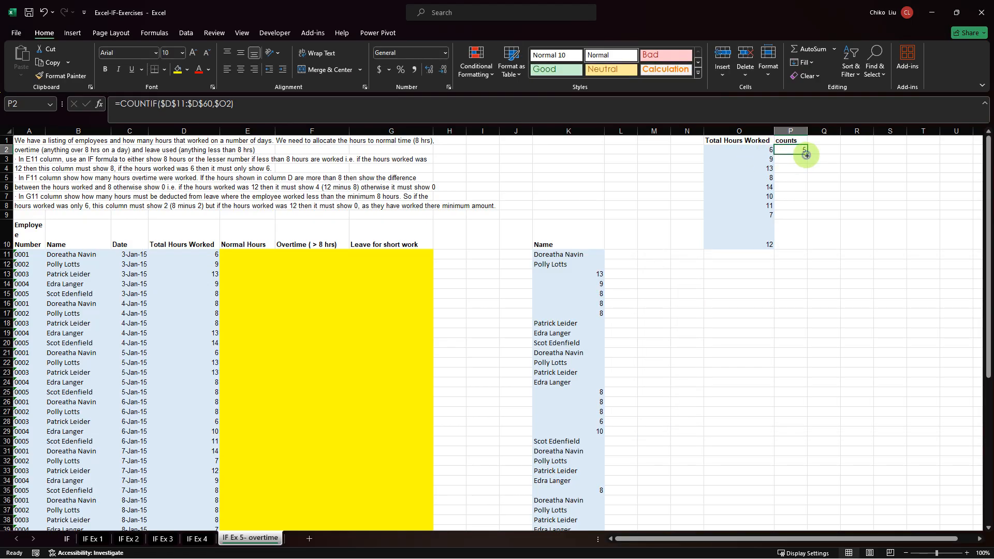
{"action": "left_click_drag", "start_coordinate": [807, 155], "coordinate": [801, 305]}
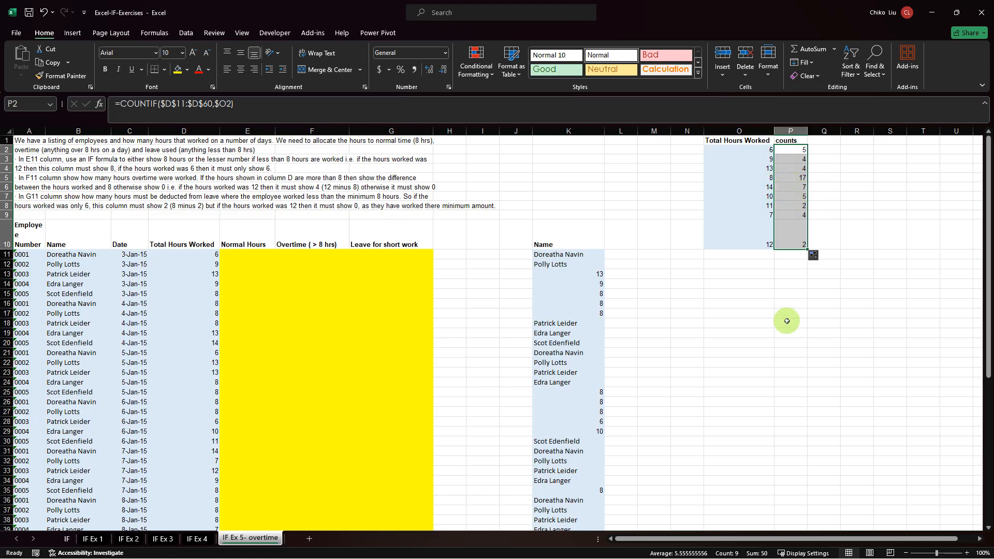
{"action": "left_click", "coordinate": [787, 257]}
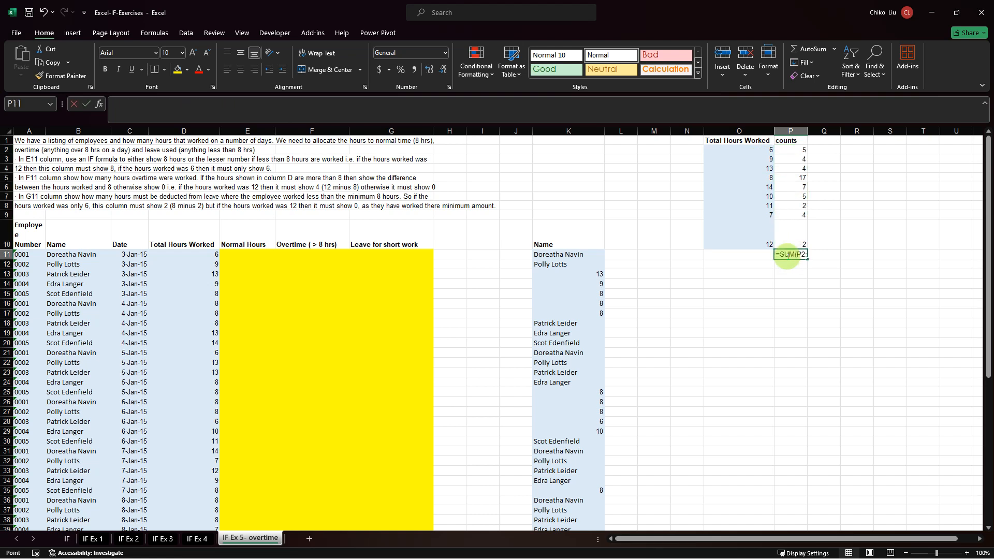
{"action": "key", "text": "alt+equal"}
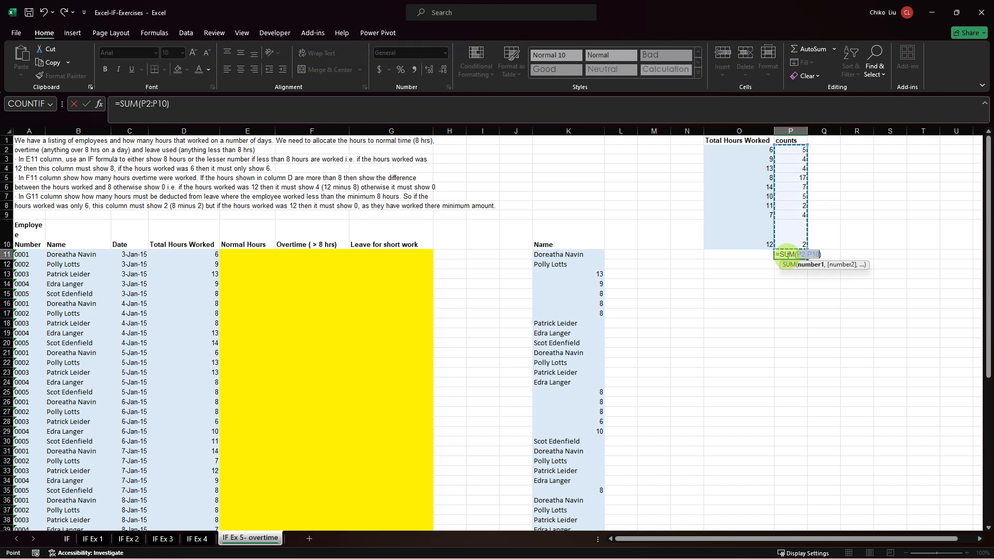
{"action": "key", "text": "Return"}
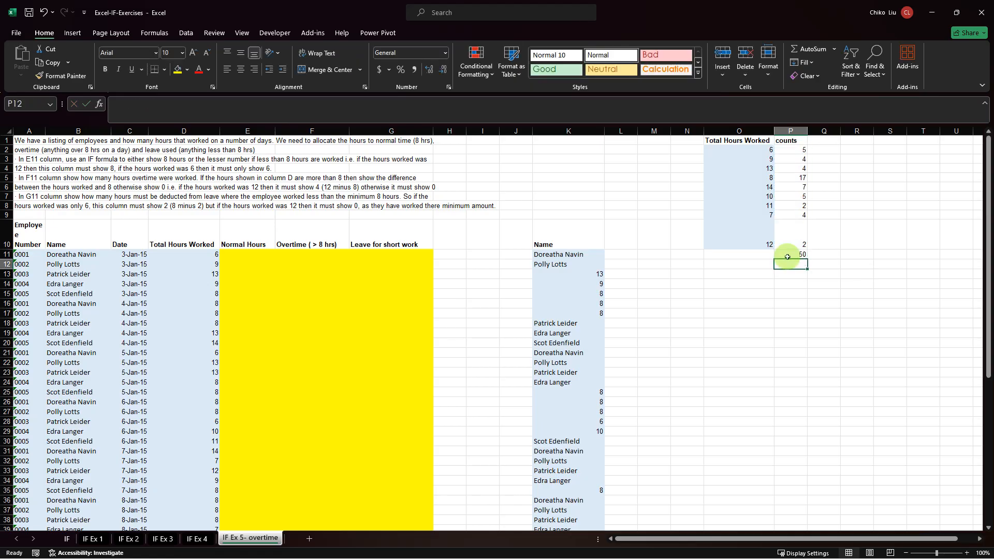
{"action": "left_click", "coordinate": [787, 257]}
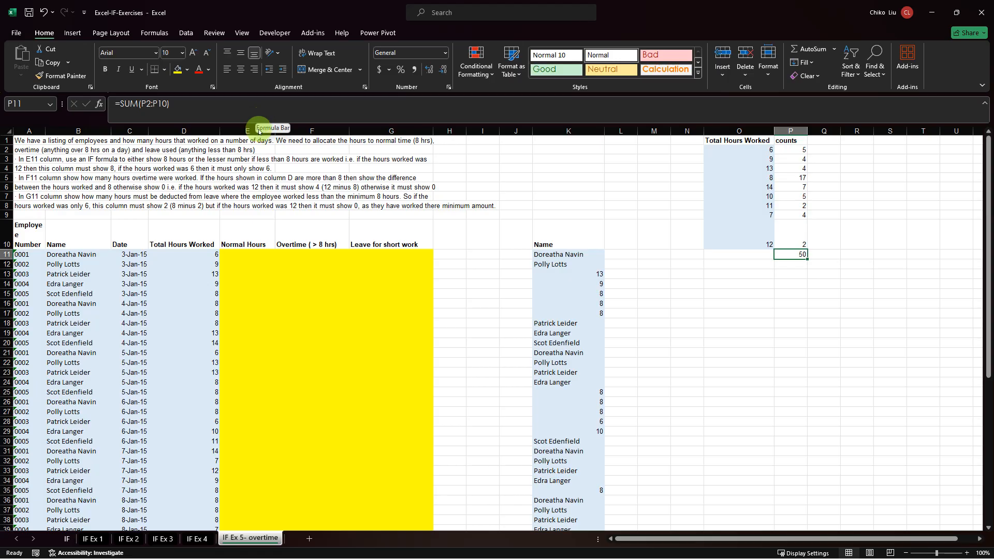
Add filters to the header row of the employee hours table A10:G60.
{"action": "left_click_drag", "start_coordinate": [390, 242], "coordinate": [67, 257]}
{"action": "left_click_drag", "start_coordinate": [36, 335], "coordinate": [41, 487]}
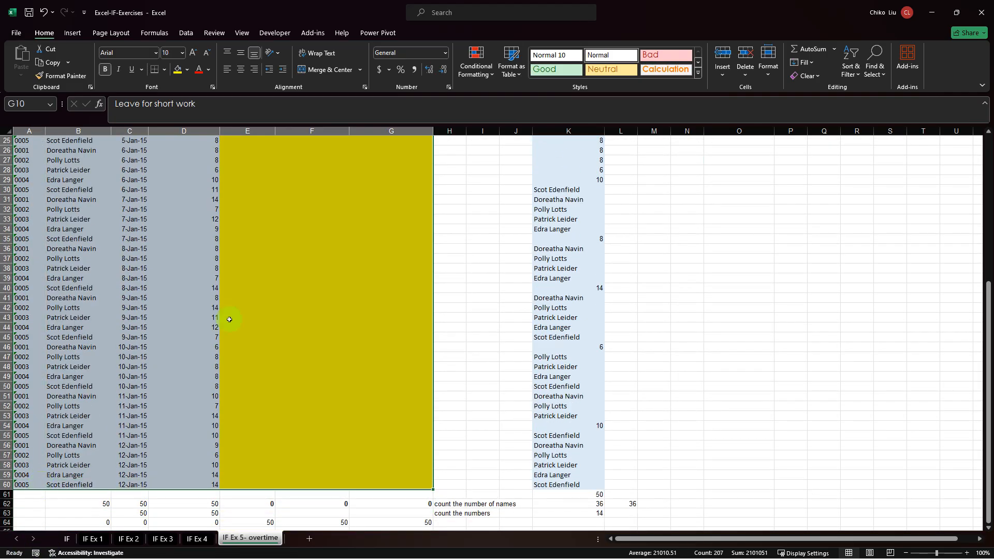
{"action": "scroll", "coordinate": [262, 300], "scroll_direction": "up", "scroll_amount": 7}
{"action": "scroll", "coordinate": [262, 301], "scroll_direction": "up", "scroll_amount": 2}
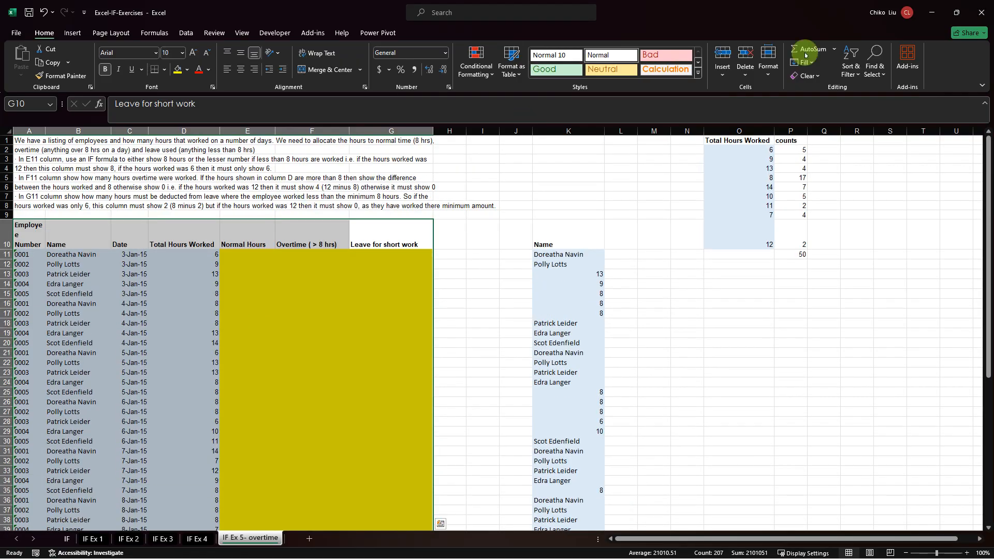
{"action": "left_click", "coordinate": [847, 76]}
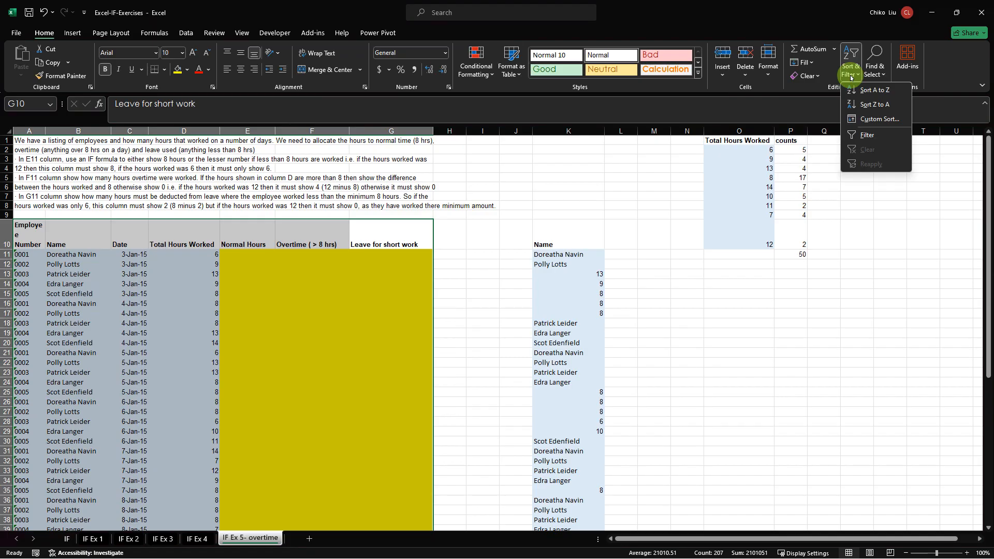
{"action": "left_click", "coordinate": [857, 136]}
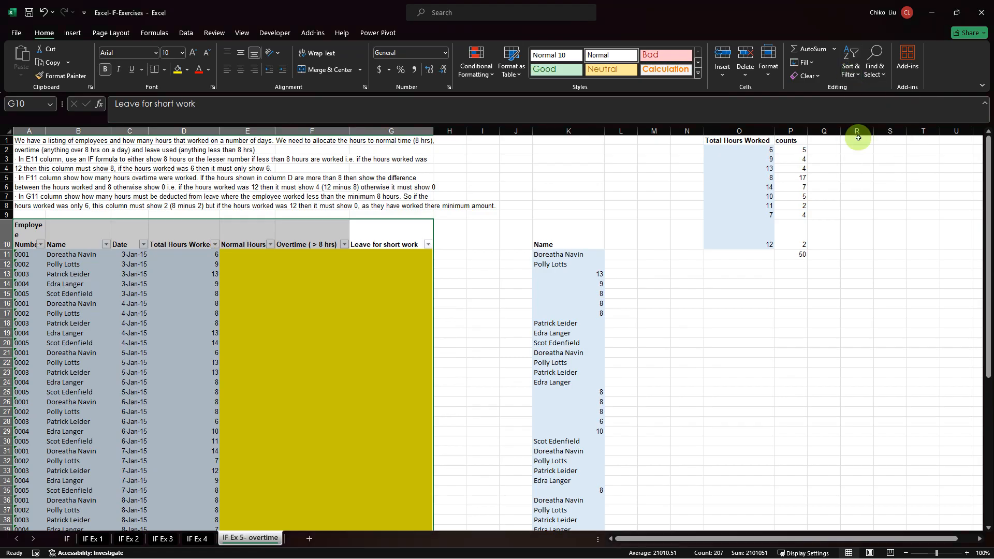
Filter Total Hours Worked to show only 6 and go through the matching rows to check the COUNTIF count.
{"action": "left_click", "coordinate": [215, 244]}
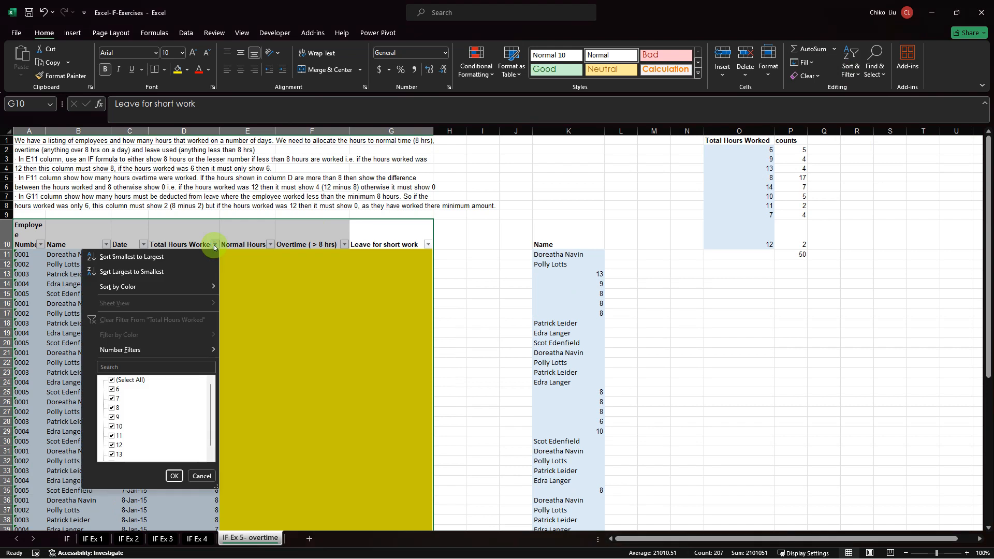
{"action": "left_click", "coordinate": [112, 379]}
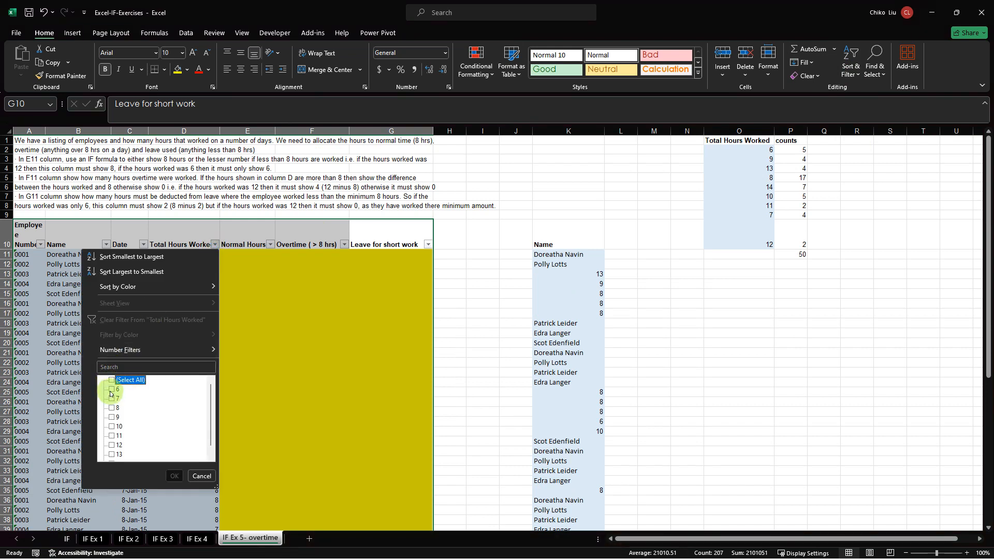
{"action": "left_click", "coordinate": [112, 389]}
{"action": "left_click", "coordinate": [174, 475]}
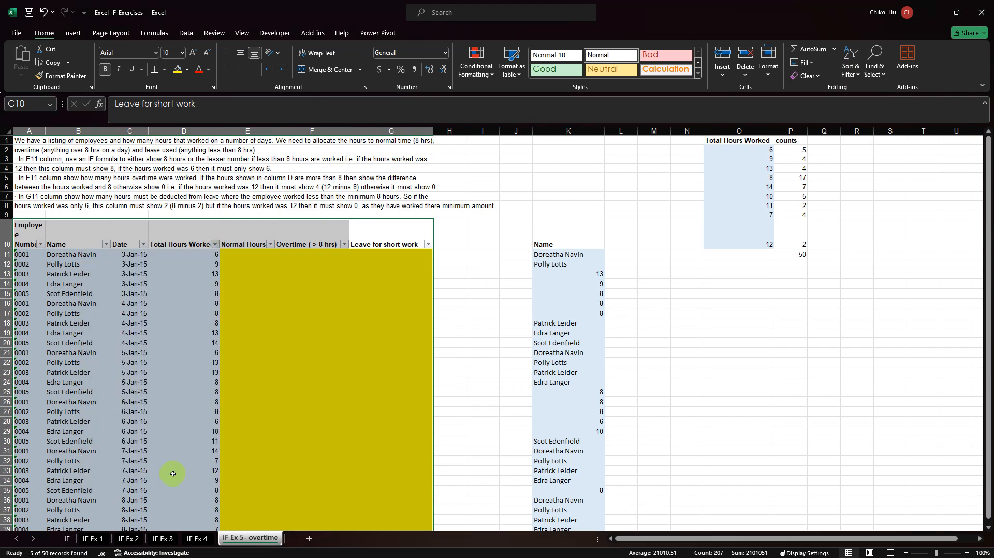
{"action": "left_click", "coordinate": [209, 256]}
{"action": "key", "text": "Down"}
{"action": "key", "text": "Down"}
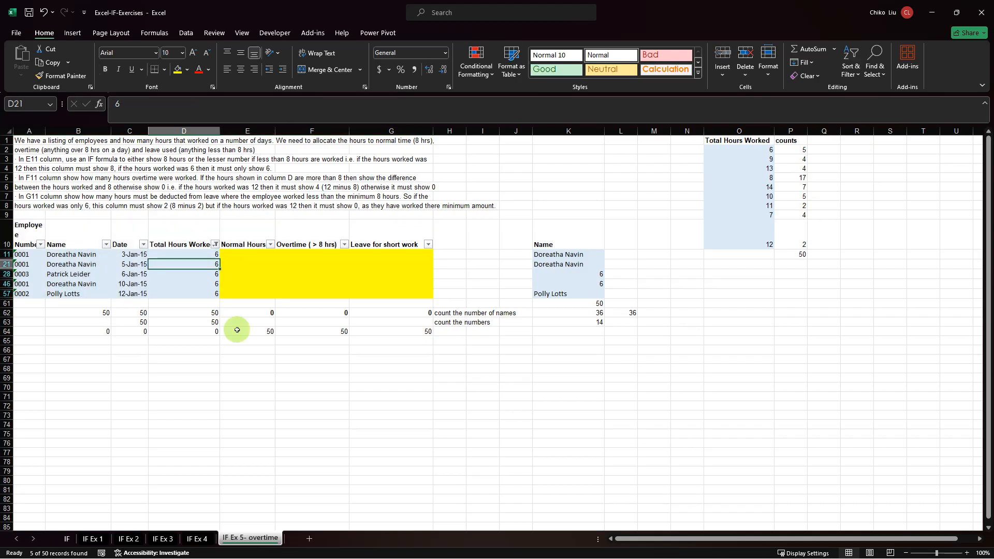
{"action": "key", "text": "Down"}
{"action": "key", "text": "Down"}
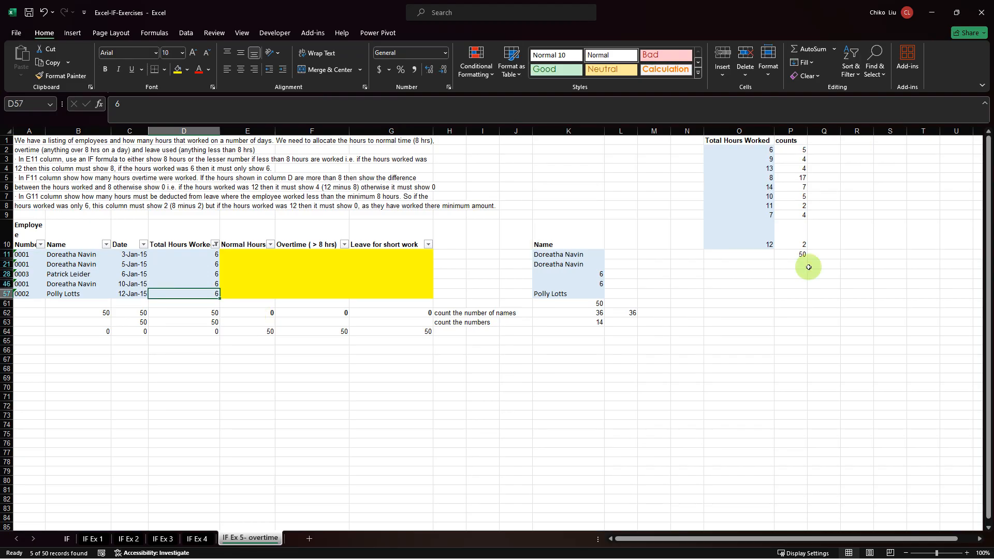
Change the Total Hours Worked filter to show only 11 and check the matching rows against the counts table.
{"action": "left_click", "coordinate": [215, 244]}
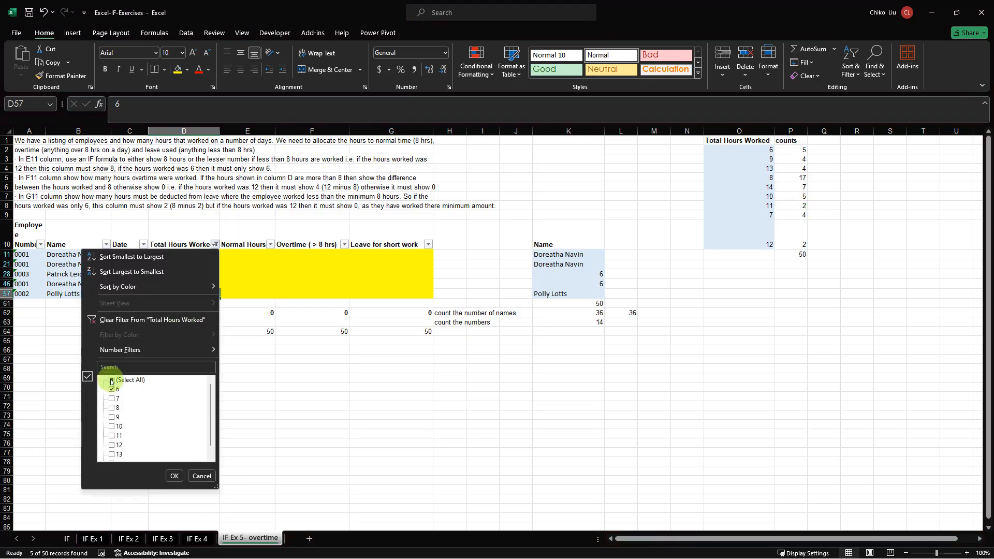
{"action": "left_click", "coordinate": [113, 389]}
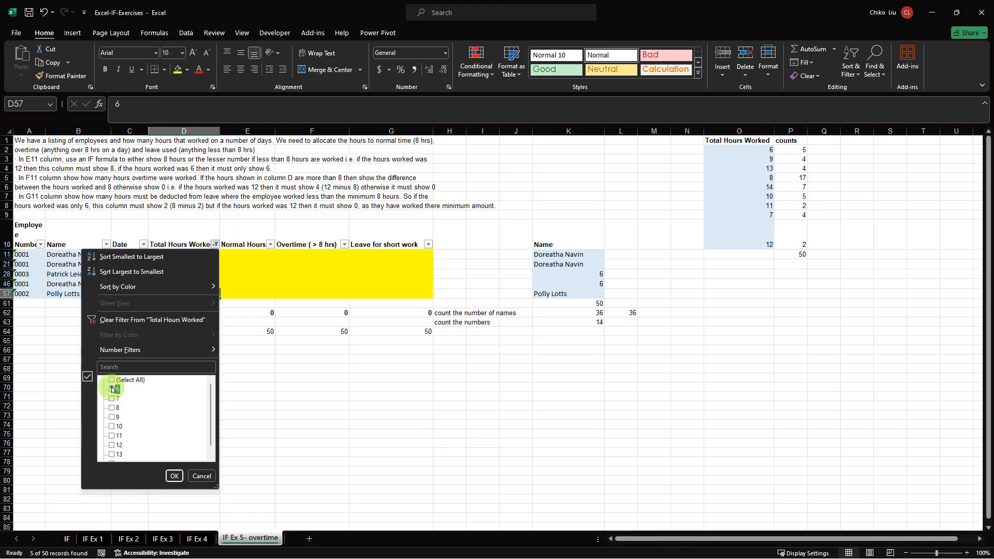
{"action": "left_click", "coordinate": [111, 436]}
{"action": "left_click", "coordinate": [174, 475]}
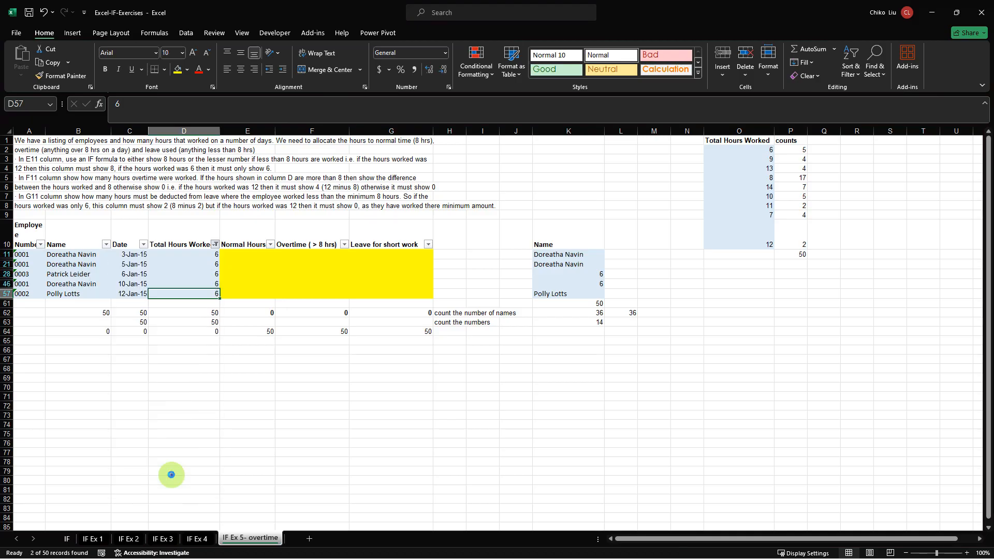
{"action": "left_click", "coordinate": [205, 254]}
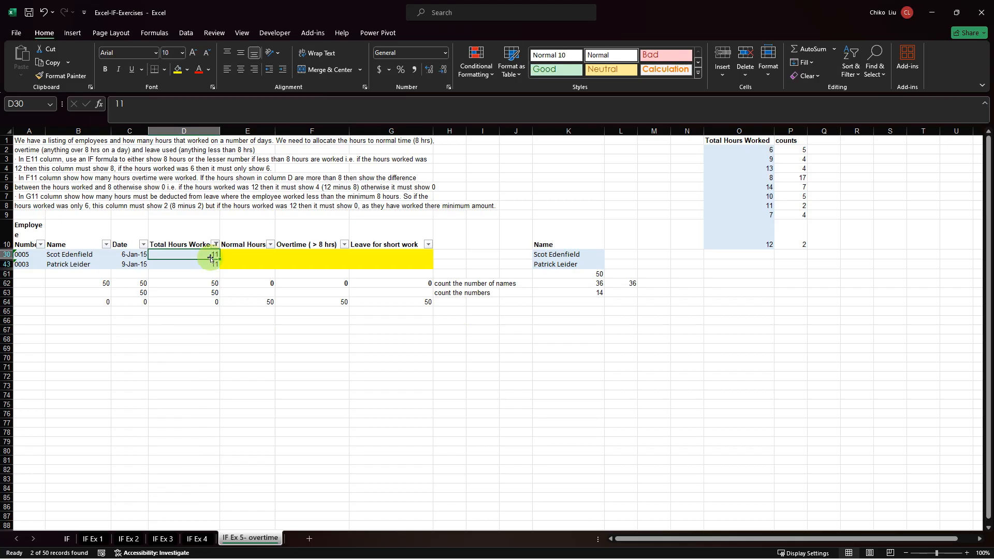
Switch the Total Hours Worked filter to only 13 and select the matching hour entries to check their count.
{"action": "left_click", "coordinate": [215, 244]}
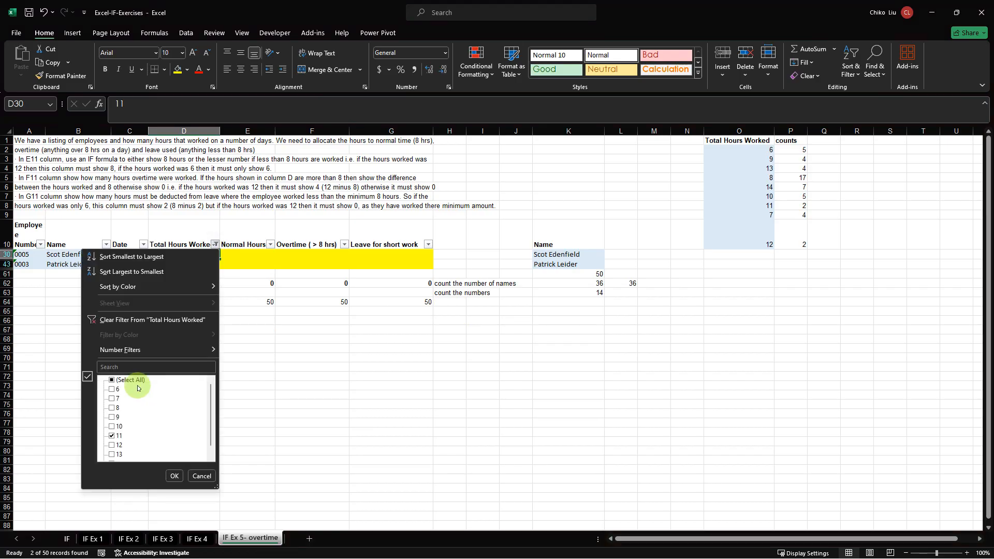
{"action": "left_click", "coordinate": [114, 435]}
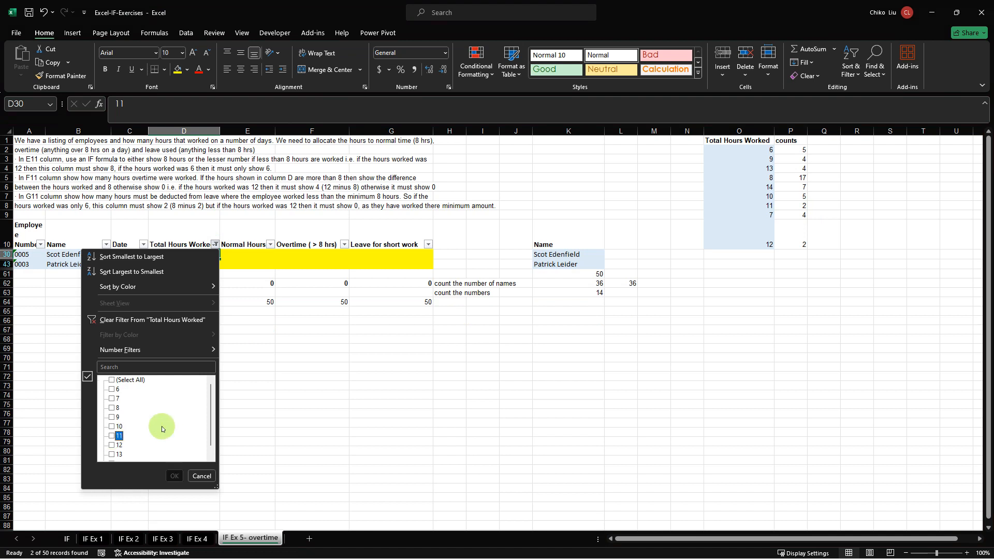
{"action": "left_click", "coordinate": [115, 454]}
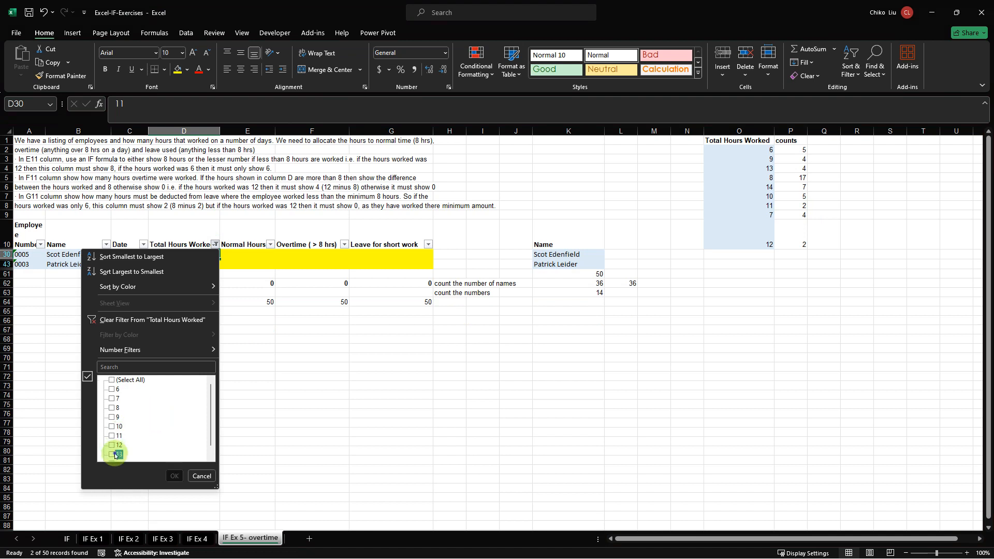
{"action": "left_click", "coordinate": [174, 475]}
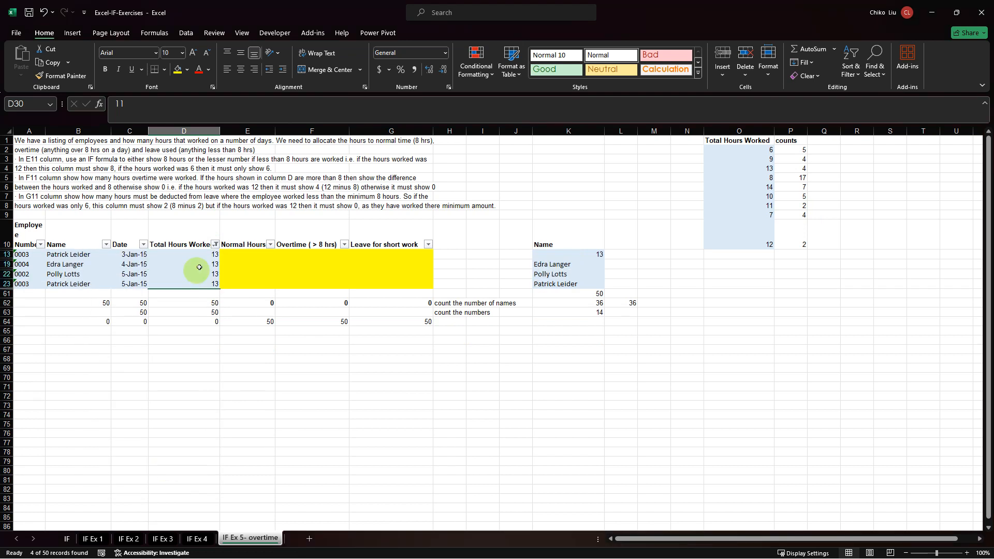
{"action": "left_click_drag", "start_coordinate": [200, 255], "coordinate": [201, 283]}
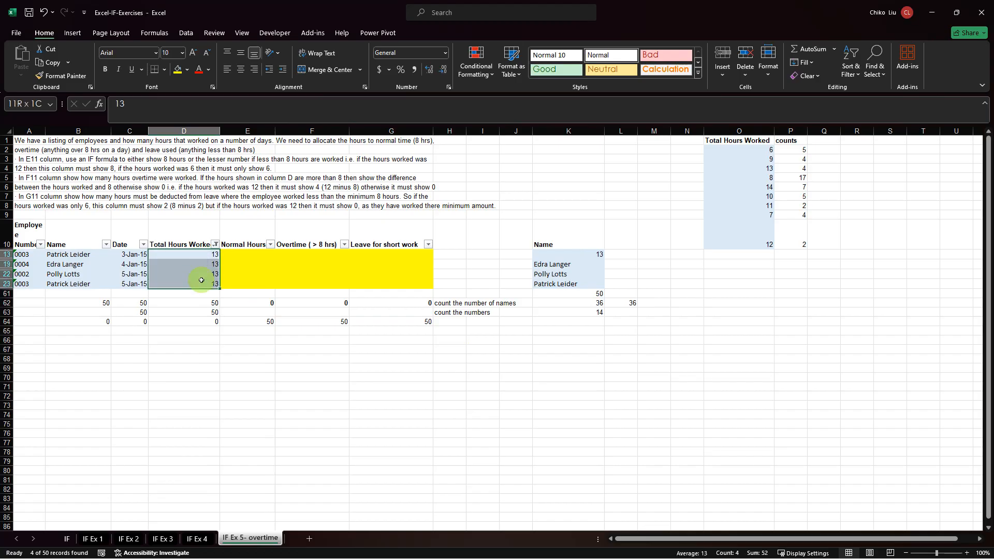
Filter Total Hours Worked to only 8 and select all the matching entries from D15 to D50.
{"action": "left_click", "coordinate": [214, 244]}
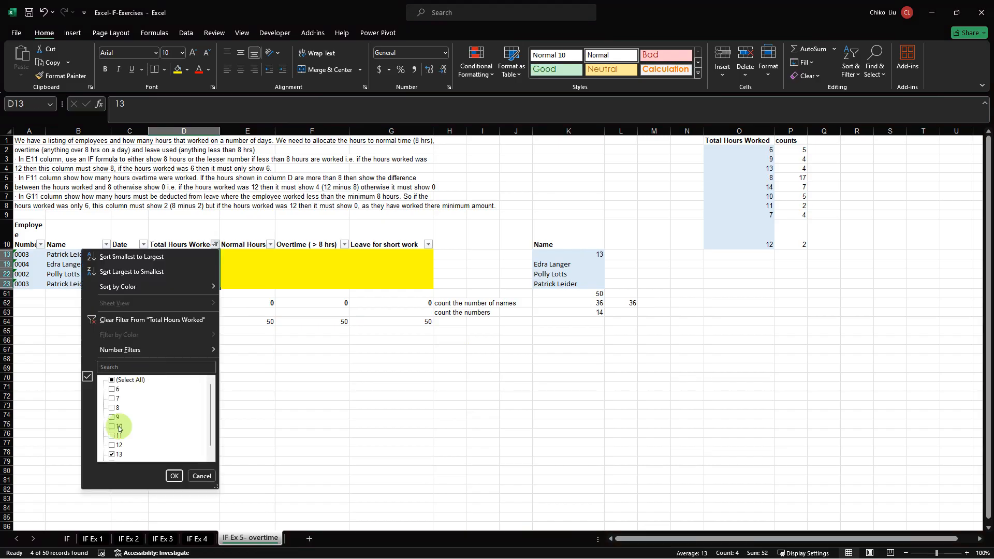
{"action": "left_click", "coordinate": [115, 454]}
{"action": "left_click", "coordinate": [116, 407]}
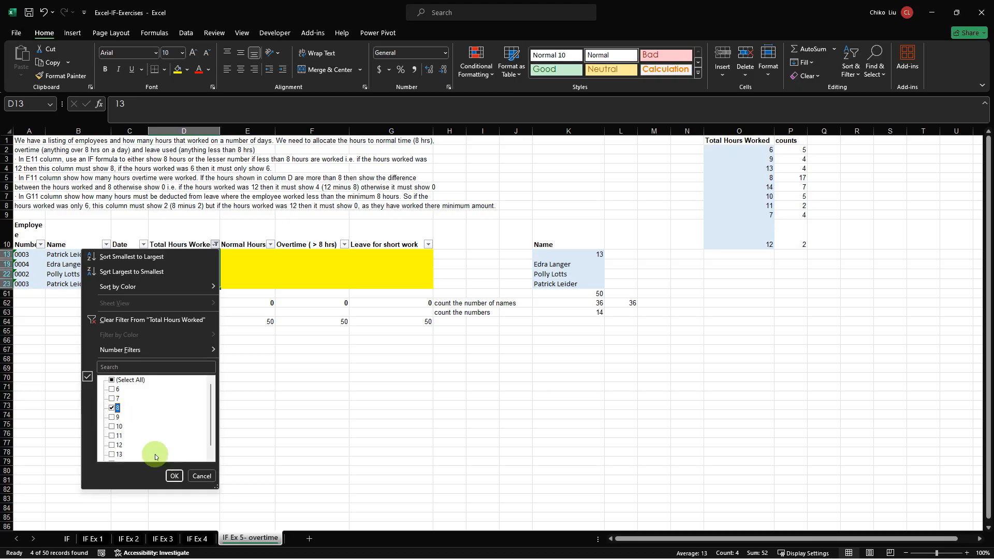
{"action": "left_click", "coordinate": [174, 475]}
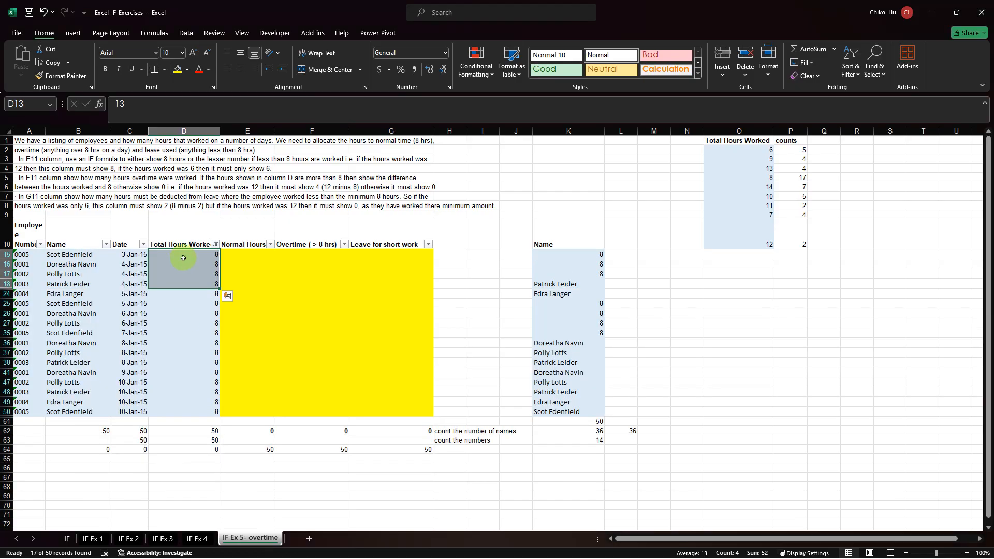
{"action": "left_click_drag", "start_coordinate": [184, 255], "coordinate": [204, 410]}
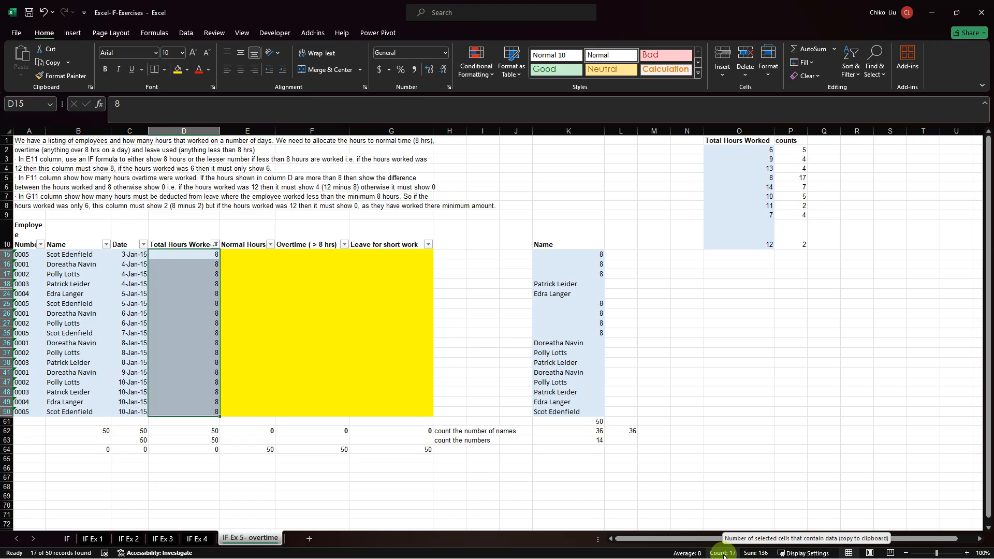
Check the selection's Count in the status bar and look at the status bar customization options and display settings.
{"action": "left_click", "coordinate": [724, 553]}
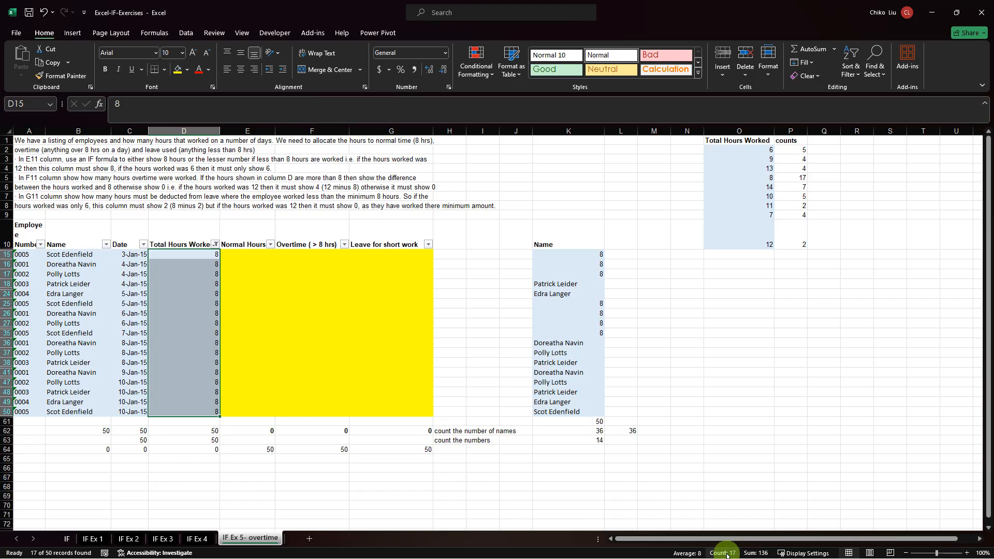
{"action": "right_click", "coordinate": [726, 553]}
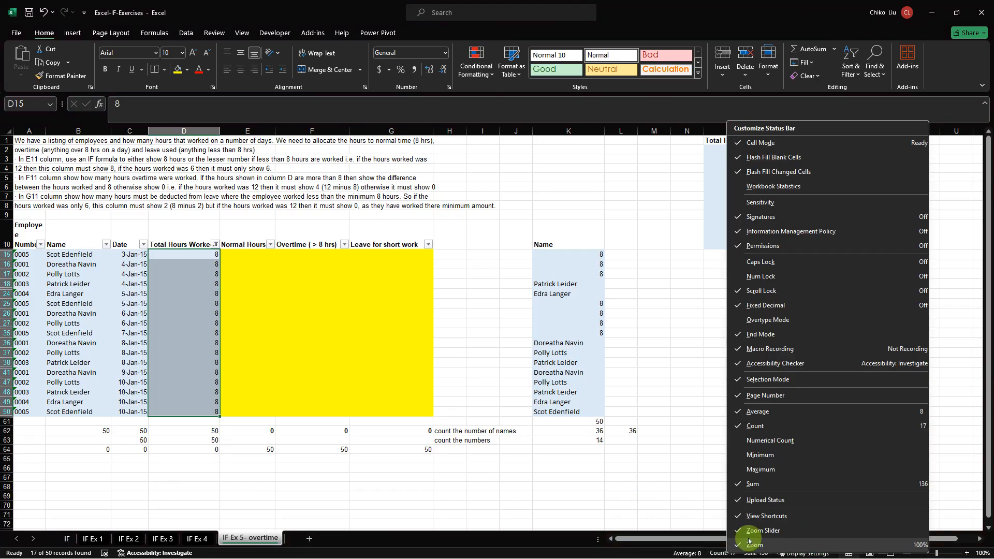
{"action": "left_click", "coordinate": [651, 504]}
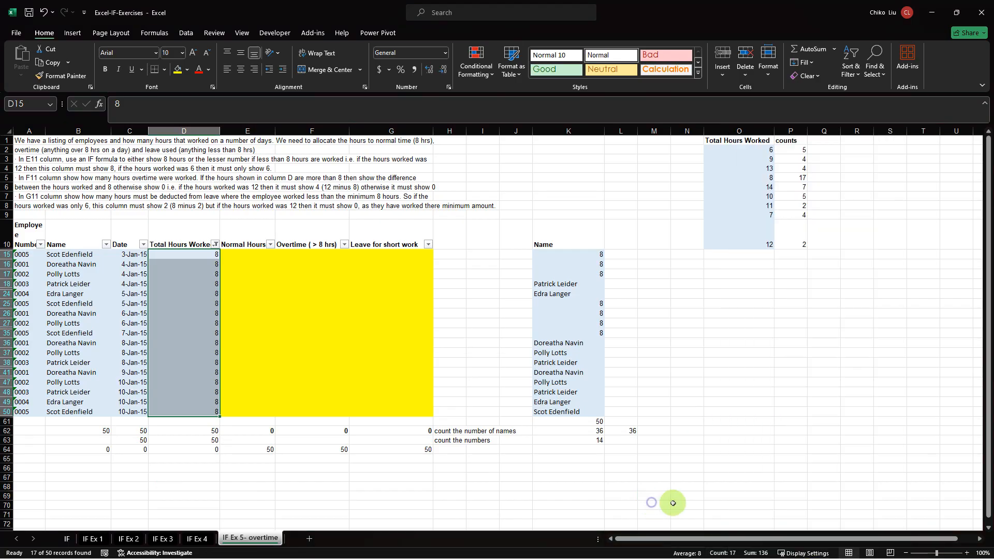
{"action": "left_click", "coordinate": [794, 554]}
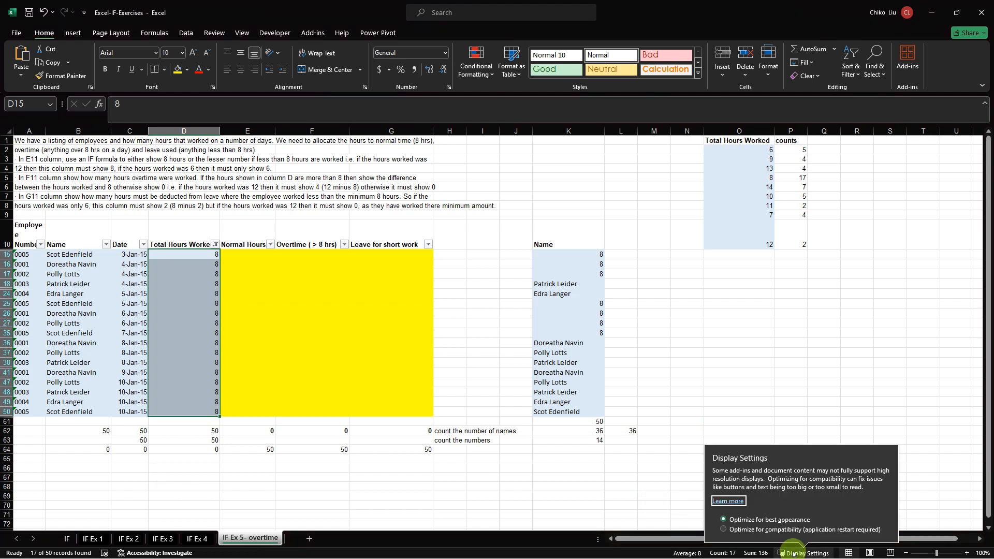
{"action": "left_click", "coordinate": [862, 388]}
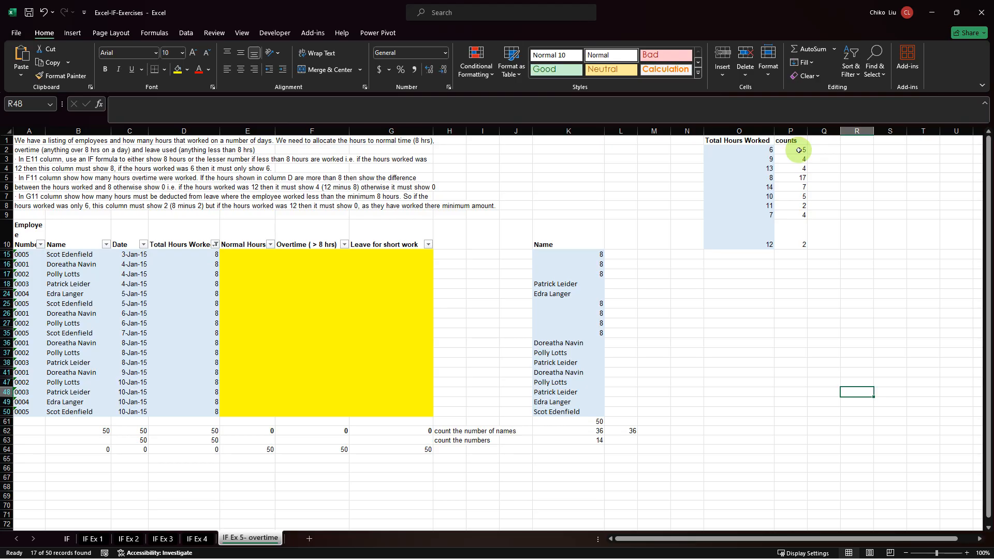
Clear the filter from Total Hours Worked.
{"action": "left_click", "coordinate": [215, 246]}
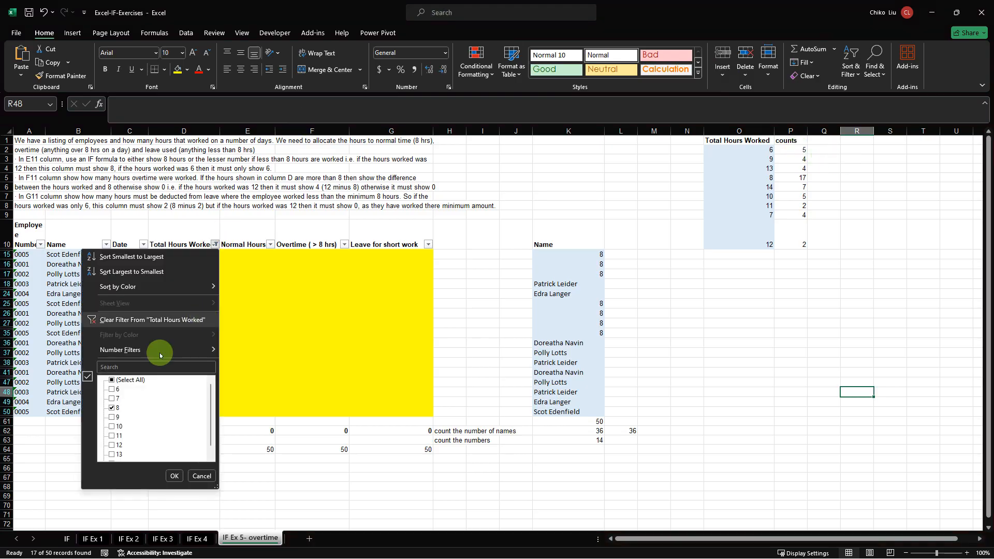
{"action": "left_click", "coordinate": [160, 323]}
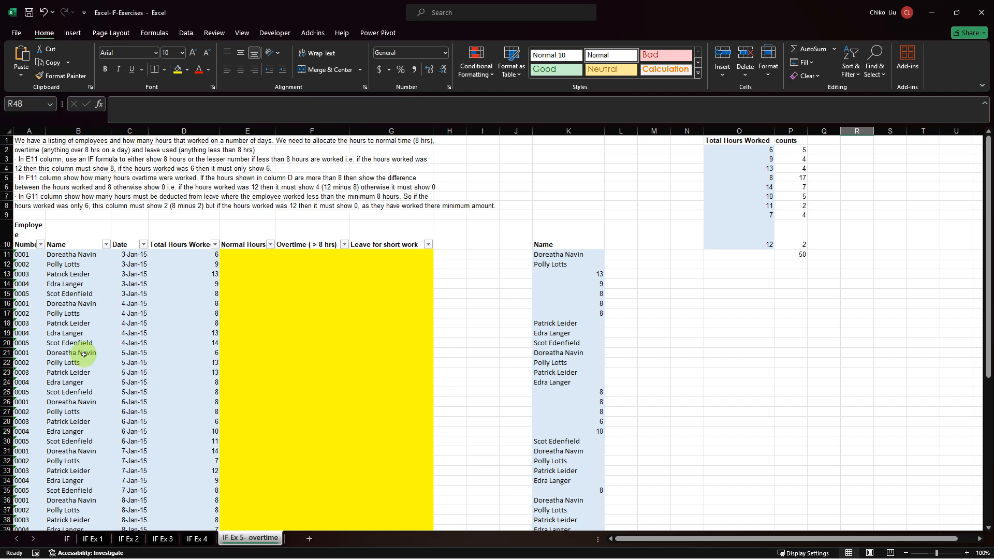
Copy the employee Name column with its header, from B10 down to the last entry in B60.
{"action": "left_click", "coordinate": [83, 354]}
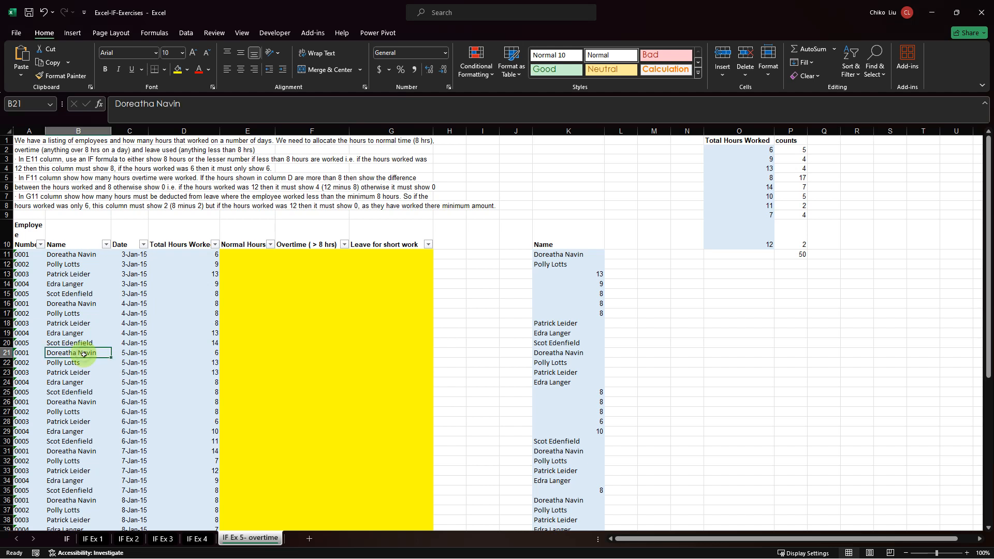
{"action": "left_click", "coordinate": [75, 256]}
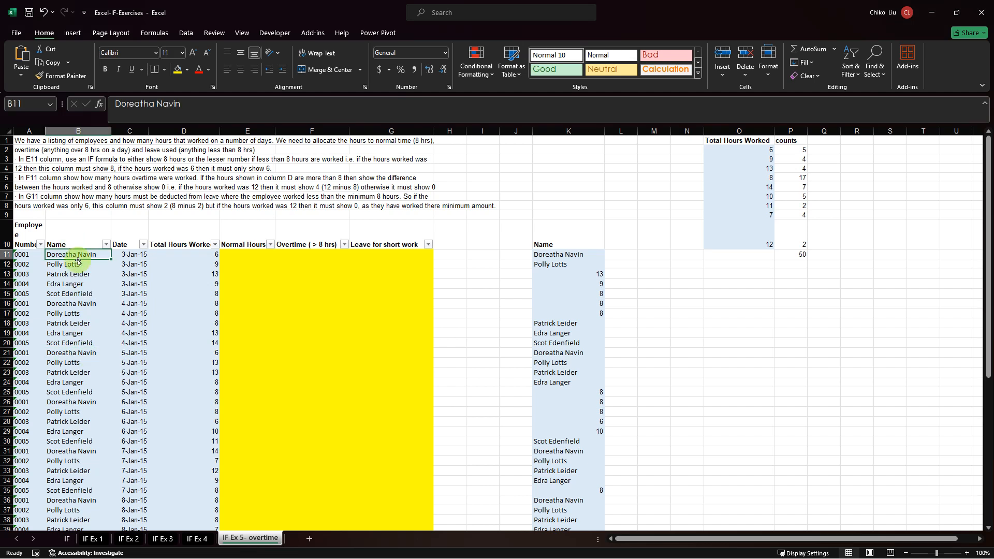
{"action": "left_click", "coordinate": [75, 356]}
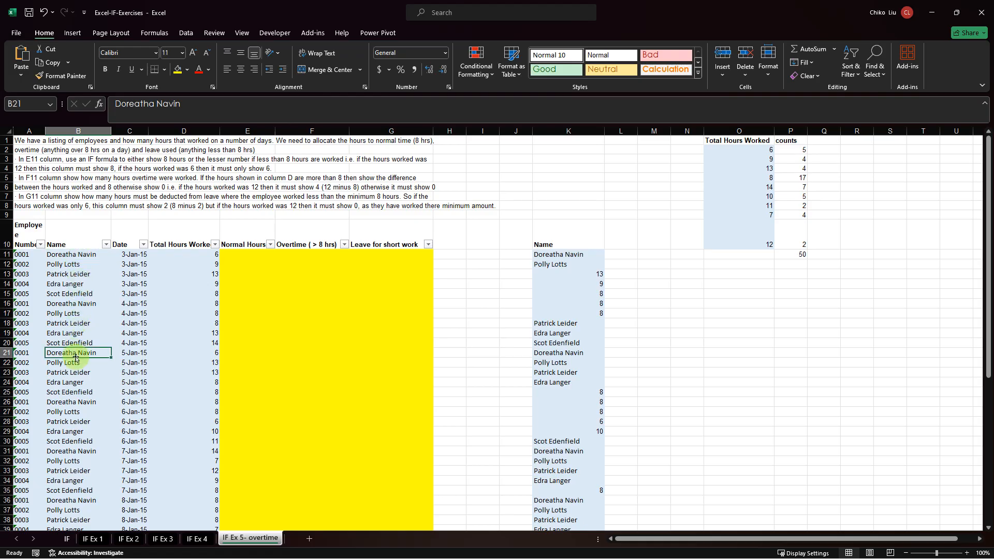
{"action": "left_click", "coordinate": [82, 246]}
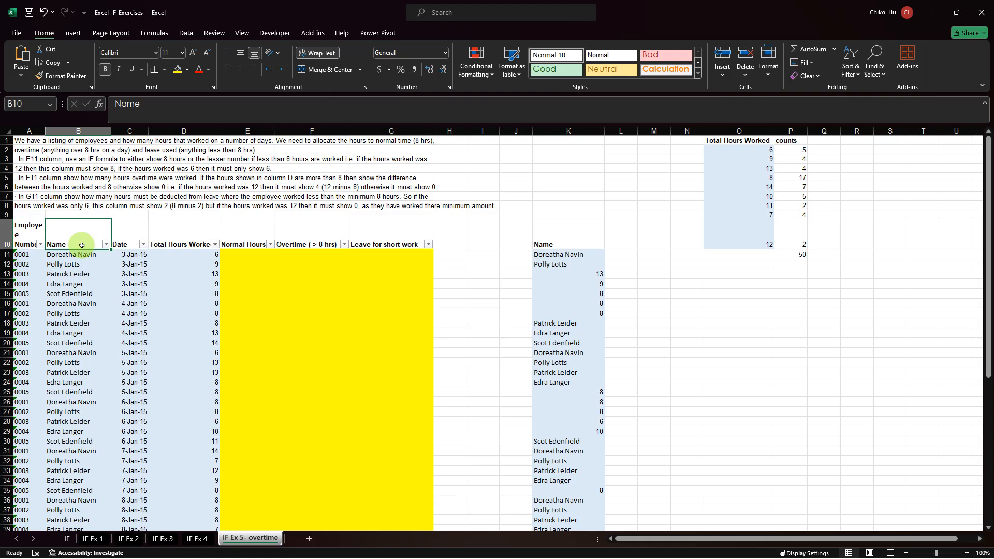
{"action": "key", "text": "ctrl+shift+Down"}
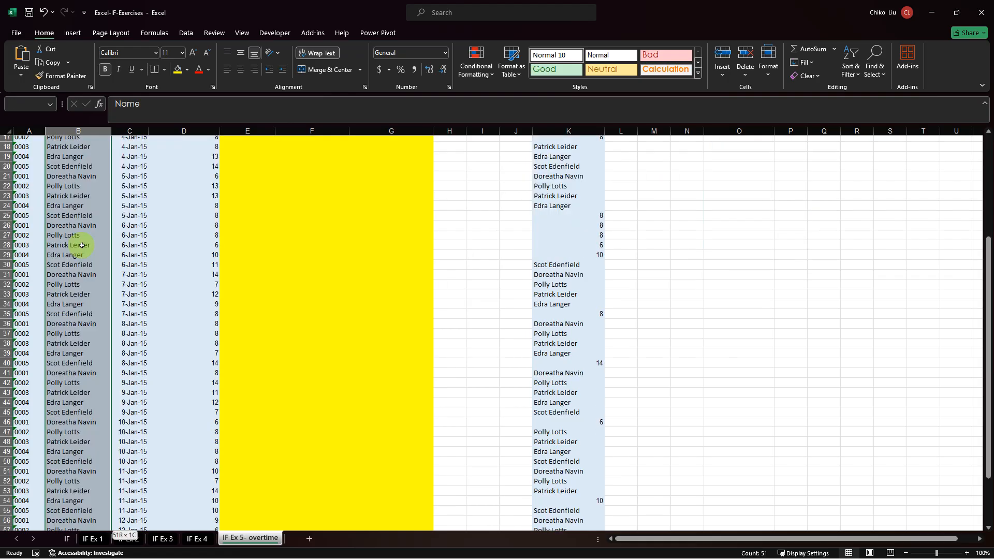
{"action": "key", "text": "ctrl+c"}
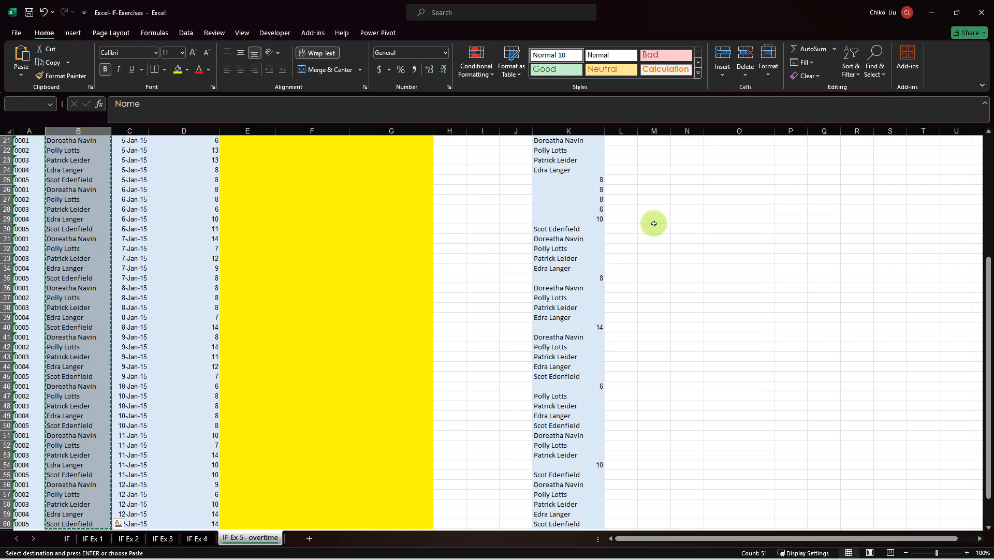
Paste the copied Name column starting at R1 and autofit column R to its contents.
{"action": "scroll", "coordinate": [668, 228], "scroll_direction": "up", "scroll_amount": 7}
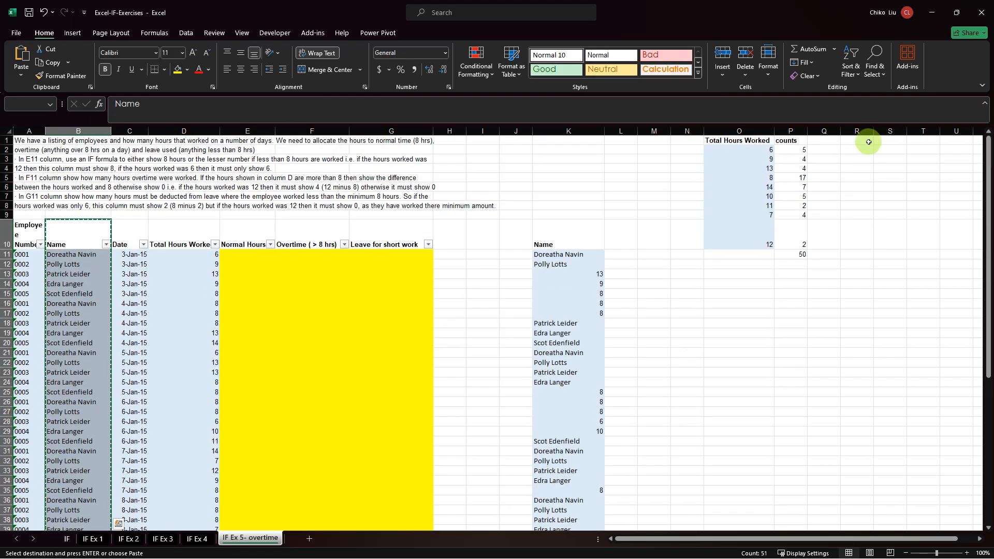
{"action": "left_click", "coordinate": [865, 142]}
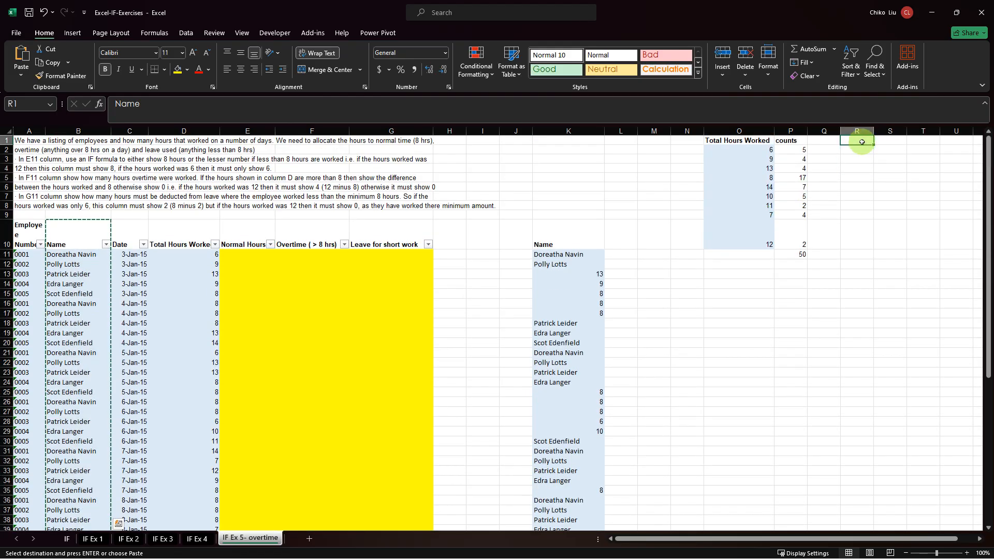
{"action": "right_click", "coordinate": [861, 144]}
{"action": "left_click", "coordinate": [862, 144]}
{"action": "right_click", "coordinate": [857, 145]}
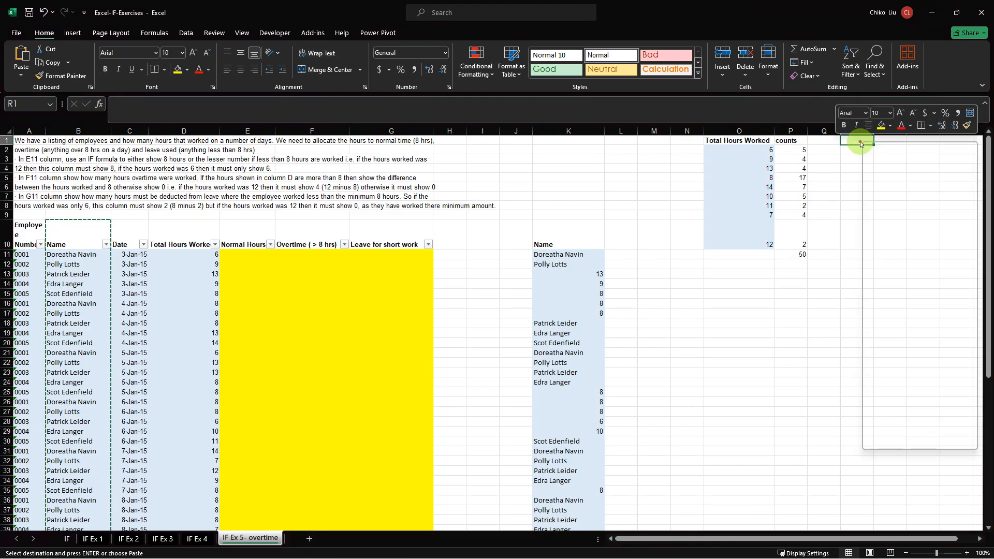
{"action": "left_click", "coordinate": [859, 145]}
{"action": "right_click", "coordinate": [859, 145]}
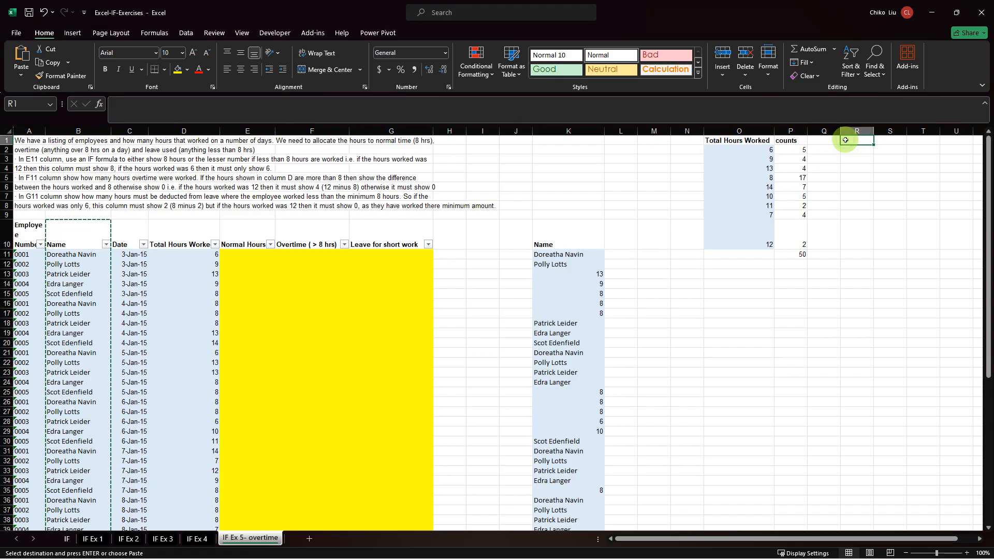
{"action": "key", "text": "ctrl+v"}
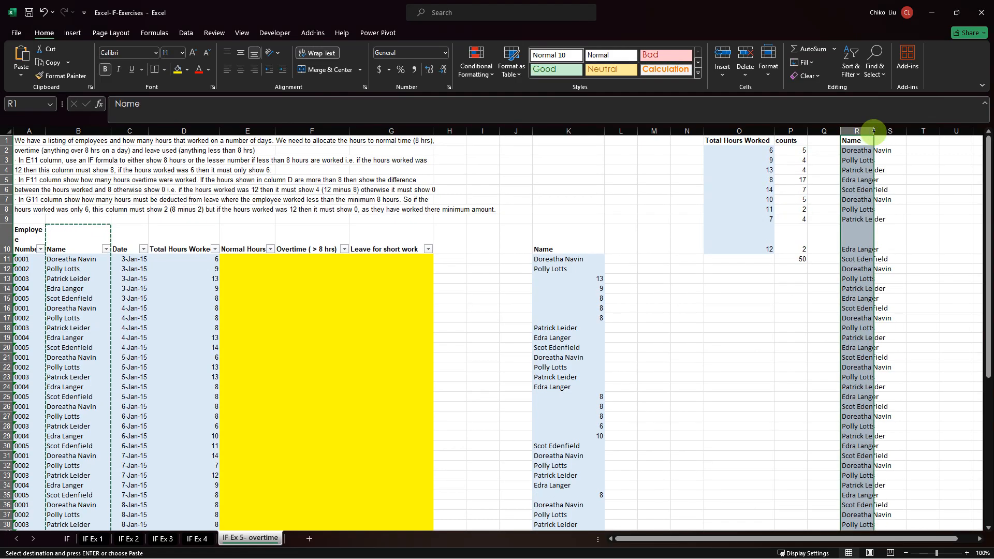
{"action": "double_click", "coordinate": [873, 132]}
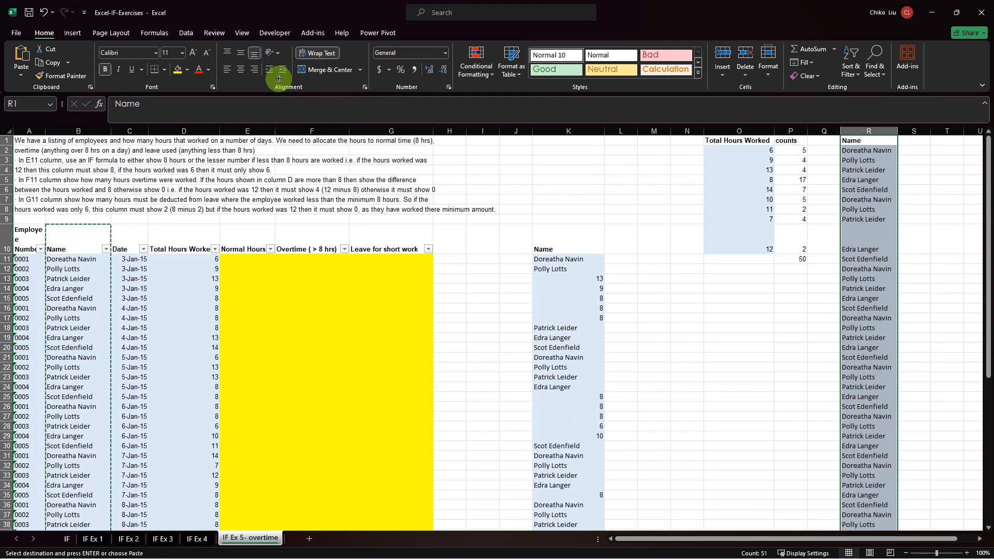
Remove the duplicates from the pasted Name list in column R, treating R1 as the header, and select the unique names in R2:R6.
{"action": "left_click", "coordinate": [181, 36]}
{"action": "left_click", "coordinate": [497, 62]}
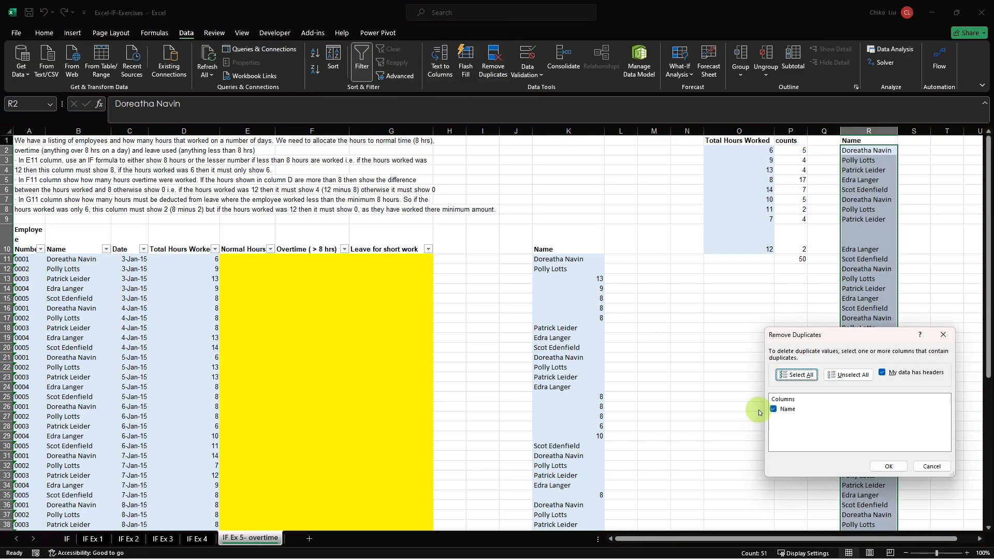
{"action": "left_click", "coordinate": [877, 466]}
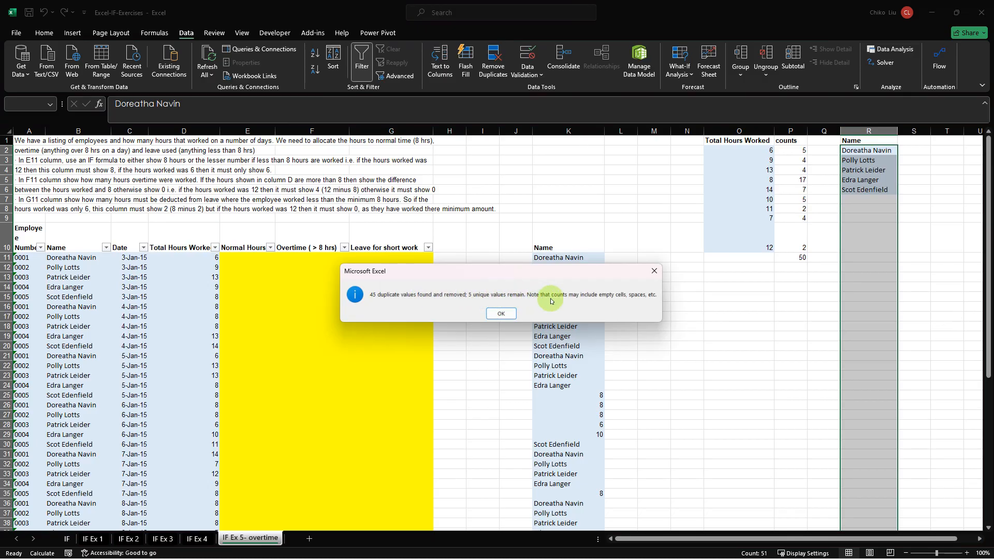
{"action": "left_click", "coordinate": [498, 314]}
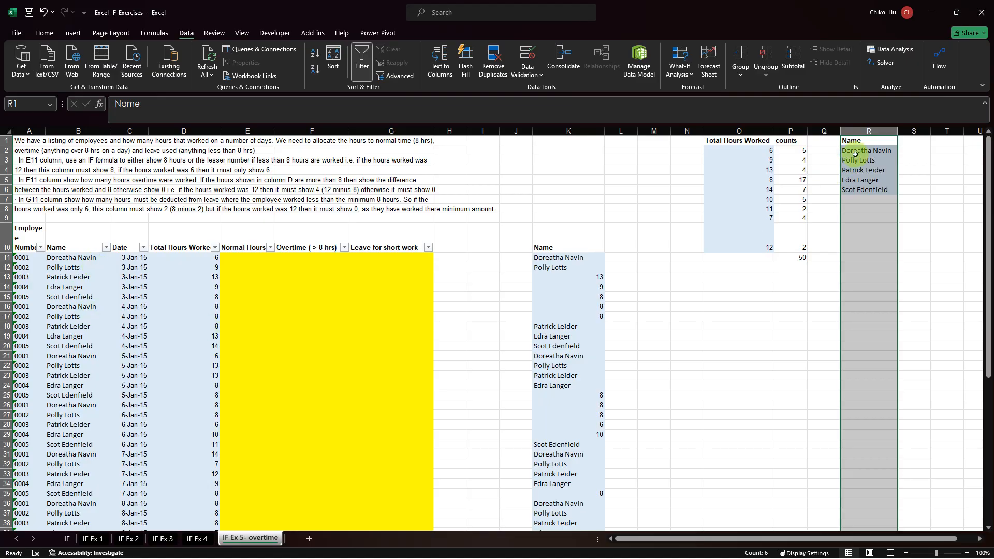
{"action": "left_click_drag", "start_coordinate": [855, 154], "coordinate": [853, 186]}
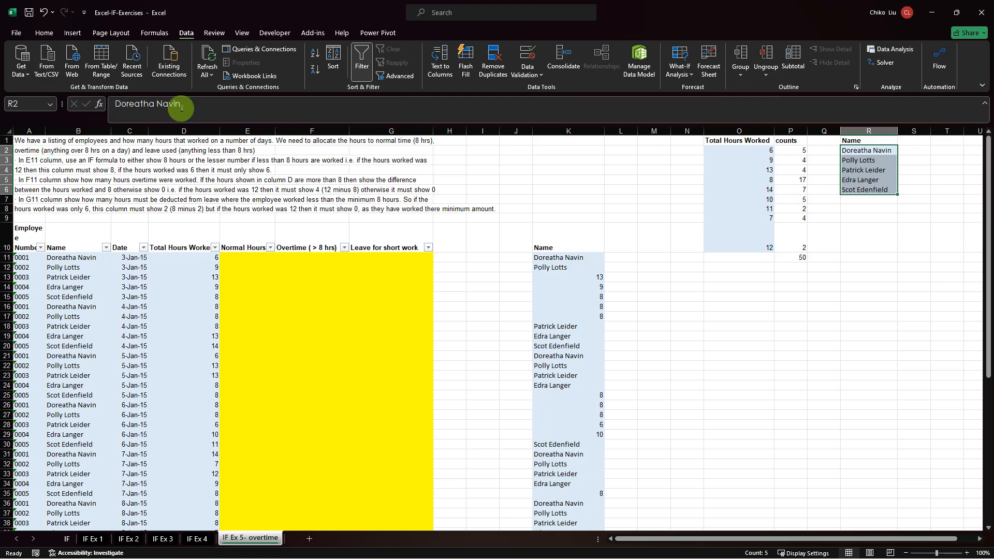
Sort the Total Hours Worked and counts table in O1:P10 from smallest to largest.
{"action": "left_click_drag", "start_coordinate": [671, 539], "coordinate": [724, 532]}
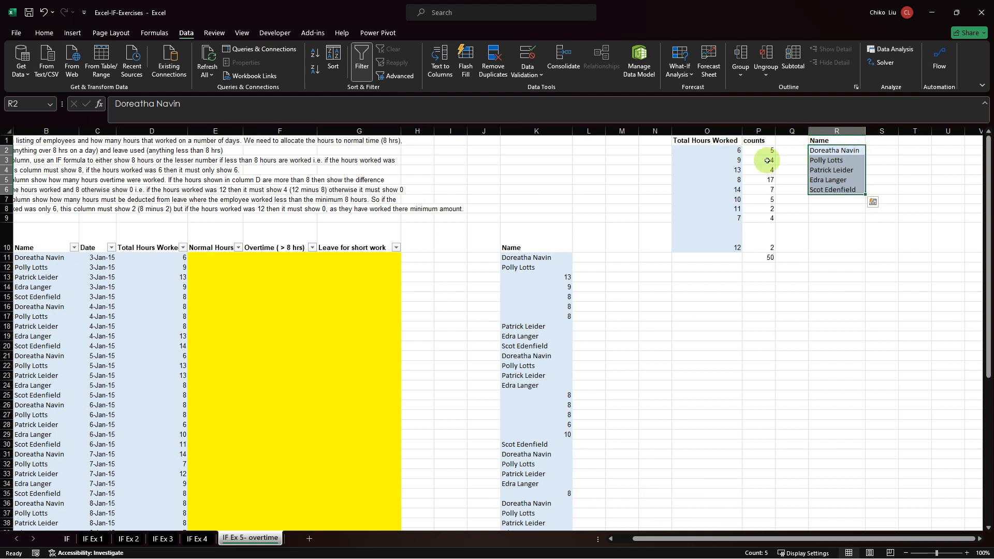
{"action": "left_click", "coordinate": [736, 151]}
{"action": "left_click", "coordinate": [879, 139]}
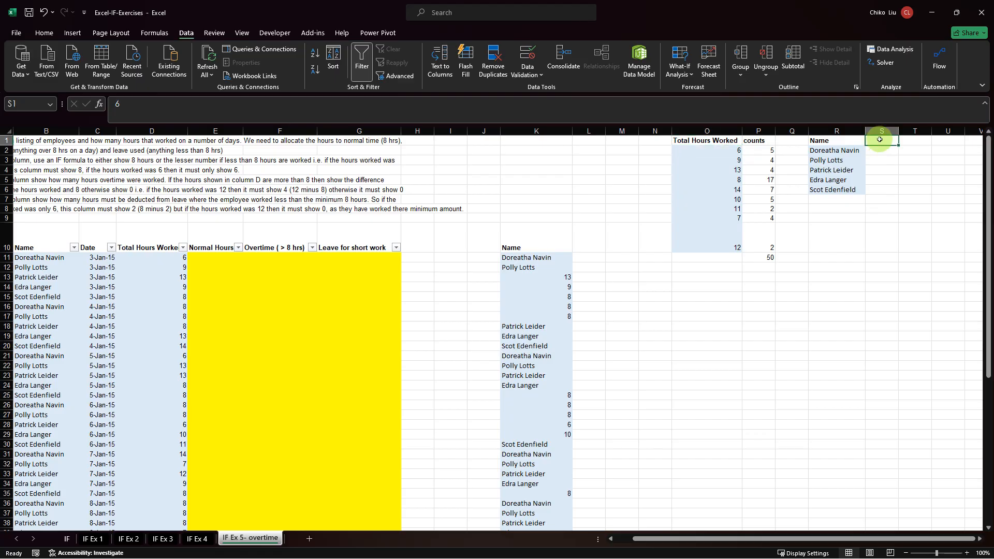
{"action": "left_click", "coordinate": [909, 142]}
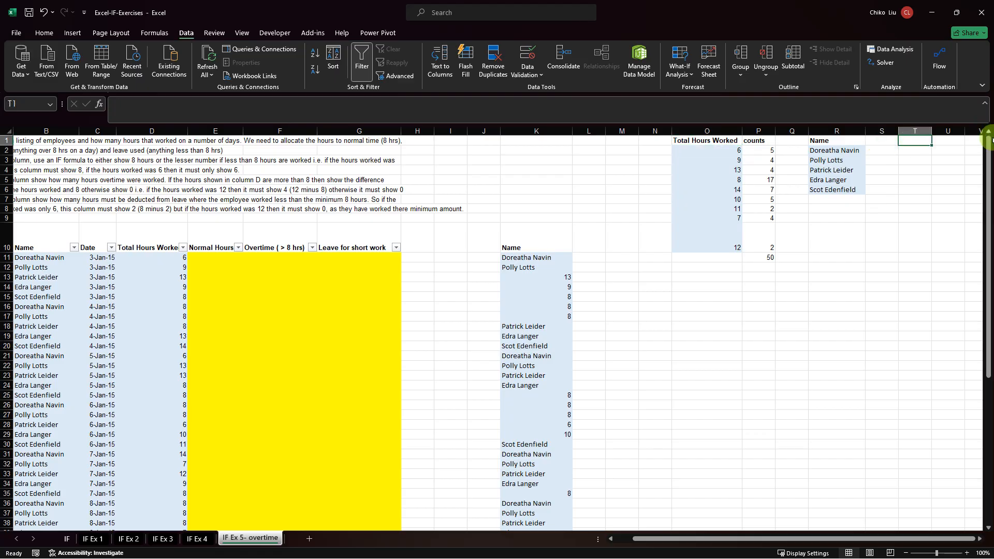
{"action": "left_click", "coordinate": [724, 141]}
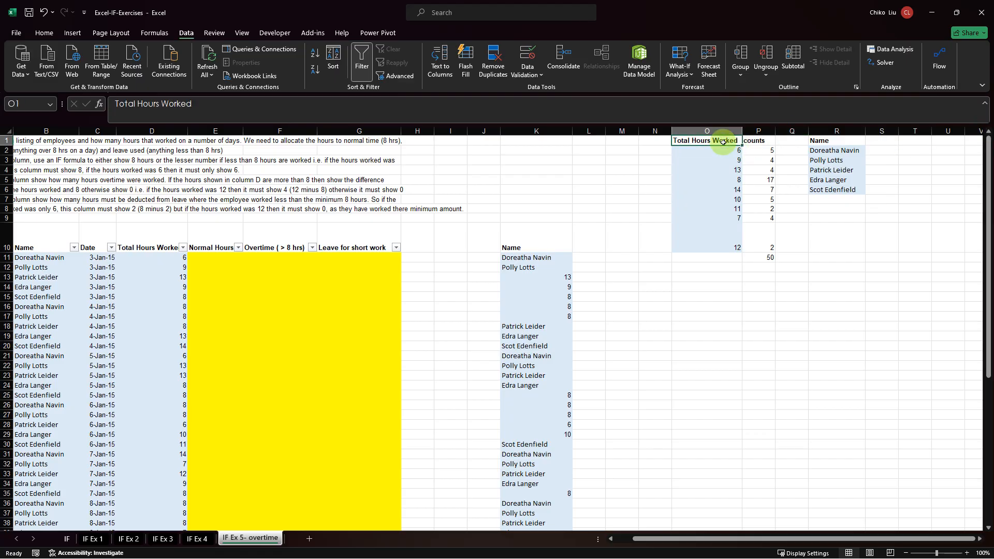
{"action": "left_click_drag", "start_coordinate": [738, 142], "coordinate": [755, 249]}
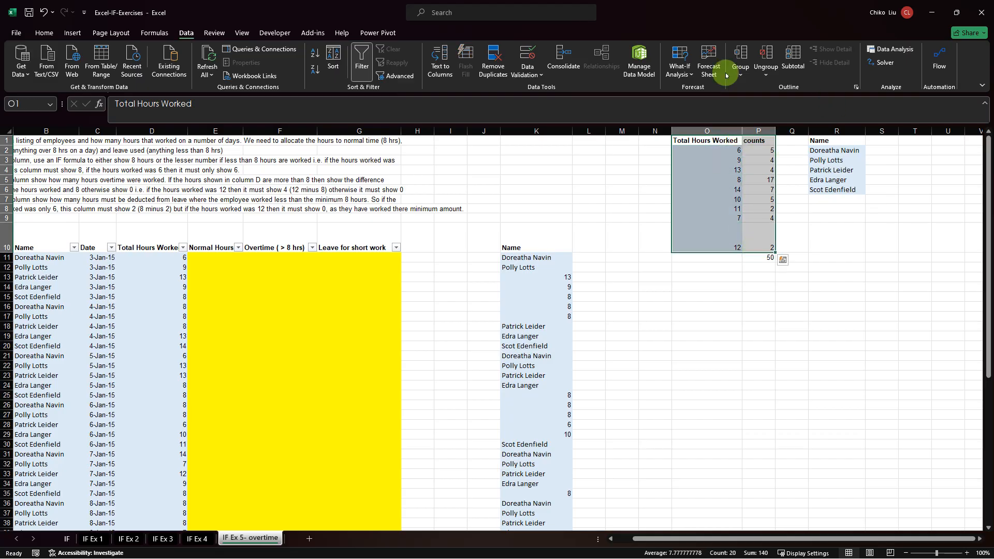
{"action": "right_click", "coordinate": [707, 145]}
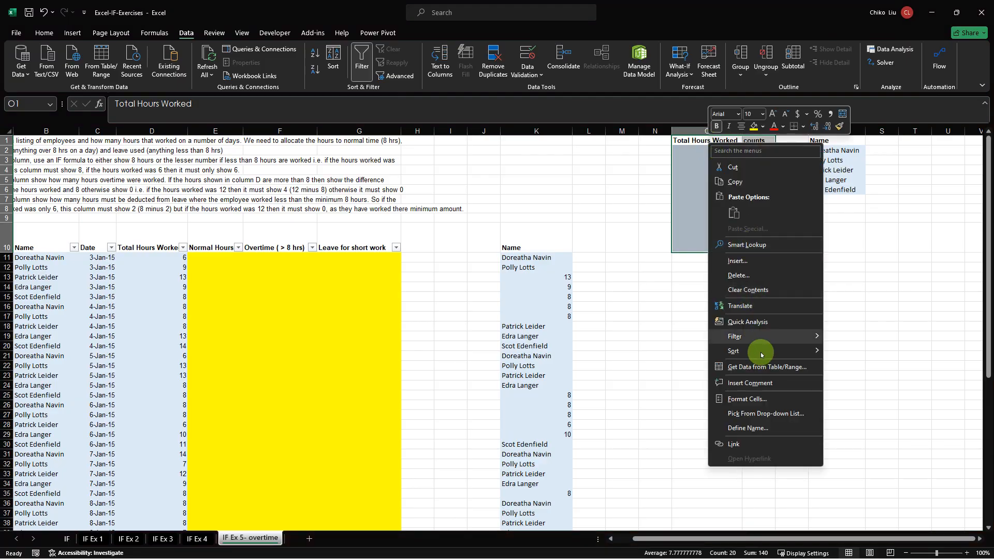
{"action": "mouse_move", "coordinate": [768, 352]}
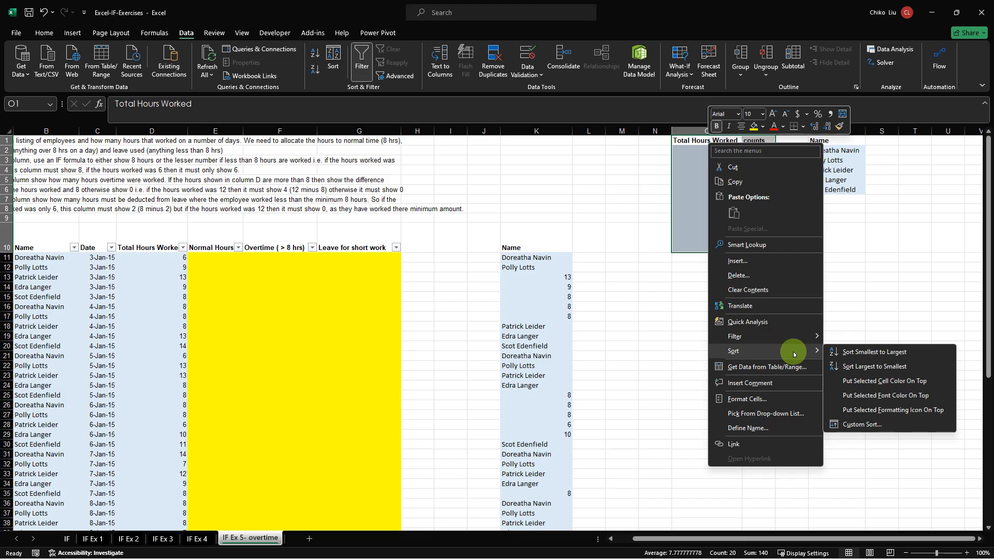
{"action": "left_click", "coordinate": [862, 355]}
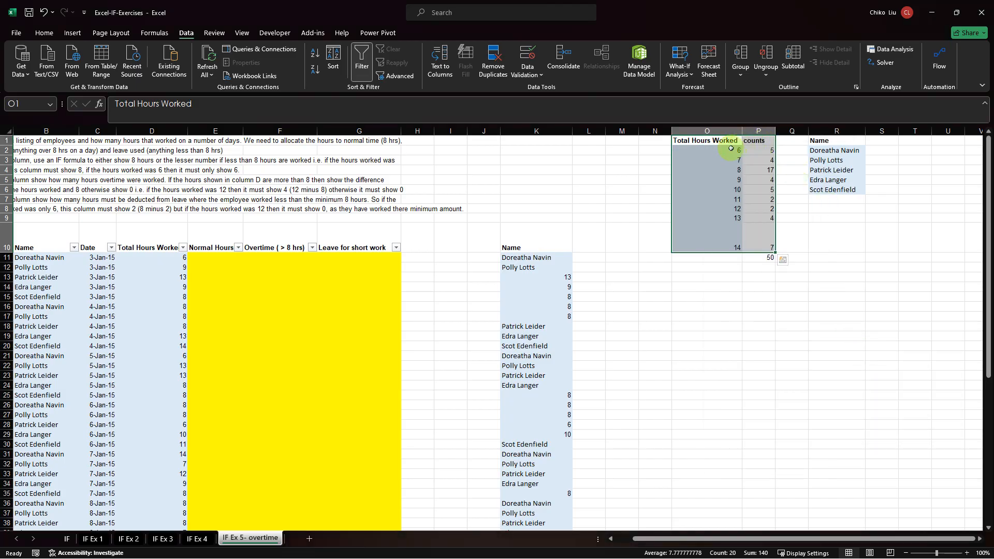
{"action": "left_click", "coordinate": [731, 149]}
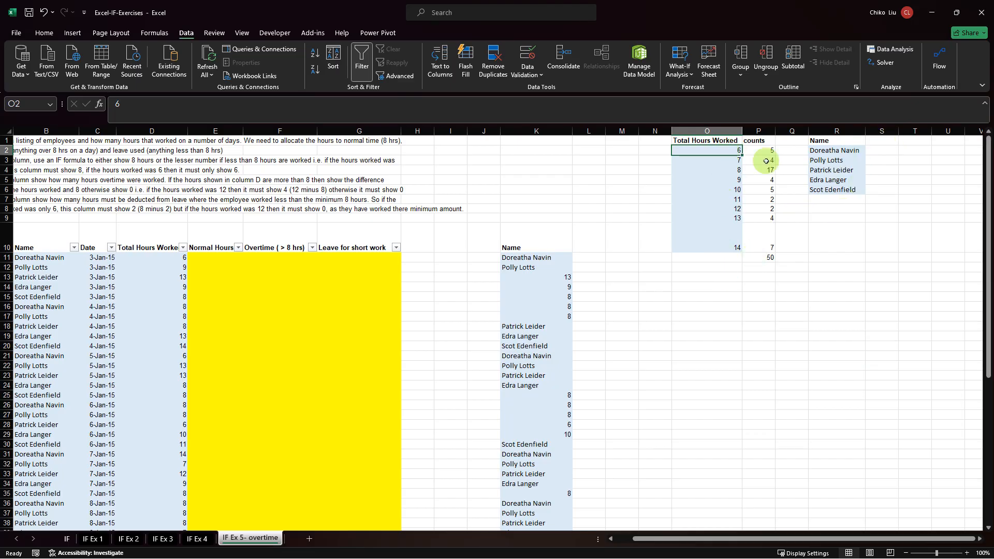
Try entering 6 in S1 and filling it across to AA1 as a series up to 14, and clear the filled cells.
{"action": "left_click", "coordinate": [877, 141]}
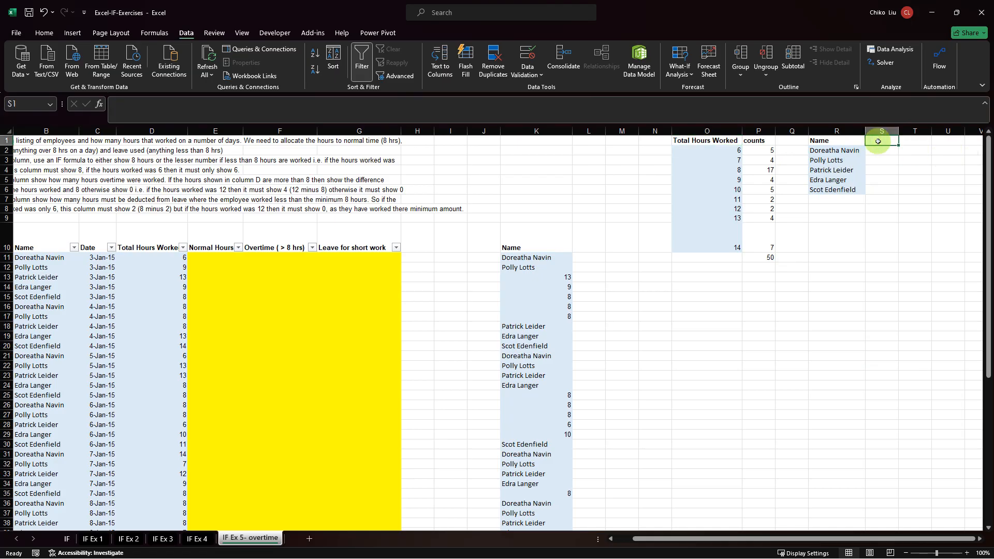
{"action": "type", "text": "6"}
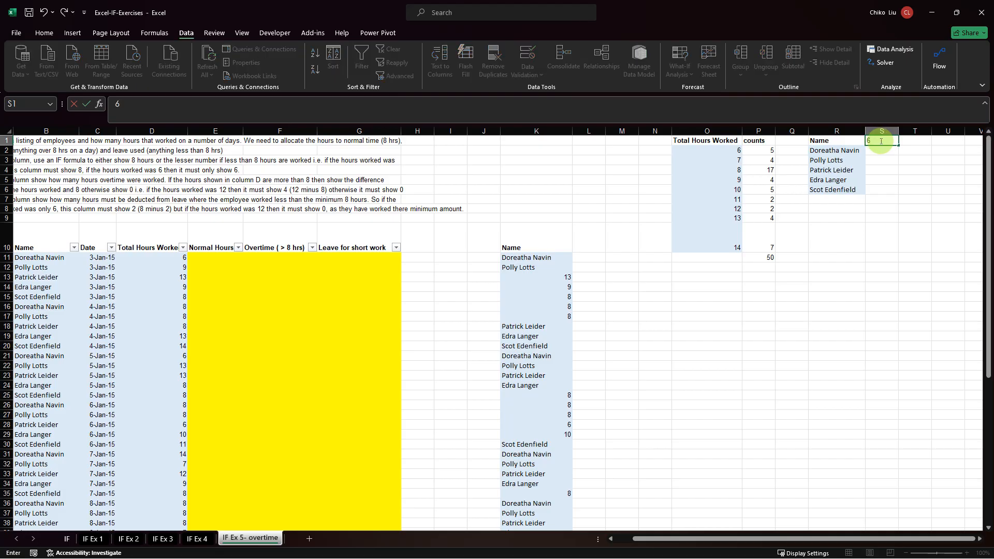
{"action": "key", "text": "Tab"}
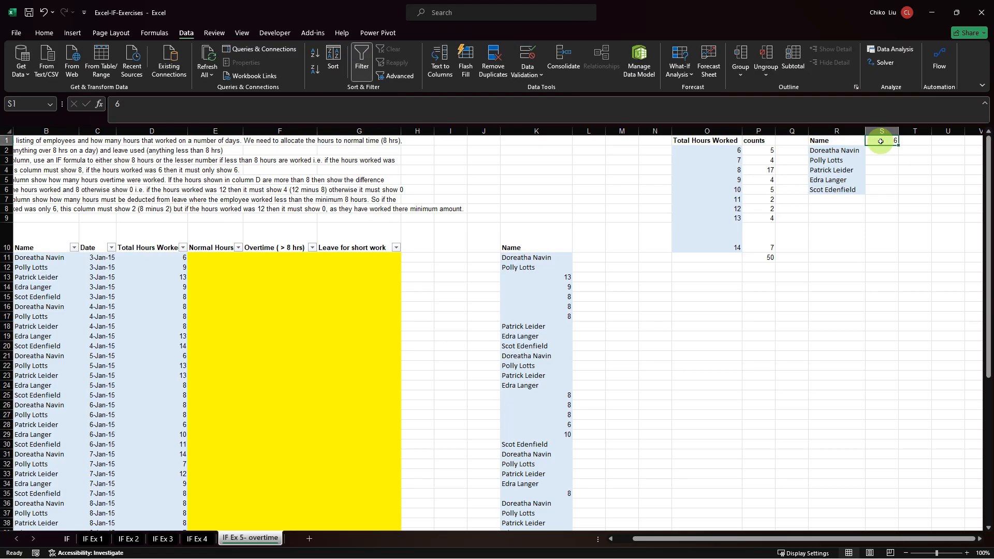
{"action": "left_click", "coordinate": [883, 140]}
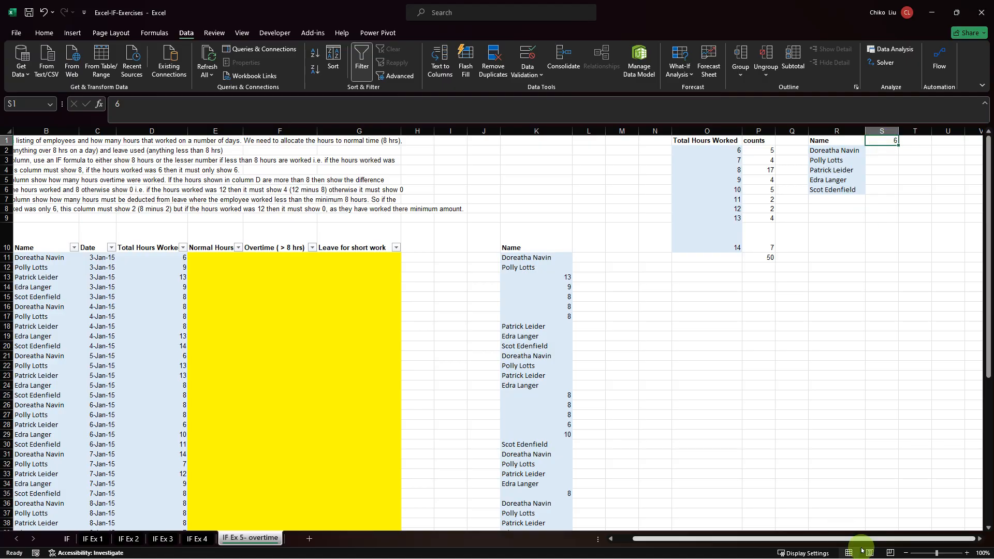
{"action": "mouse_move", "coordinate": [898, 145]}
{"action": "left_mouse_down"}
{"action": "mouse_move", "coordinate": [954, 147]}
{"action": "mouse_move", "coordinate": [940, 156]}
{"action": "mouse_move", "coordinate": [863, 145]}
{"action": "mouse_move", "coordinate": [915, 141]}
{"action": "left_mouse_up"}
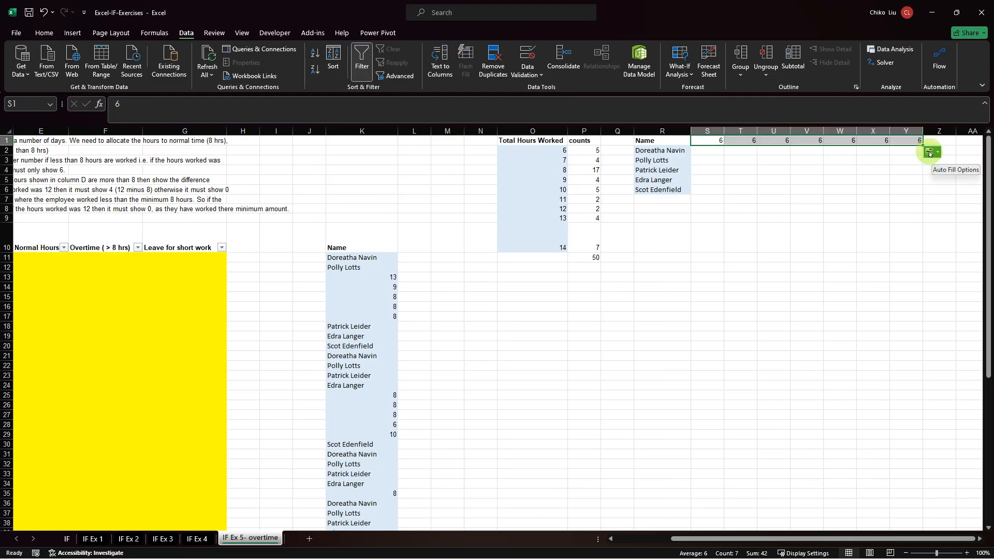
{"action": "left_click", "coordinate": [938, 154]}
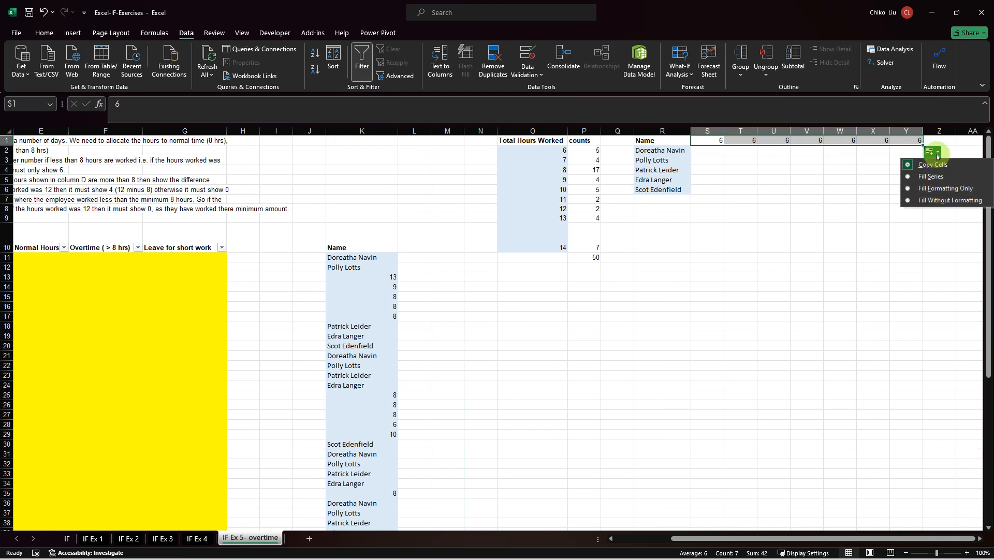
{"action": "left_click", "coordinate": [932, 179]}
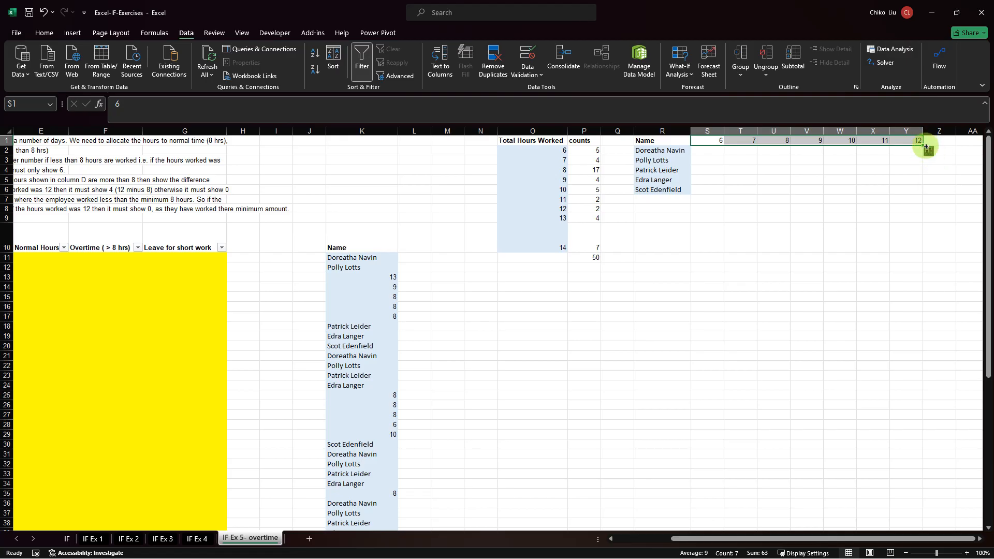
{"action": "left_click_drag", "start_coordinate": [926, 146], "coordinate": [976, 139]}
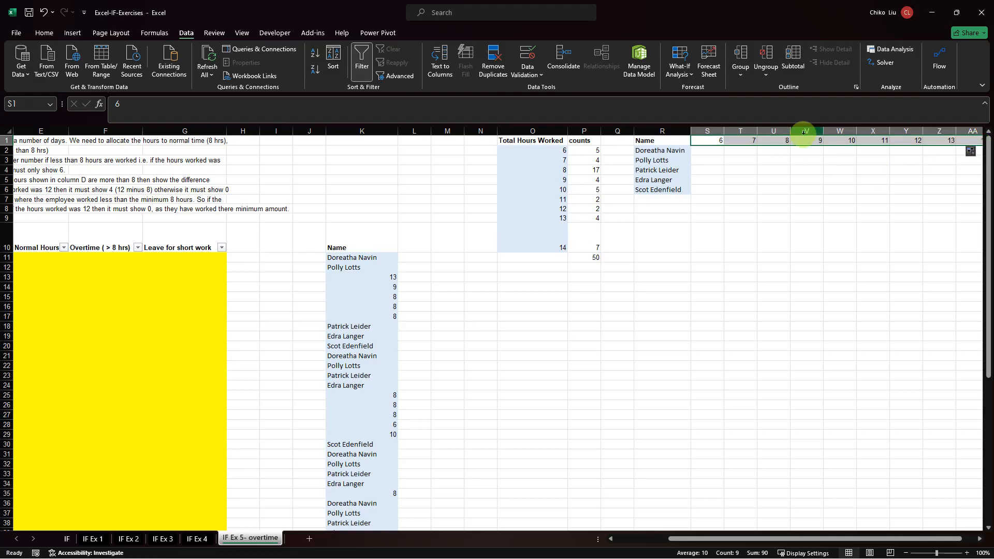
{"action": "key", "text": "Delete"}
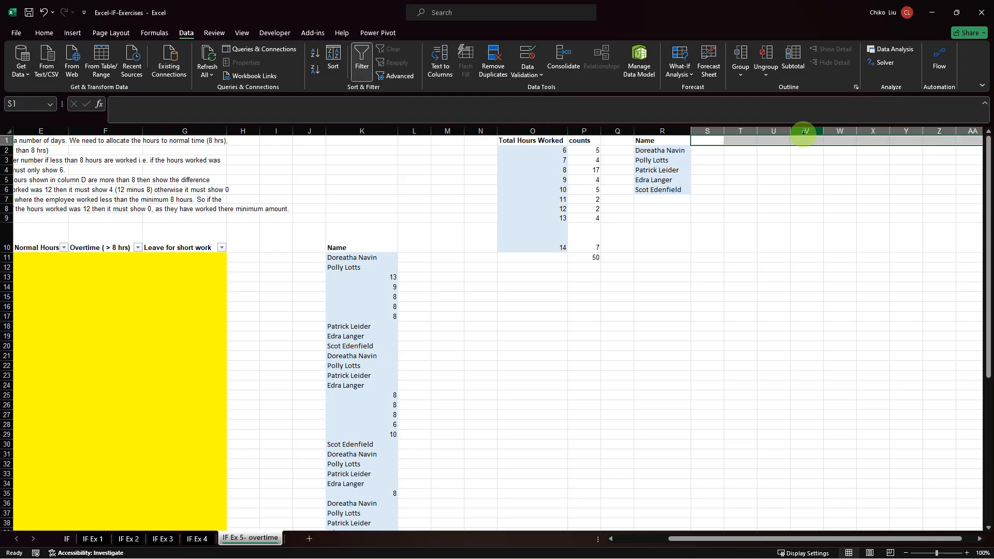
{"action": "left_click", "coordinate": [713, 140]}
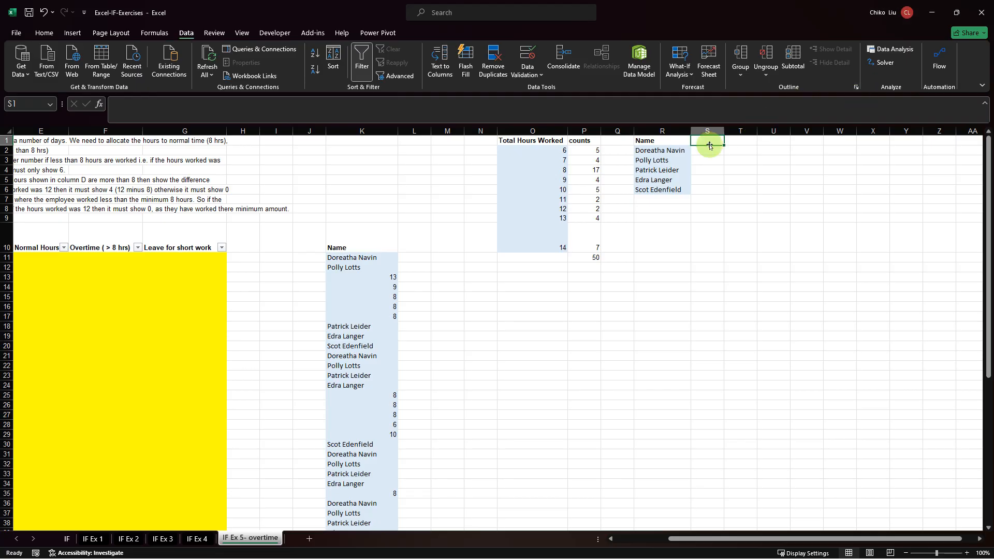
Enter a TRANSPOSE formula in S1 that lays out the Total Hours Worked values from O2:O10 across row 1.
{"action": "type", "text": "=tran"}
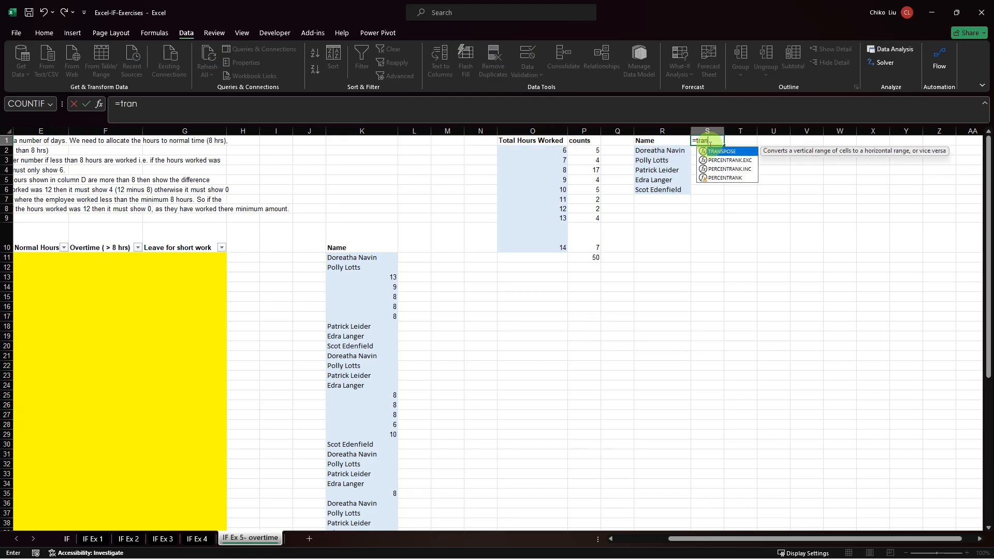
{"action": "key", "text": "Tab"}
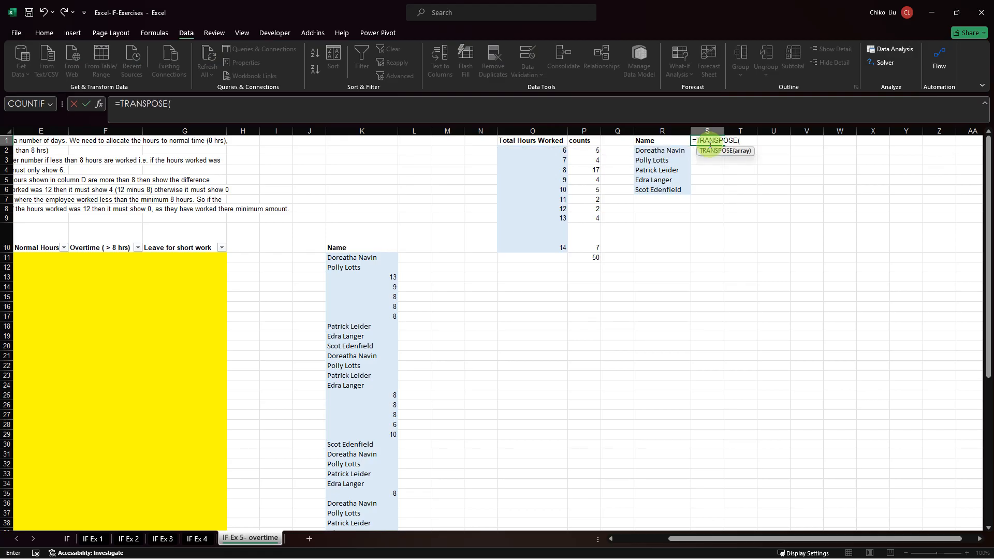
{"action": "key", "text": "Left"}
{"action": "key", "text": "Left"}
{"action": "key", "text": "Left"}
{"action": "key", "text": "Left"}
{"action": "key", "text": "Down"}
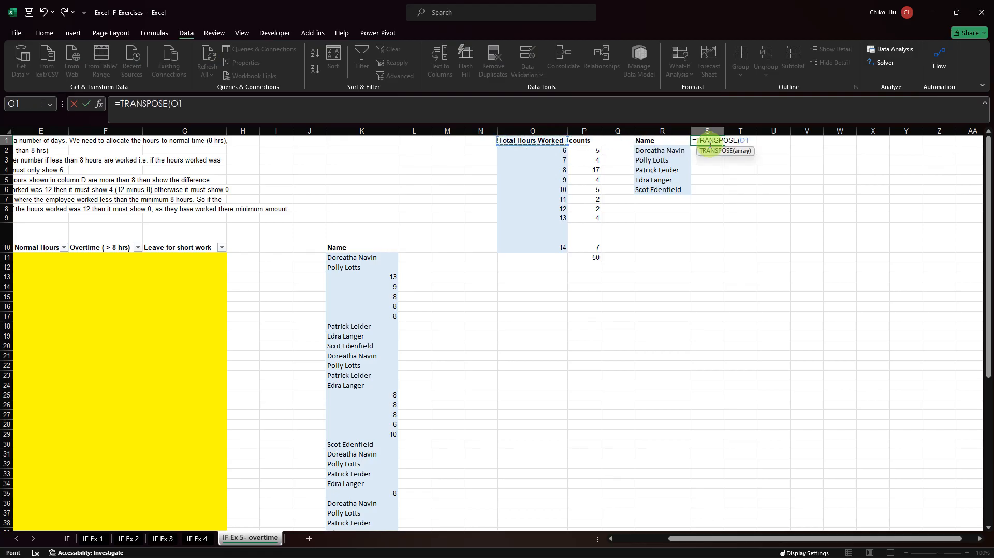
{"action": "key", "text": "ctrl+shift+Down"}
{"action": "key", "text": "Return"}
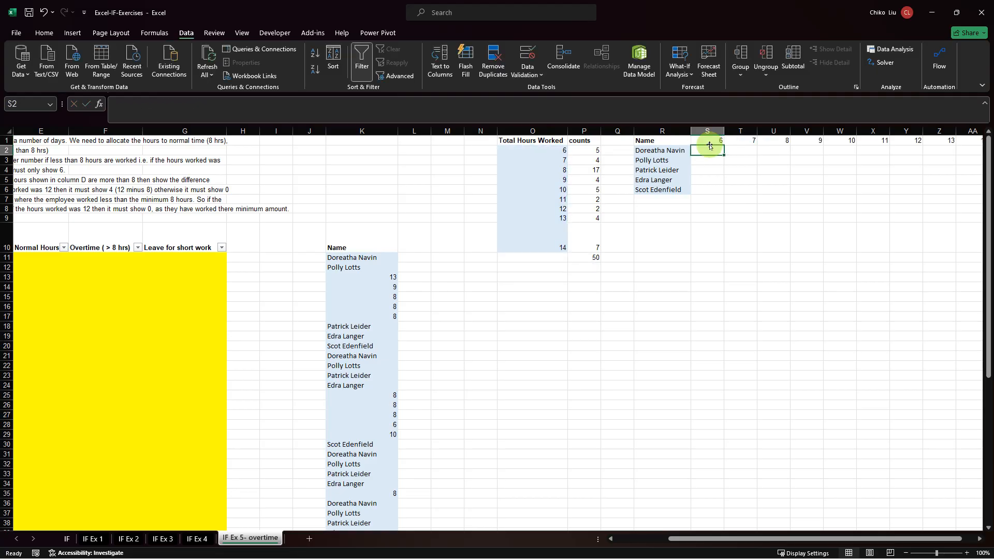
Examine the formula and spilled values in each cell of the transposed hours row, S1:AA1.
{"action": "key", "text": "Up"}
{"action": "key", "text": "Right"}
{"action": "key", "text": "Right"}
{"action": "key", "text": "Right"}
{"action": "key", "text": "Right"}
{"action": "key", "text": "Right"}
{"action": "key", "text": "Right"}
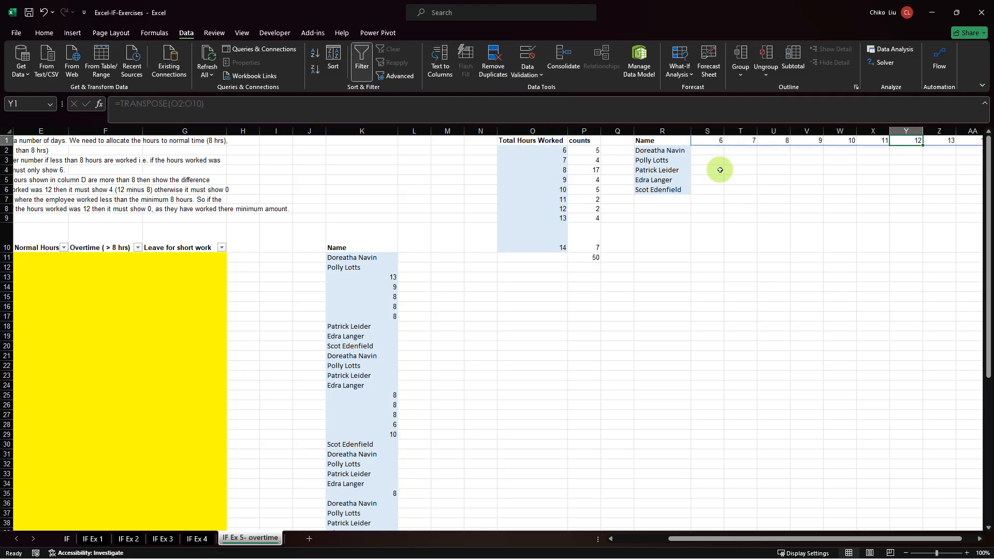
{"action": "key", "text": "Right"}
{"action": "key", "text": "Right"}
{"action": "key", "text": "Right"}
{"action": "key", "text": "Right"}
{"action": "key", "text": "Left"}
{"action": "key", "text": "Left"}
{"action": "key", "text": "Left"}
{"action": "key", "text": "Left"}
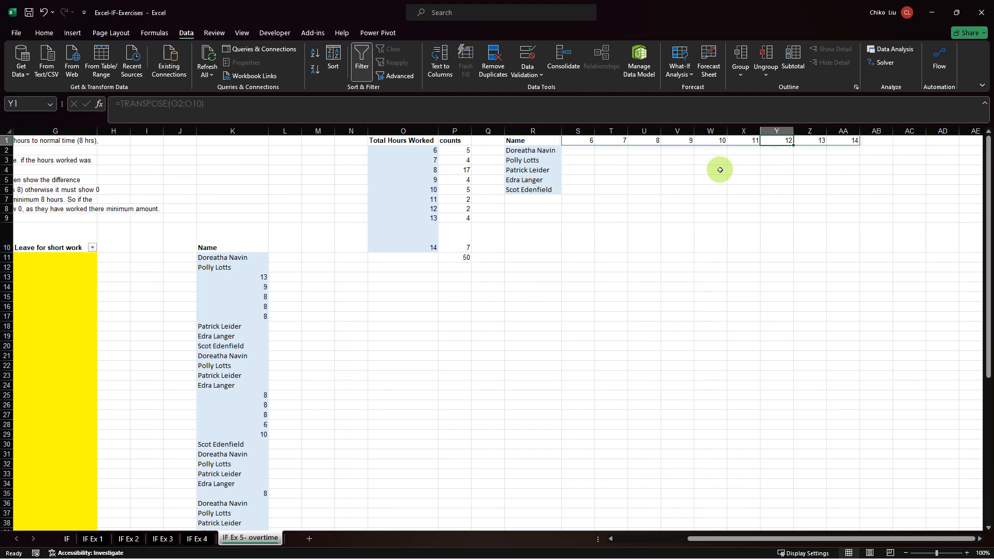
{"action": "key", "text": "Left"}
{"action": "key", "text": "Left"}
{"action": "key", "text": "Left"}
{"action": "key", "text": "Left"}
{"action": "key", "text": "Left"}
Convert the transposed hours in S1:AA1 to static values by copying them and pasting values only in place.
{"action": "key", "text": "Left"}
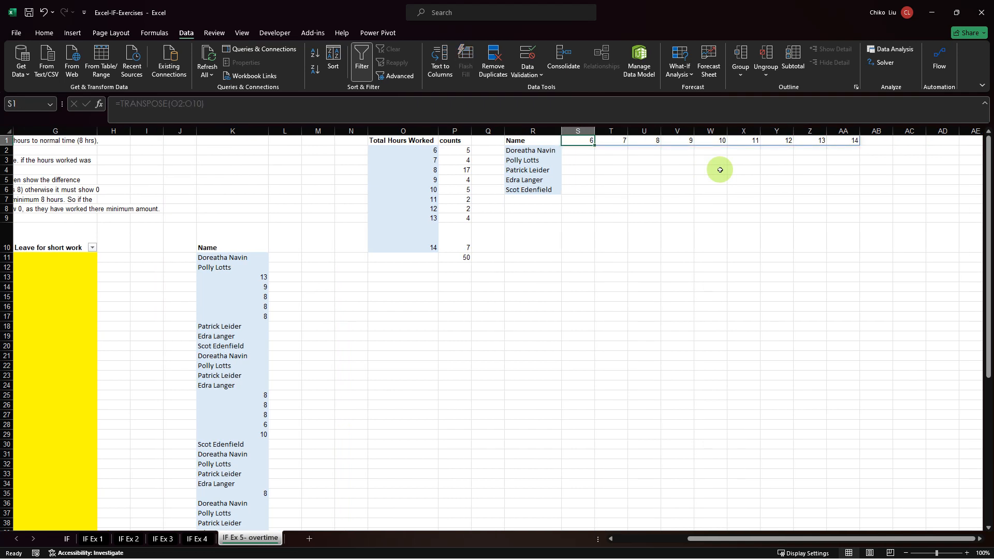
{"action": "key", "text": "Left"}
{"action": "key", "text": "Right"}
{"action": "key", "text": "ctrl+shift+Right"}
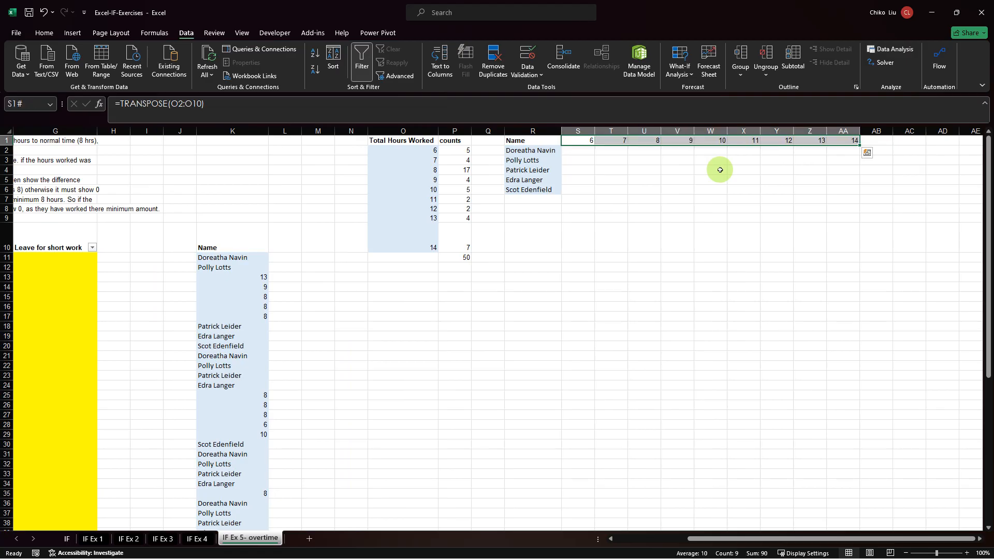
{"action": "key", "text": "ctrl+c"}
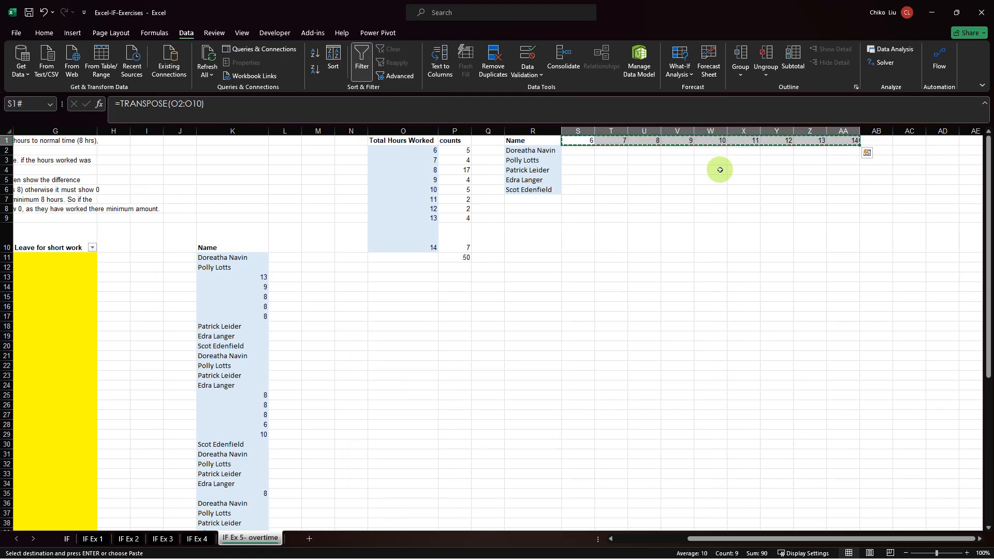
{"action": "right_click", "coordinate": [580, 141]}
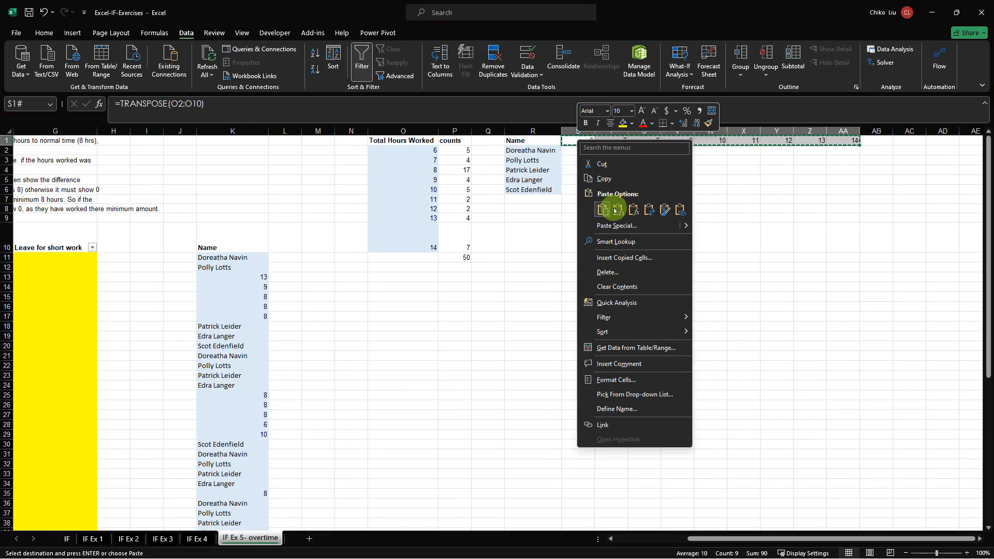
{"action": "left_click", "coordinate": [613, 206]}
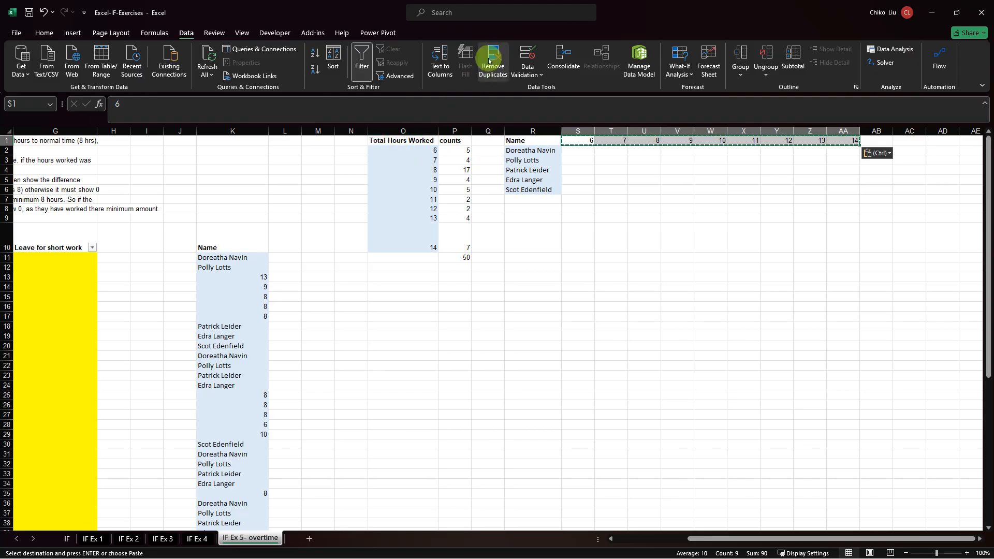
Enter =UNIQUE(D11:D60) in N2 to list the distinct Total Hours Worked values, and check the spilled cells.
{"action": "left_click", "coordinate": [345, 152]}
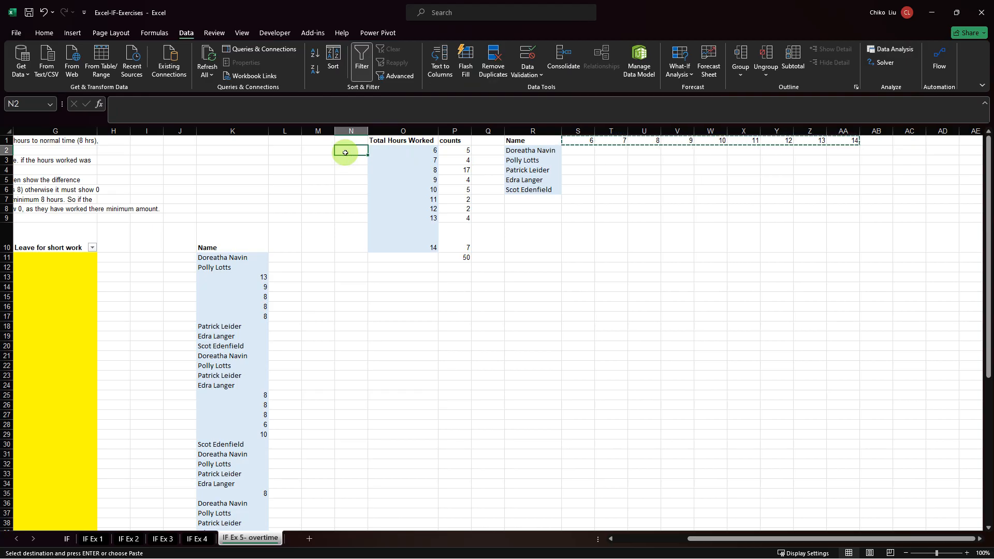
{"action": "type", "text": "=un"}
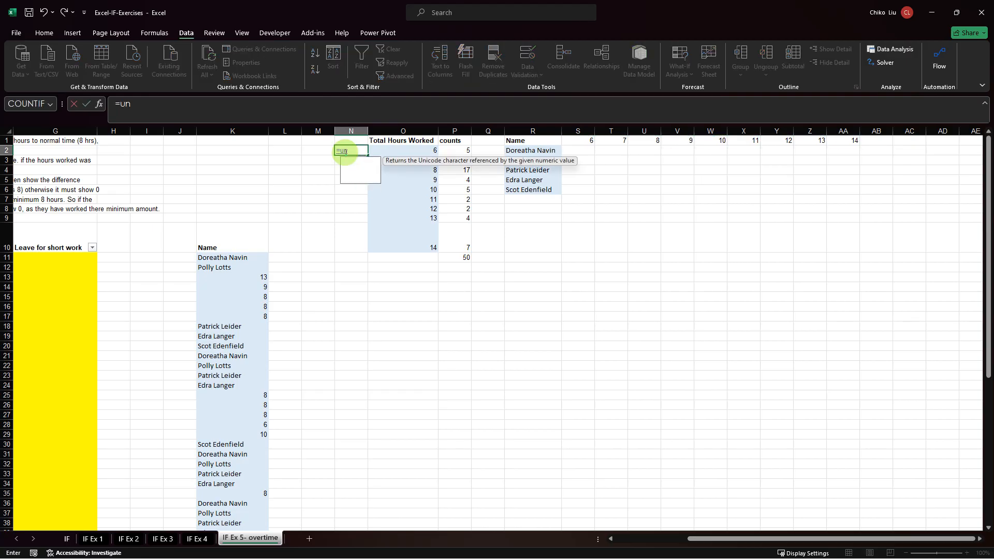
{"action": "type", "text": "ique"}
{"action": "key", "text": "Tab"}
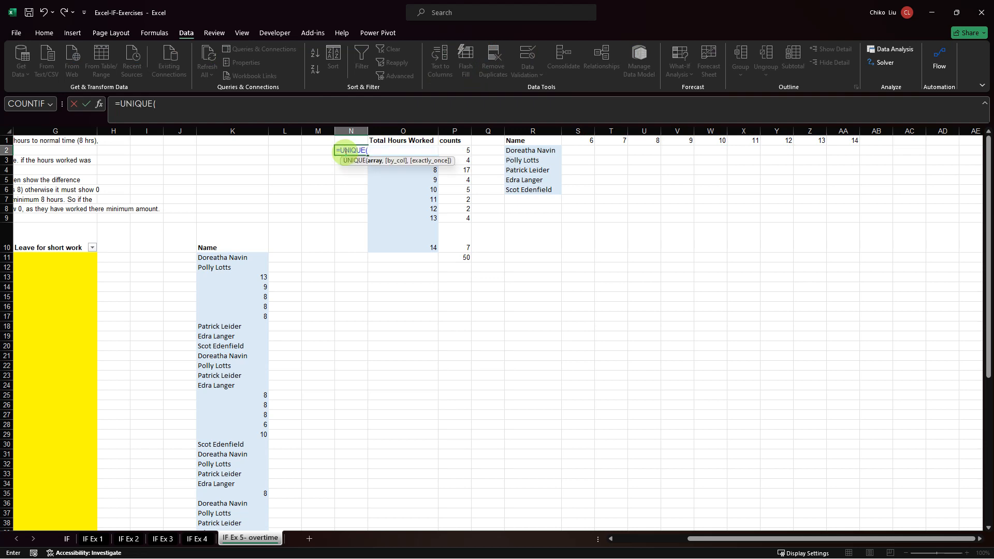
{"action": "left_click", "coordinate": [78, 256]}
{"action": "key", "text": "Left"}
{"action": "key", "text": "Left"}
{"action": "key", "text": "Left"}
{"action": "key", "text": "Left"}
{"action": "key", "text": "Left"}
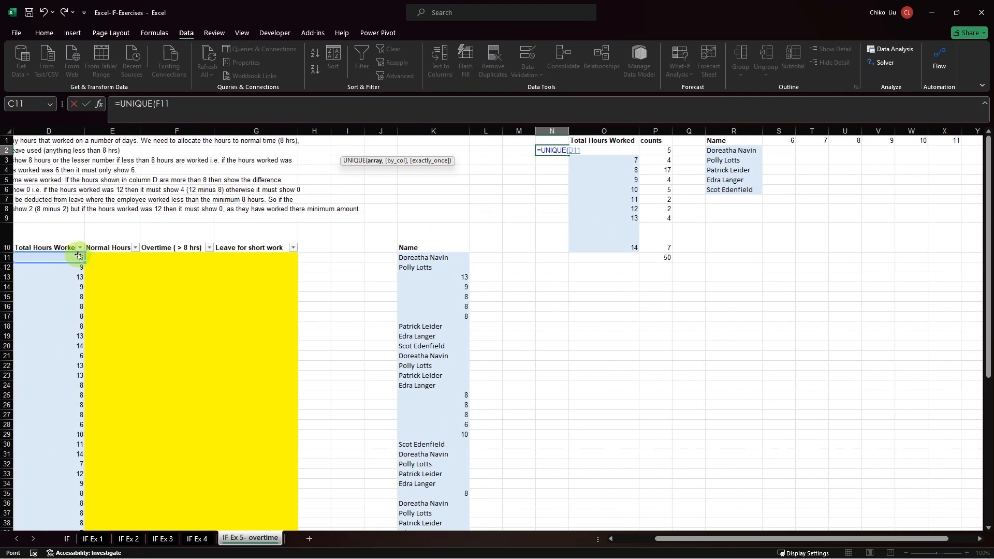
{"action": "key", "text": "Right"}
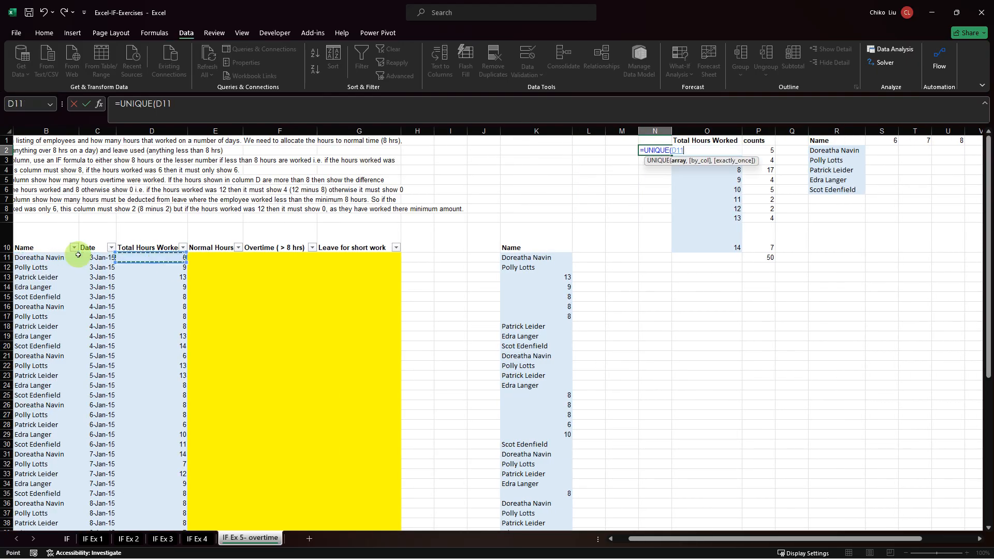
{"action": "key", "text": "ctrl+shift+Down"}
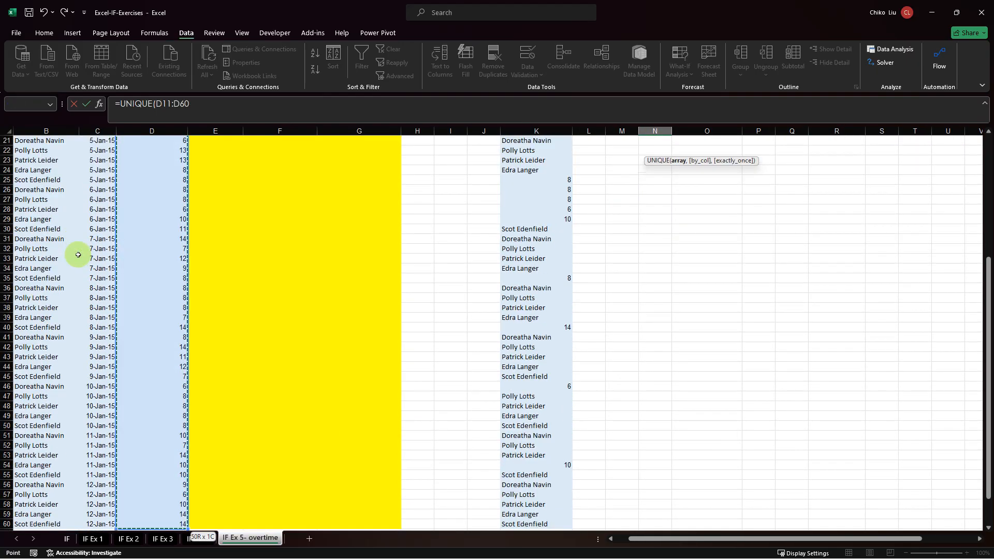
{"action": "key", "text": "Escape"}
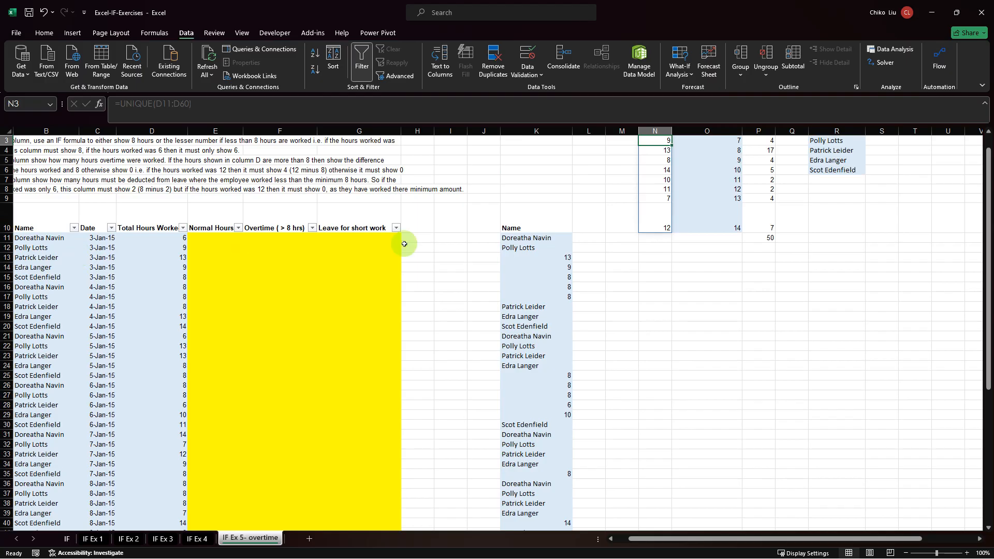
{"action": "scroll", "coordinate": [532, 178], "scroll_direction": "up", "scroll_amount": 1}
{"action": "key", "text": "Down"}
{"action": "key", "text": "Down"}
{"action": "key", "text": "Down"}
{"action": "key", "text": "Down"}
{"action": "key", "text": "Down"}
{"action": "key", "text": "Down"}
{"action": "key", "text": "Down"}
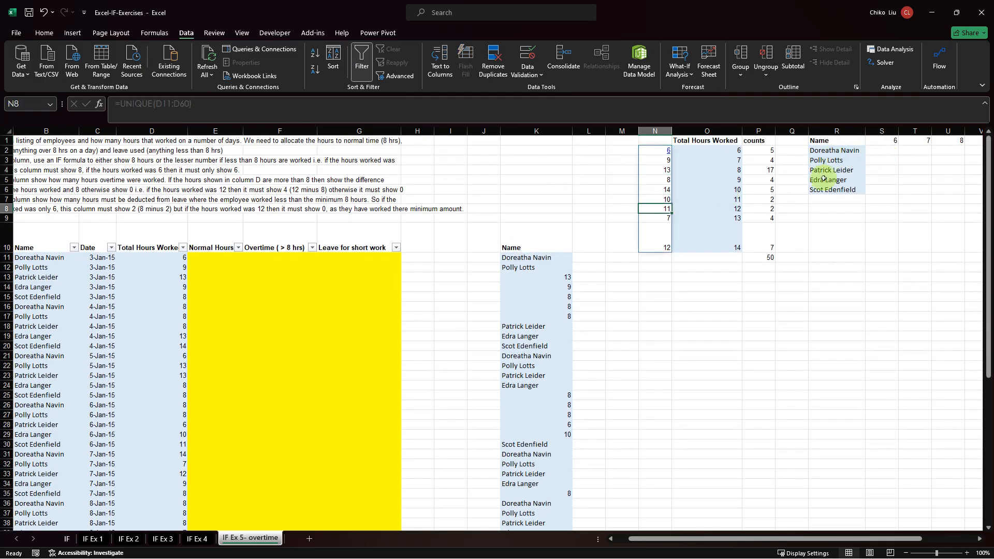
Enter =UNIQUE(B11:B60) in R8 to list the distinct employee names.
{"action": "left_click", "coordinate": [826, 208]}
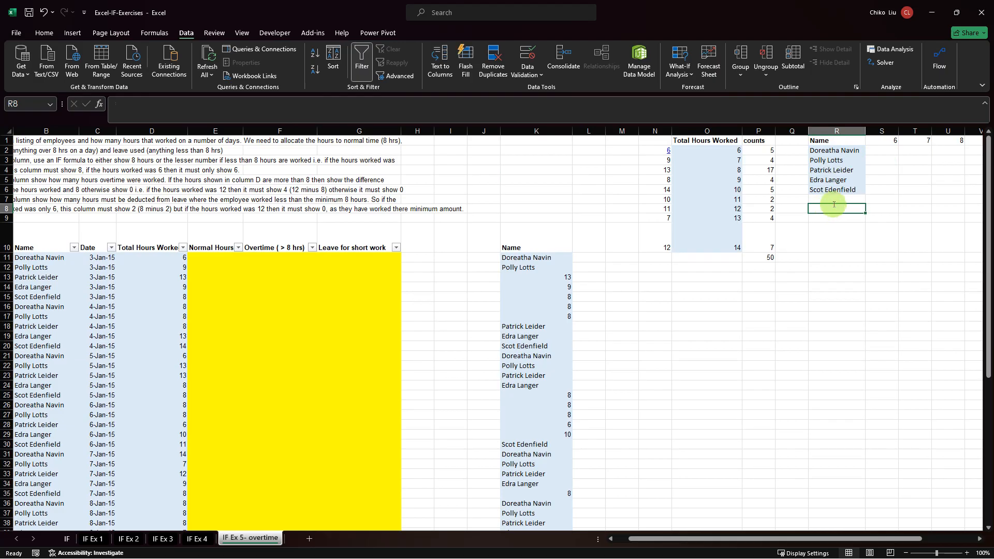
{"action": "type", "text": "=un"}
{"action": "key", "text": "Tab"}
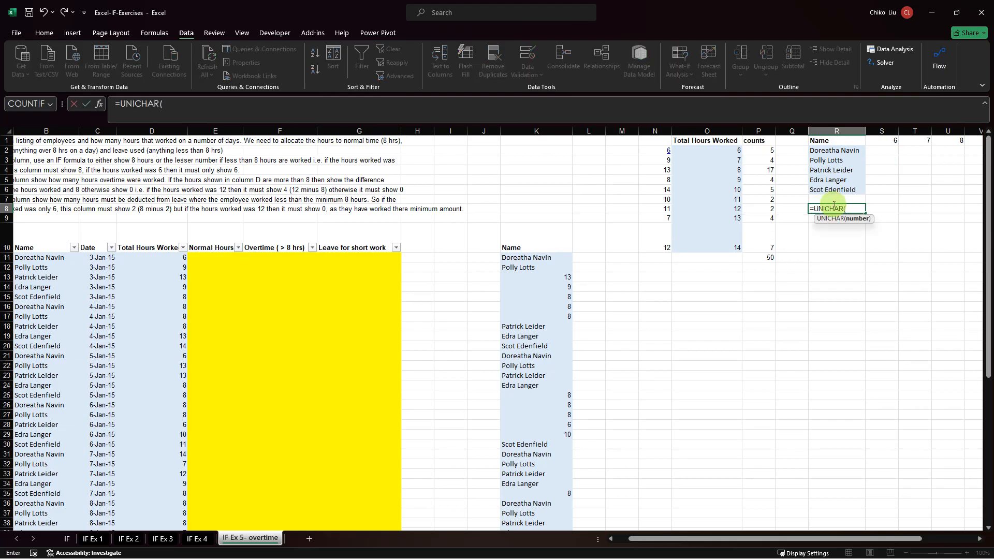
{"action": "key", "text": "BackSpace"}
{"action": "key", "text": "BackSpace"}
{"action": "key", "text": "BackSpace"}
{"action": "key", "text": "BackSpace"}
{"action": "key", "text": "BackSpace"}
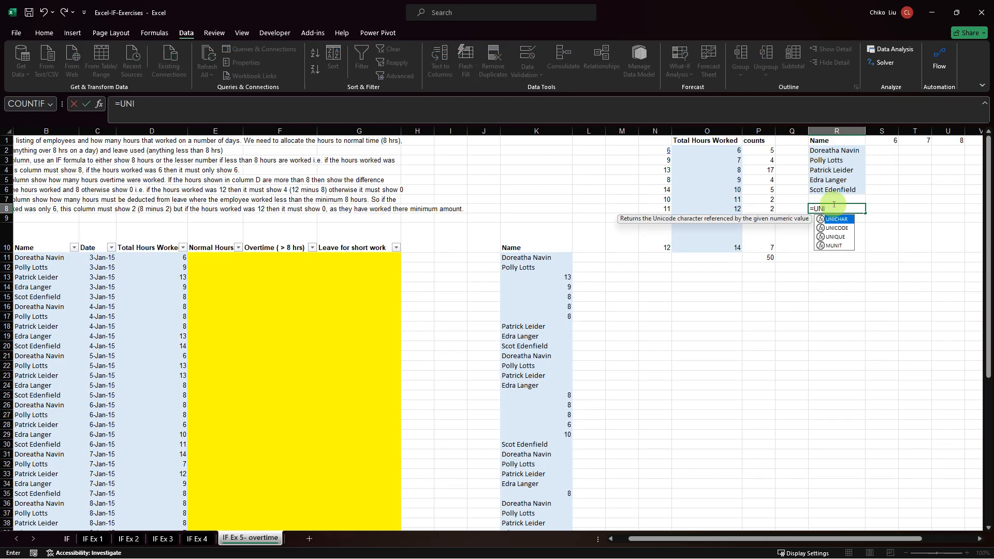
{"action": "type", "text": "que"}
{"action": "key", "text": "Tab"}
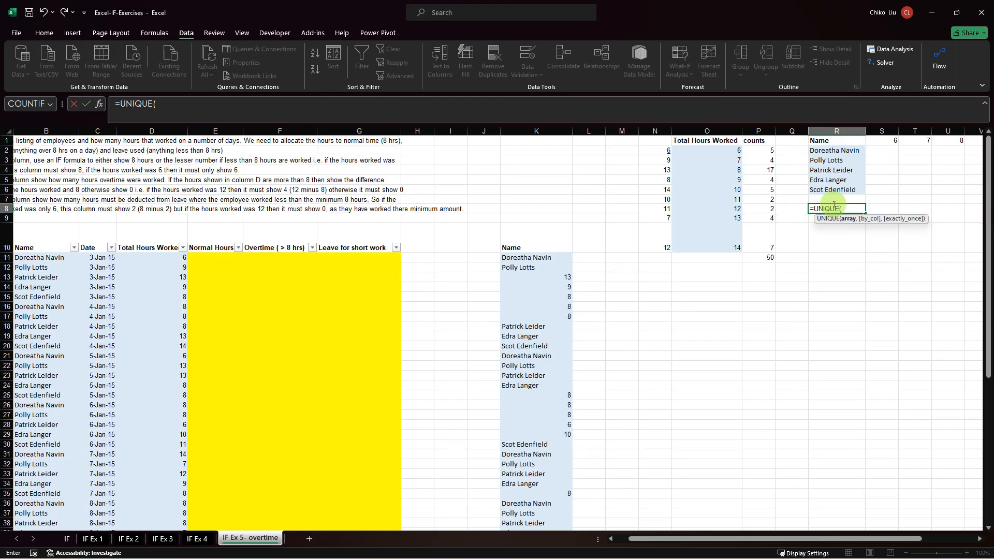
{"action": "left_click", "coordinate": [35, 259]}
{"action": "key", "text": "ctrl+shift+Down"}
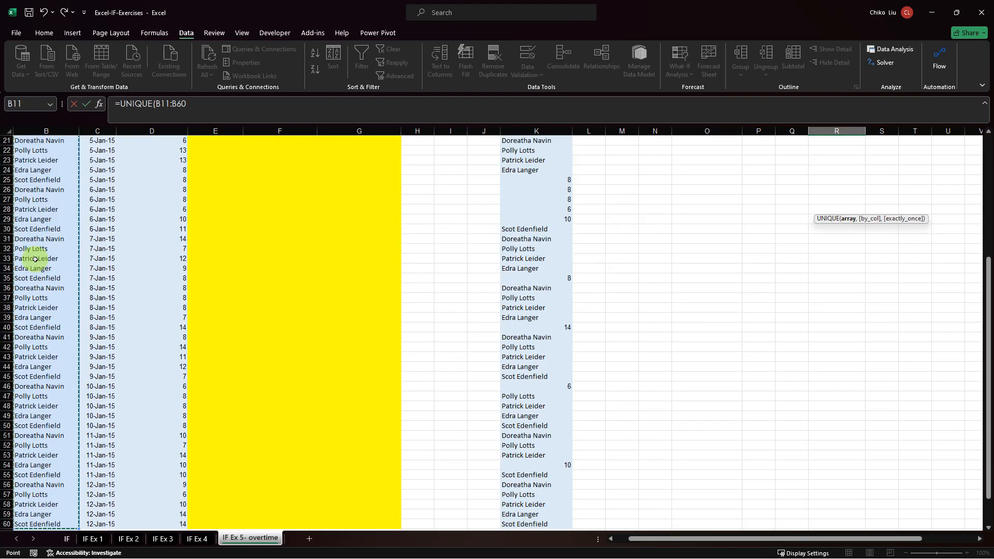
{"action": "key", "text": "Return"}
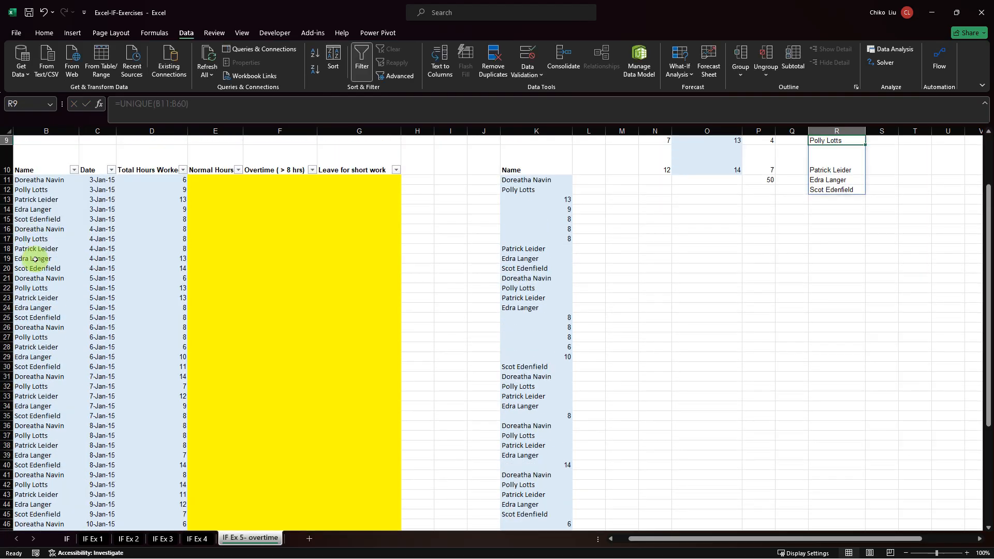
Compare the names spilled from R8 with the list in R2:R6, and look along the hours headers to column AA.
{"action": "key", "text": "Up"}
{"action": "key", "text": "Up"}
{"action": "key", "text": "Up"}
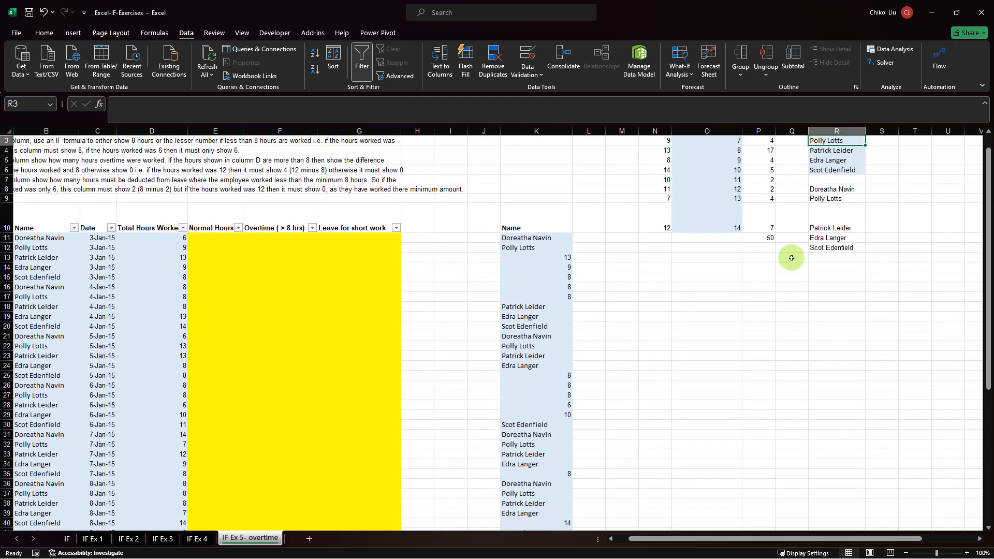
{"action": "left_click_drag", "start_coordinate": [828, 189], "coordinate": [826, 248]}
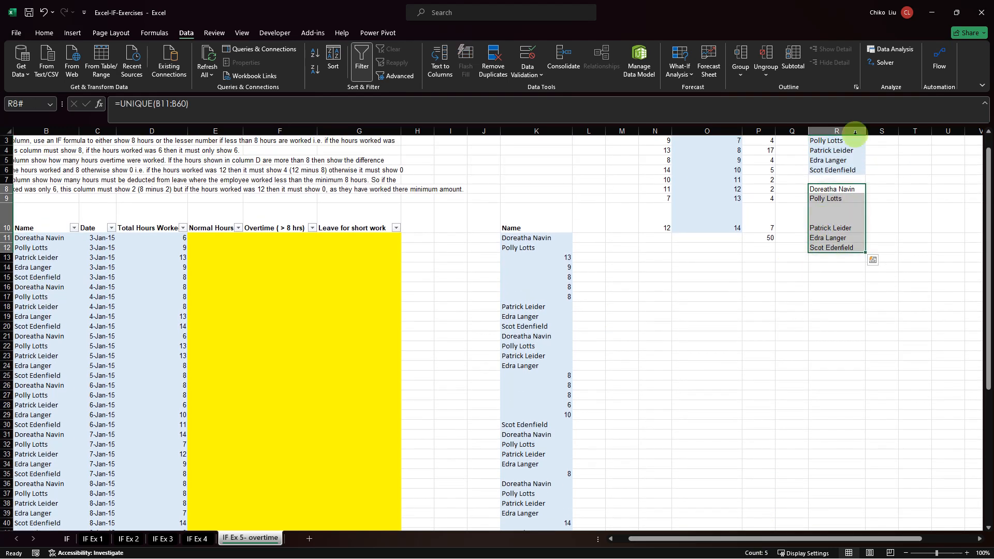
{"action": "scroll", "coordinate": [816, 171], "scroll_direction": "up", "scroll_amount": 1}
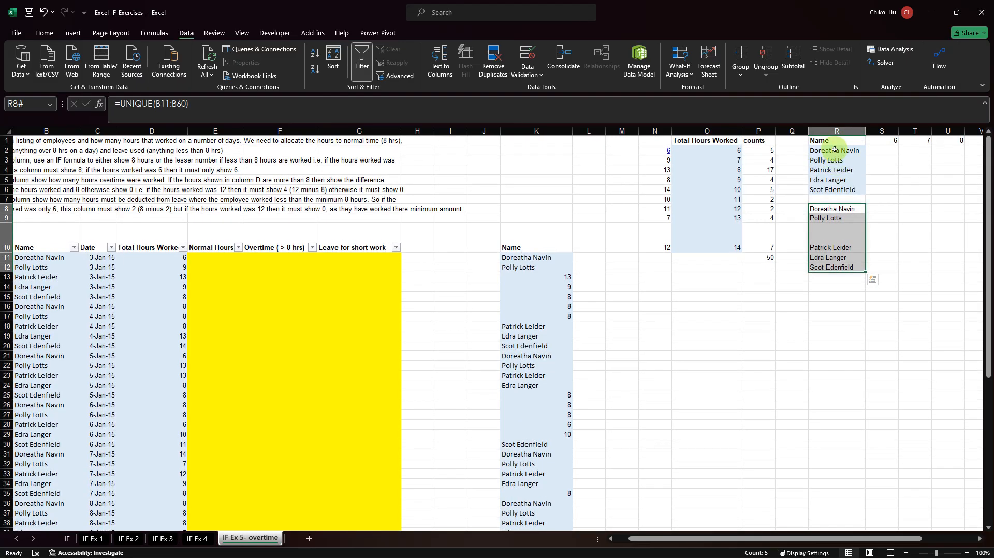
{"action": "left_click_drag", "start_coordinate": [827, 150], "coordinate": [831, 192]}
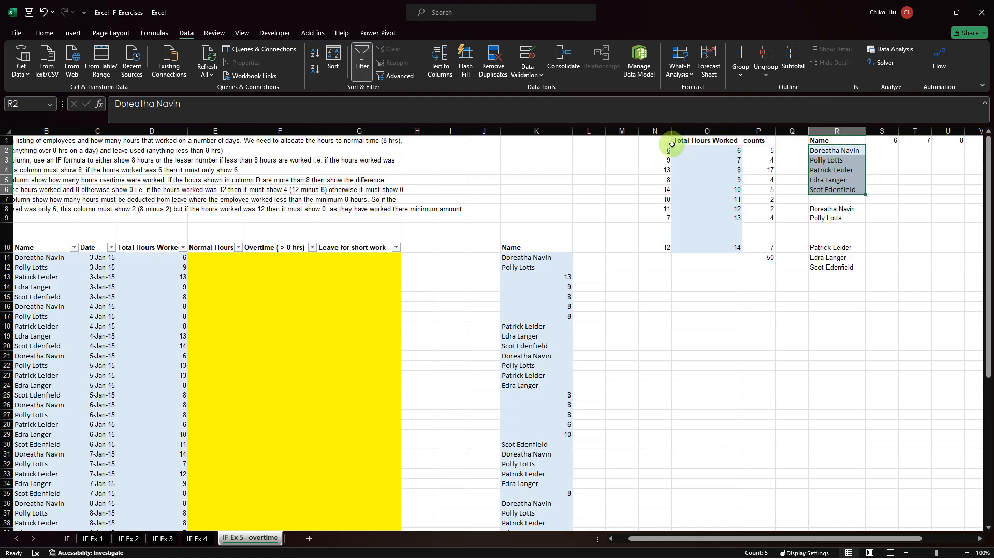
{"action": "left_click", "coordinate": [954, 148]}
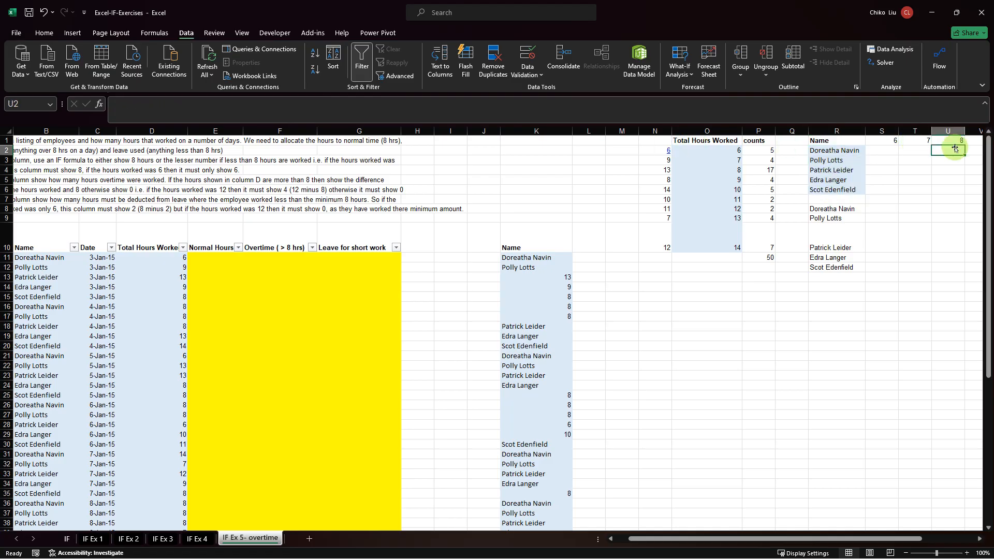
{"action": "key", "text": "Right"}
{"action": "key", "text": "Right"}
{"action": "key", "text": "Right"}
{"action": "key", "text": "Right"}
{"action": "key", "text": "Right"}
{"action": "key", "text": "Right"}
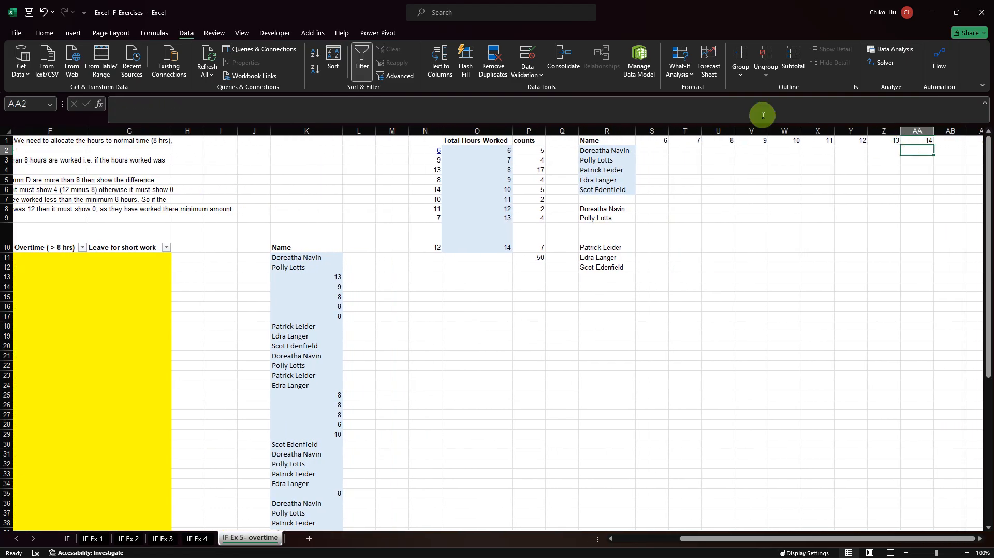
Enter =TRANSPOSE(UNIQUE(D11:D60)) in S2 to list the distinct Total Hours Worked values across the row, accepting the formula correction.
{"action": "left_click", "coordinate": [658, 150]}
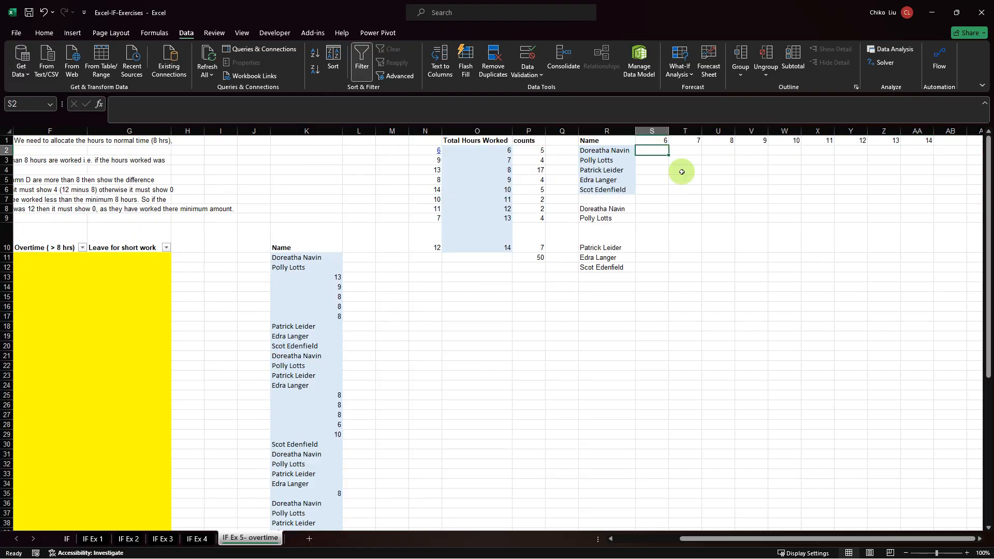
{"action": "type", "text": "="}
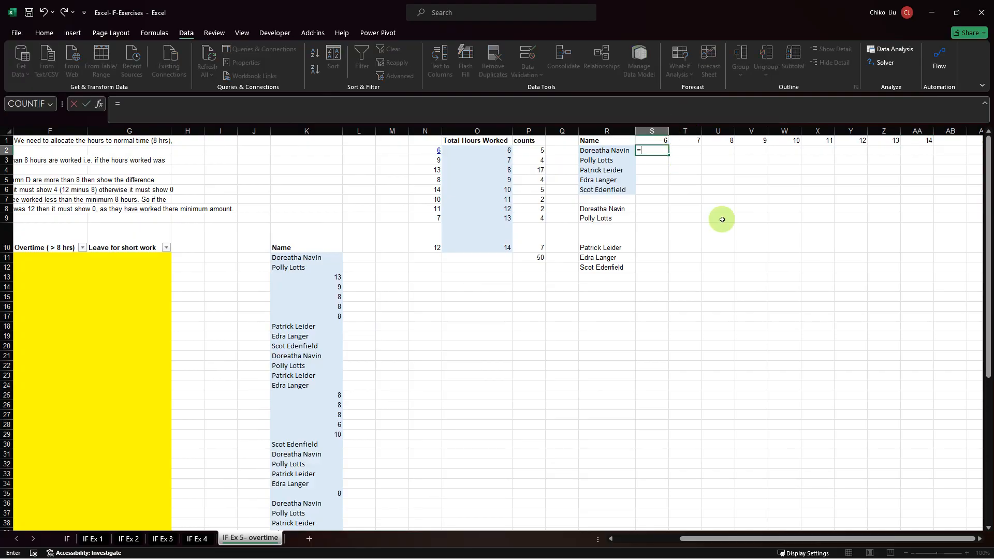
{"action": "type", "text": "tran"}
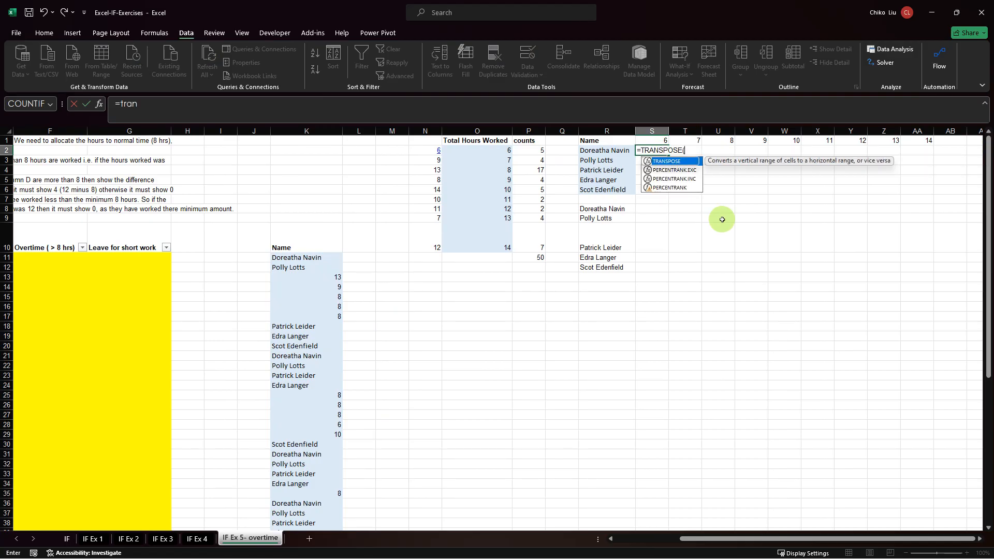
{"action": "key", "text": "Tab"}
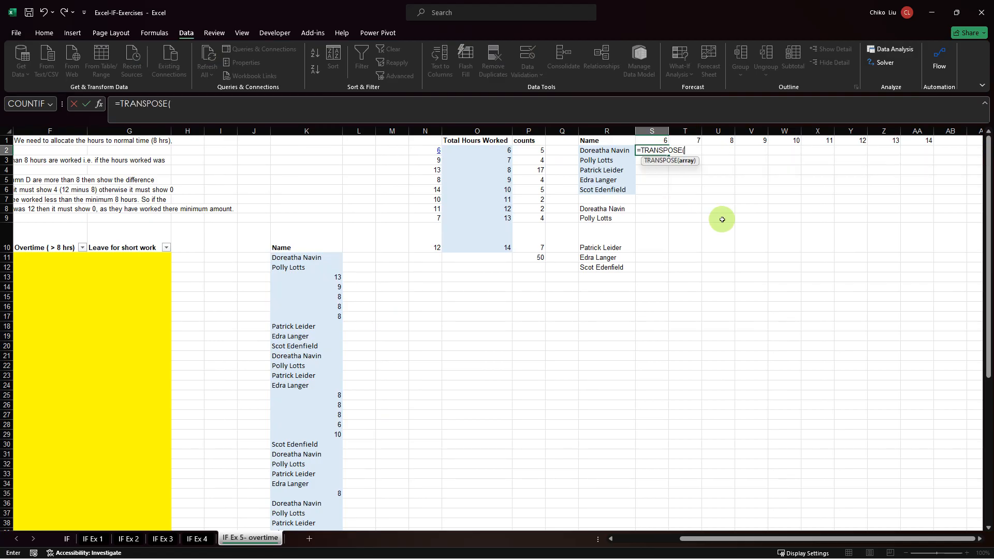
{"action": "type", "text": "unq"}
{"action": "key", "text": "BackSpace"}
{"action": "type", "text": "i"}
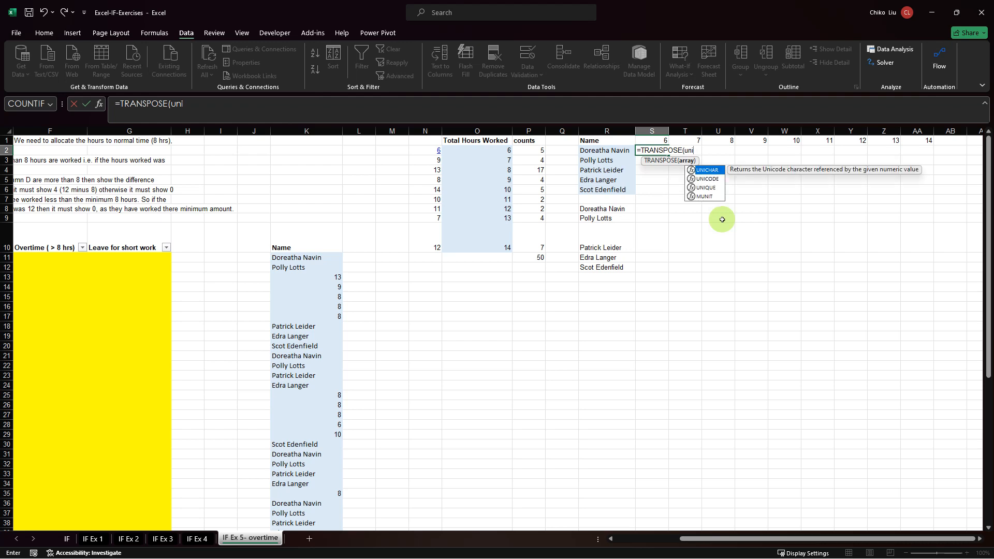
{"action": "key", "text": "Down"}
{"action": "key", "text": "Down"}
{"action": "key", "text": "Tab"}
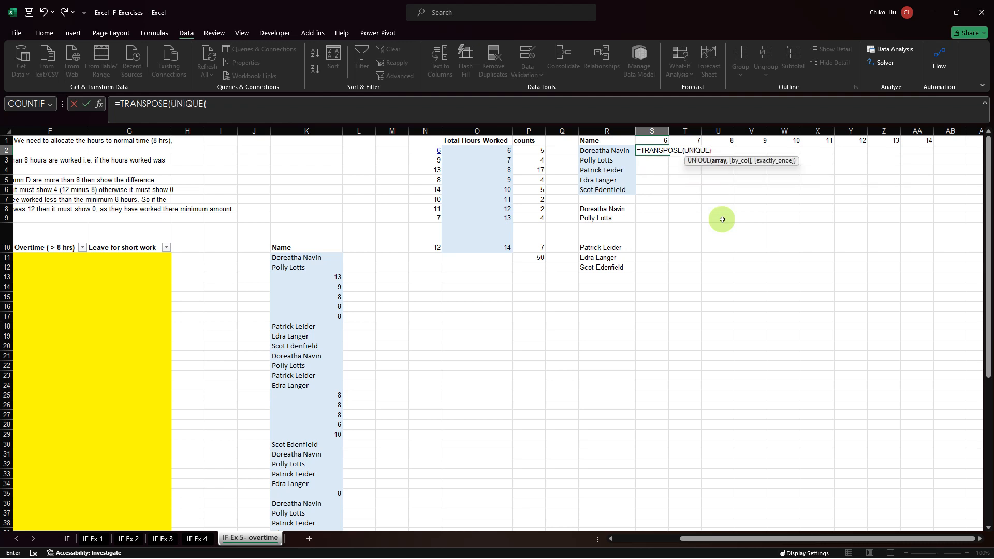
{"action": "left_click", "coordinate": [156, 261]}
{"action": "key", "text": "Left"}
{"action": "key", "text": "Left"}
{"action": "key", "text": "Left"}
{"action": "key", "text": "Left"}
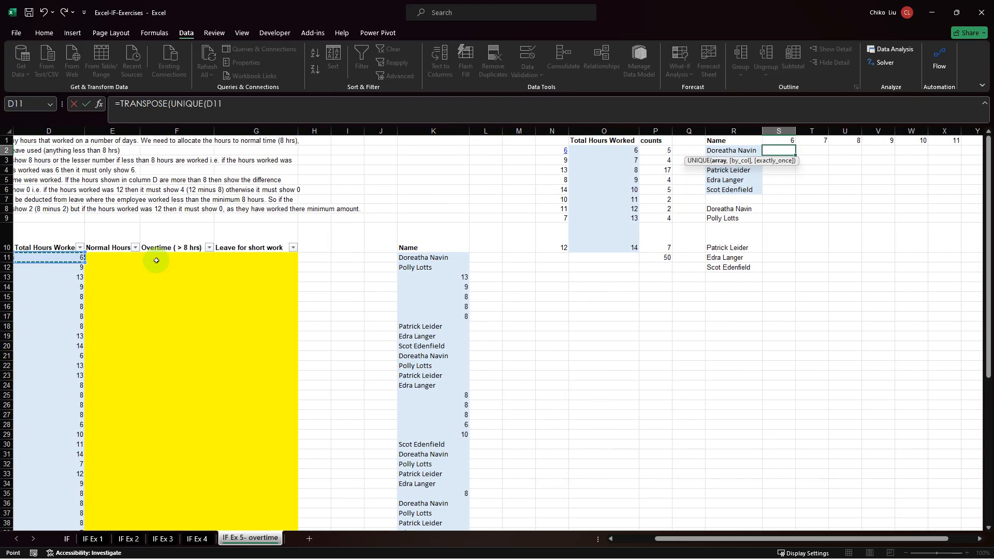
{"action": "key", "text": "Right"}
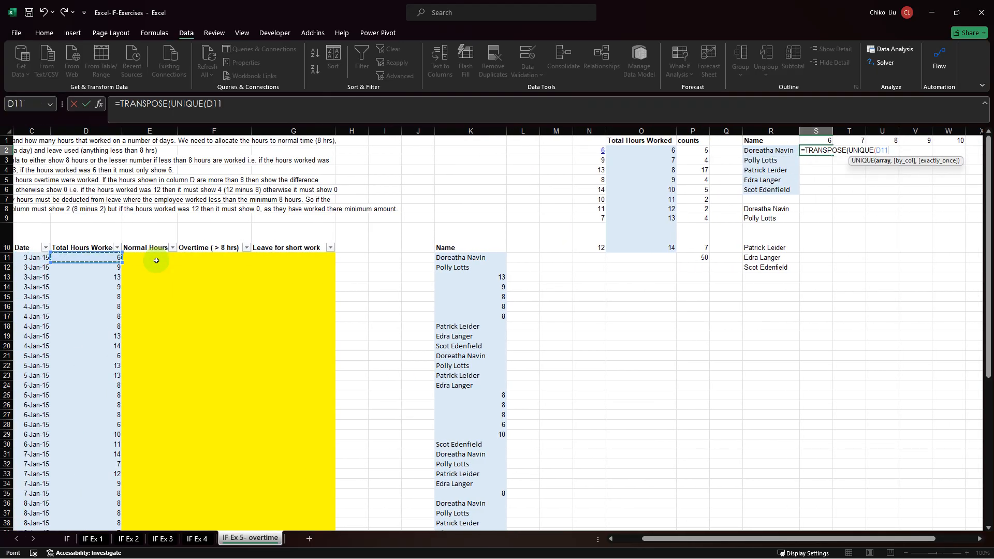
{"action": "key", "text": "ctrl+shift+Down"}
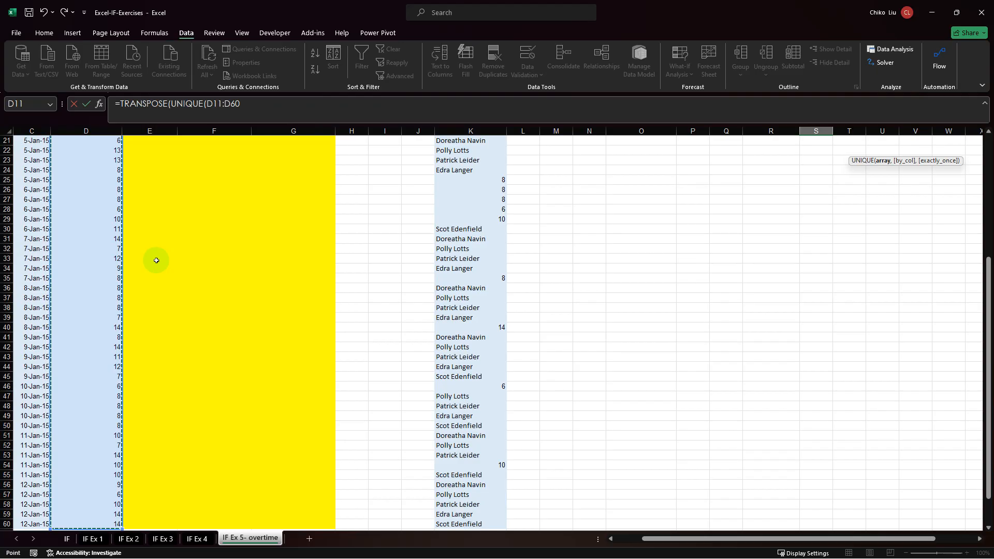
{"action": "key", "text": "Return"}
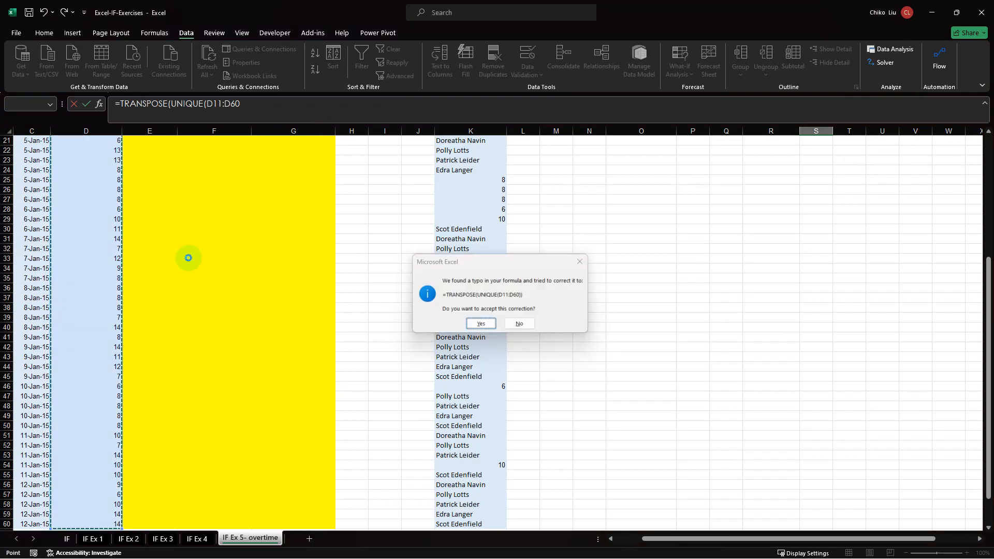
{"action": "key", "text": "Return"}
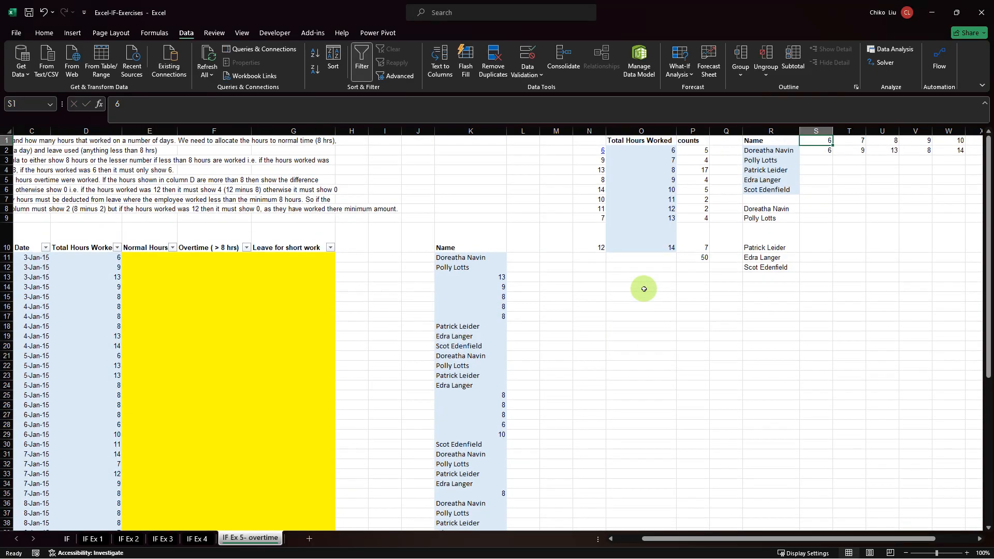
Look along the hours spilled from S2 to AA2 and compare their order with the hours and counts in O2:P10.
{"action": "key", "text": "Right"}
{"action": "key", "text": "Right"}
{"action": "key", "text": "Right"}
{"action": "key", "text": "Right"}
{"action": "key", "text": "Right"}
{"action": "key", "text": "Right"}
{"action": "key", "text": "Right"}
{"action": "key", "text": "Right"}
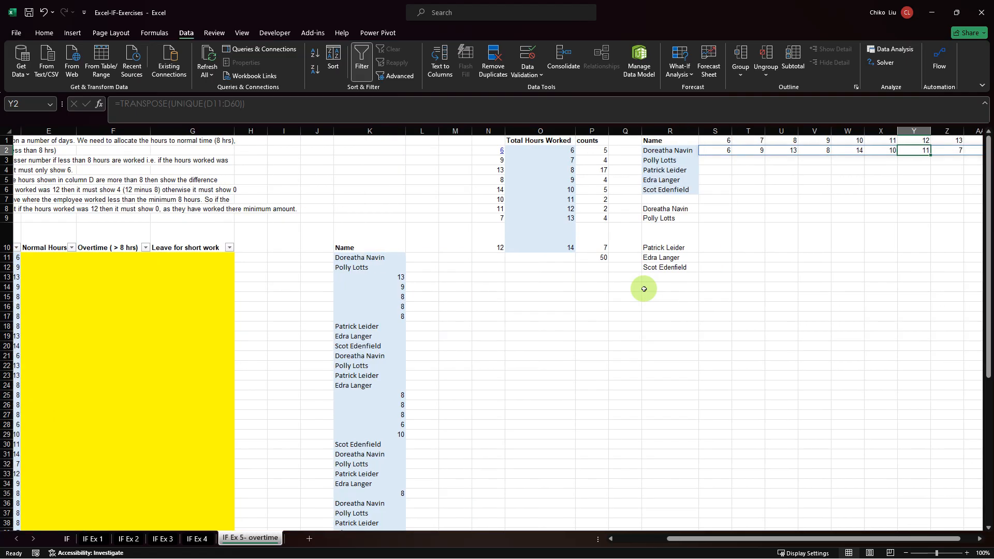
{"action": "key", "text": "Left"}
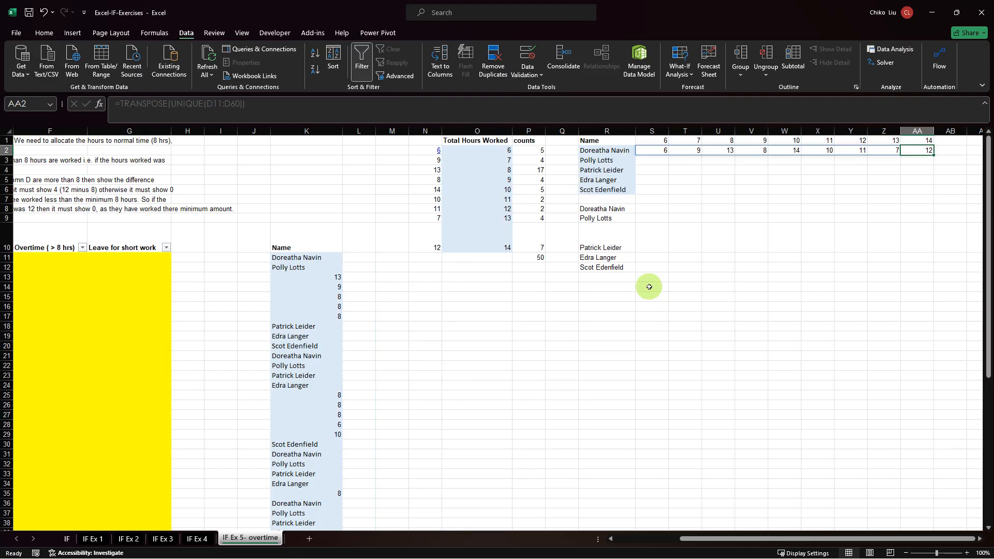
{"action": "left_click", "coordinate": [492, 149]}
{"action": "left_click_drag", "start_coordinate": [509, 170], "coordinate": [526, 248]}
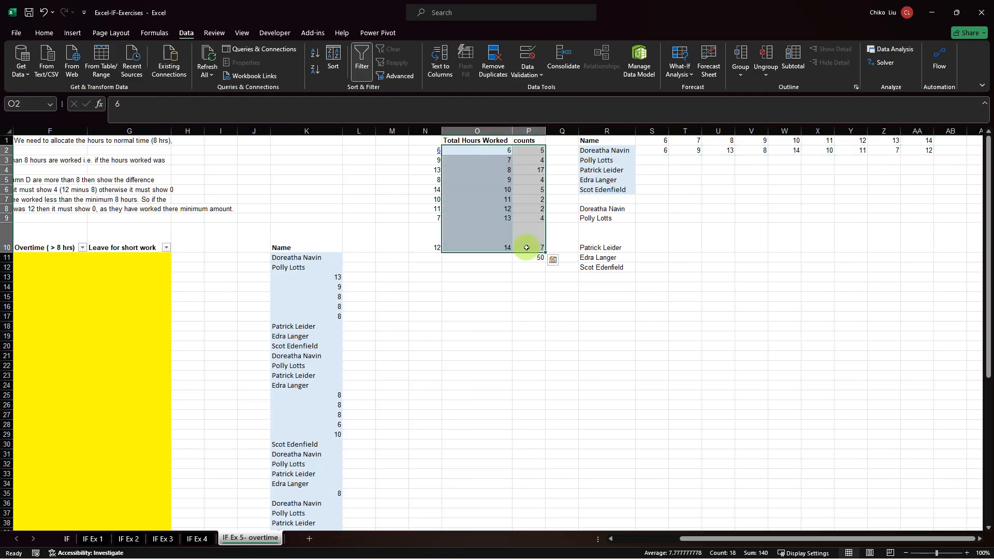
Wrap the S2 formula in SORT so that it reads =SORT(TRANSPOSE(UNIQUE(D11:D60))).
{"action": "left_click", "coordinate": [656, 150]}
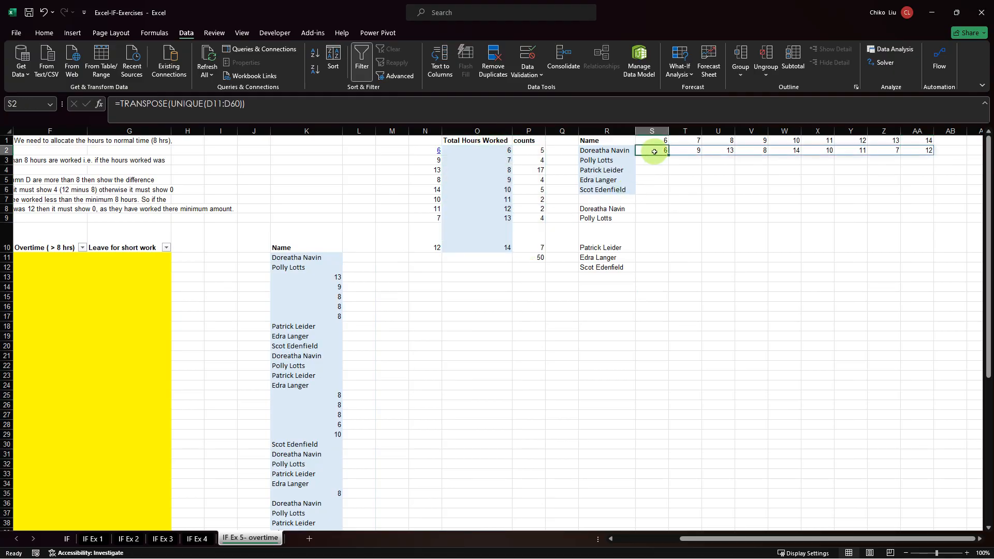
{"action": "left_click", "coordinate": [122, 109]}
{"action": "type", "text": "sor"}
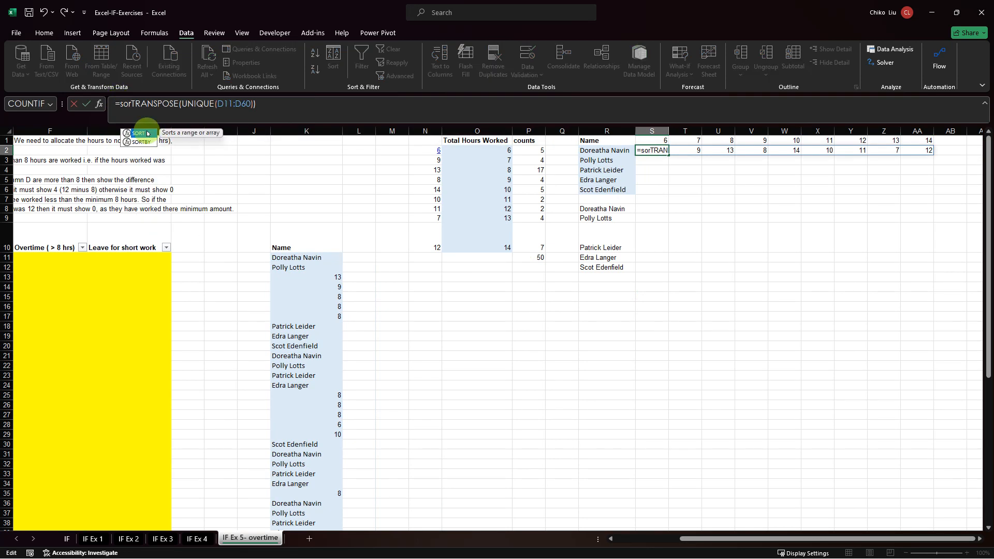
{"action": "key", "text": "Down"}
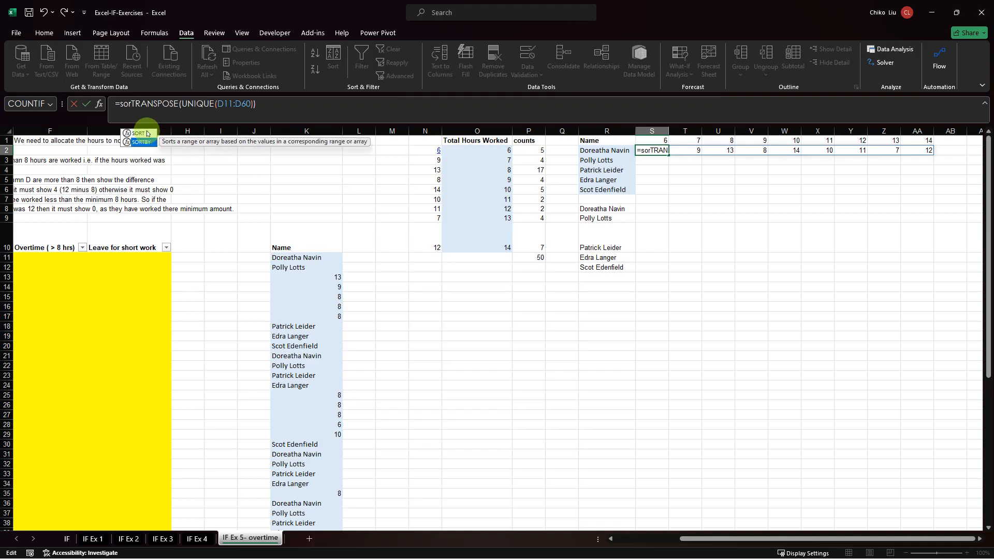
{"action": "double_click", "coordinate": [147, 133]}
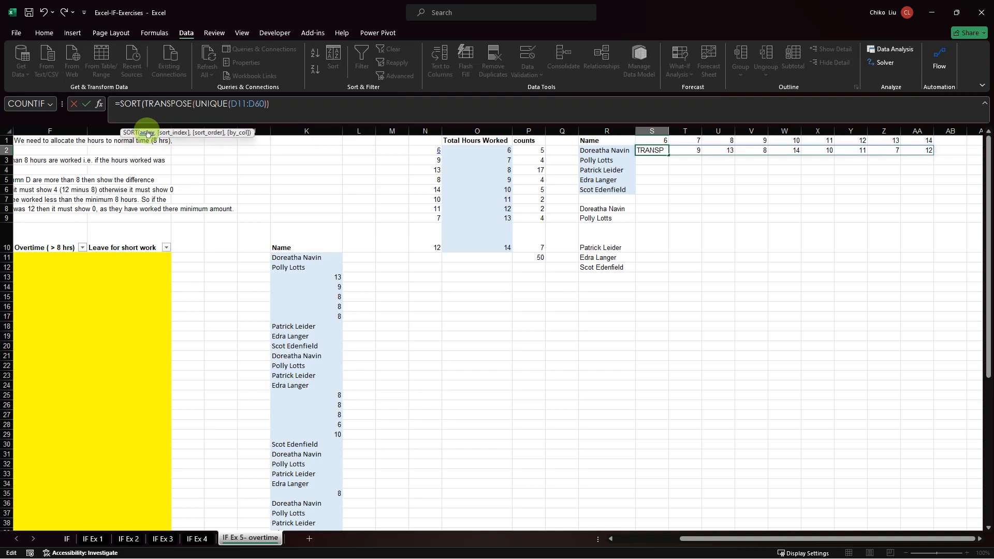
{"action": "left_click", "coordinate": [283, 103]}
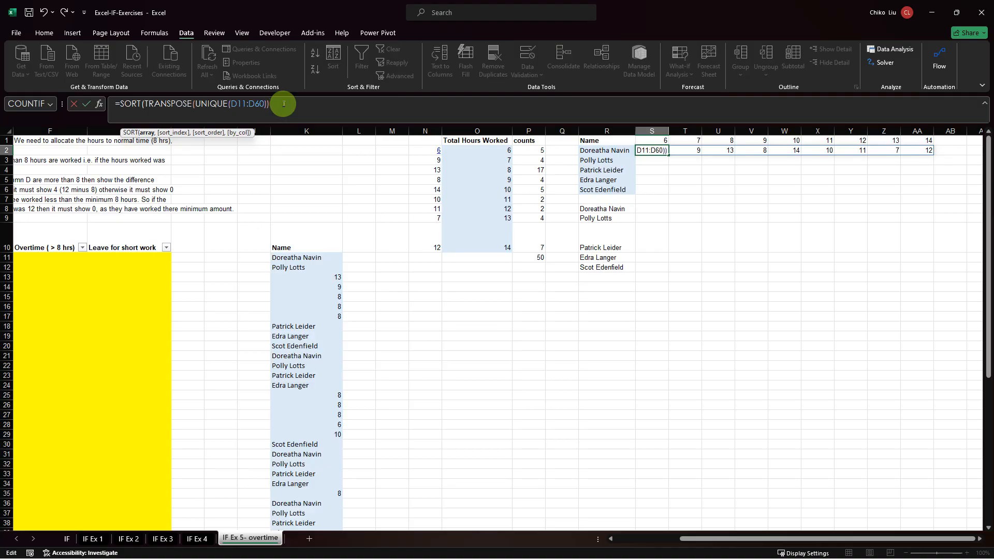
{"action": "type", "text": ")"}
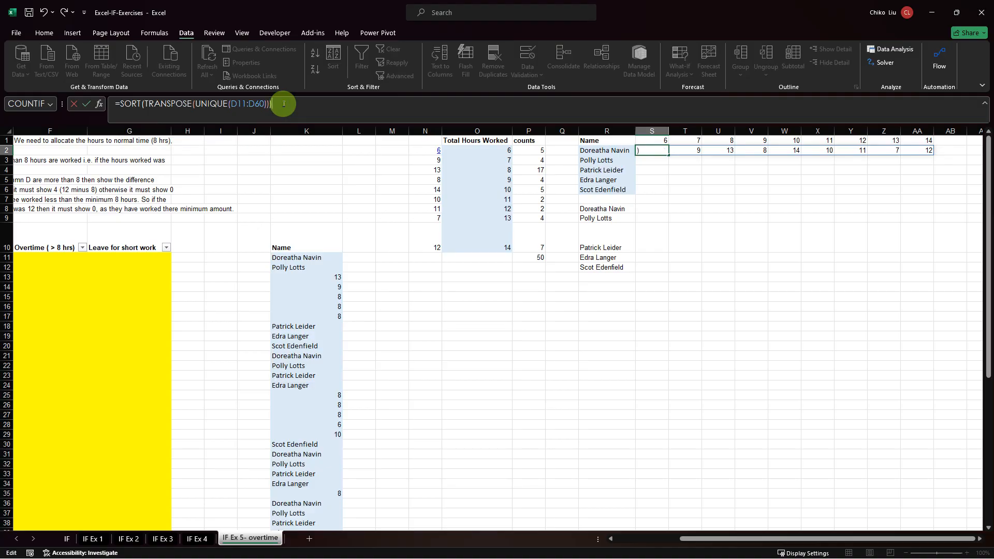
{"action": "key", "text": "Return"}
{"action": "key", "text": "Up"}
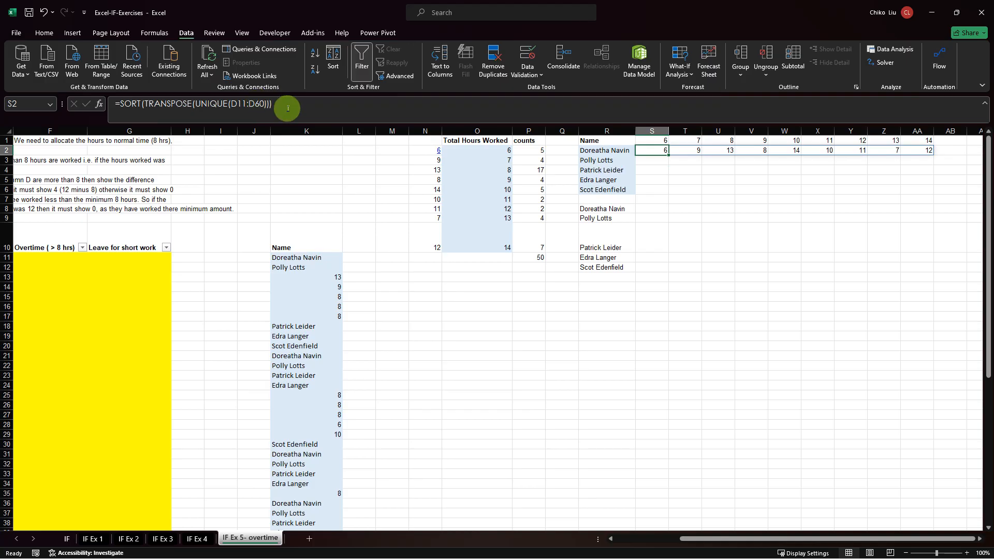
Set the Sort_order argument of the SORT function in S2 to 1 for ascending order.
{"action": "left_click", "coordinate": [98, 107]}
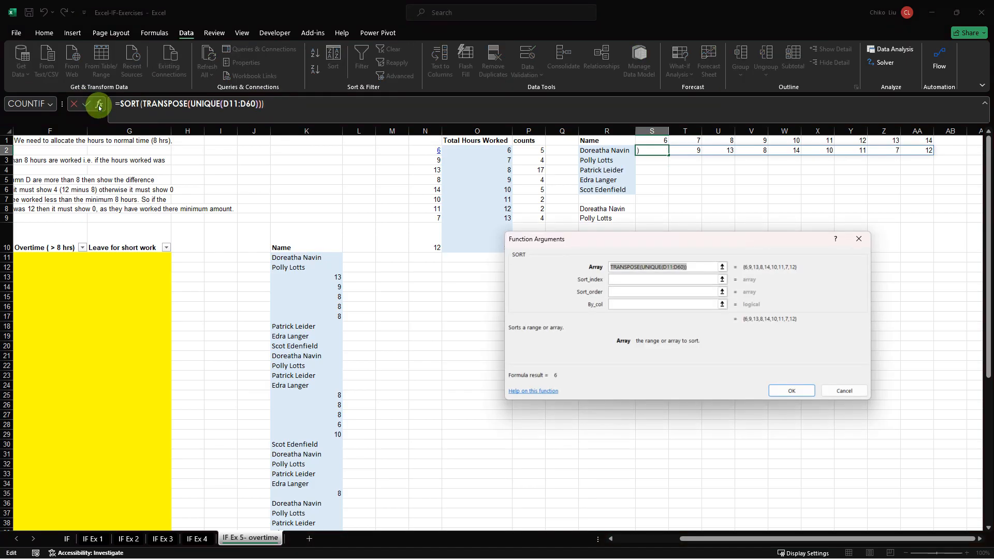
{"action": "left_click", "coordinate": [615, 291]}
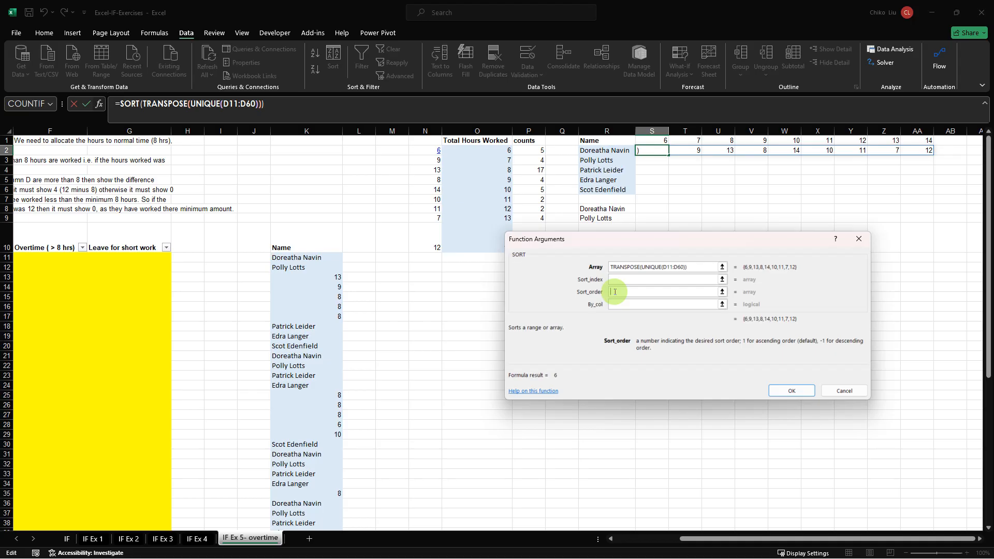
{"action": "type", "text": "1"}
{"action": "key", "text": "Return"}
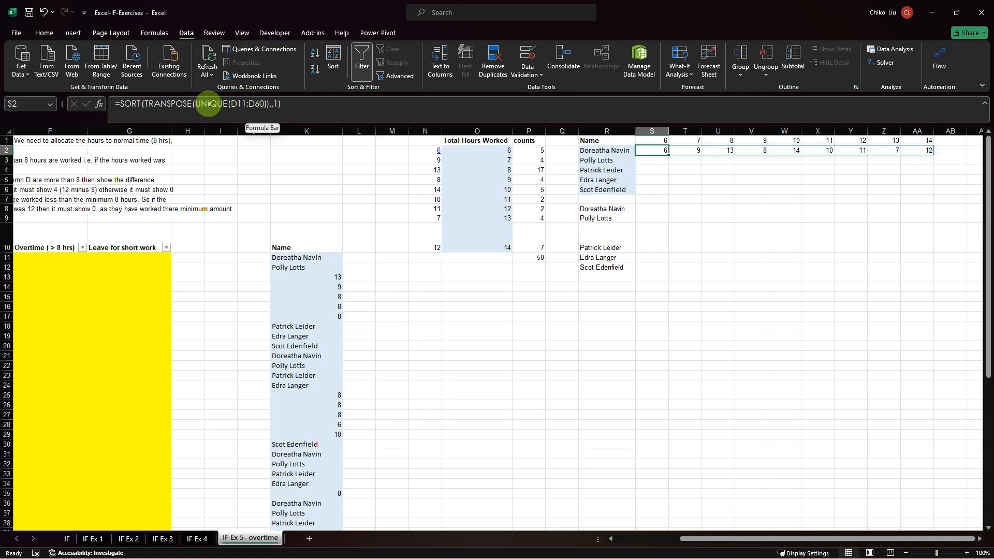
Move SORT inside UNIQUE in the S2 formula, making it =(TRANSPOSE(UNIQUE(SORT(D11:D60,,1)))), and accept the formula correction.
{"action": "left_click", "coordinate": [142, 103]}
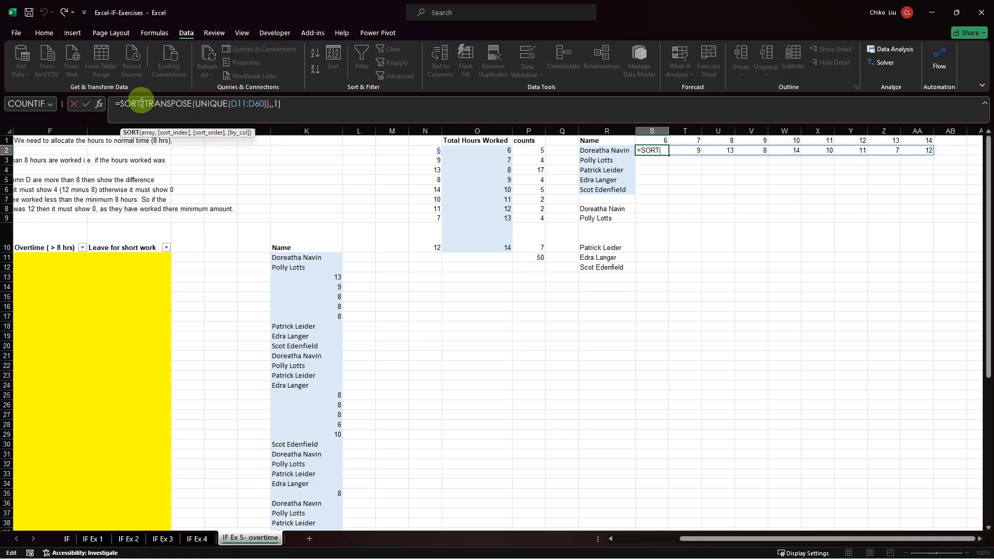
{"action": "double_click", "coordinate": [142, 102]}
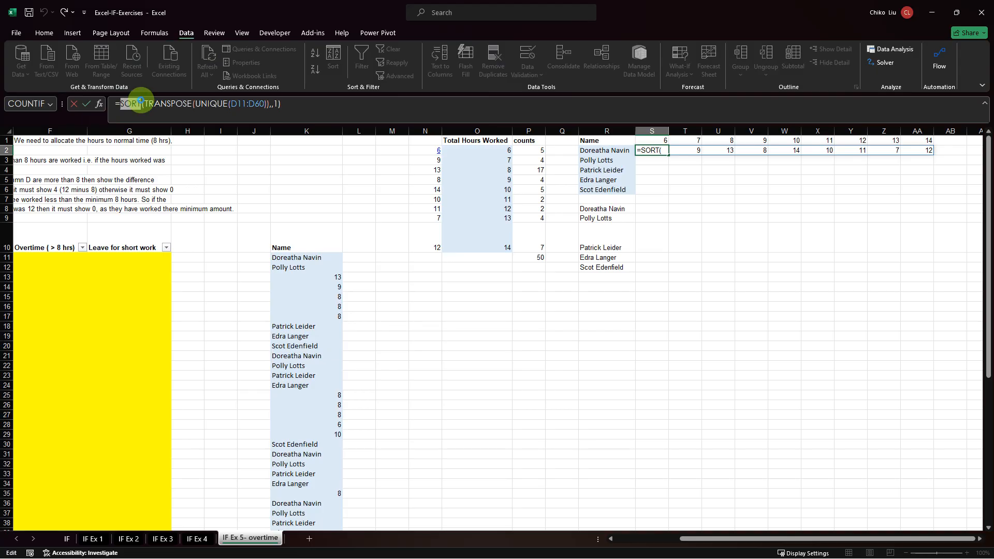
{"action": "key", "text": "BackSpace"}
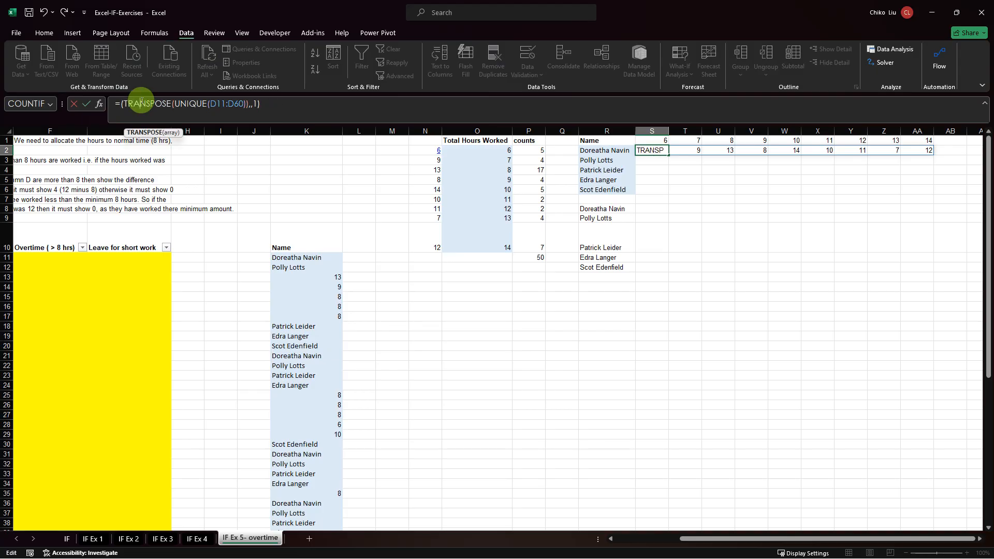
{"action": "key", "text": "Right"}
{"action": "key", "text": "Right"}
{"action": "key", "text": "Right"}
{"action": "key", "text": "Right"}
{"action": "key", "text": "Right"}
{"action": "key", "text": "Right"}
{"action": "key", "text": "Right"}
{"action": "key", "text": "Right"}
{"action": "key", "text": "Right"}
{"action": "key", "text": "Right"}
{"action": "key", "text": "Right"}
{"action": "key", "text": "Right"}
{"action": "key", "text": "Right"}
{"action": "key", "text": "Right"}
{"action": "key", "text": "Right"}
{"action": "key", "text": "Right"}
{"action": "key", "text": "Right"}
{"action": "key", "text": "Right"}
{"action": "key", "text": "Right"}
{"action": "key", "text": "Right"}
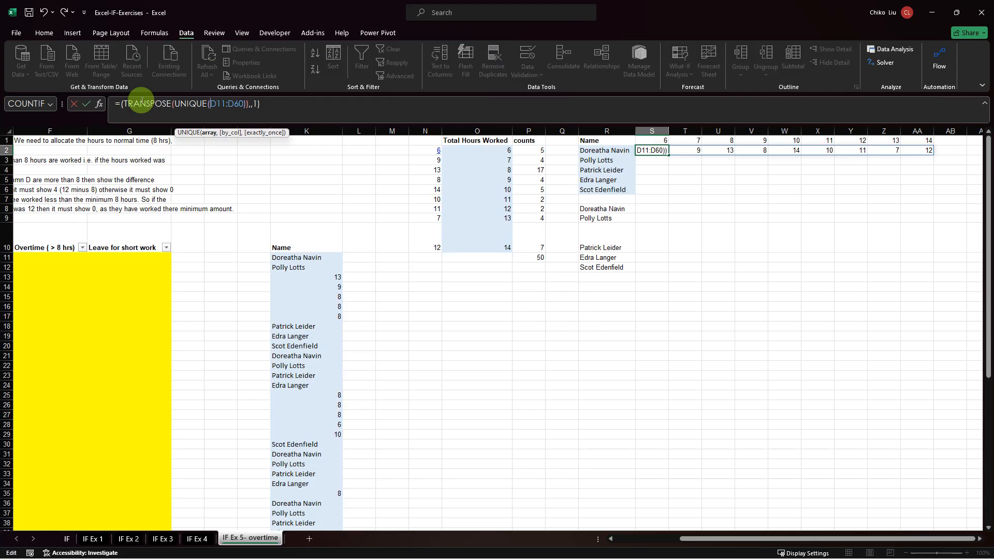
{"action": "type", "text": "SORT"}
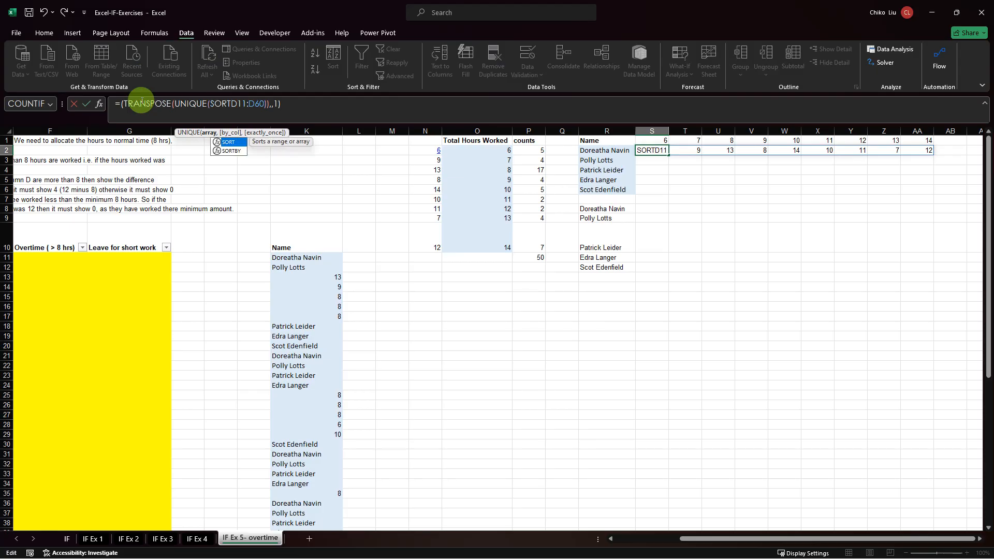
{"action": "type", "text": "("}
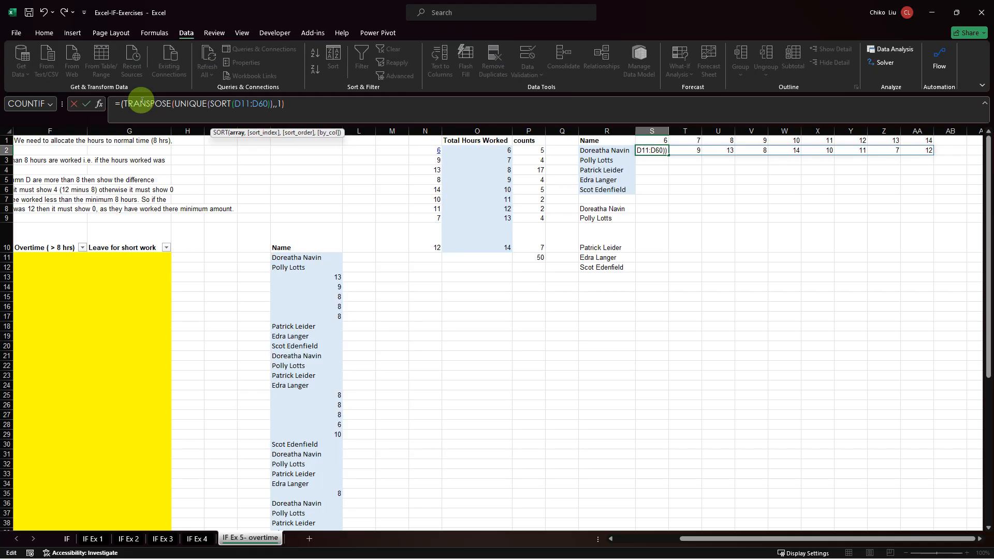
{"action": "key", "text": "Right"}
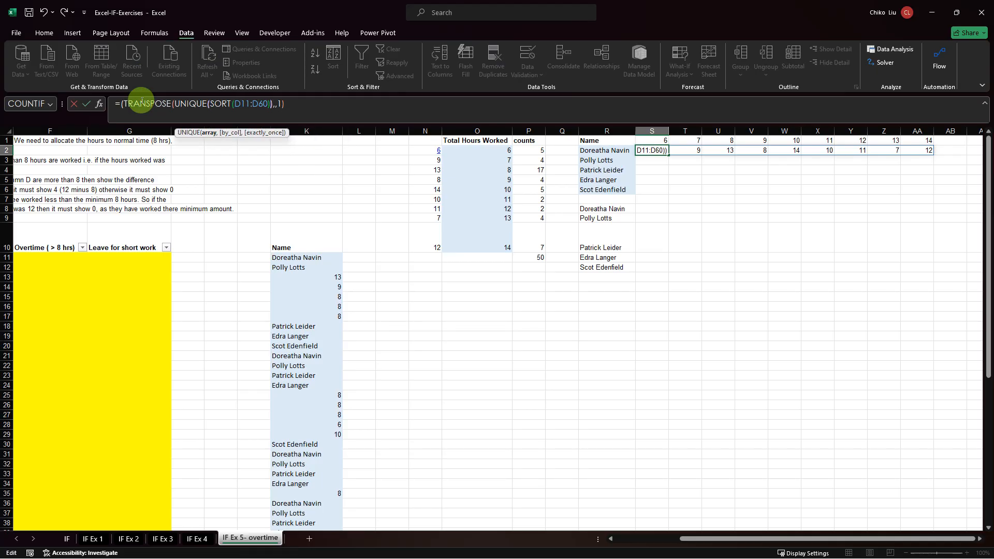
{"action": "key", "text": "Right"}
{"action": "key", "text": "Left"}
{"action": "key", "text": "Left"}
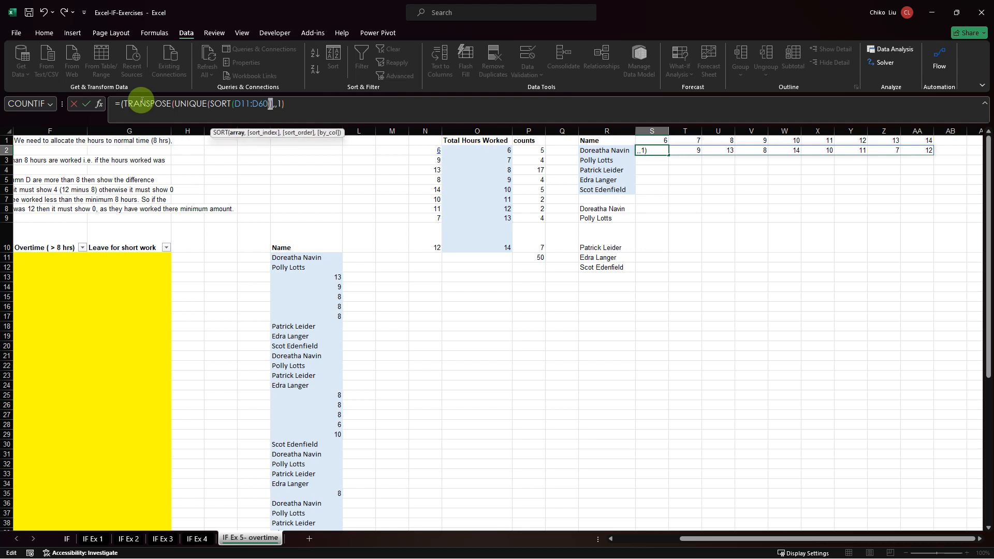
{"action": "key", "text": "Delete"}
{"action": "key", "text": "Delete"}
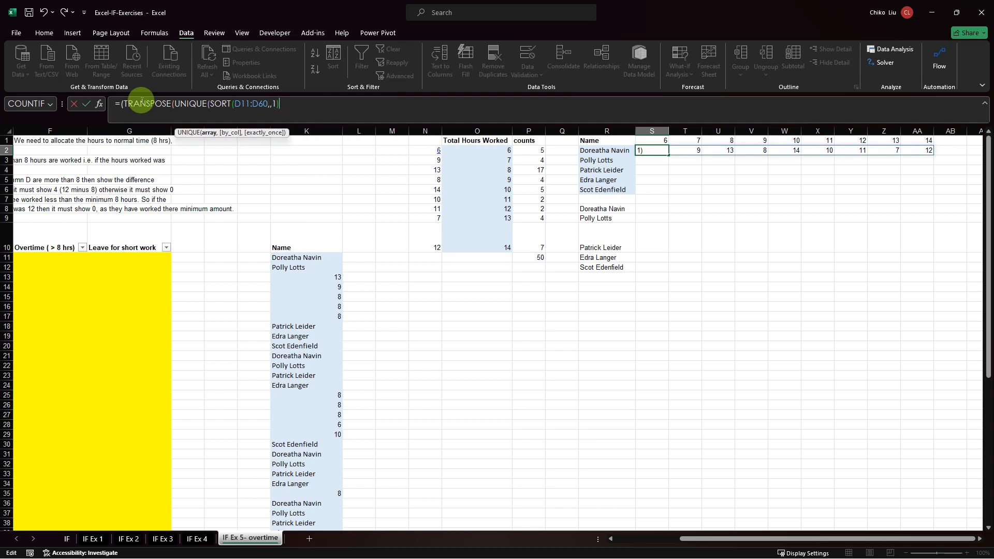
{"action": "type", "text": "))"}
{"action": "key", "text": "Return"}
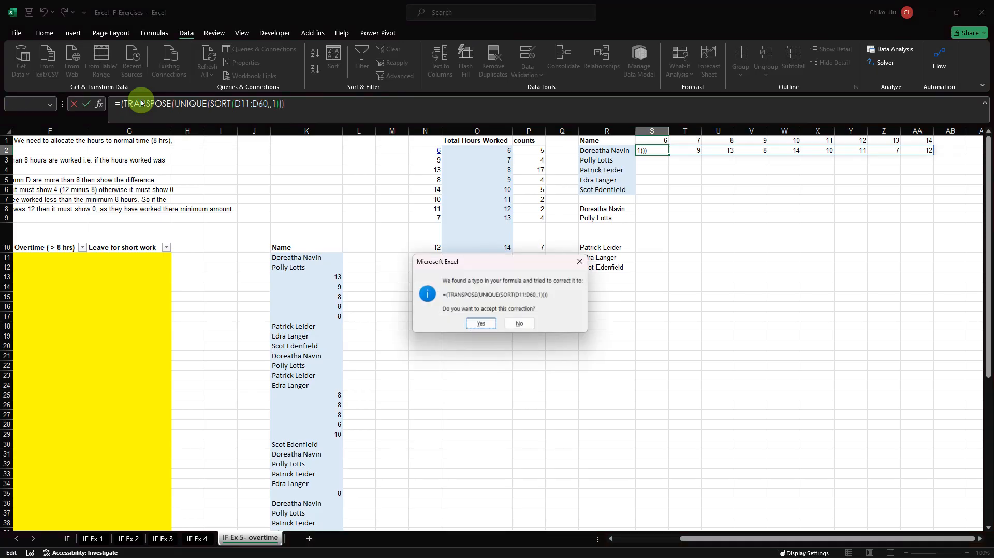
{"action": "key", "text": "Return"}
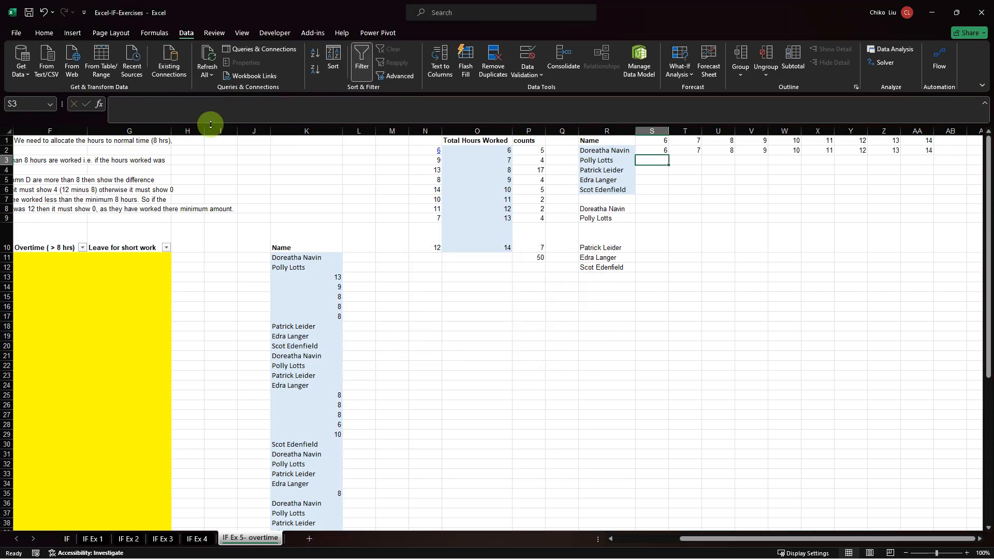
Move the Name heading and both employee name lists in column R down one row, with the heading in R2.
{"action": "key", "text": "Up"}
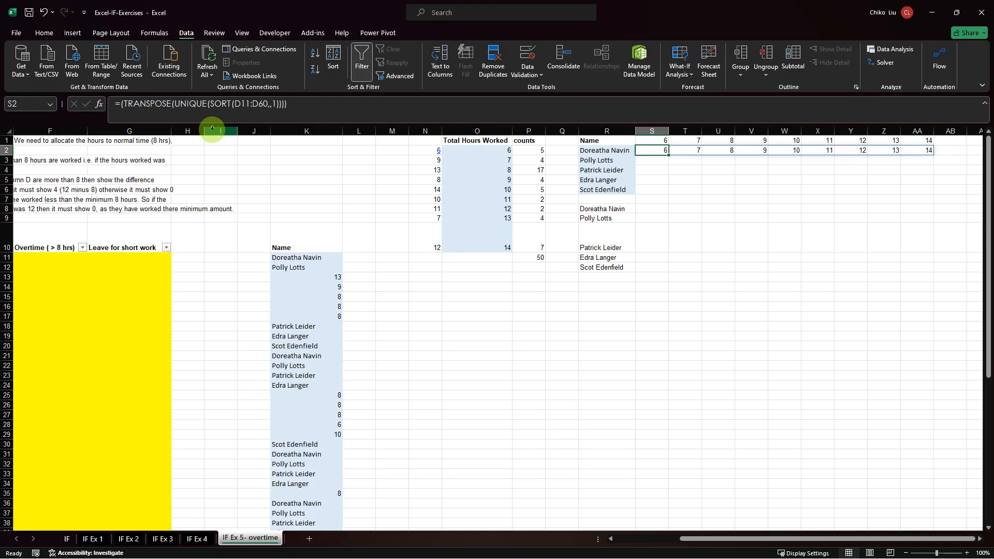
{"action": "left_click", "coordinate": [595, 141]}
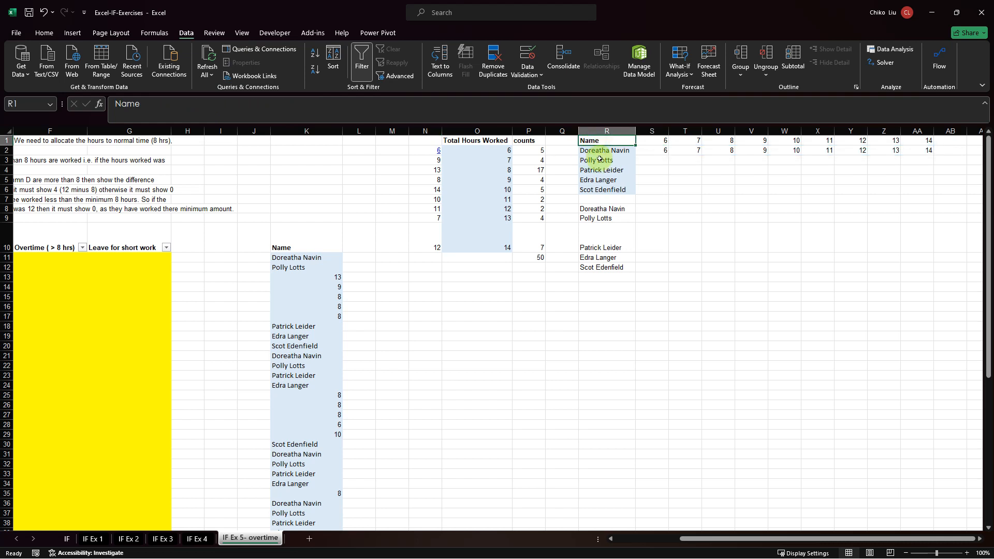
{"action": "left_click_drag", "start_coordinate": [599, 159], "coordinate": [603, 288]}
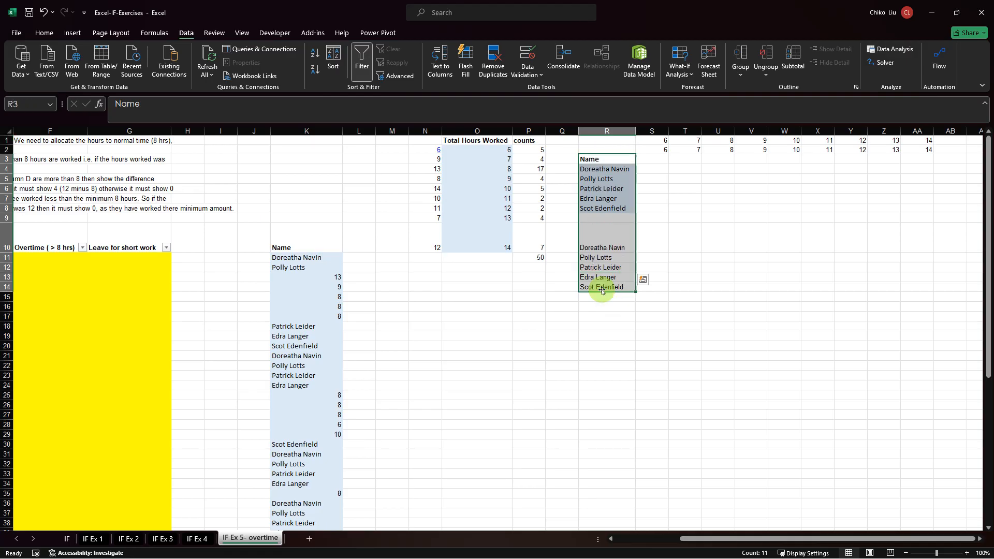
{"action": "left_click", "coordinate": [648, 159]}
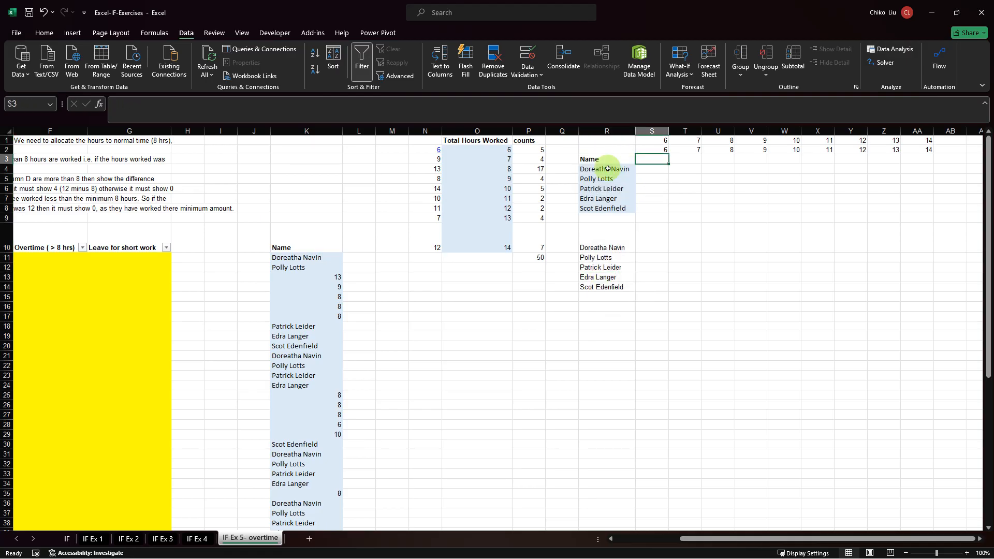
{"action": "left_click_drag", "start_coordinate": [601, 160], "coordinate": [608, 288]}
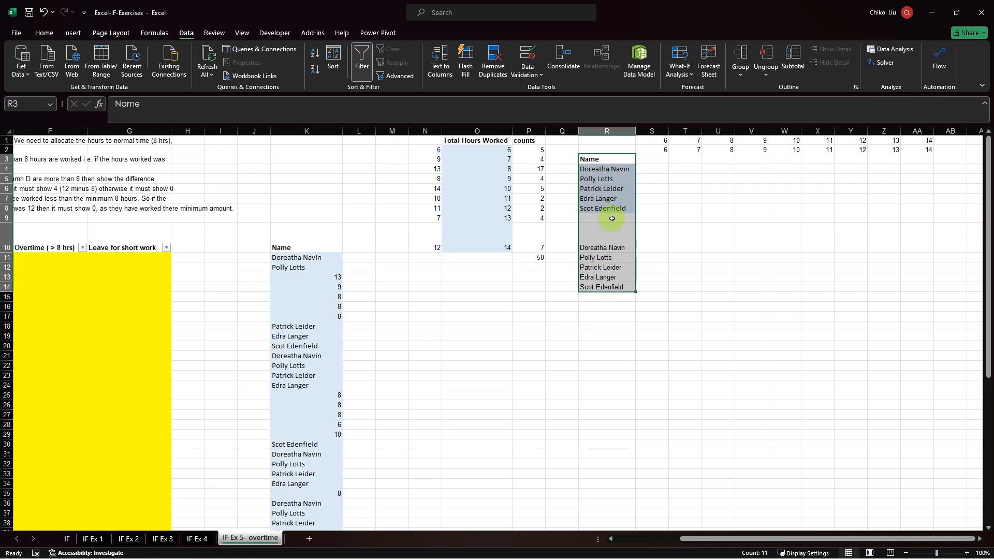
{"action": "left_click_drag", "start_coordinate": [595, 157], "coordinate": [629, 151]}
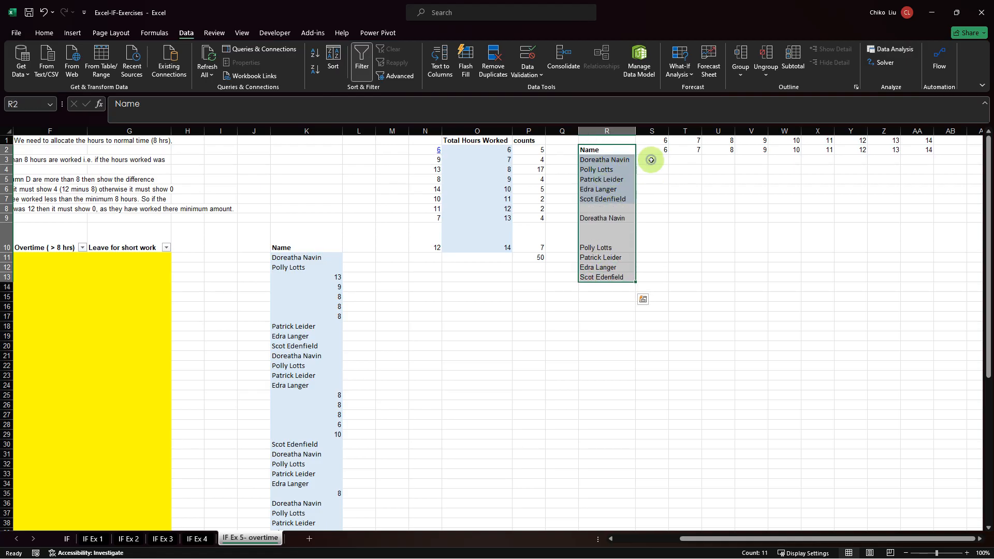
Examine how the employee names in R3 and R4 line up with the hour headings in row 2.
{"action": "left_click", "coordinate": [644, 161]}
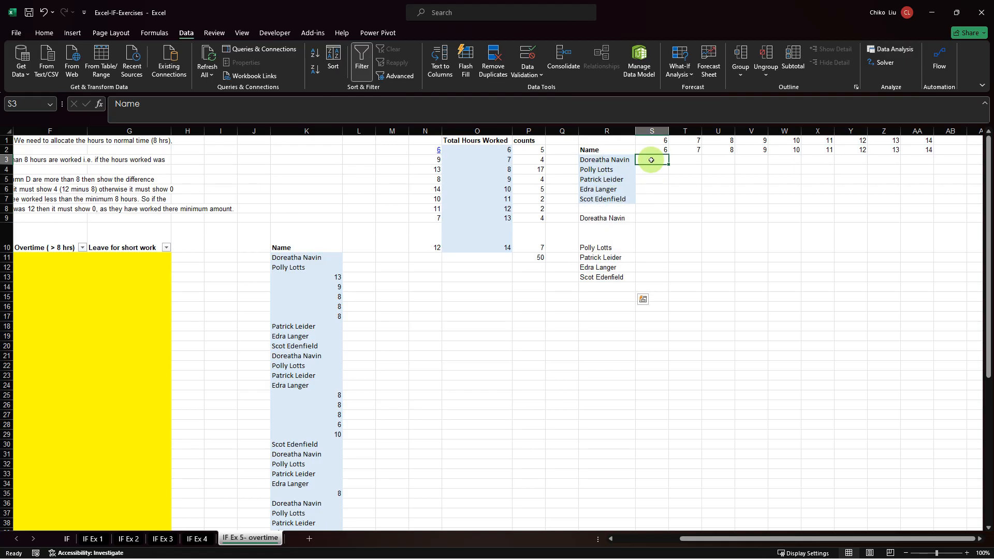
{"action": "left_click", "coordinate": [621, 165]}
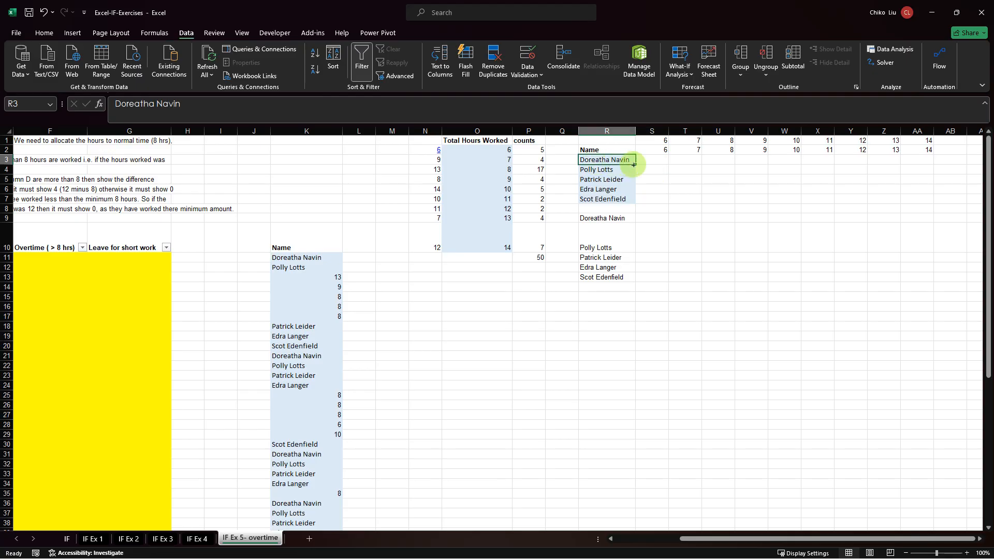
{"action": "left_click", "coordinate": [664, 151]}
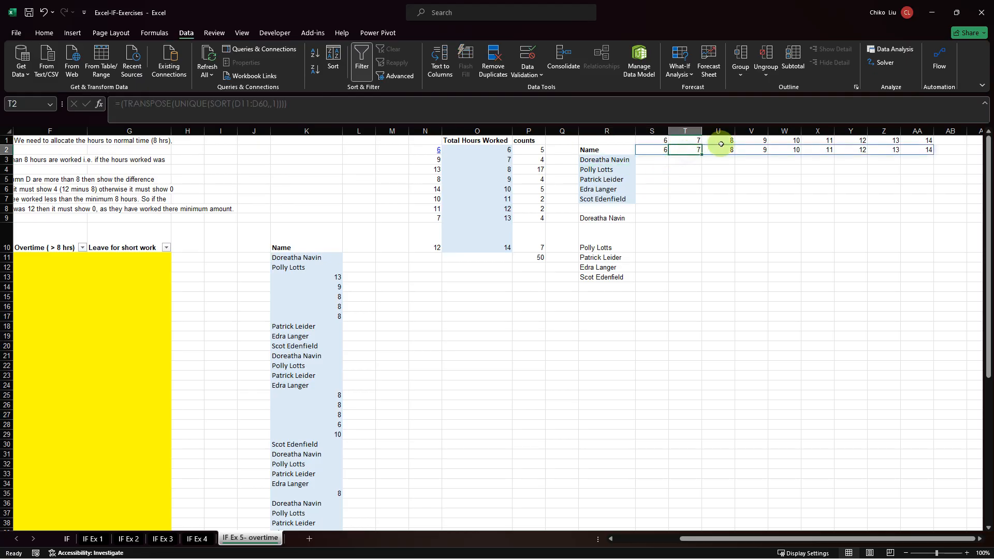
{"action": "left_click", "coordinate": [724, 149]}
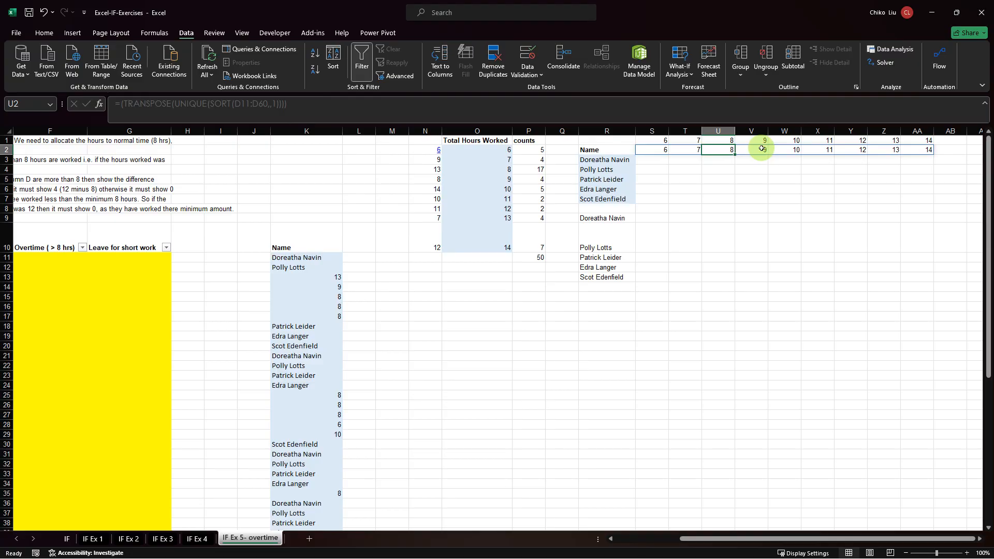
{"action": "left_click", "coordinate": [604, 171]}
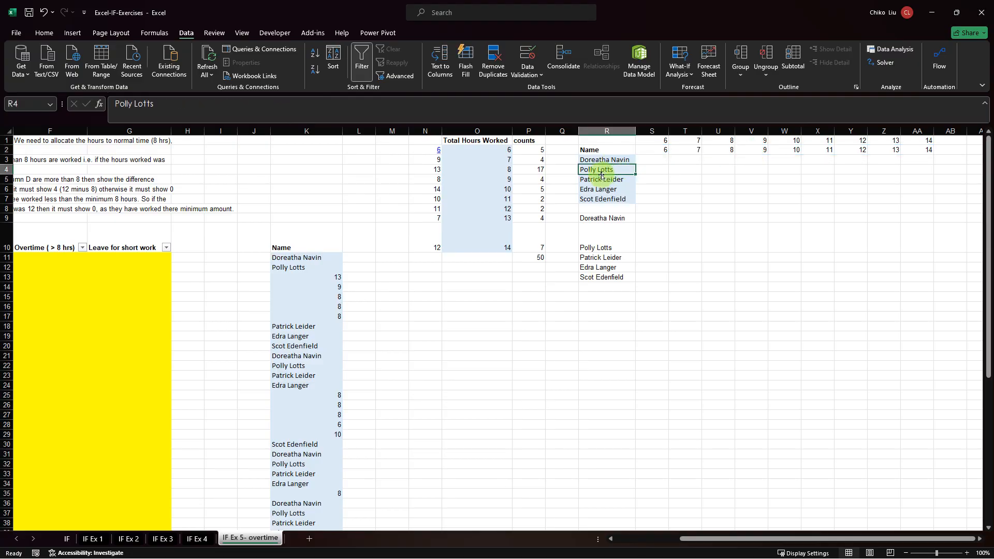
{"action": "left_click", "coordinate": [658, 168]}
Search the function library for count and insert the COUNTIFS function in S3.
{"action": "left_click", "coordinate": [651, 159]}
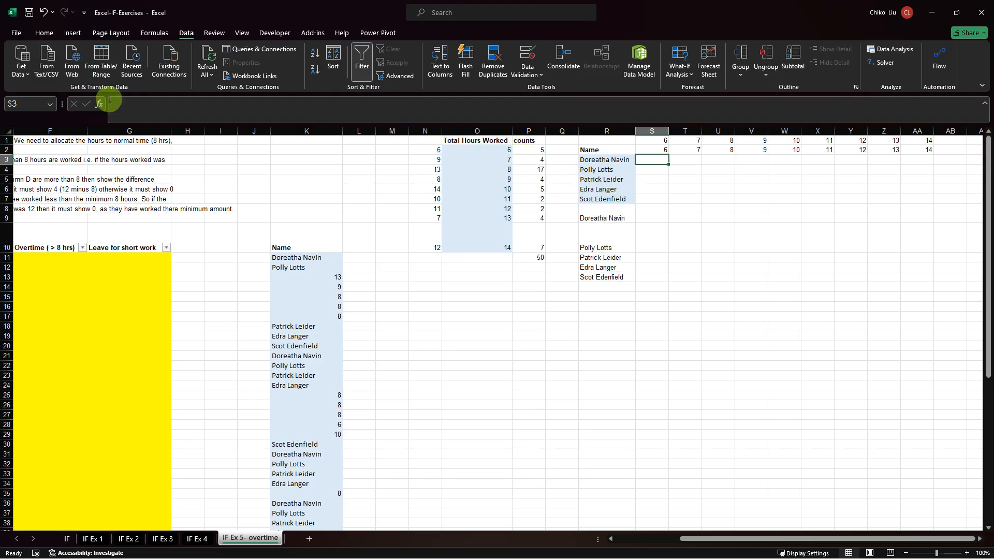
{"action": "left_click", "coordinate": [99, 104]}
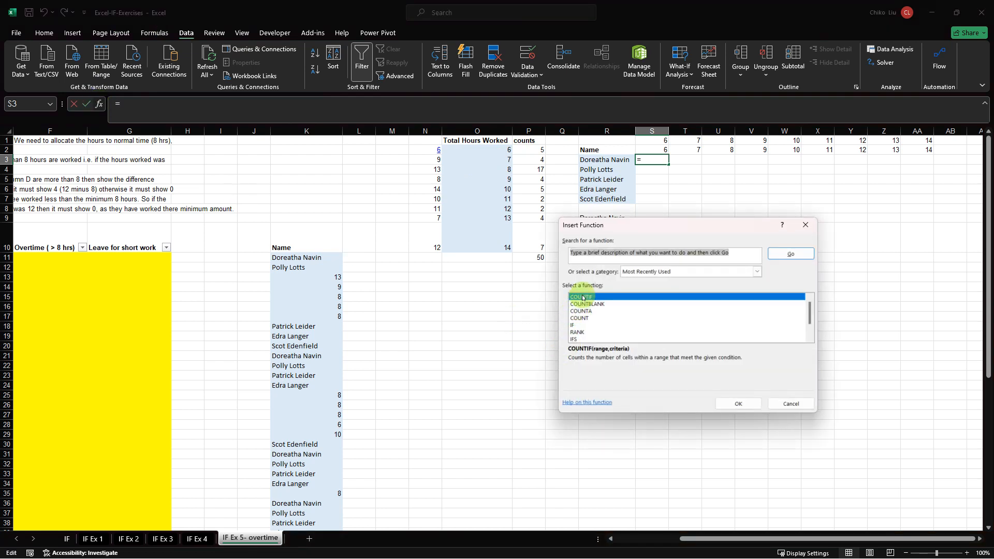
{"action": "type", "text": "coun"}
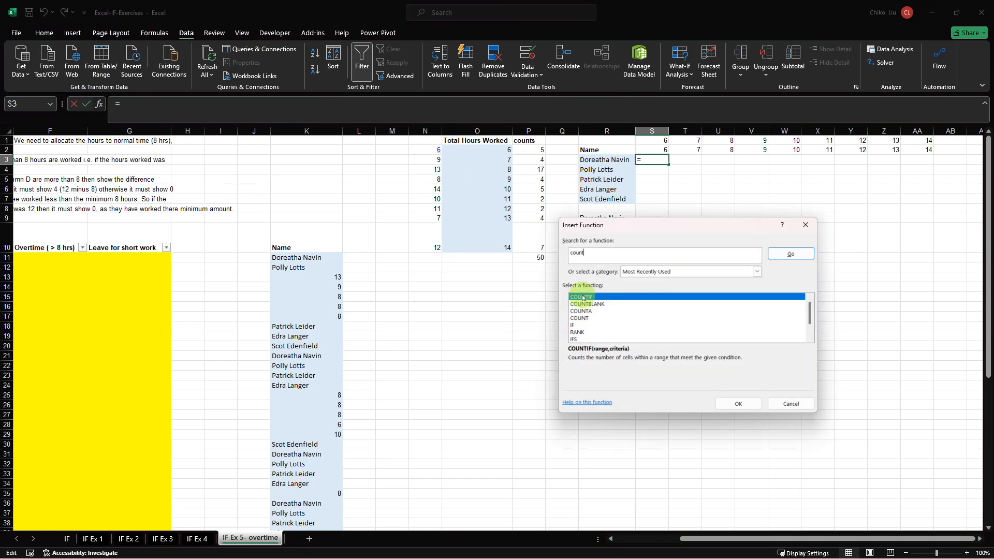
{"action": "type", "text": "t"}
{"action": "key", "text": "Return"}
{"action": "left_click", "coordinate": [589, 325]}
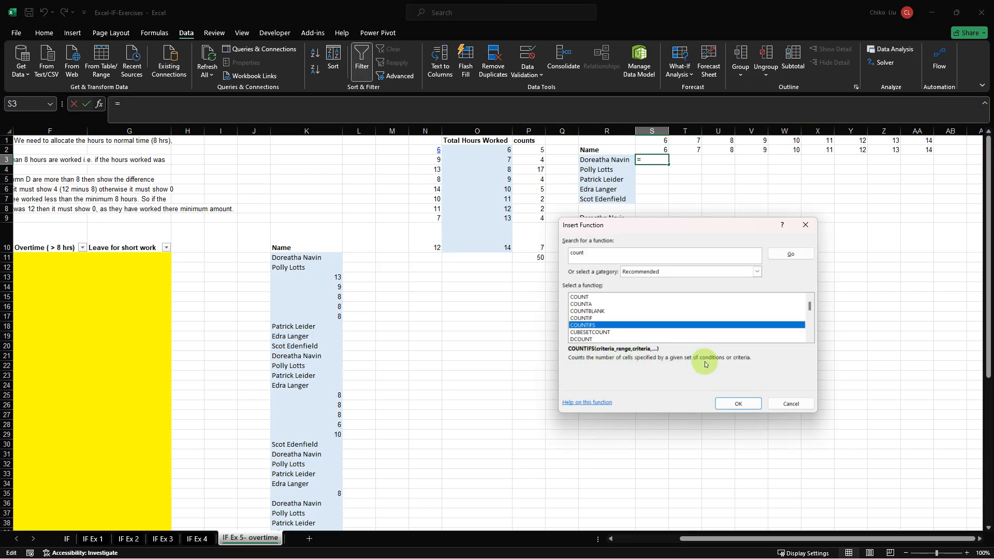
{"action": "left_click", "coordinate": [728, 405]}
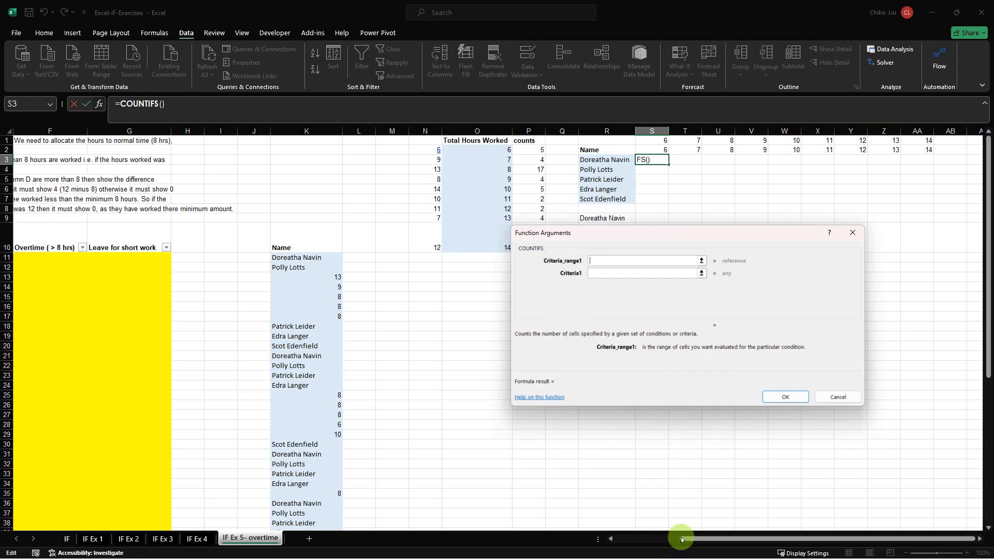
Set the first COUNTIFS criteria range to $B$11:$B$60 and its criterion to $R3.
{"action": "left_click_drag", "start_coordinate": [681, 539], "coordinate": [618, 538]}
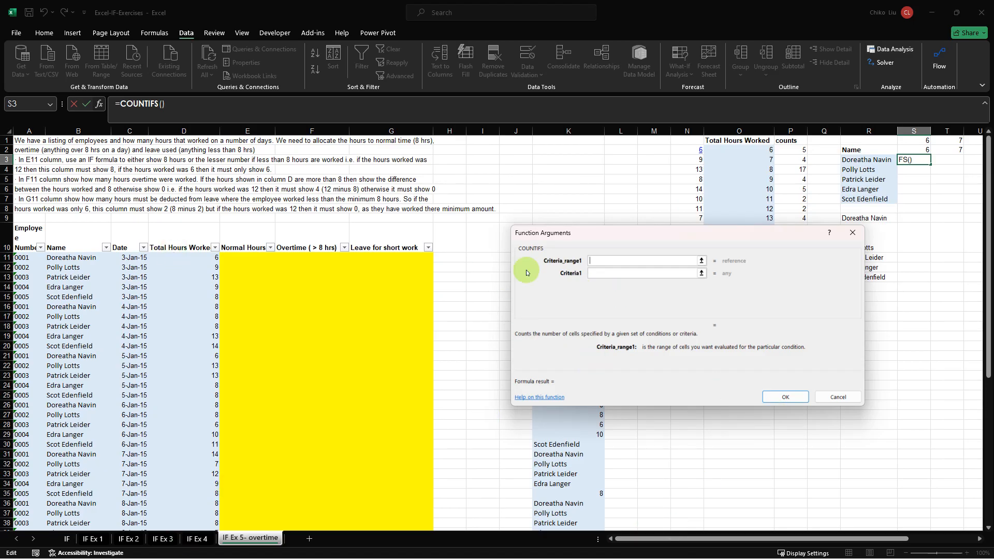
{"action": "left_click", "coordinate": [91, 256]}
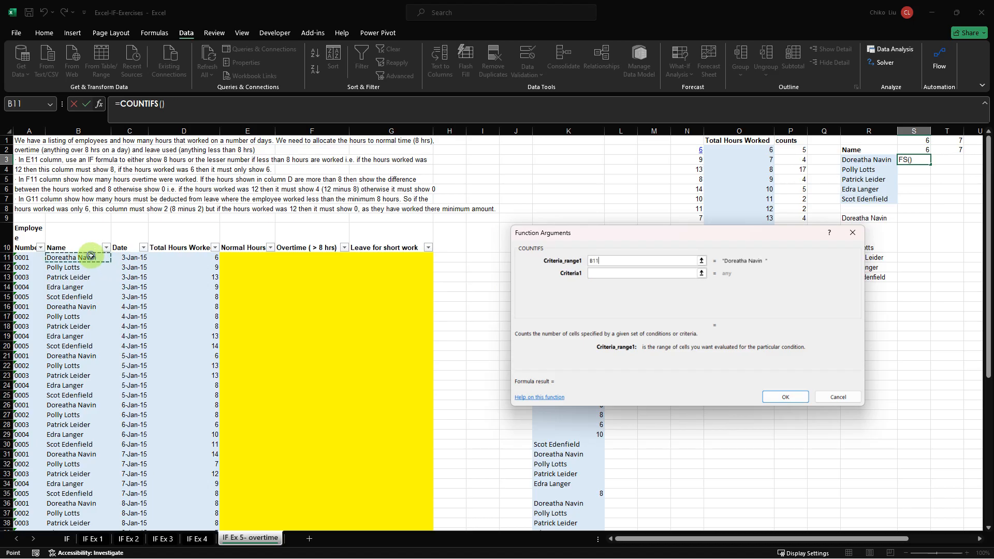
{"action": "key", "text": "ctrl+shift+Down"}
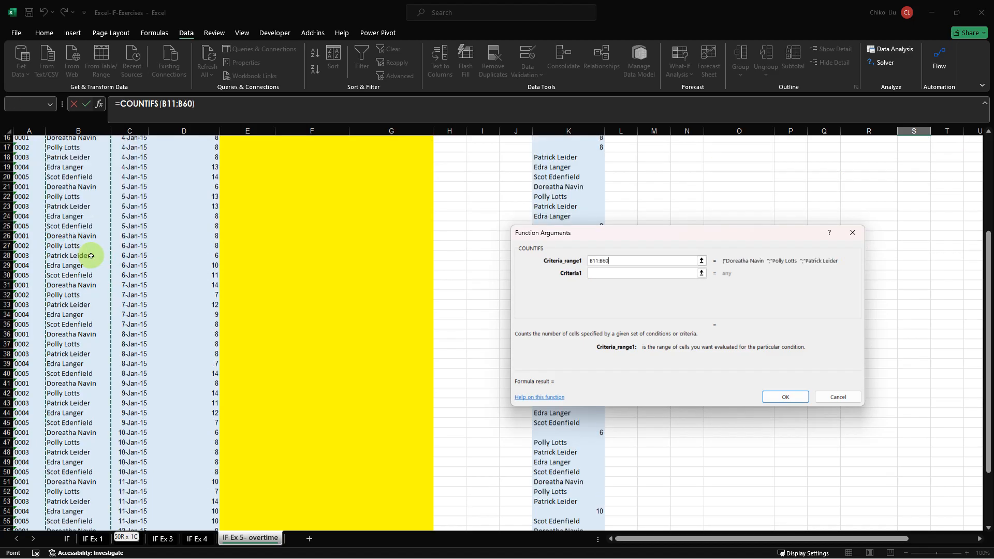
{"action": "key", "text": "F4"}
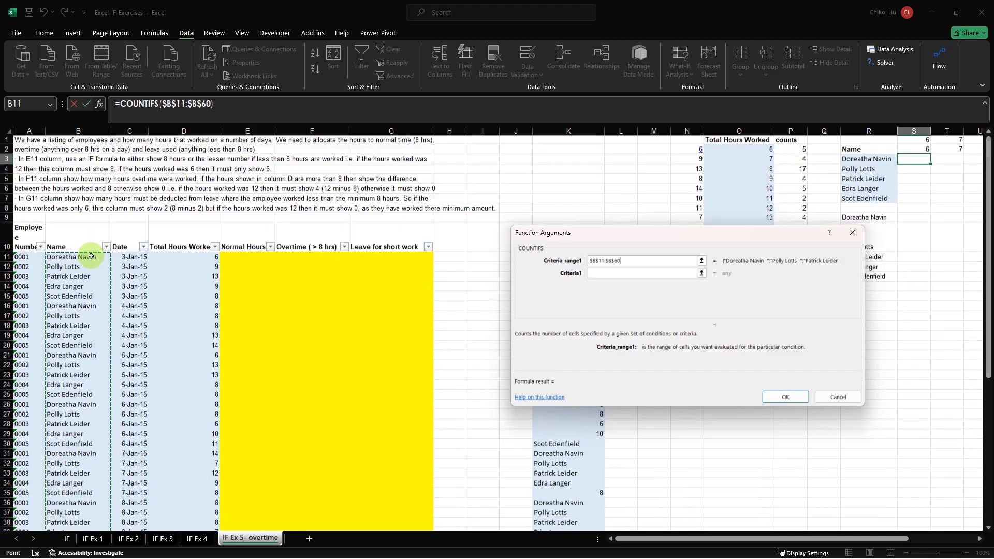
{"action": "key", "text": "Tab"}
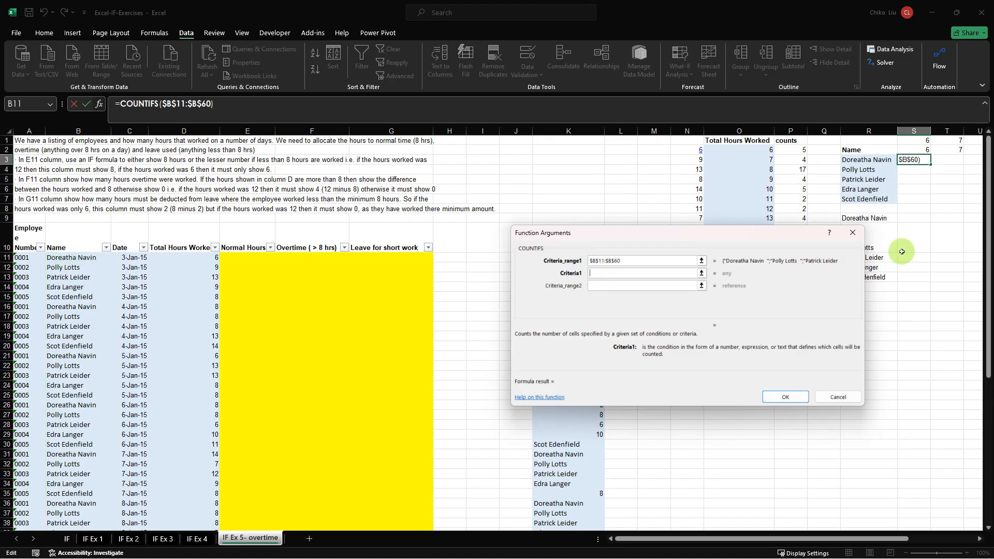
{"action": "left_click", "coordinate": [890, 160]}
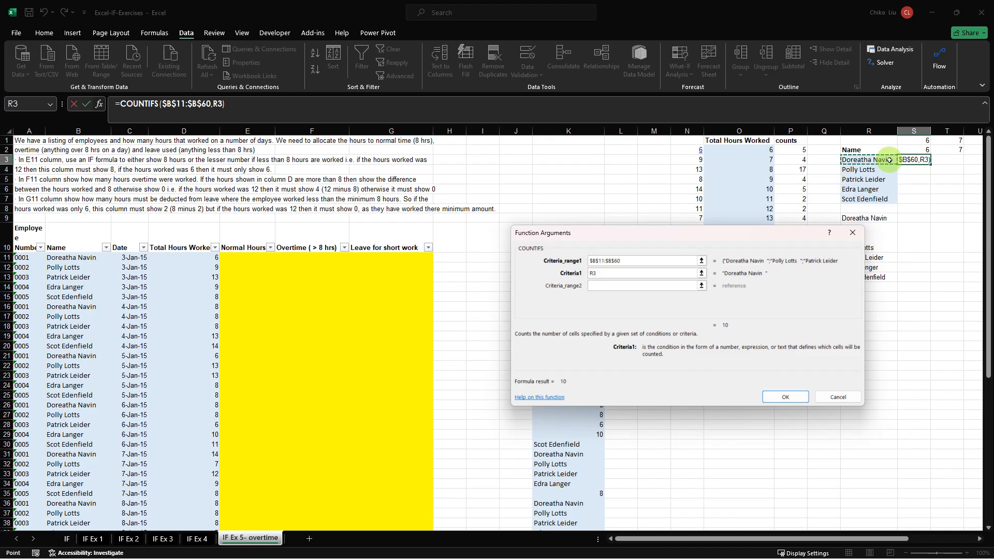
{"action": "key", "text": "F4"}
{"action": "key", "text": "F4"}
{"action": "key", "text": "F4"}
Set the second COUNTIFS criteria range to $D$11:$D$60 with criterion S$2, and enter the formula in S3.
{"action": "left_click", "coordinate": [659, 284]}
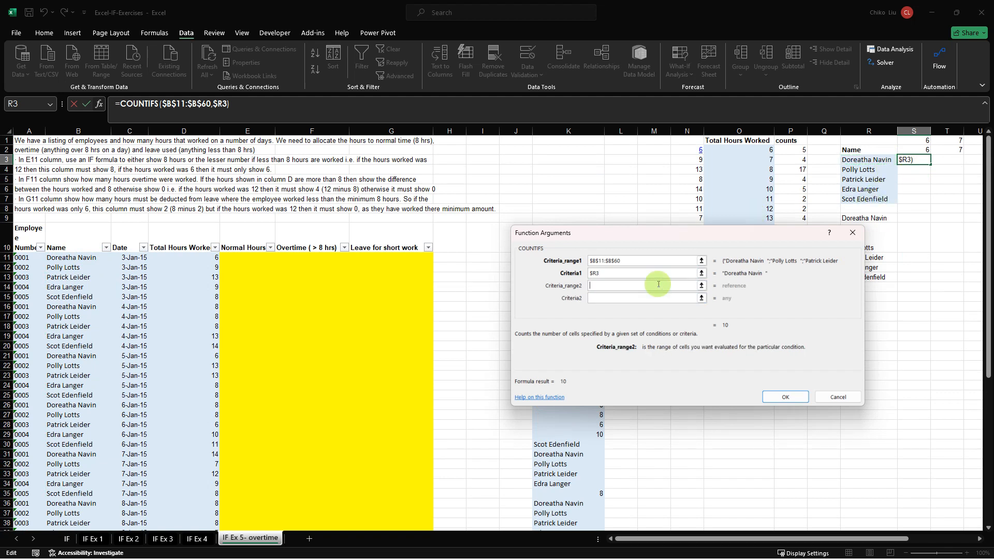
{"action": "left_click", "coordinate": [209, 257]}
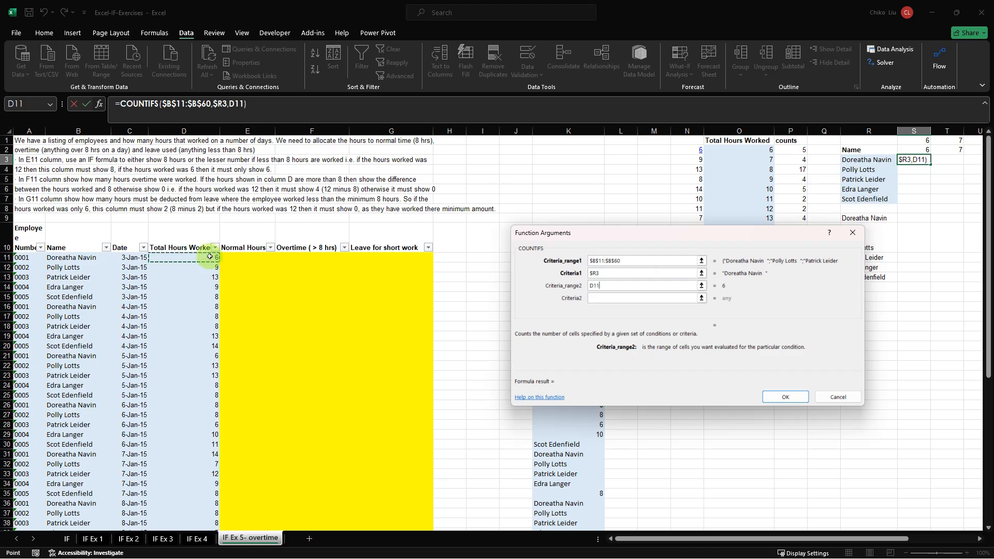
{"action": "key", "text": "ctrl+shift+Down"}
{"action": "key", "text": "F4"}
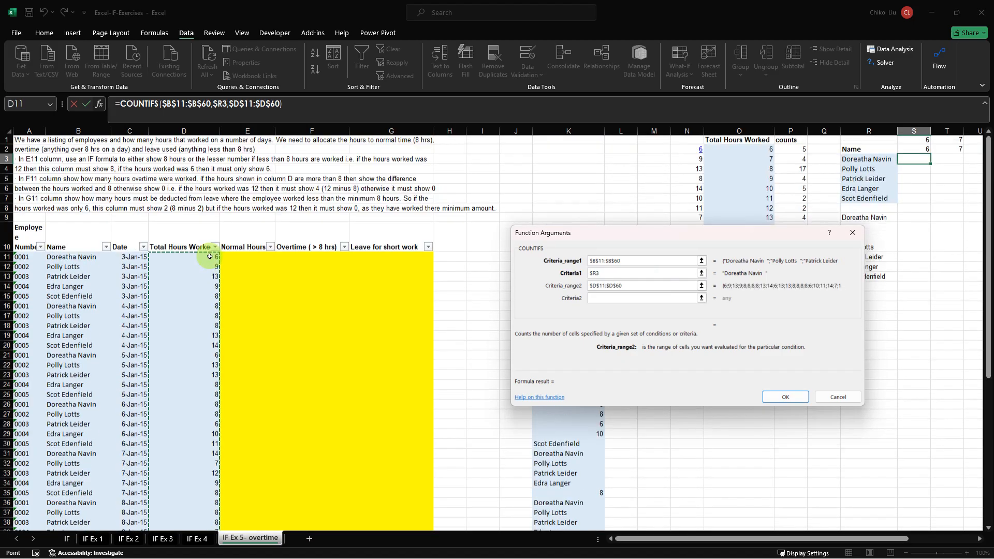
{"action": "key", "text": "Tab"}
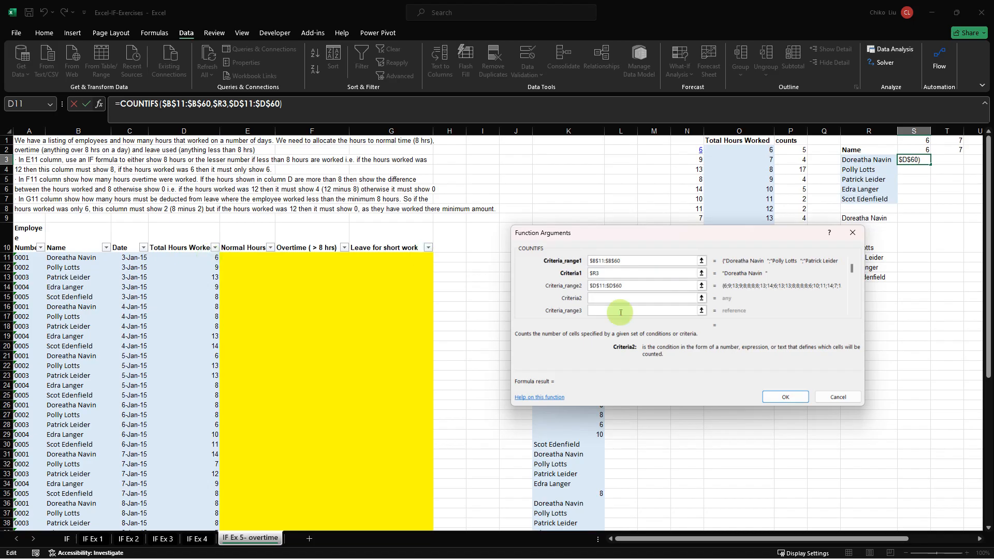
{"action": "left_click", "coordinate": [921, 150]}
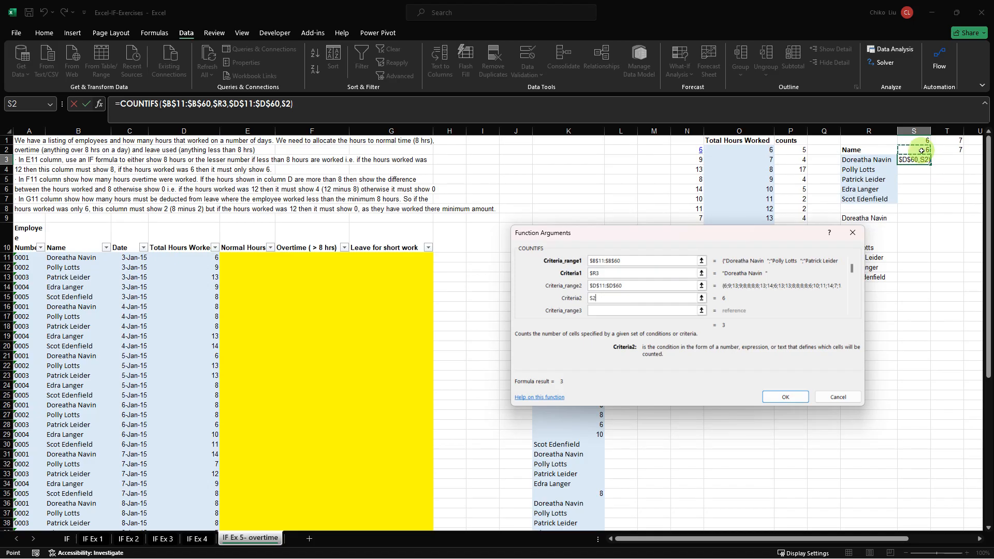
{"action": "key", "text": "F4"}
{"action": "key", "text": "Return"}
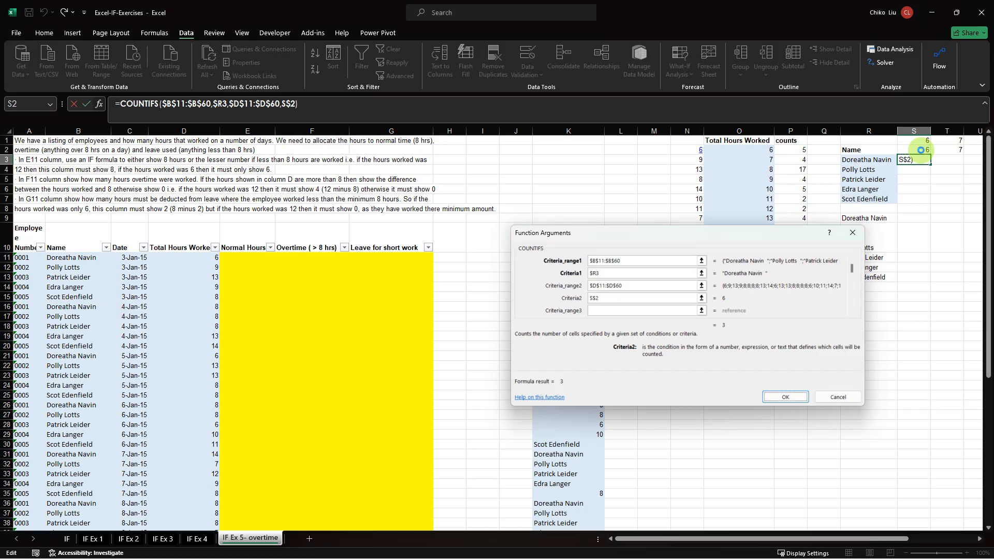
Fill S3:AA7 with the COUNTIFS formula from S3 to count each employee's days per hours value.
{"action": "left_click_drag", "start_coordinate": [824, 542], "coordinate": [947, 533]}
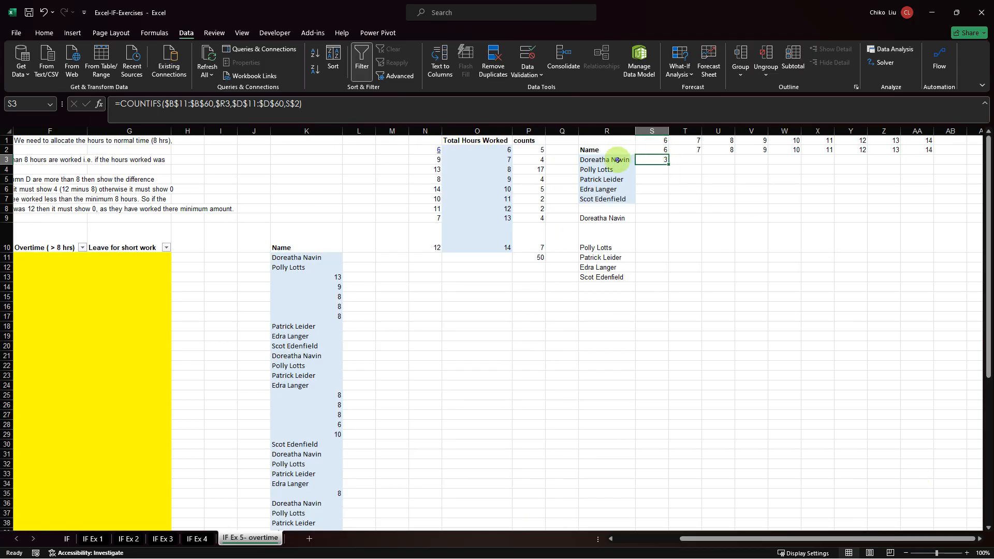
{"action": "left_click", "coordinate": [653, 151]}
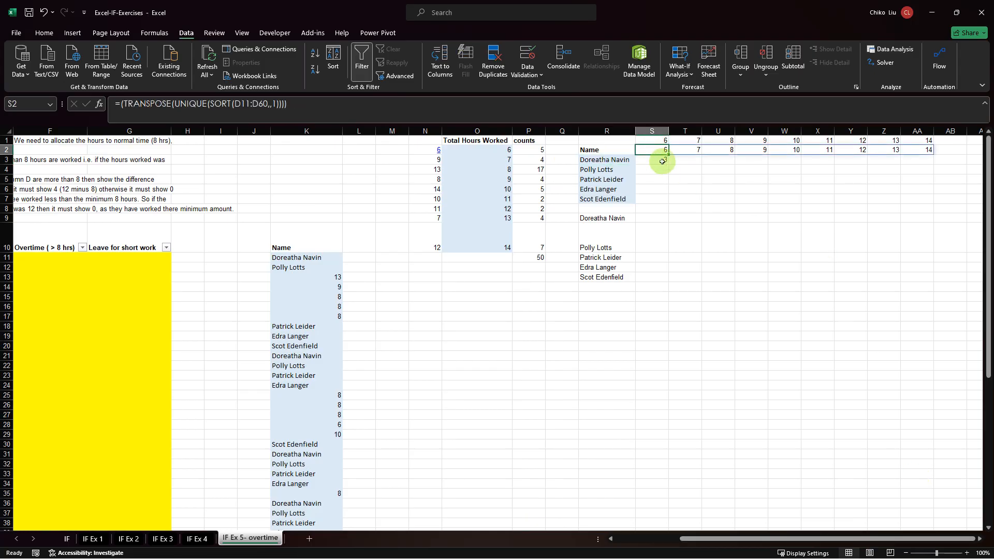
{"action": "left_click_drag", "start_coordinate": [663, 162], "coordinate": [930, 198]}
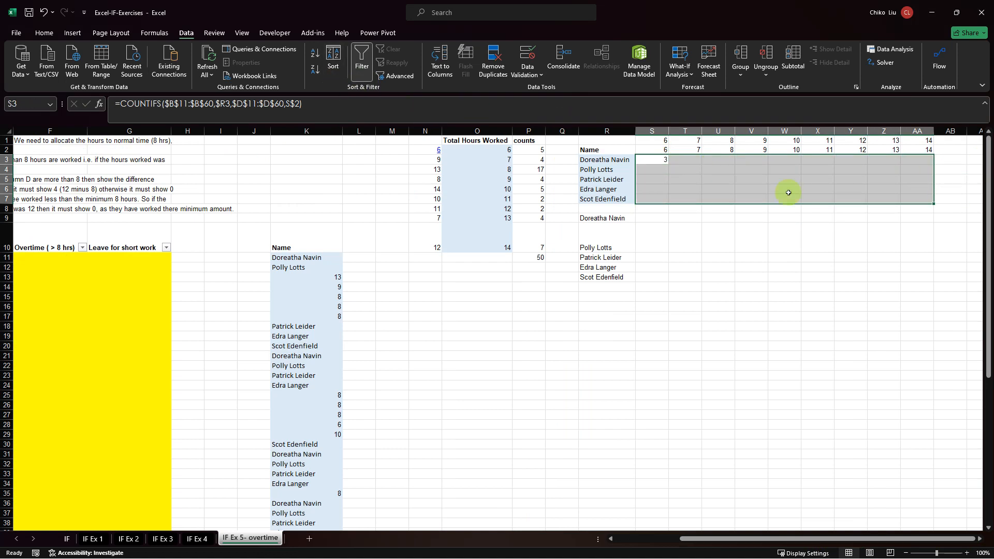
{"action": "left_click", "coordinate": [449, 104]}
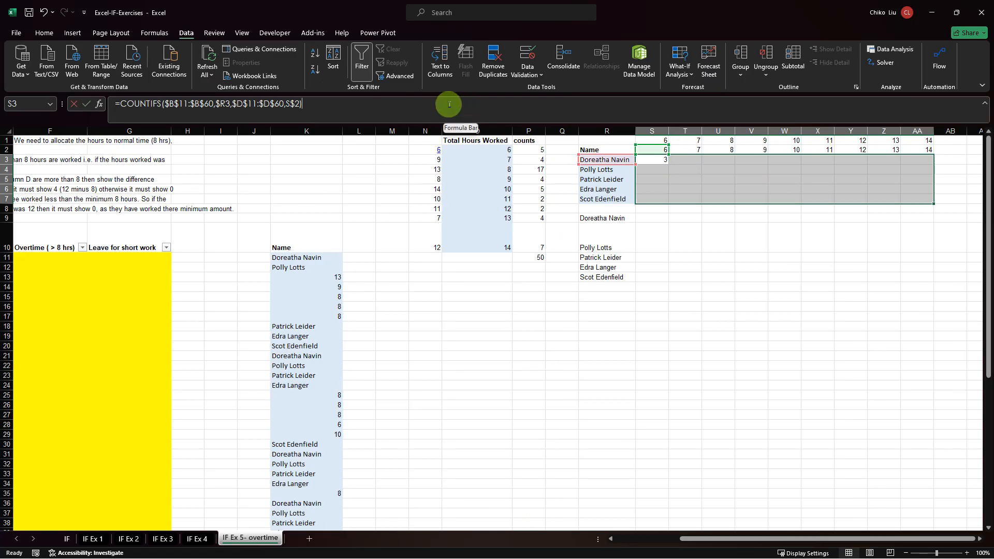
{"action": "key", "text": "ctrl+Return"}
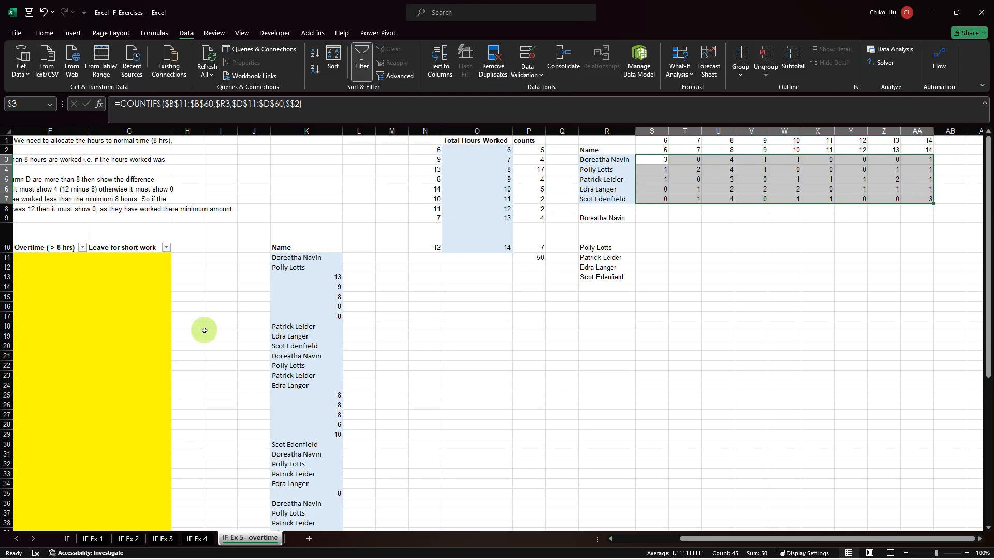
{"action": "key", "text": "ctrl+Home"}
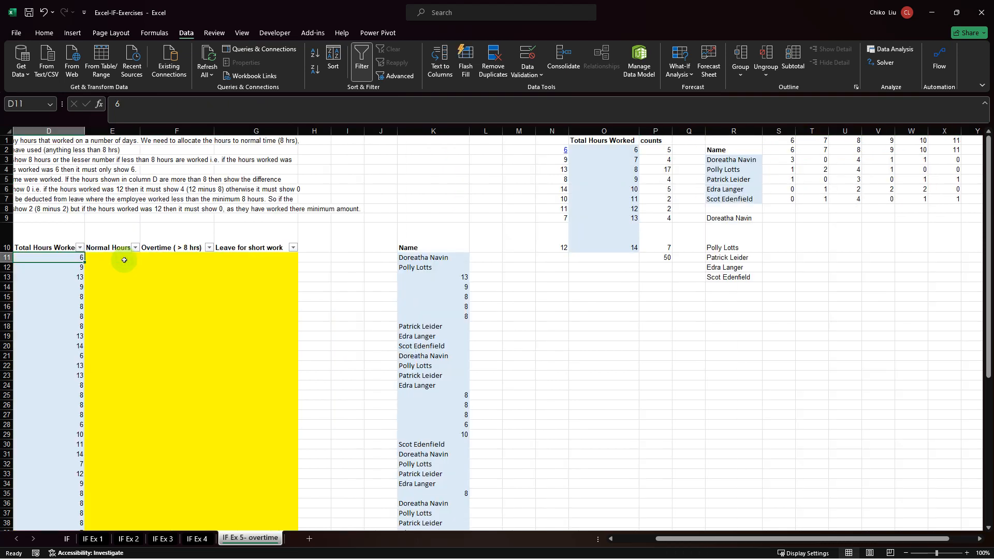
Filter the overtime table's Name column to show only the first listed employee's rows.
{"action": "key", "text": "ctrl+shift+Down"}
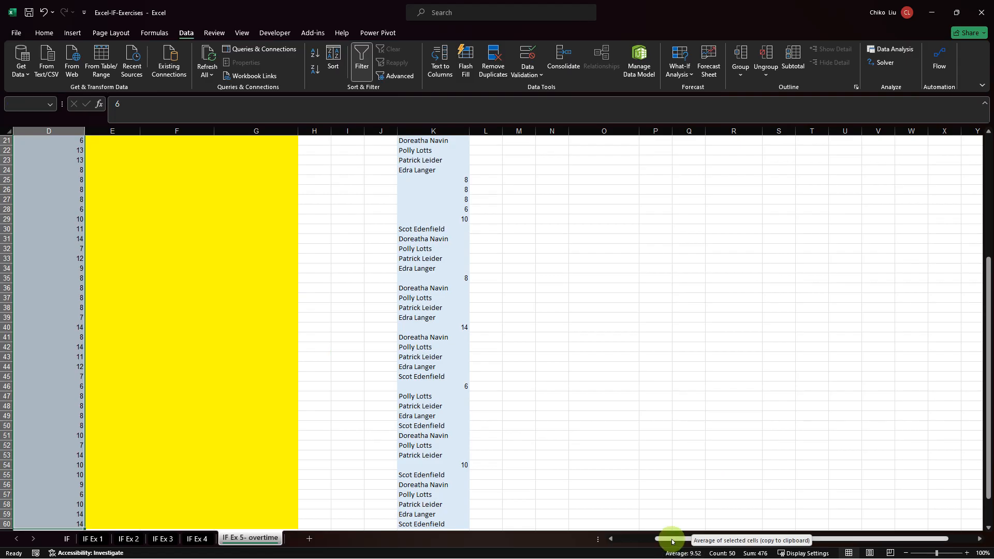
{"action": "left_click_drag", "start_coordinate": [666, 539], "coordinate": [592, 534]}
{"action": "scroll", "coordinate": [173, 274], "scroll_direction": "up", "scroll_amount": 7}
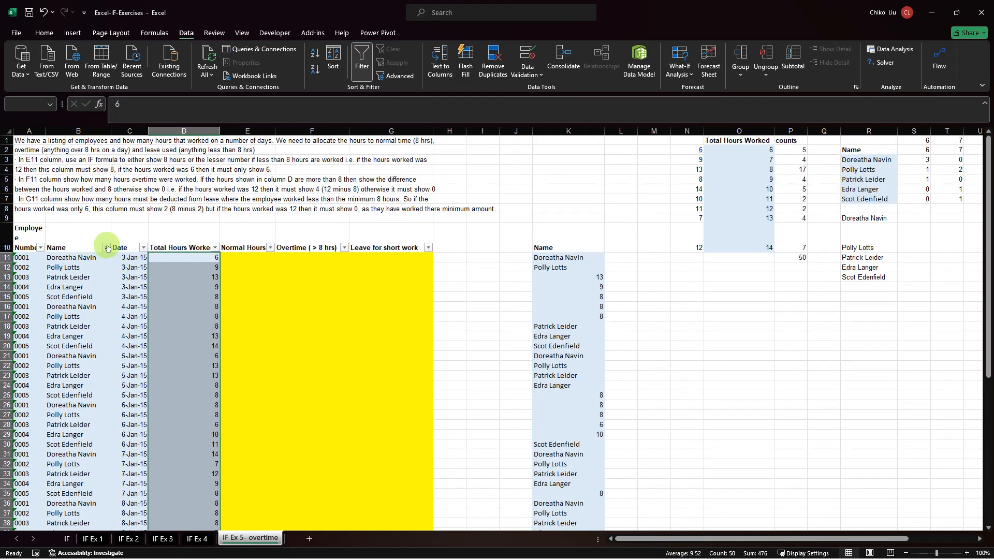
{"action": "left_click", "coordinate": [106, 247]}
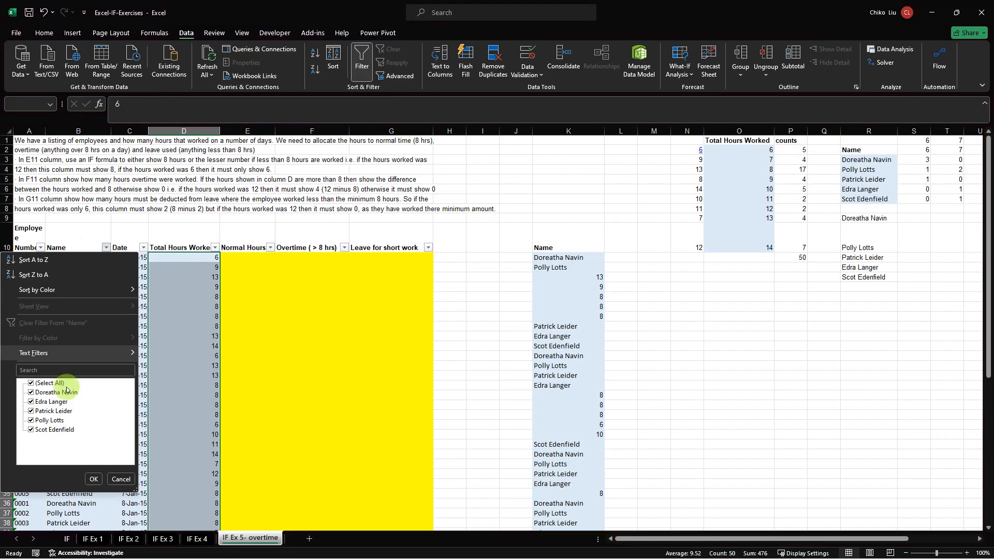
{"action": "left_click", "coordinate": [31, 383]}
{"action": "left_click", "coordinate": [31, 392]}
{"action": "left_click", "coordinate": [93, 479]}
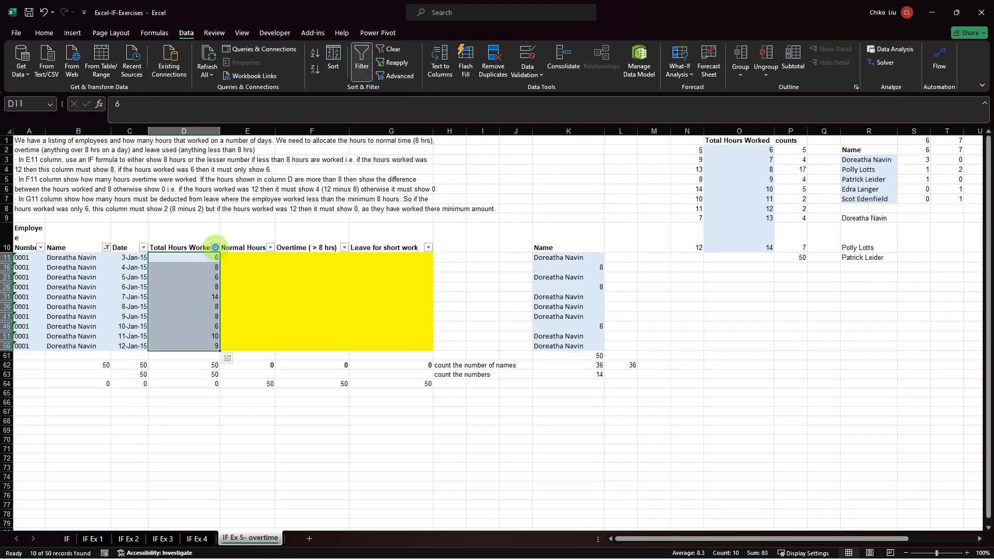
Filter Total Hours Worked to 6 and check the remaining rows against the COUNTIFS formula in S3.
{"action": "left_click", "coordinate": [215, 247]}
{"action": "left_click", "coordinate": [112, 383]}
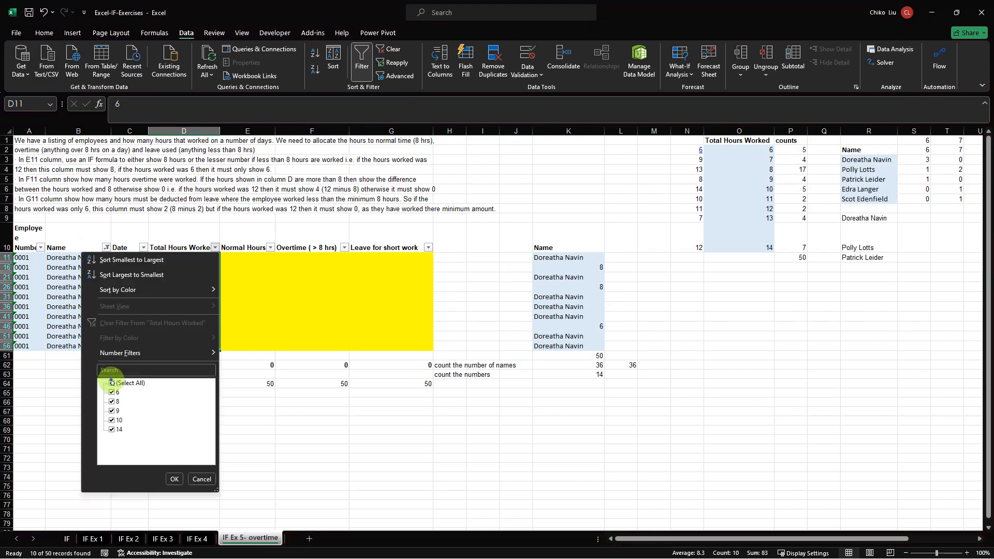
{"action": "left_click", "coordinate": [112, 392]}
{"action": "left_click", "coordinate": [174, 479]}
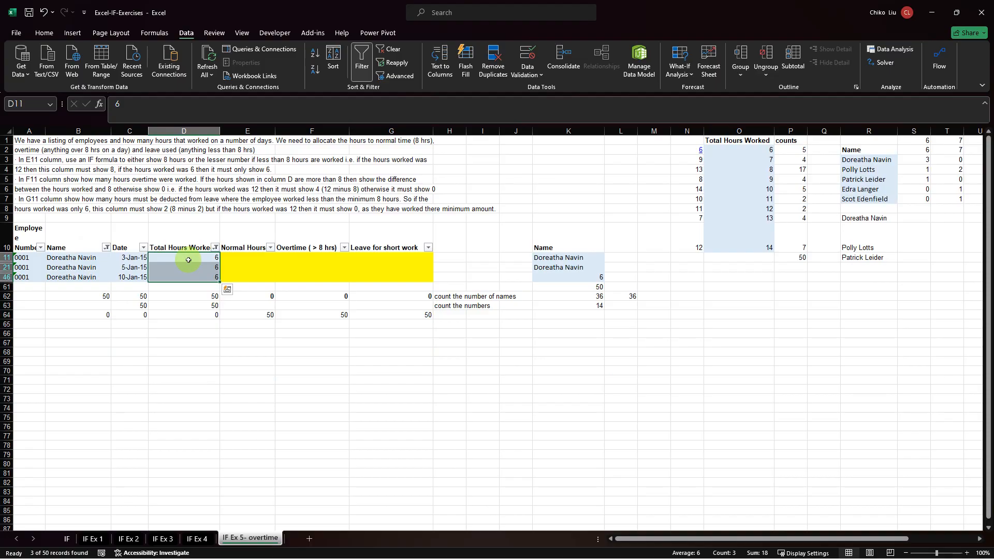
{"action": "left_click", "coordinate": [917, 162]}
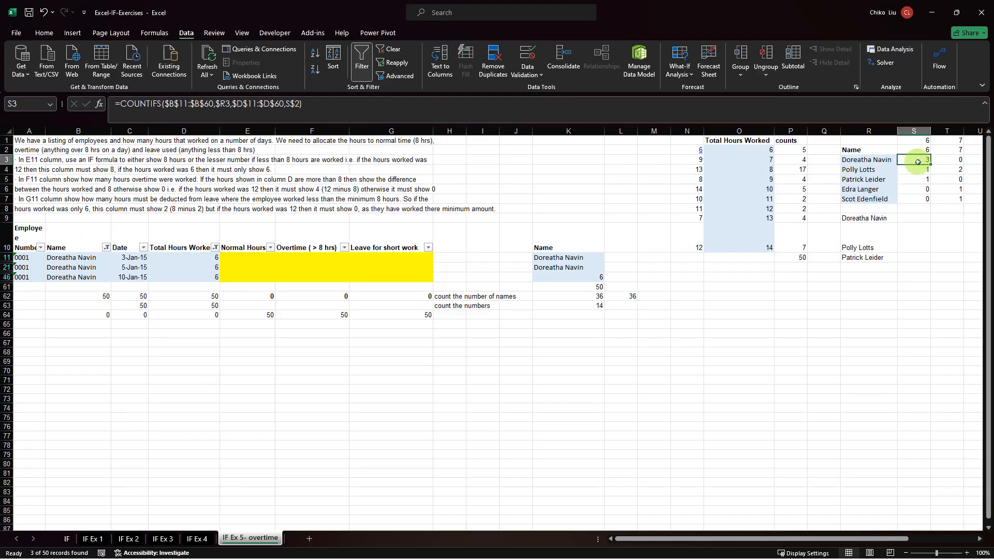
Check the employee's 7-hour days with an Equals number filter of 7 on Total Hours Worked, and clear that column's filter.
{"action": "left_click", "coordinate": [215, 247]}
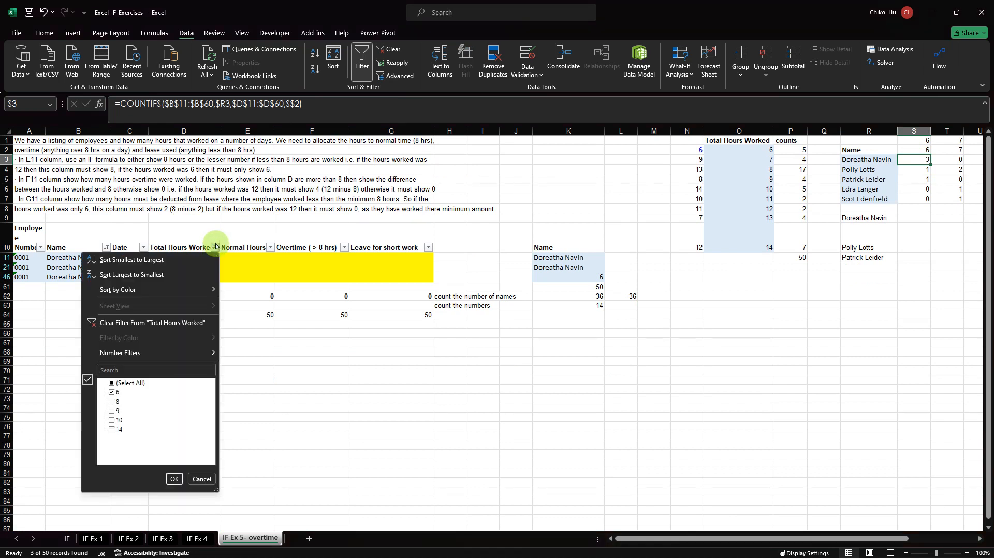
{"action": "left_click", "coordinate": [127, 354]}
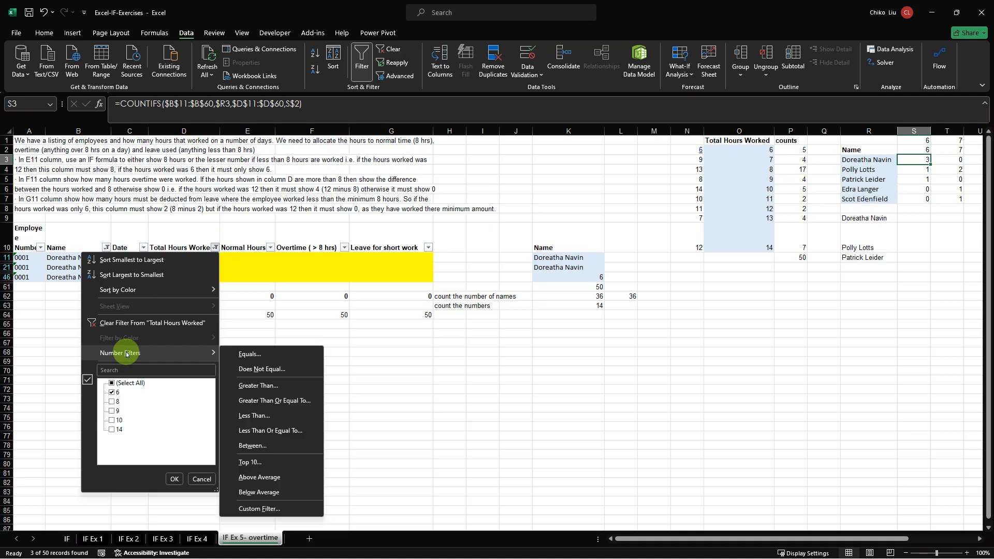
{"action": "left_click", "coordinate": [242, 358]}
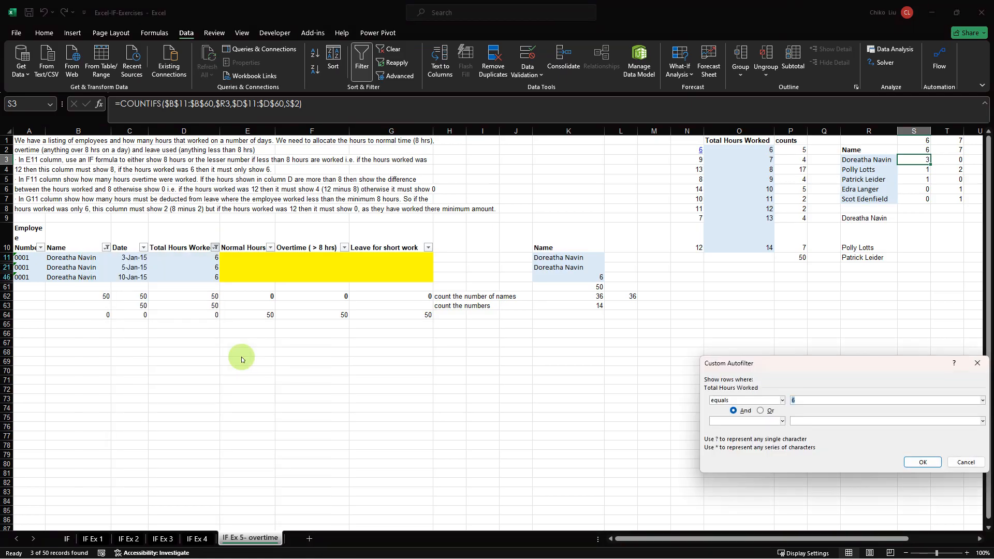
{"action": "type", "text": "7"}
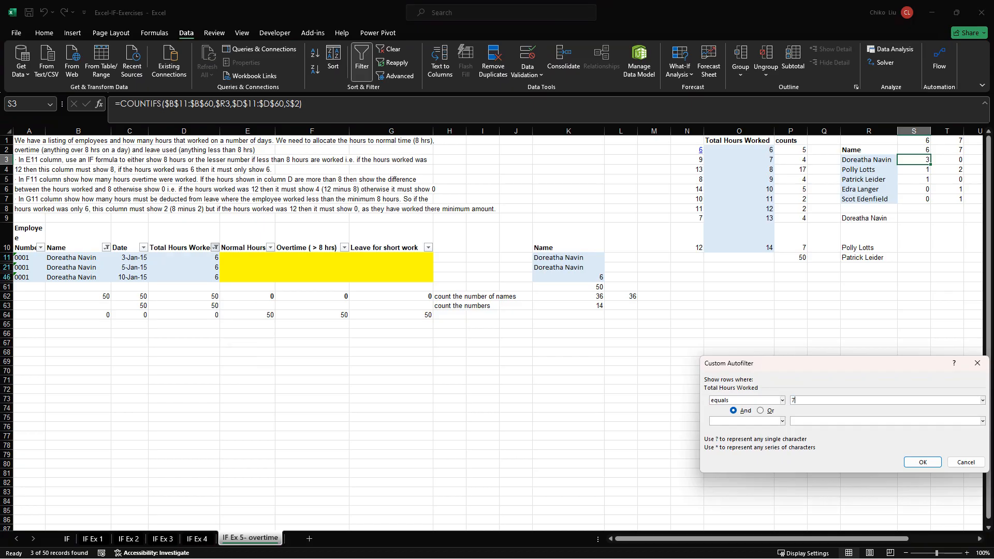
{"action": "key", "text": "Return"}
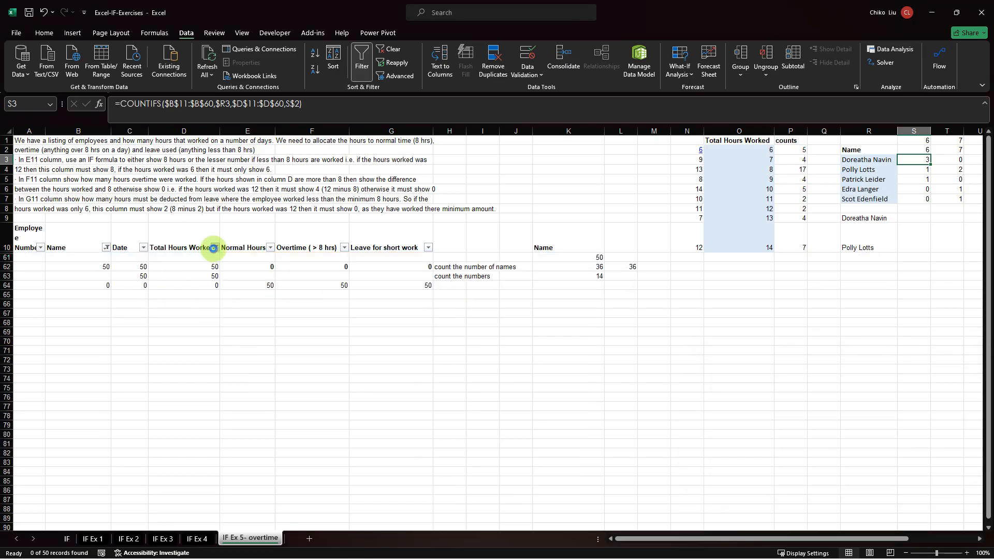
{"action": "left_click", "coordinate": [213, 248]}
{"action": "left_click", "coordinate": [183, 323]}
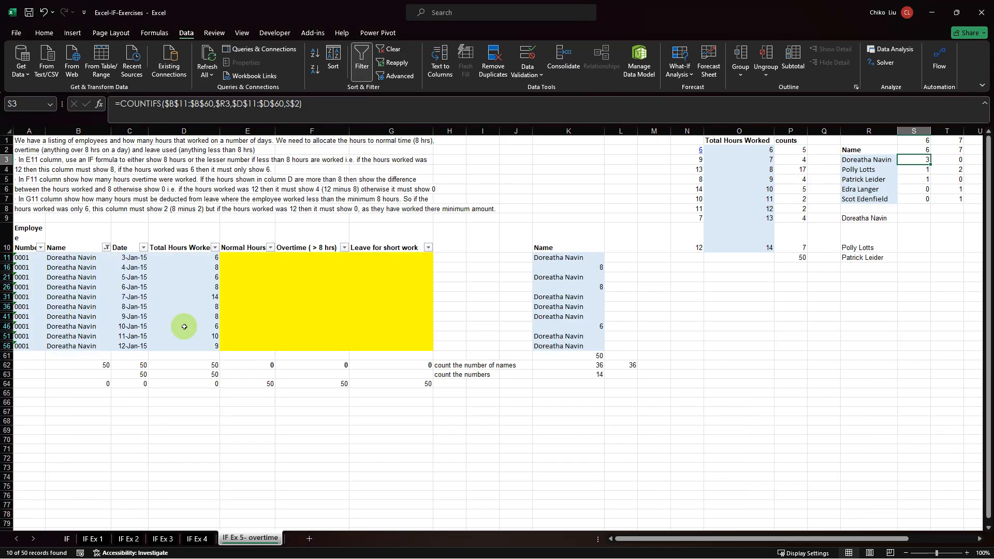
Switch the Name column filter to show only the last listed employee's rows.
{"action": "left_click", "coordinate": [111, 252]}
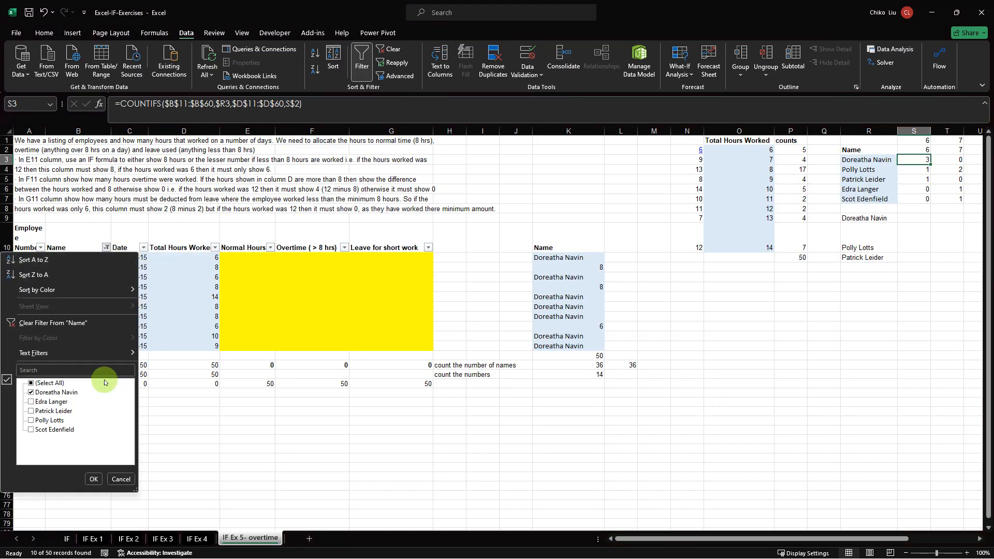
{"action": "left_click", "coordinate": [36, 392]}
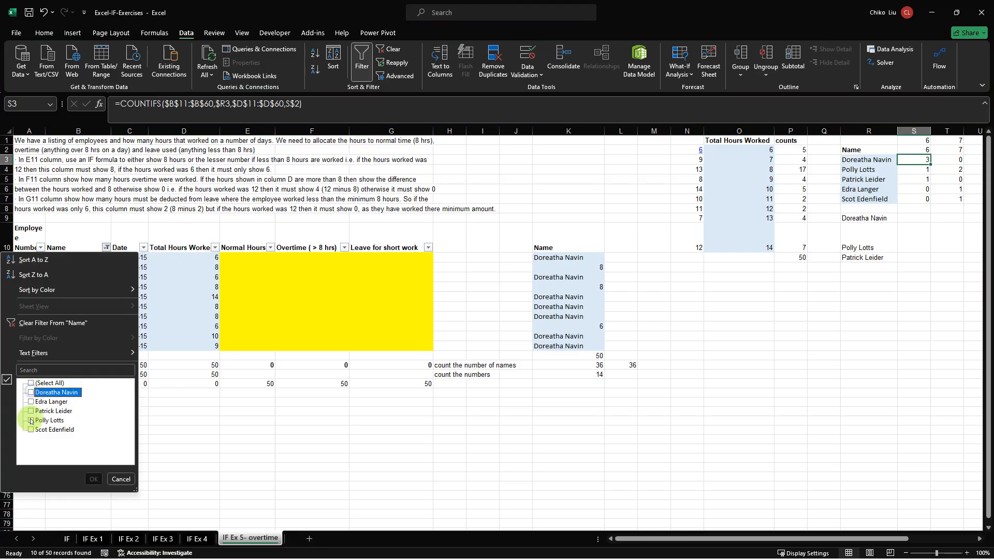
{"action": "left_click", "coordinate": [36, 429]}
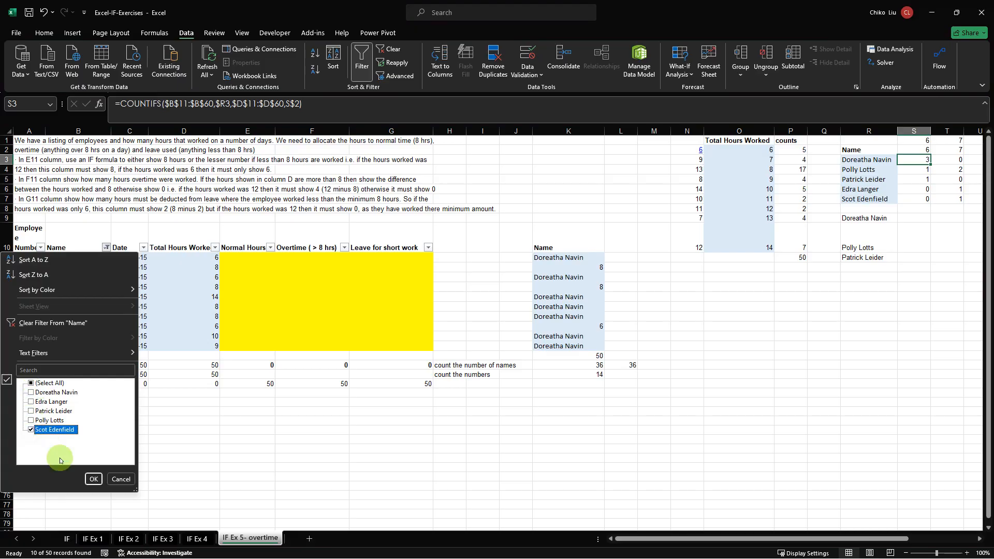
{"action": "left_click", "coordinate": [93, 478]}
Filter Total Hours Worked to show only the last employee's rows with 14 hours.
{"action": "left_click", "coordinate": [215, 248]}
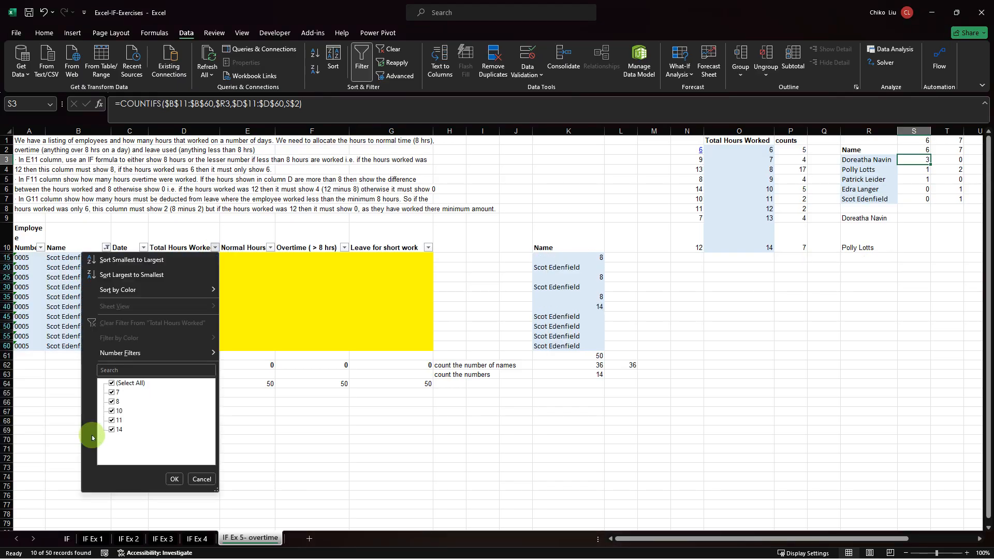
{"action": "left_click", "coordinate": [113, 385]}
{"action": "left_click", "coordinate": [112, 430]}
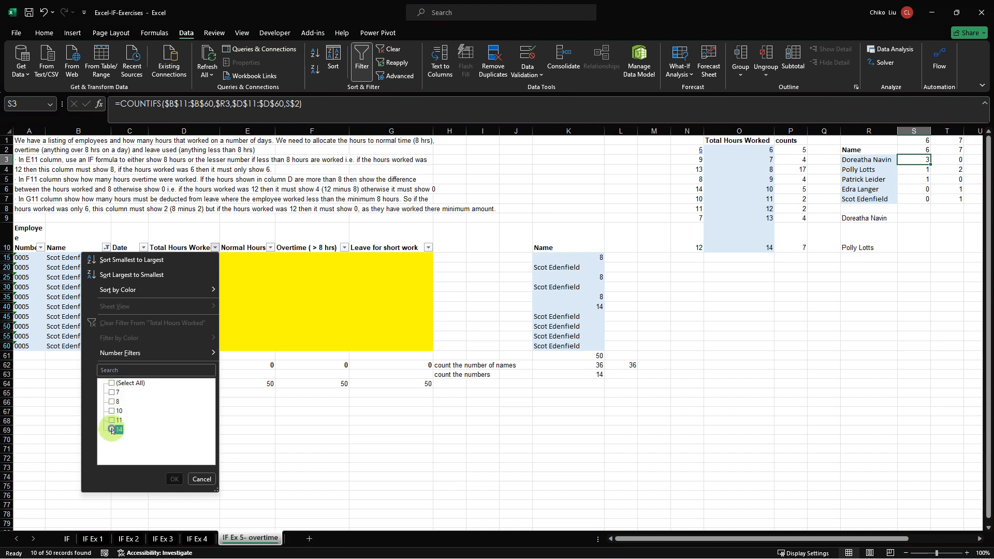
{"action": "left_click", "coordinate": [175, 479]}
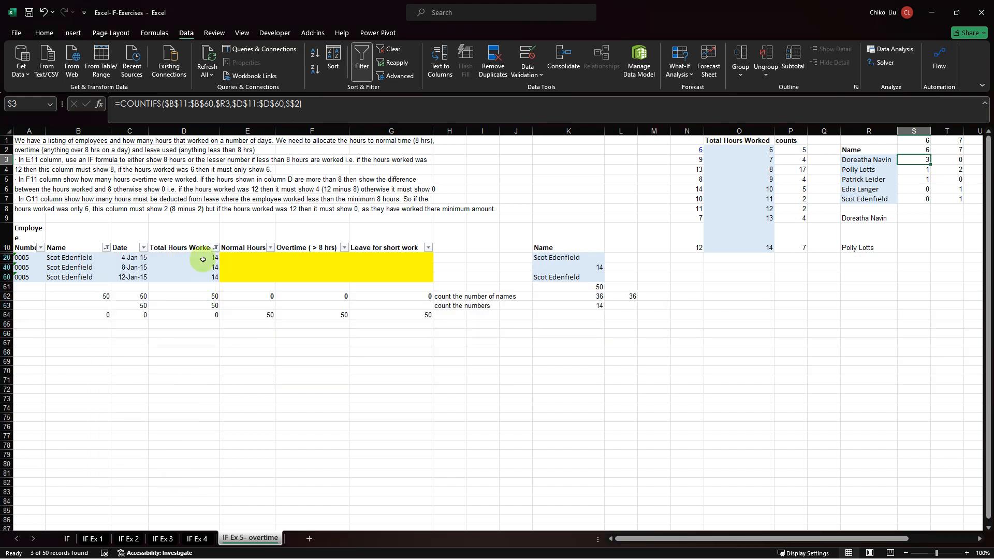
Compare the filtered 14-hour entries with the last employee's COUNTIFS result in AA7.
{"action": "left_click_drag", "start_coordinate": [200, 258], "coordinate": [200, 278]}
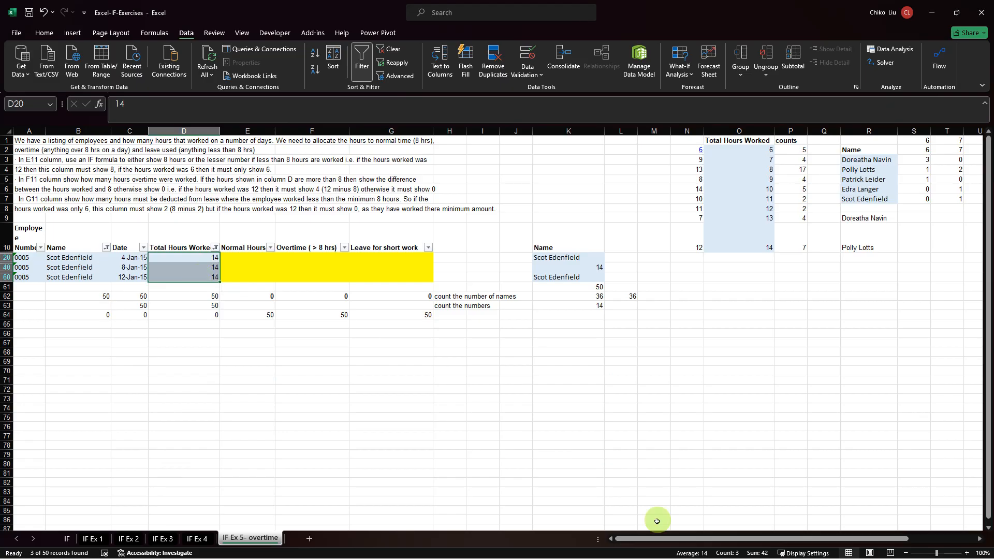
{"action": "left_click_drag", "start_coordinate": [646, 539], "coordinate": [894, 536]}
{"action": "left_click", "coordinate": [598, 196]}
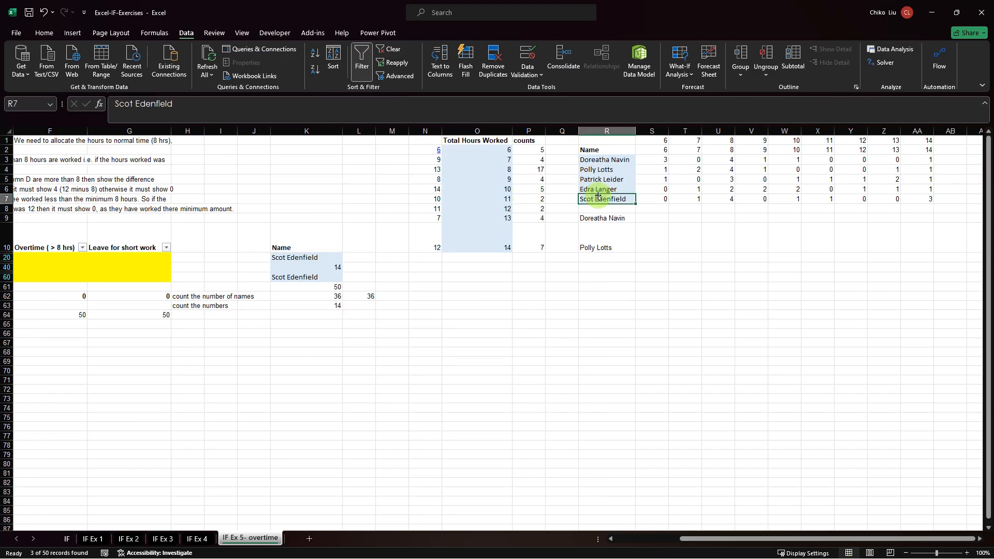
{"action": "key", "text": "Right"}
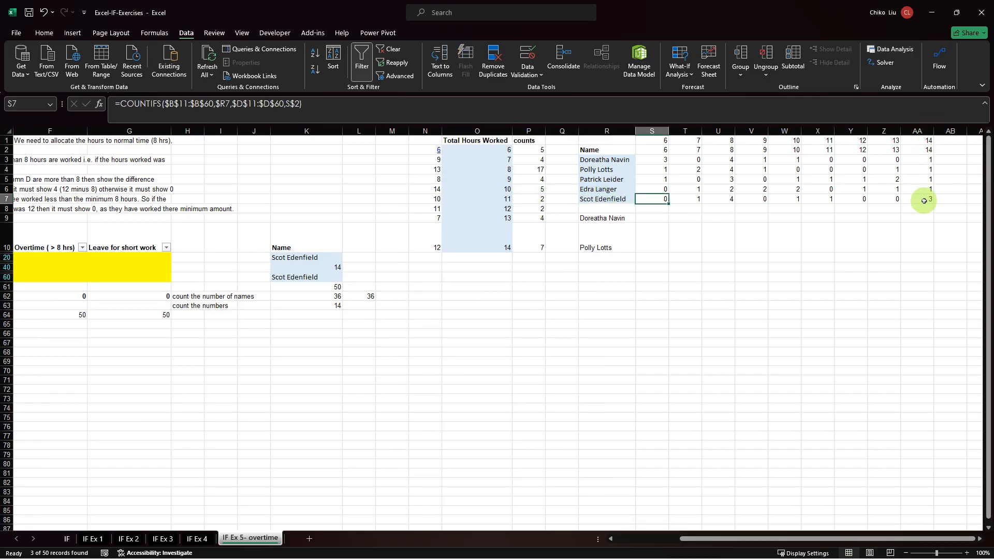
{"action": "left_click", "coordinate": [922, 200]}
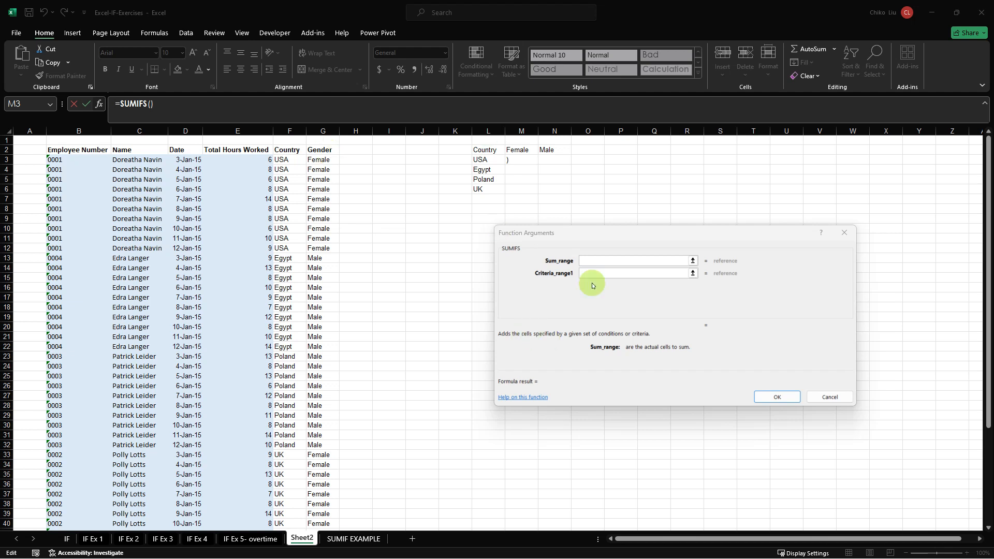
Set the sum range of the SUMIFS function in M3 to the Total Hours Worked cells $E$3:$E$52.
{"action": "left_click", "coordinate": [596, 262]}
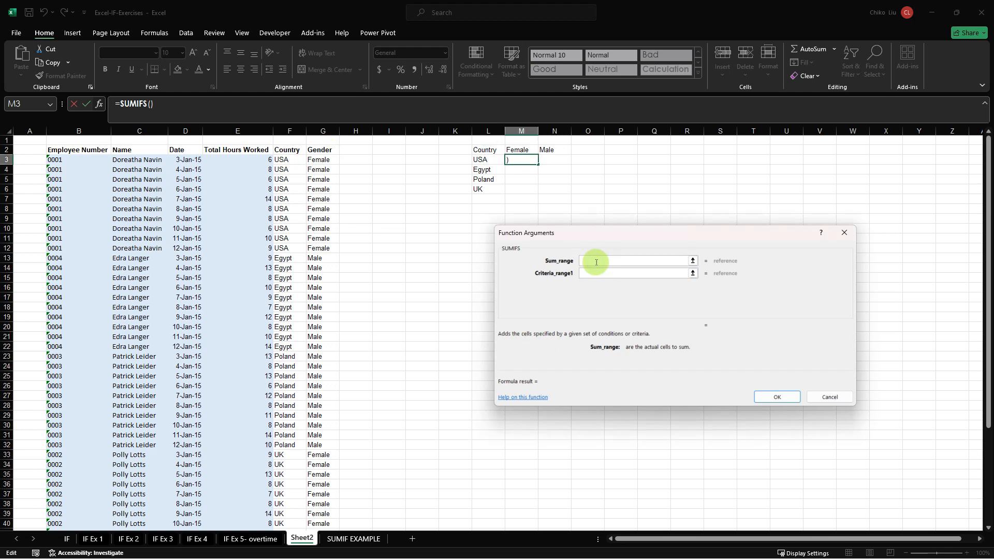
{"action": "left_click", "coordinate": [233, 162]}
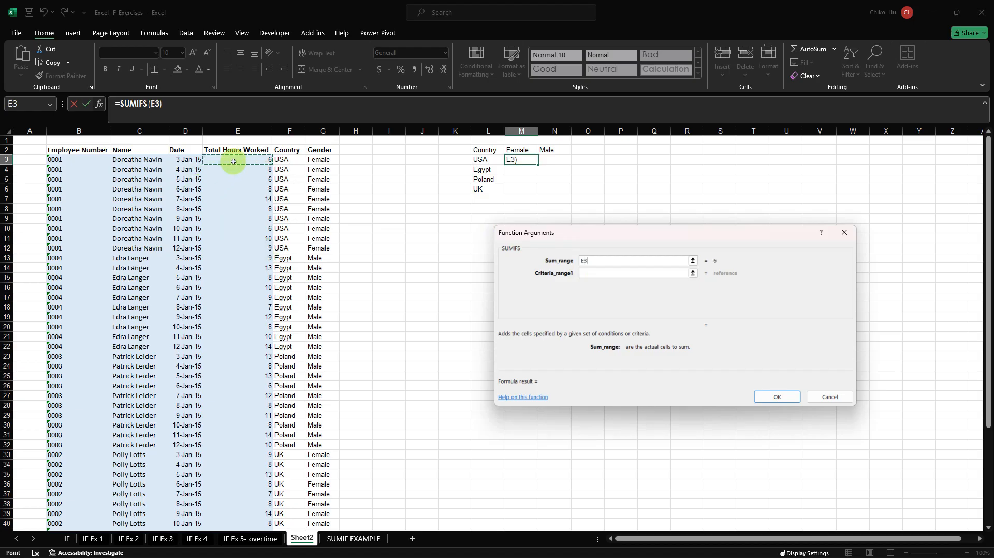
{"action": "key", "text": "ctrl+shift+Down"}
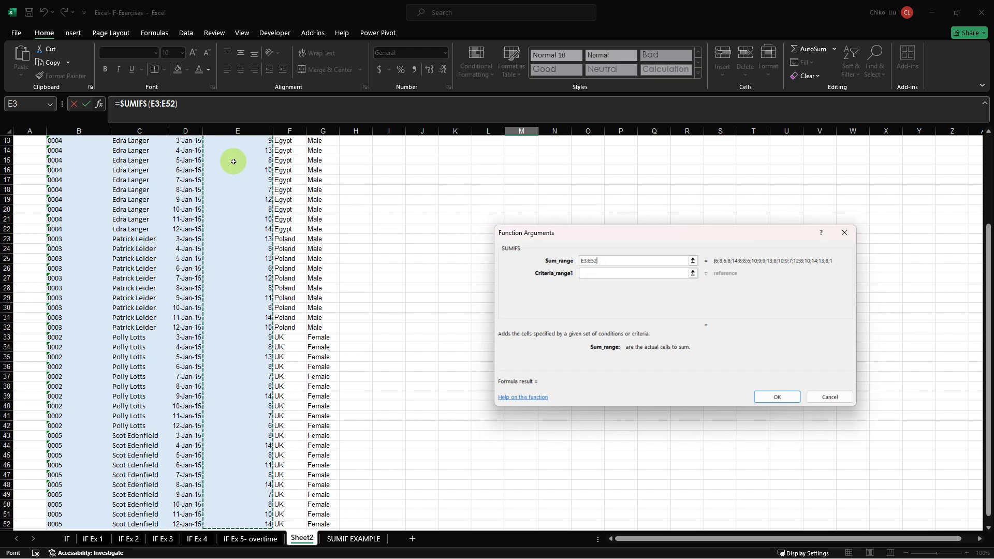
{"action": "key", "text": "F4"}
{"action": "scroll", "coordinate": [234, 162], "scroll_direction": "up", "scroll_amount": 4}
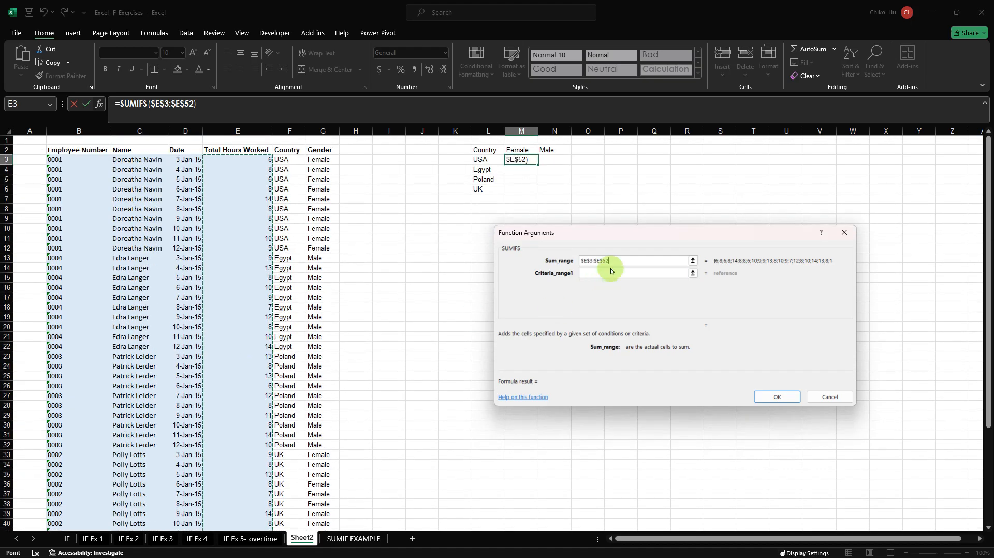
Set the first SUMIFS criteria range to the Gender cells $G$3:$G$52.
{"action": "left_click", "coordinate": [608, 273]}
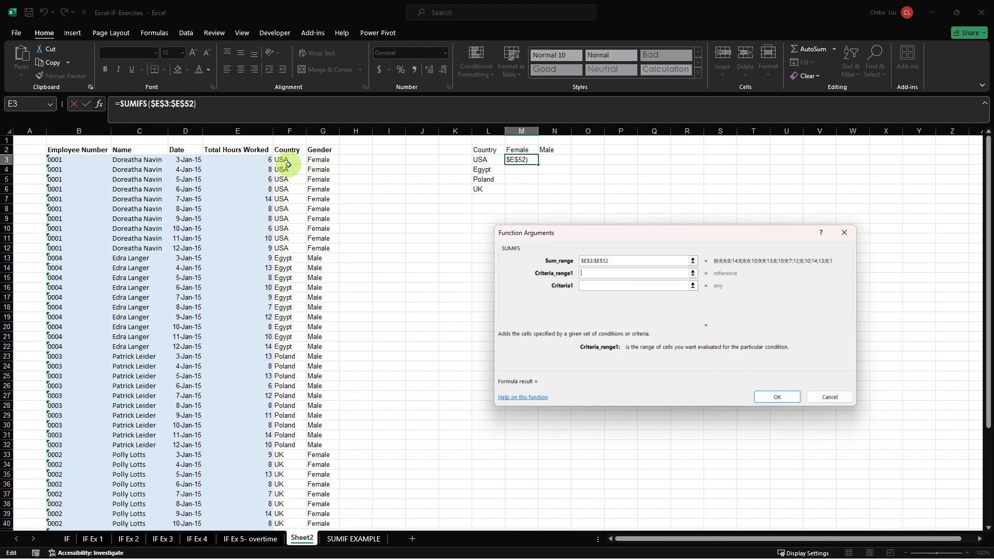
{"action": "left_click", "coordinate": [318, 161]}
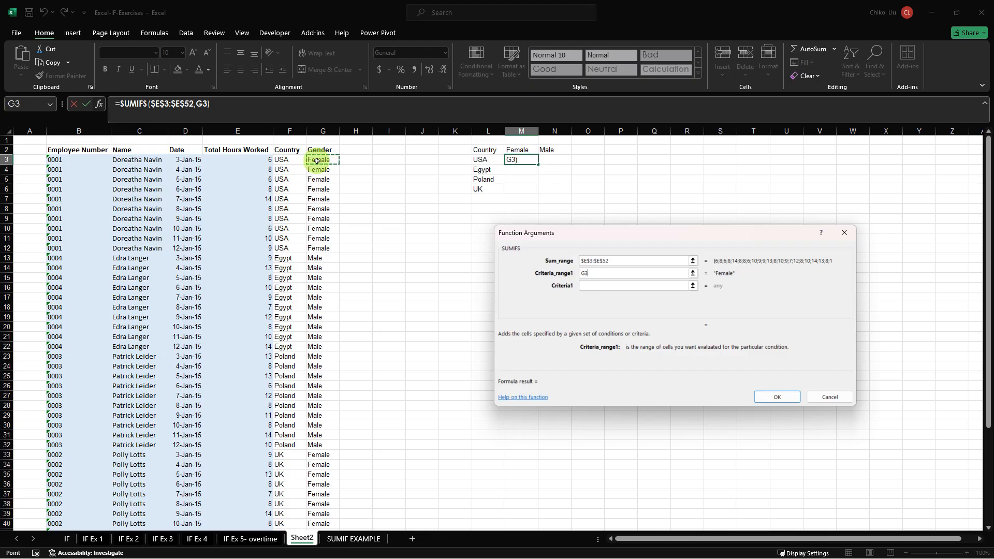
{"action": "key", "text": "ctrl+shift+Down"}
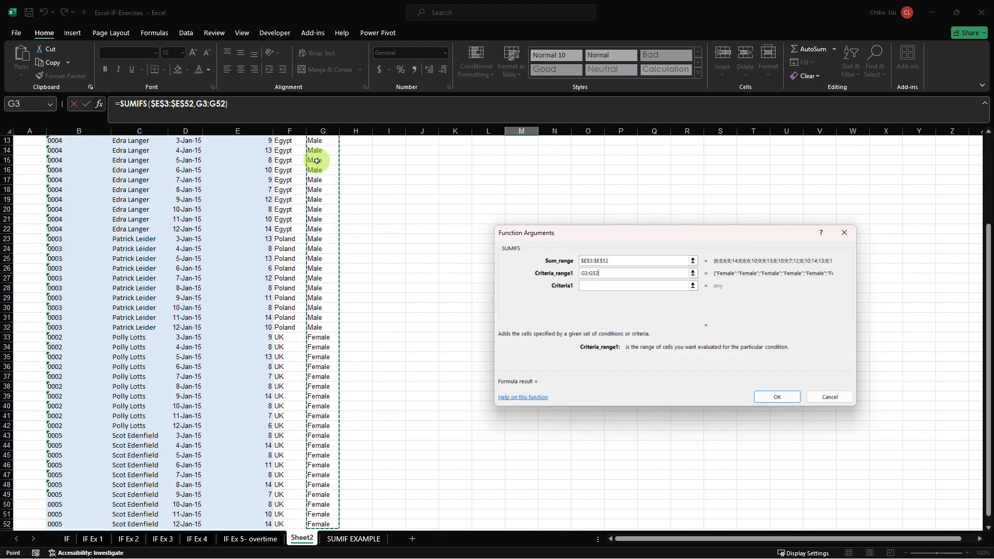
{"action": "key", "text": "F4"}
{"action": "scroll", "coordinate": [317, 160], "scroll_direction": "up", "scroll_amount": 4}
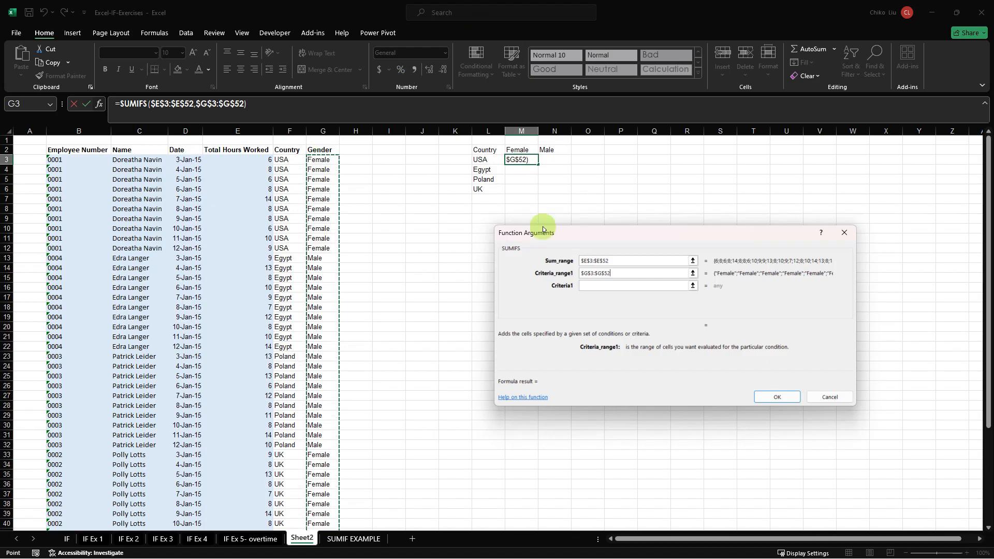
Set the first SUMIFS criterion to the Female header cell with its row locked, M$2.
{"action": "left_click", "coordinate": [590, 287]}
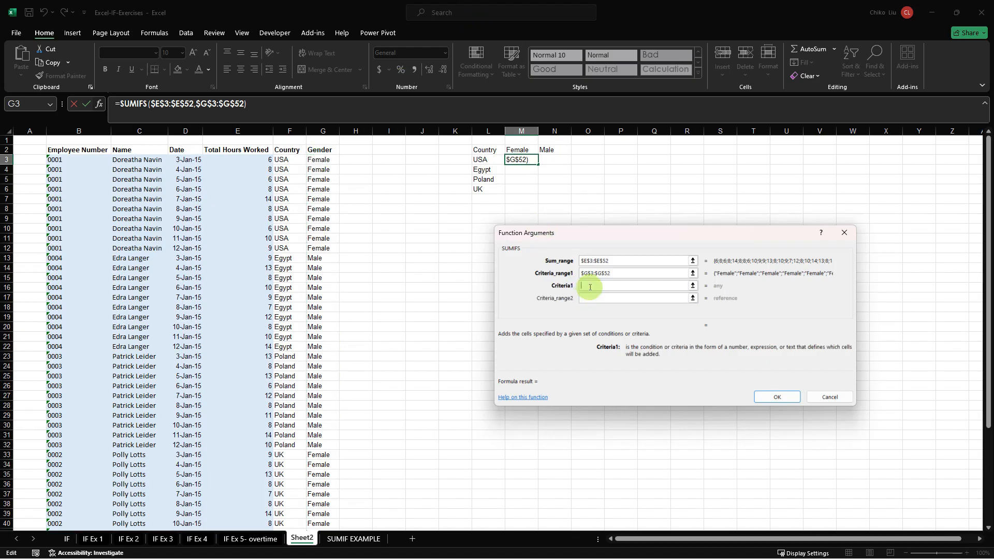
{"action": "left_click", "coordinate": [525, 150]}
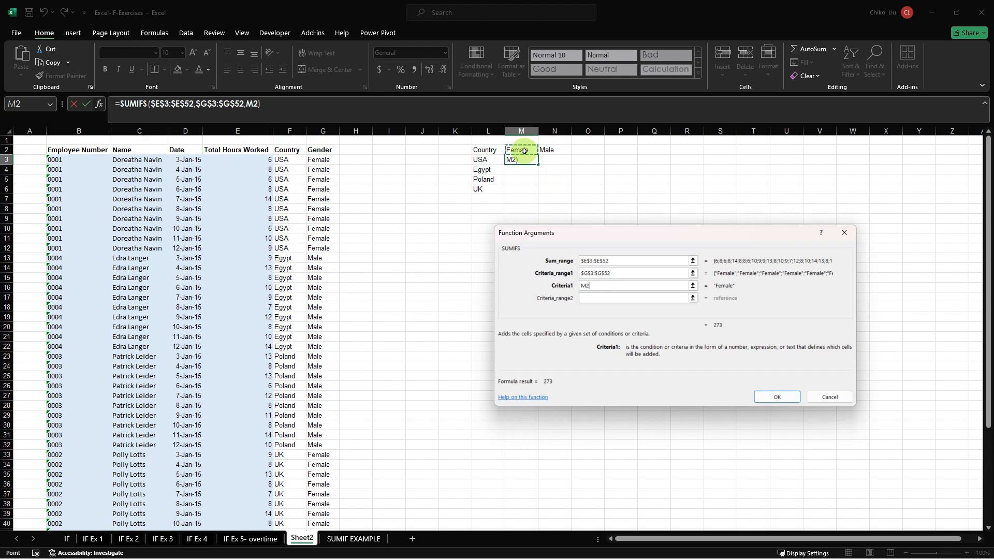
{"action": "key", "text": "F4"}
{"action": "key", "text": "F4"}
Set the second SUMIFS criteria range to the Country cells, locked as $F$3:$F$52.
{"action": "key", "text": "Tab"}
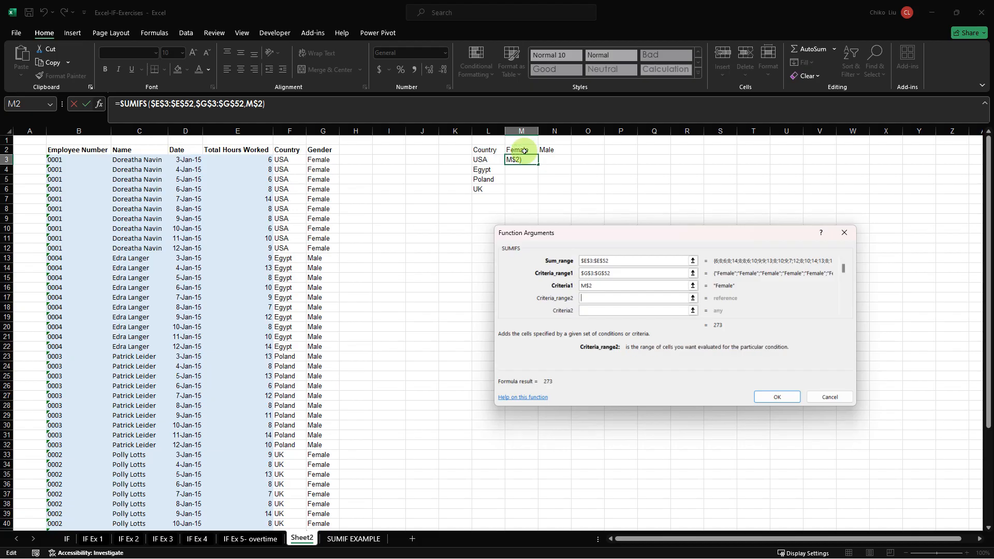
{"action": "left_click", "coordinate": [286, 159]}
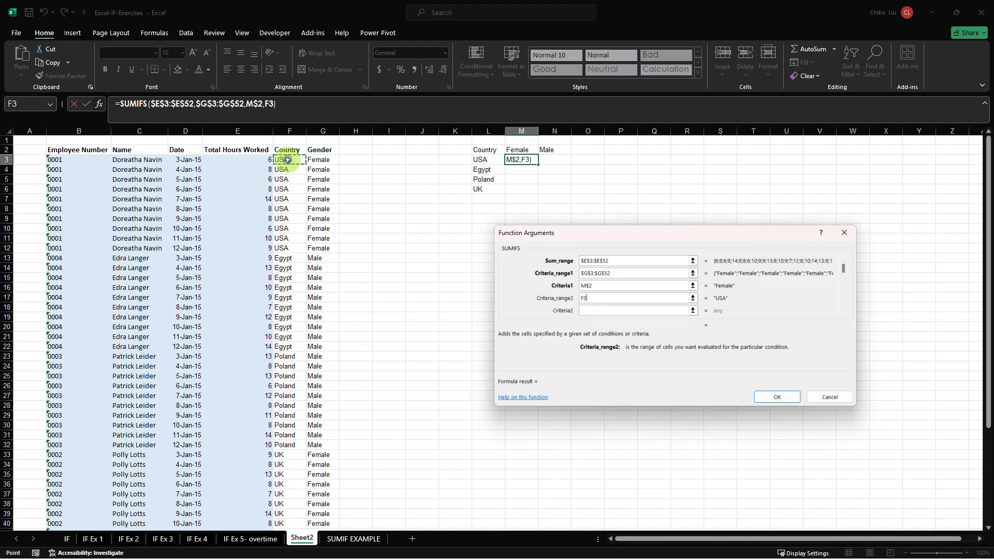
{"action": "key", "text": "ctrl+shift+Down"}
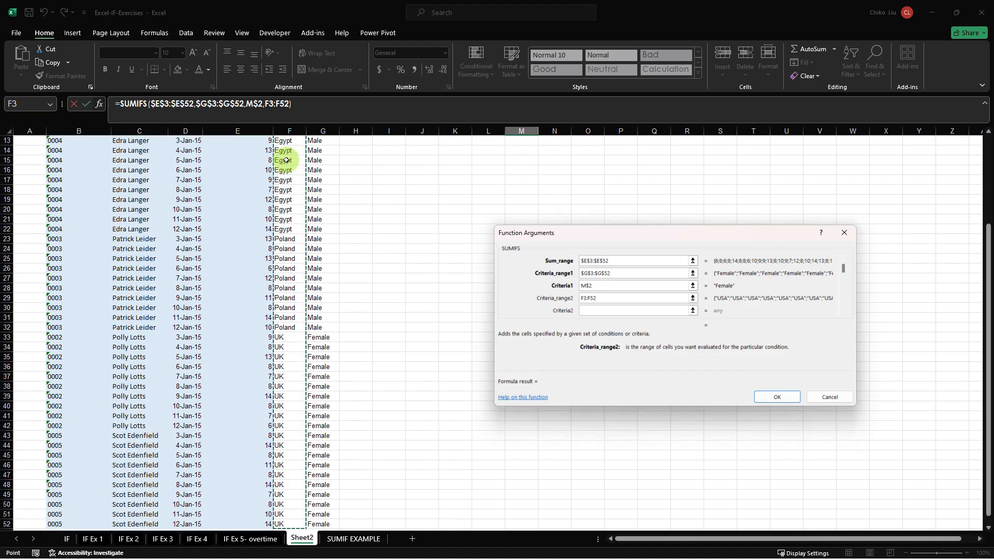
{"action": "scroll", "coordinate": [286, 161], "scroll_direction": "up", "scroll_amount": 4}
{"action": "key", "text": "F4"}
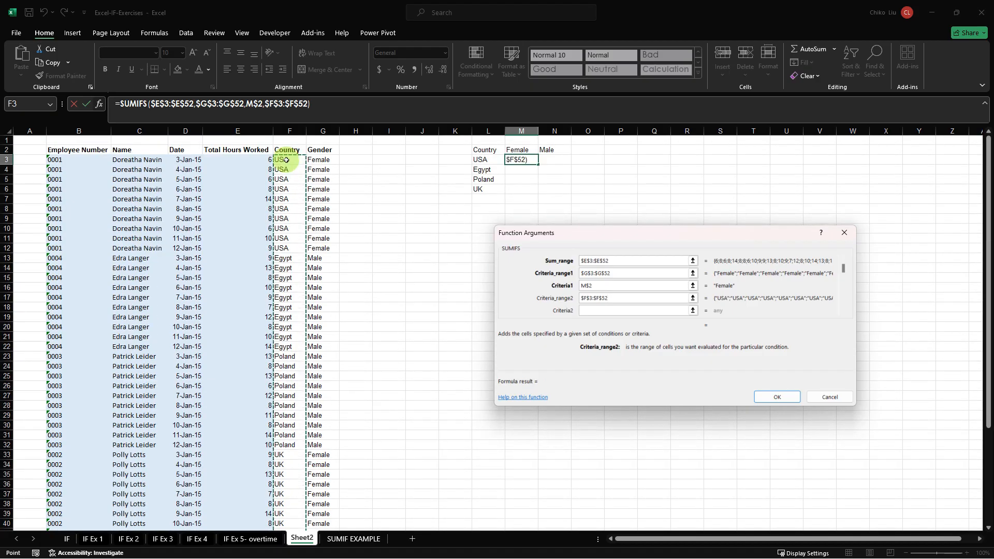
Set the second SUMIFS criterion to the USA cell with its column locked, $L3, and insert the function in M3.
{"action": "key", "text": "Tab"}
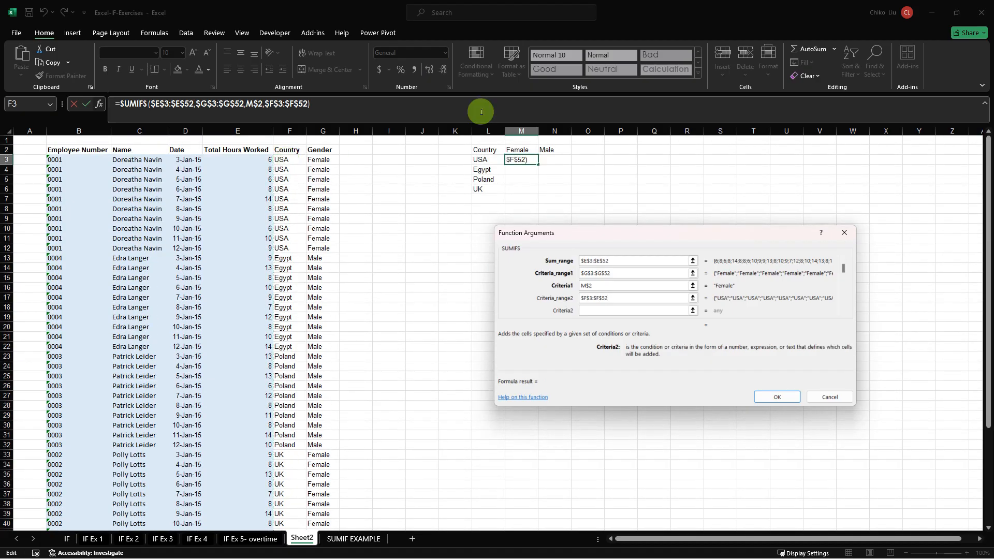
{"action": "left_click", "coordinate": [484, 159]}
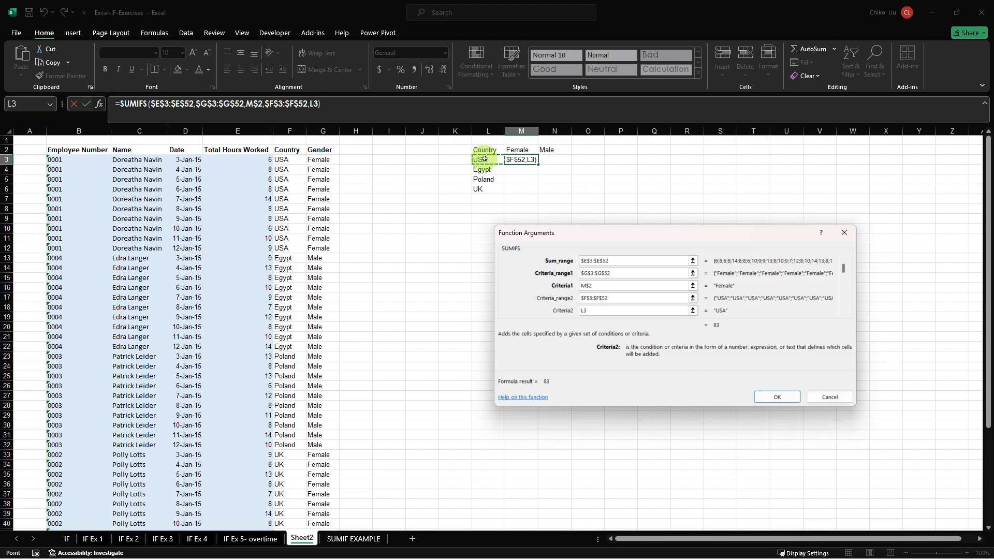
{"action": "key", "text": "F4"}
{"action": "key", "text": "F4"}
{"action": "key", "text": "Return"}
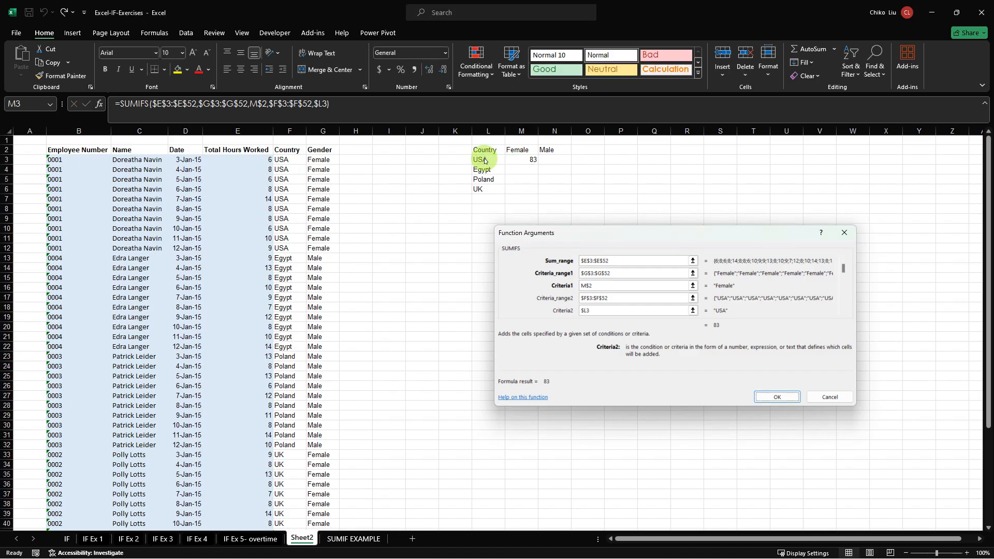
Fill the SUMIFS formula from M3 through the whole country and gender table, M3:N6.
{"action": "left_click", "coordinate": [522, 160]}
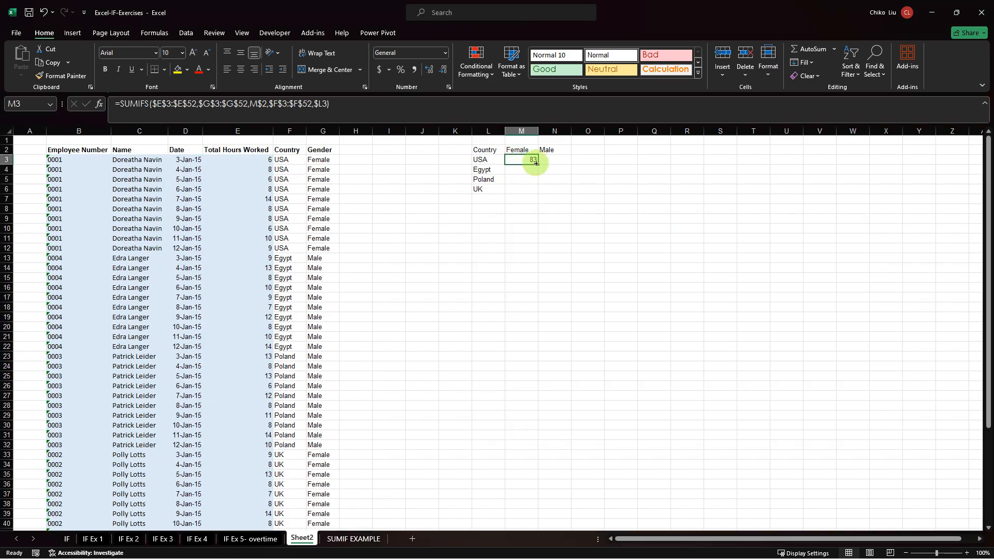
{"action": "left_click_drag", "start_coordinate": [523, 159], "coordinate": [552, 192]}
{"action": "left_click", "coordinate": [432, 111]}
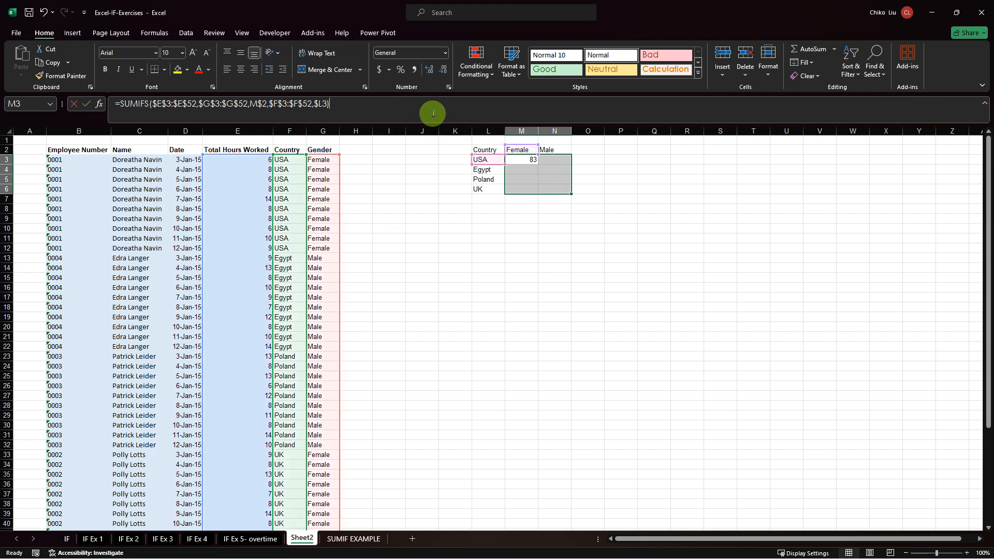
{"action": "key", "text": "ctrl+Return"}
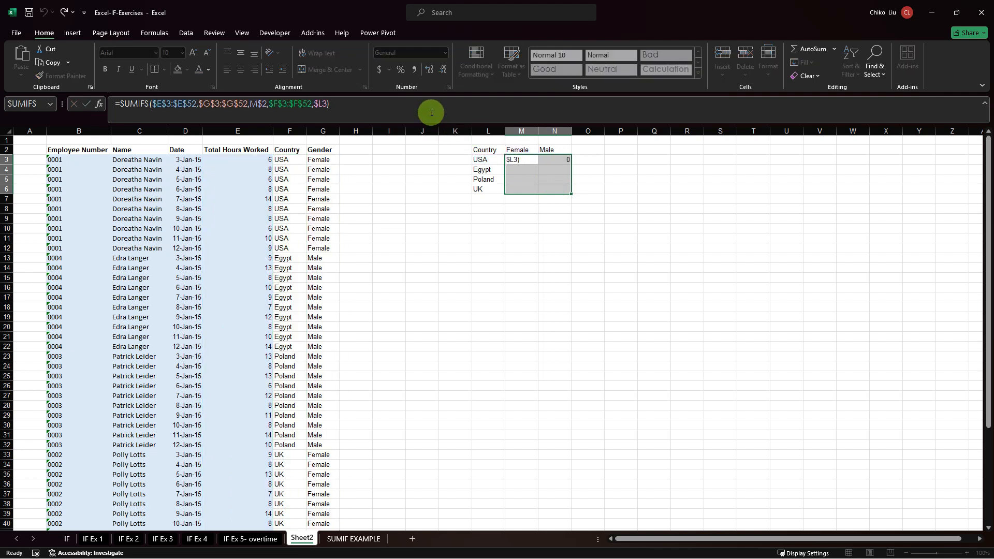
{"action": "left_click", "coordinate": [550, 207]}
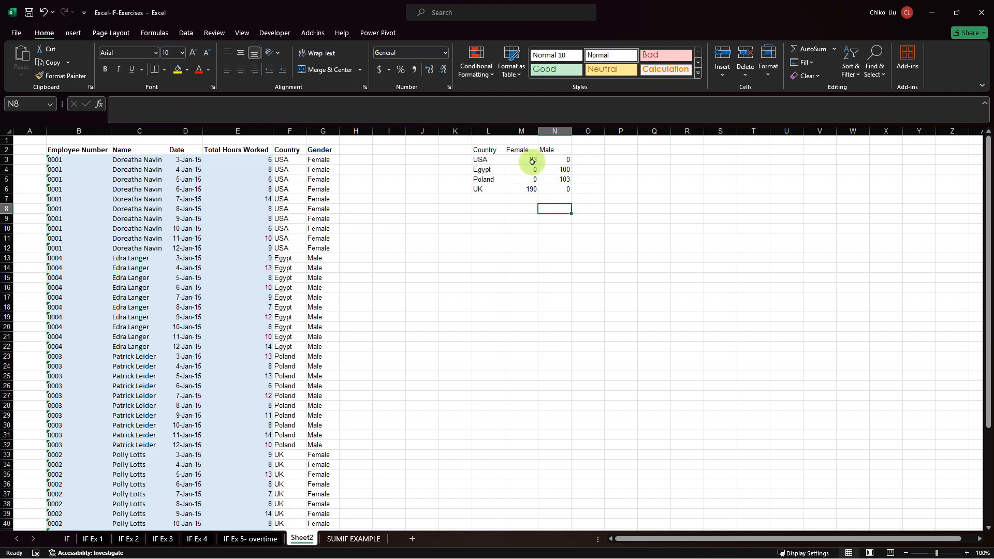
Review the SUMIFS results and formulas for USA, Egypt, Poland and UK in the Female and Male columns.
{"action": "left_click", "coordinate": [531, 160]}
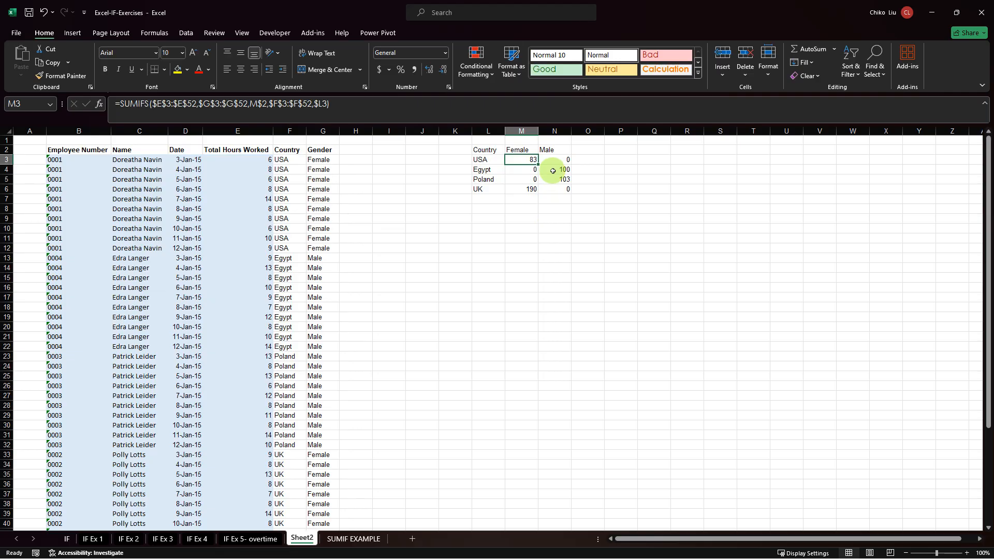
{"action": "left_click", "coordinate": [487, 170]}
{"action": "left_click", "coordinate": [554, 169]}
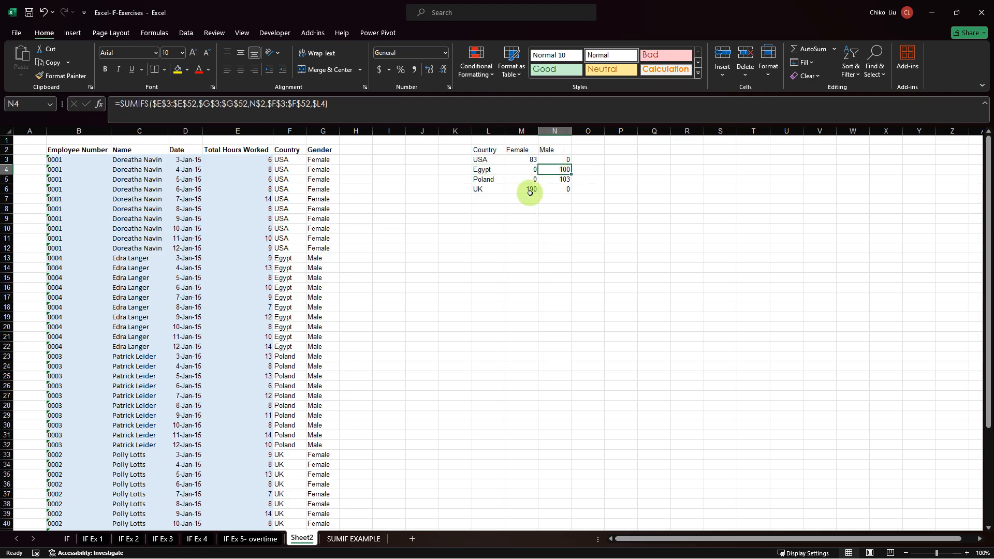
{"action": "left_click", "coordinate": [521, 180]}
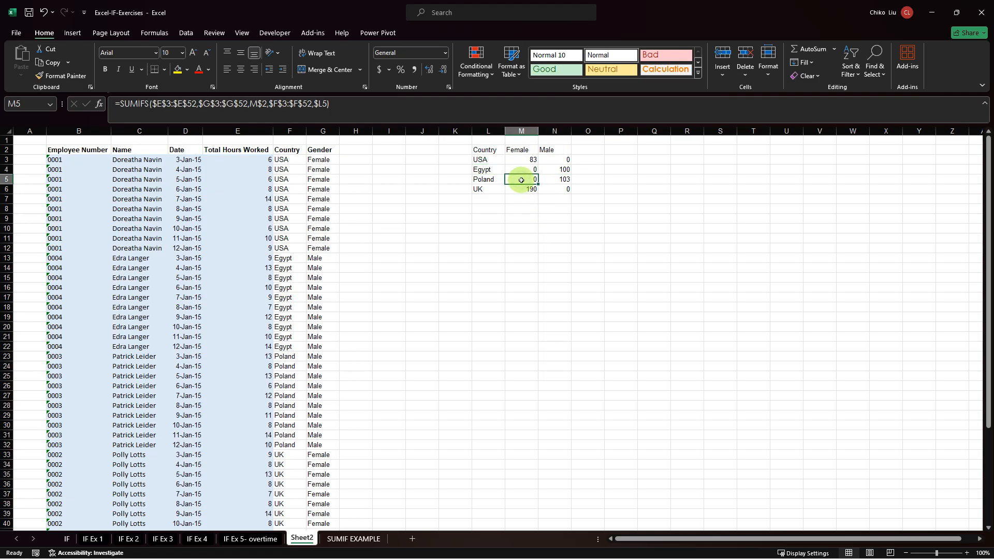
{"action": "left_click", "coordinate": [558, 182]}
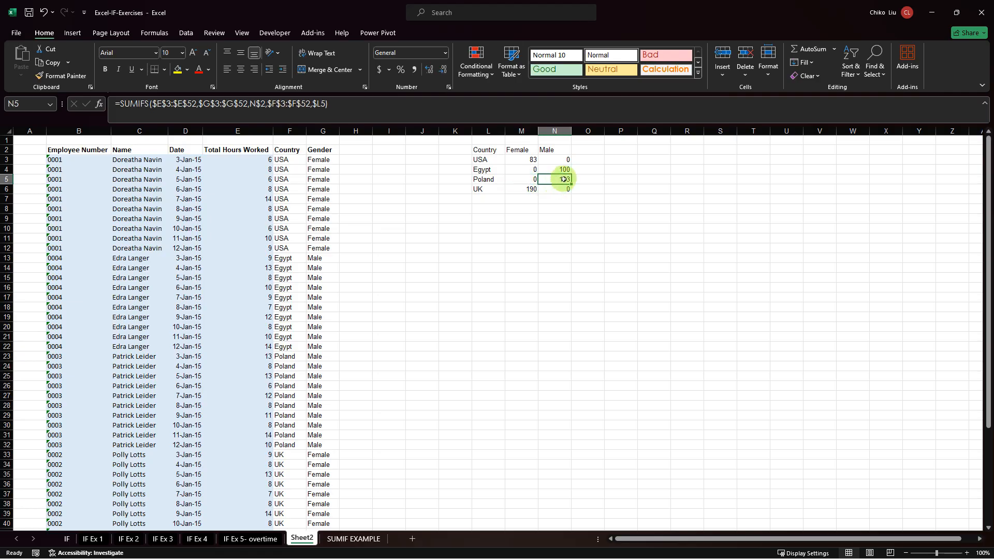
{"action": "left_click", "coordinate": [518, 191]}
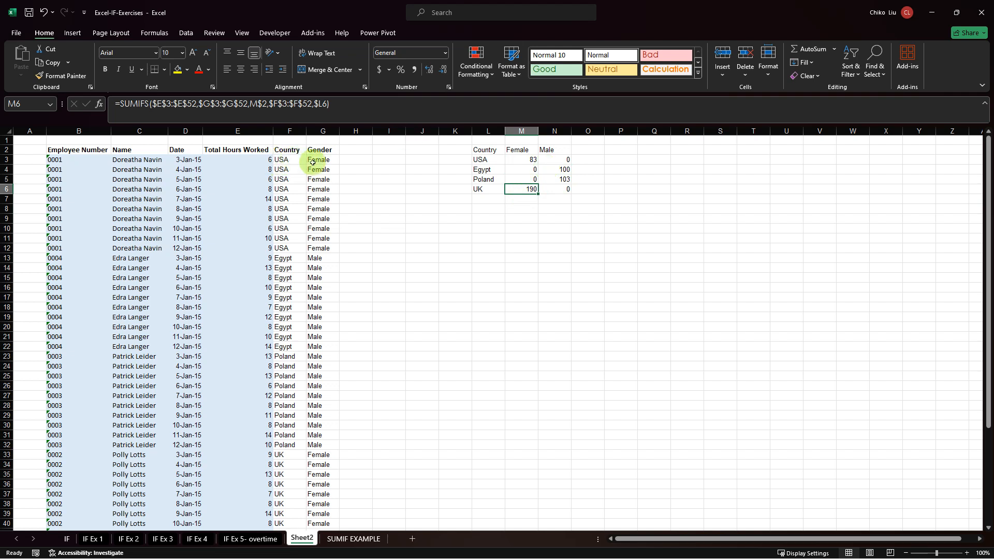
Check the Total Hours Worked sums of the Egypt, Poland and UK rows against the SUMIFS table.
{"action": "left_click_drag", "start_coordinate": [264, 160], "coordinate": [260, 351]}
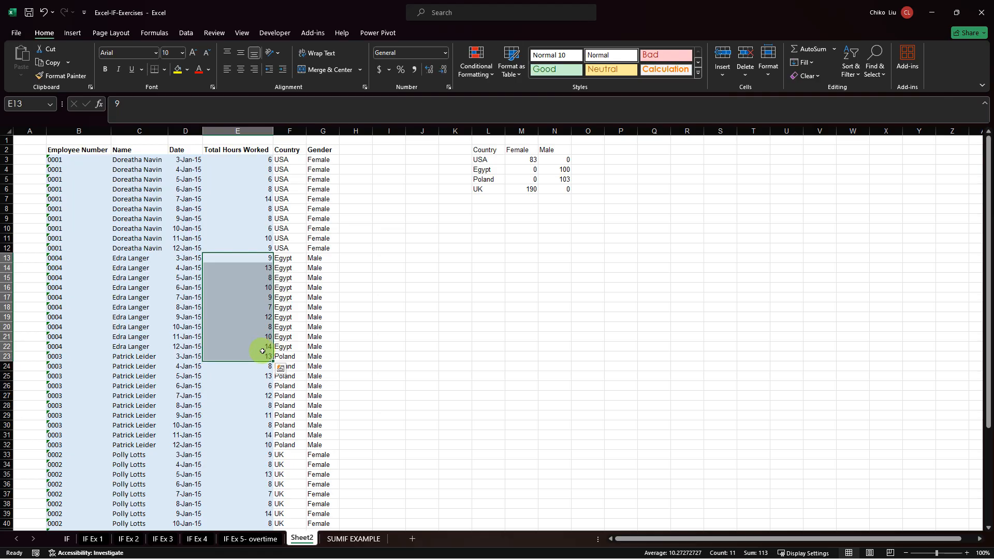
{"action": "left_click_drag", "start_coordinate": [261, 258], "coordinate": [260, 348]}
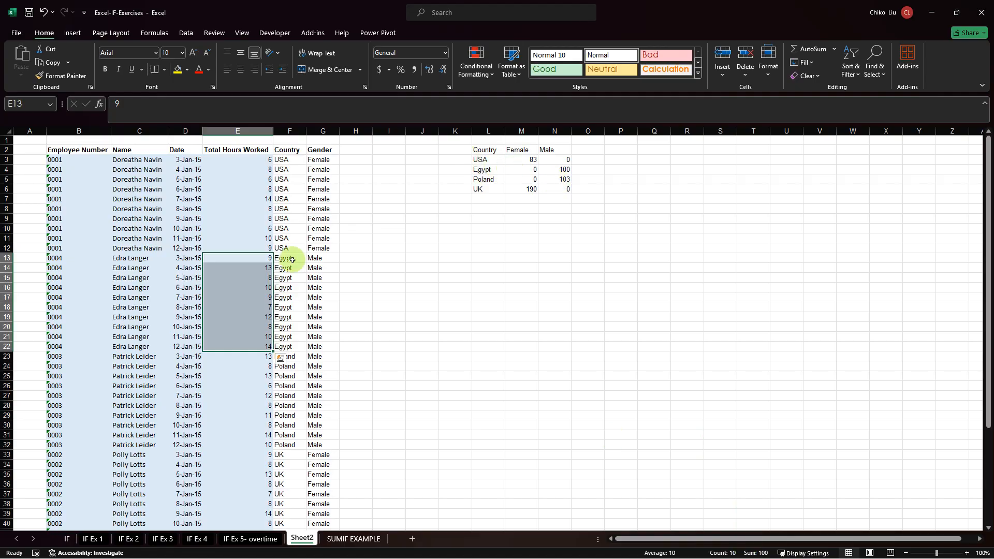
{"action": "left_click_drag", "start_coordinate": [261, 356], "coordinate": [268, 446]}
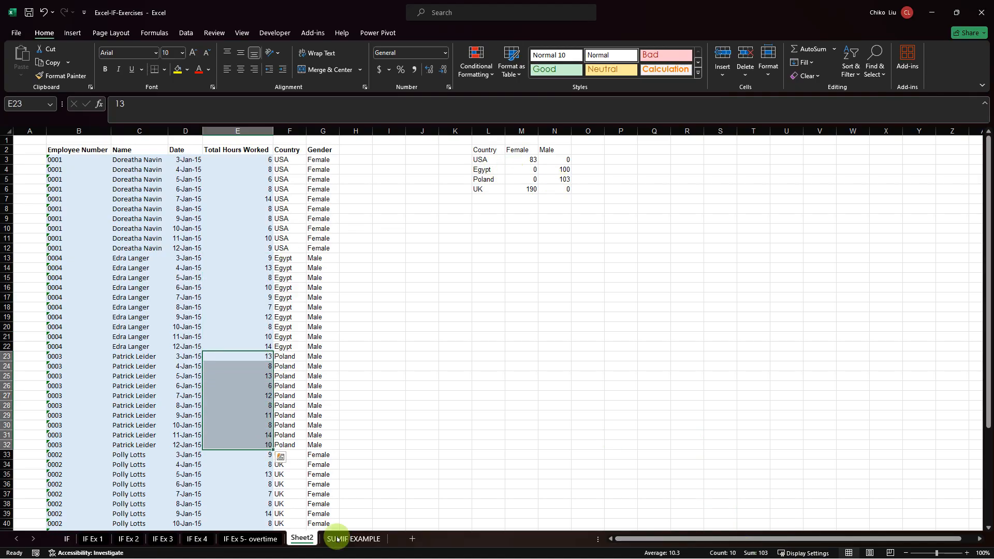
{"action": "left_click_drag", "start_coordinate": [266, 456], "coordinate": [264, 501]}
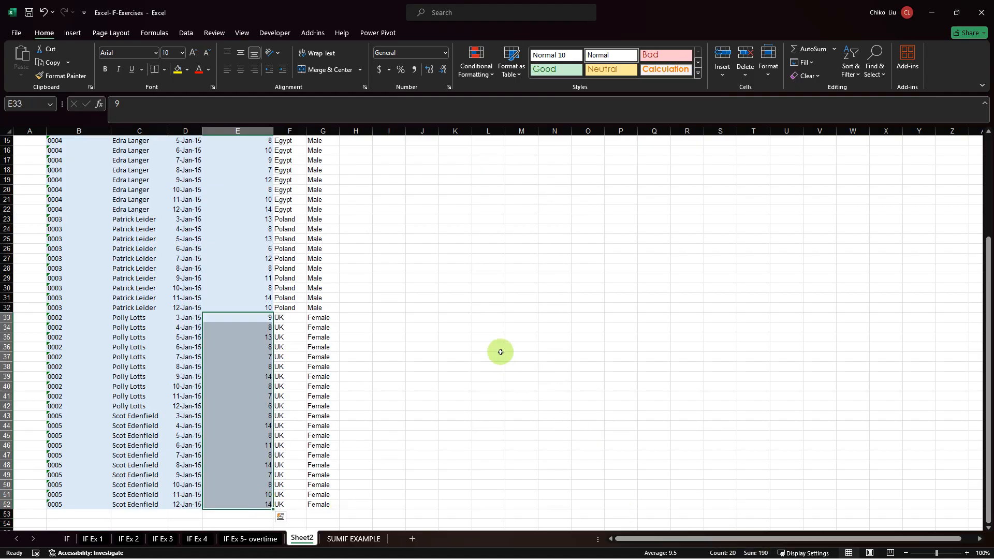
{"action": "scroll", "coordinate": [498, 349], "scroll_direction": "up", "scroll_amount": 5}
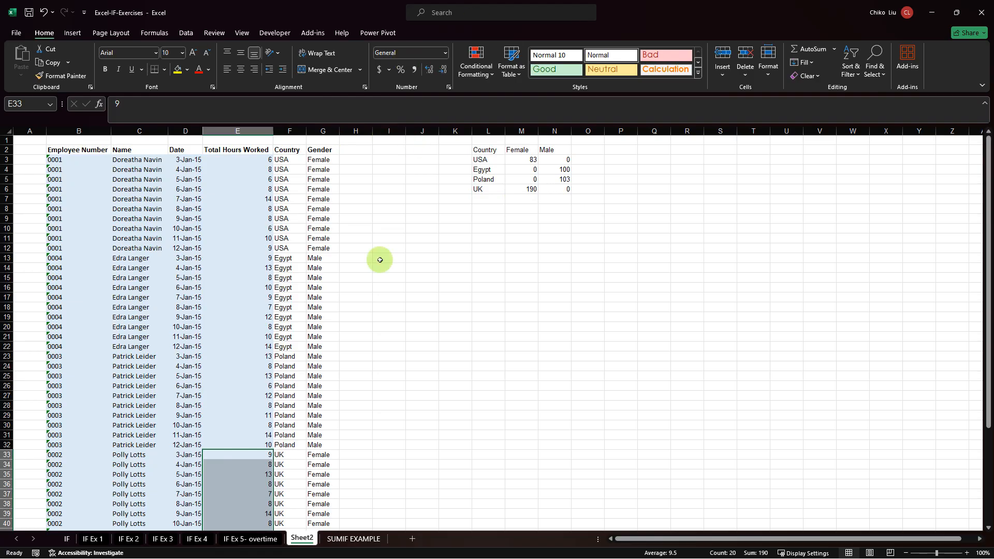
Copy the Male entries in G15:G17 over the Gender cells G7:G9 of the USA rows.
{"action": "left_click_drag", "start_coordinate": [316, 277], "coordinate": [319, 300]}
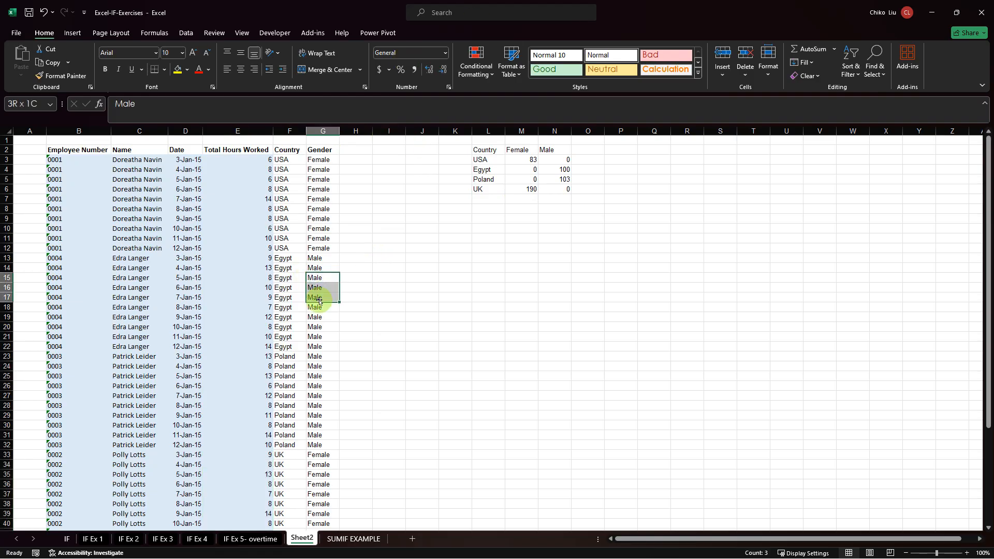
{"action": "key", "text": "ctrl+c"}
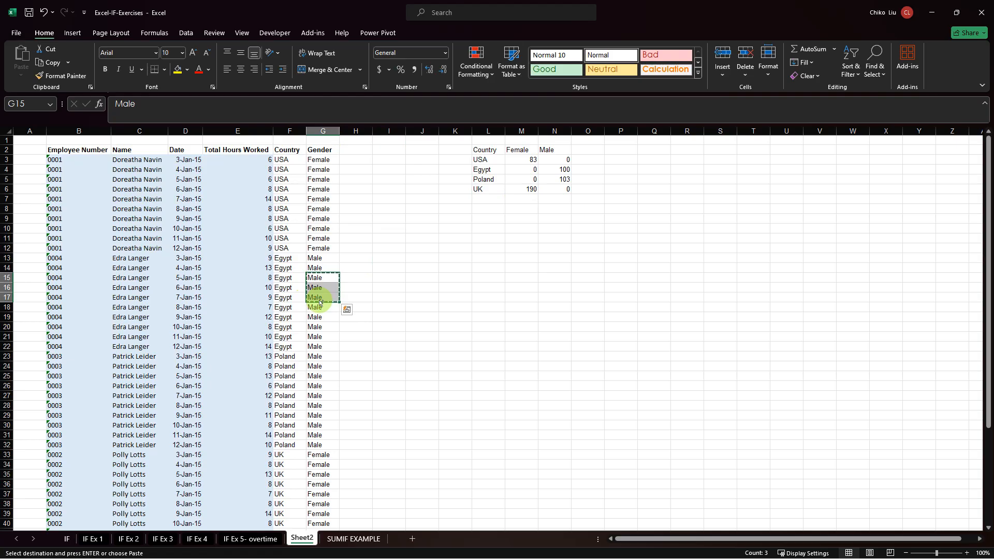
{"action": "key", "text": "Up"}
{"action": "key", "text": "Up"}
{"action": "key", "text": "Up"}
{"action": "key", "text": "Up"}
{"action": "key", "text": "Up"}
{"action": "key", "text": "Up"}
{"action": "key", "text": "Up"}
{"action": "key", "text": "Up"}
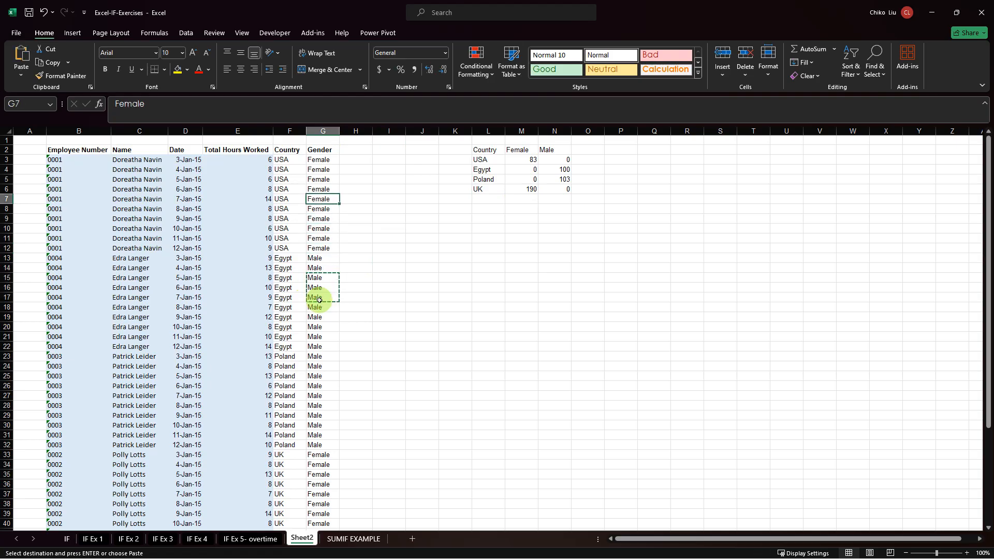
{"action": "key", "text": "ctrl+v"}
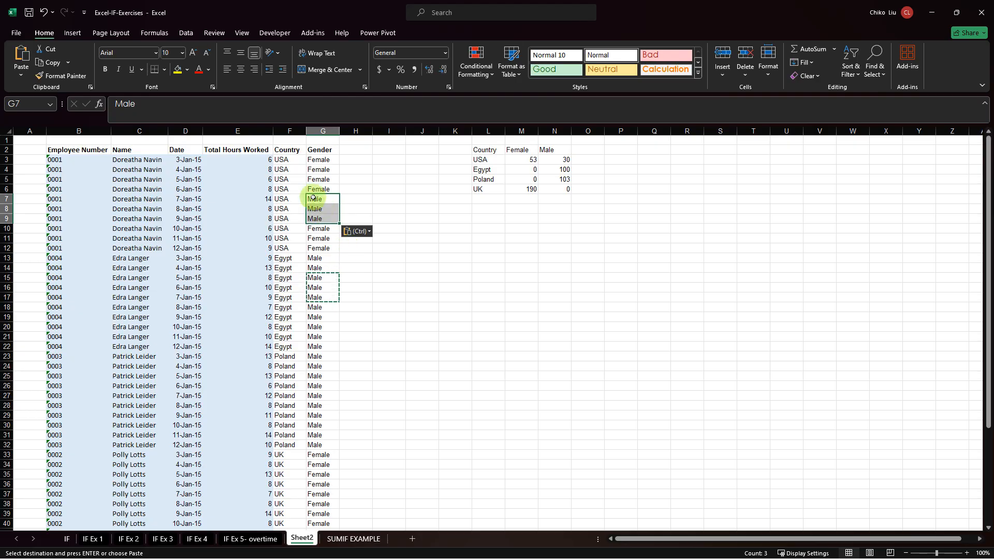
Copy the Female entries in G3:G6 over the Gender cells G15:G18 of the Egypt rows.
{"action": "left_click_drag", "start_coordinate": [318, 160], "coordinate": [327, 188]}
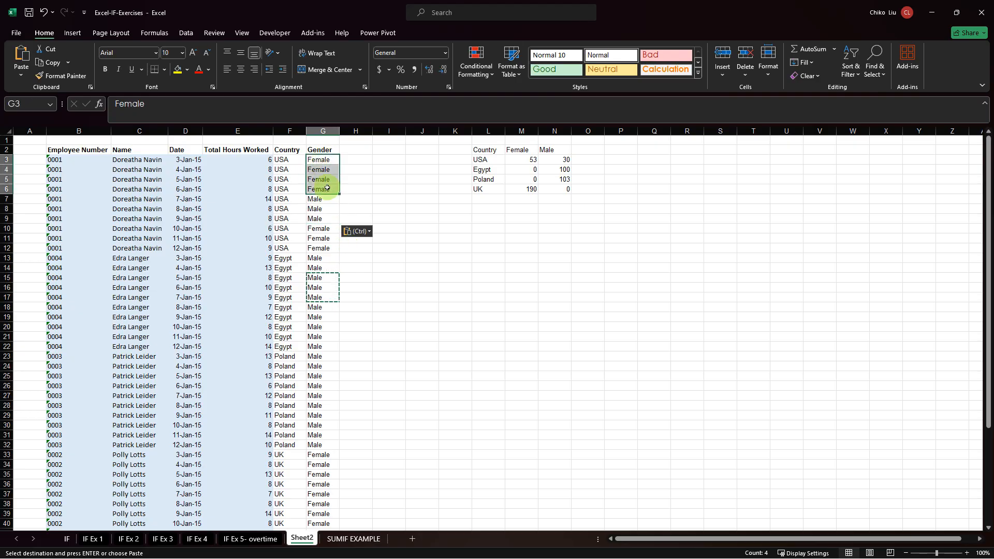
{"action": "key", "text": "ctrl+c"}
{"action": "key", "text": "Down"}
{"action": "key", "text": "Down"}
{"action": "key", "text": "Down"}
{"action": "key", "text": "Down"}
{"action": "key", "text": "Down"}
{"action": "key", "text": "Down"}
{"action": "key", "text": "Down"}
{"action": "key", "text": "Down"}
{"action": "key", "text": "Down"}
{"action": "key", "text": "Down"}
{"action": "key", "text": "Down"}
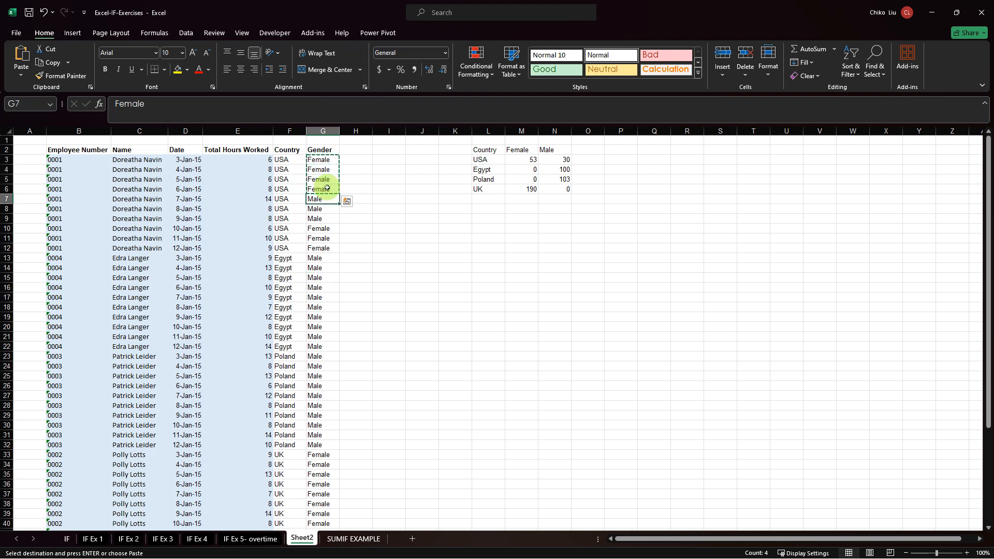
{"action": "key", "text": "Down"}
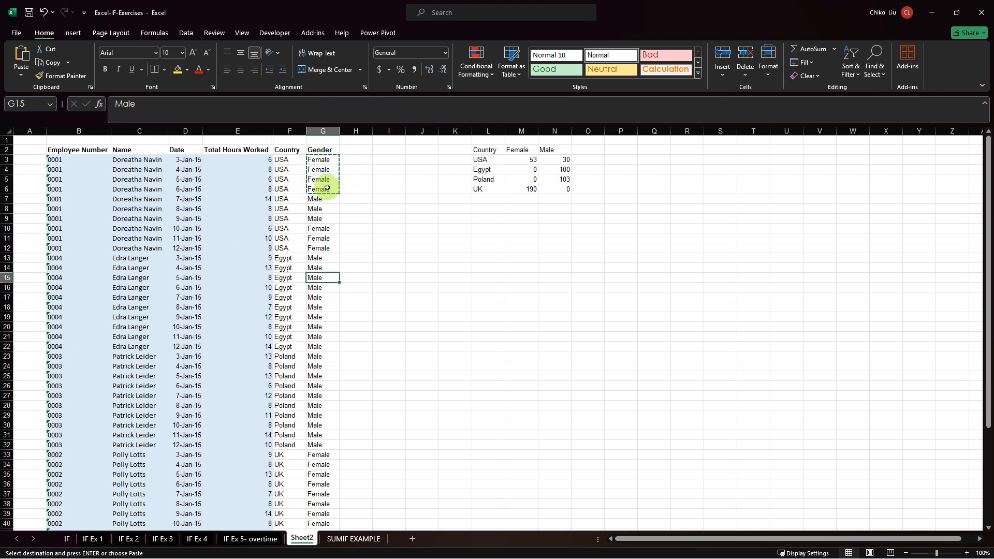
{"action": "key", "text": "ctrl+v"}
Paste the copied Female entries into G24:G27 of the Poland rows, and fill Male from G28 up into G27.
{"action": "key", "text": "Down"}
{"action": "key", "text": "Down"}
{"action": "key", "text": "Down"}
{"action": "key", "text": "Down"}
{"action": "key", "text": "Down"}
{"action": "key", "text": "Down"}
{"action": "key", "text": "Down"}
{"action": "key", "text": "Down"}
{"action": "key", "text": "Down"}
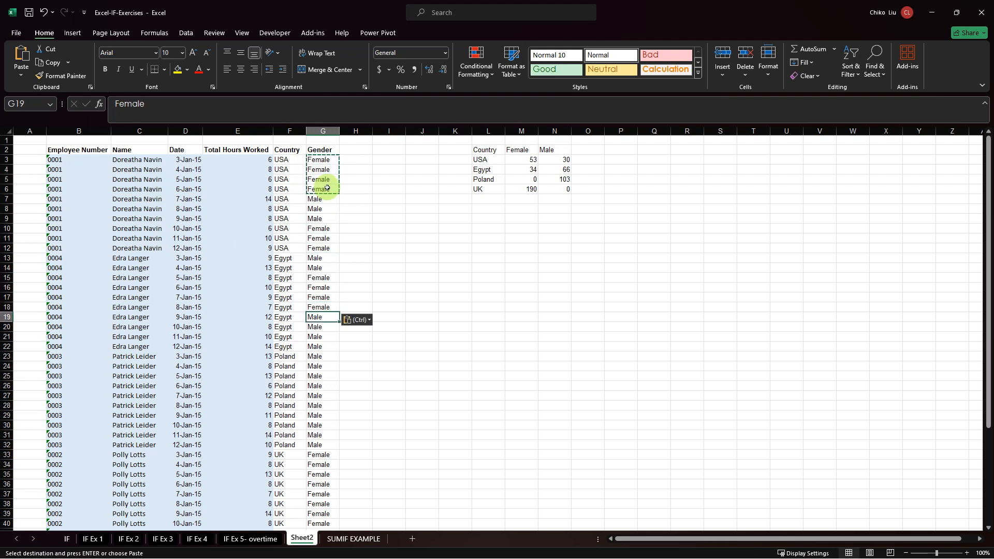
{"action": "key", "text": "ctrl+v"}
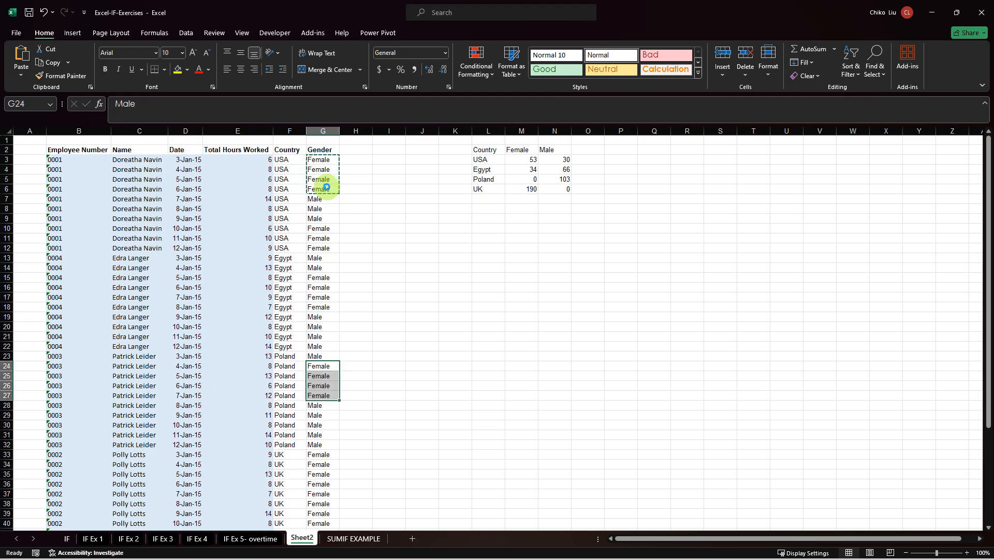
{"action": "left_click", "coordinate": [322, 406]}
{"action": "left_click_drag", "start_coordinate": [338, 410], "coordinate": [338, 394]}
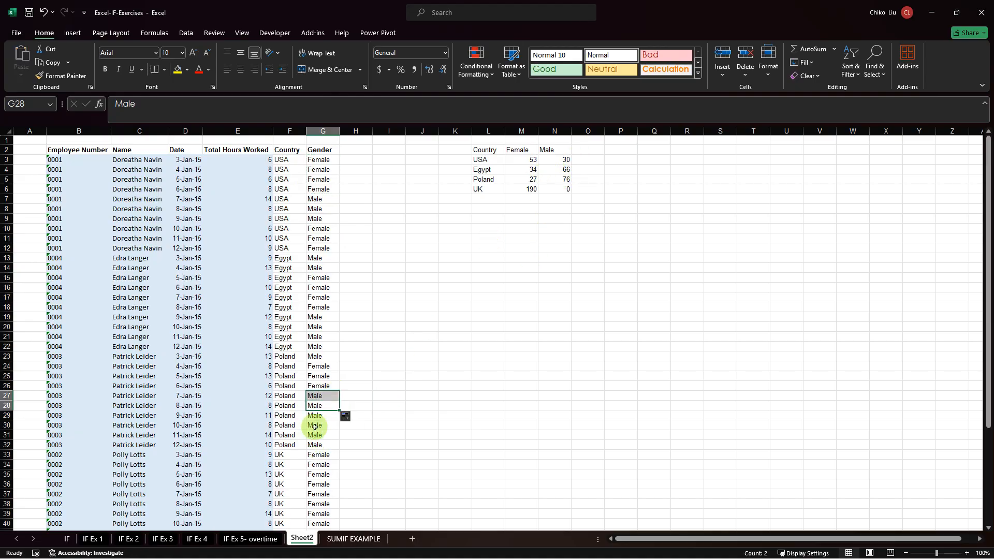
Copy the Male entries in G30:G32 over the Gender cells G37:G39 of the UK rows.
{"action": "left_click_drag", "start_coordinate": [315, 422], "coordinate": [314, 437]}
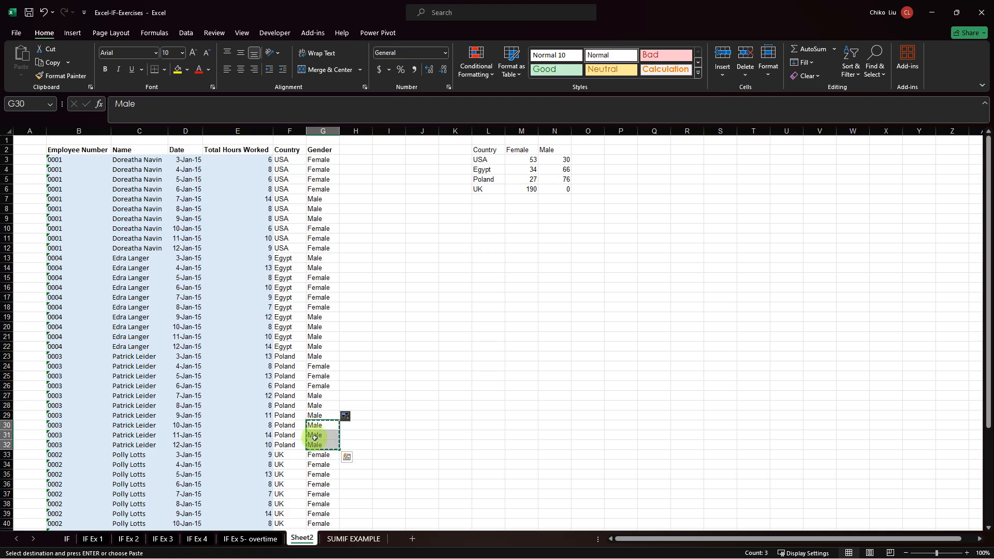
{"action": "key", "text": "Down"}
{"action": "key", "text": "Down"}
{"action": "key", "text": "Down"}
{"action": "key", "text": "Down"}
{"action": "key", "text": "Down"}
{"action": "key", "text": "Down"}
{"action": "key", "text": "Down"}
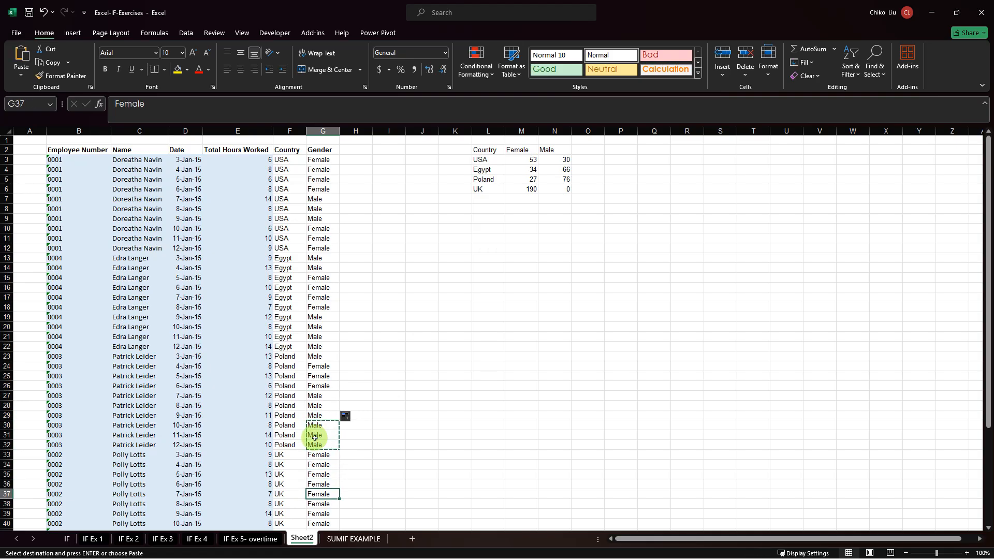
{"action": "key", "text": "ctrl+v"}
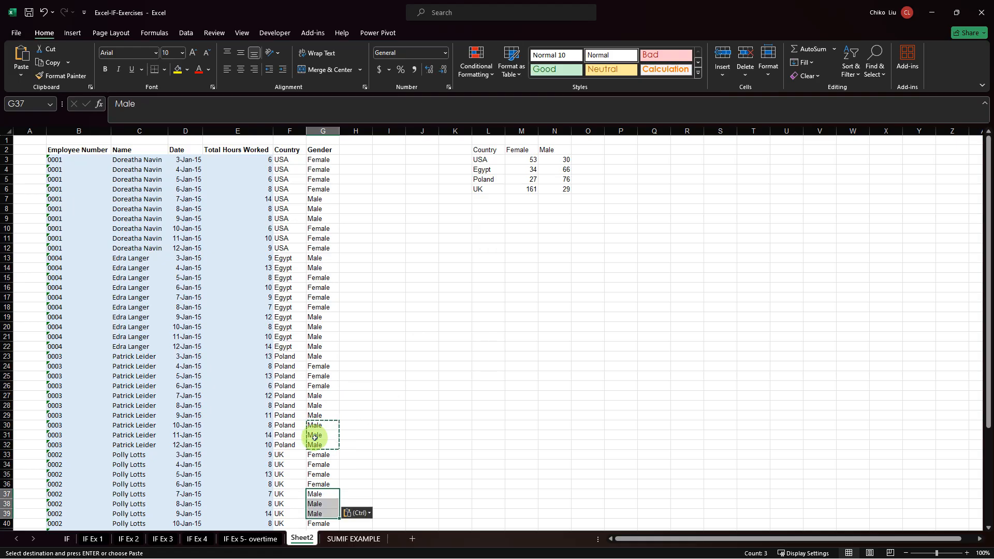